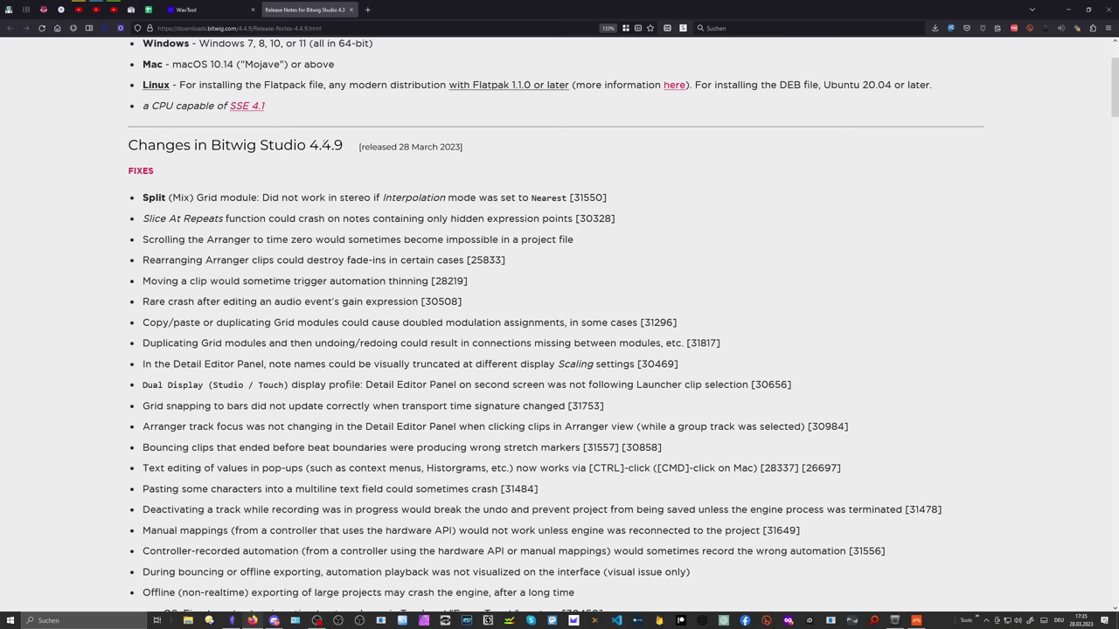
# Examine the list of fixes in the Bitwig Studio 4.4.9 release notes, highlighting entries such as the Split module and Arranger scrolling fixes.
pyautogui.scroll(-3, 272, 160)
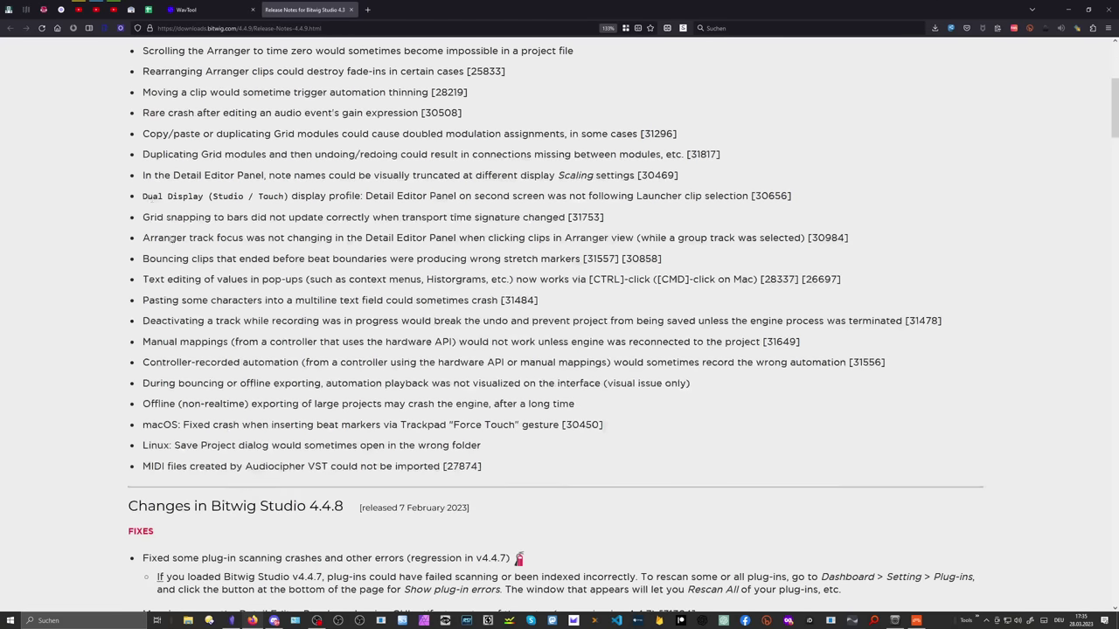
pyautogui.scroll(2, 205, 143)
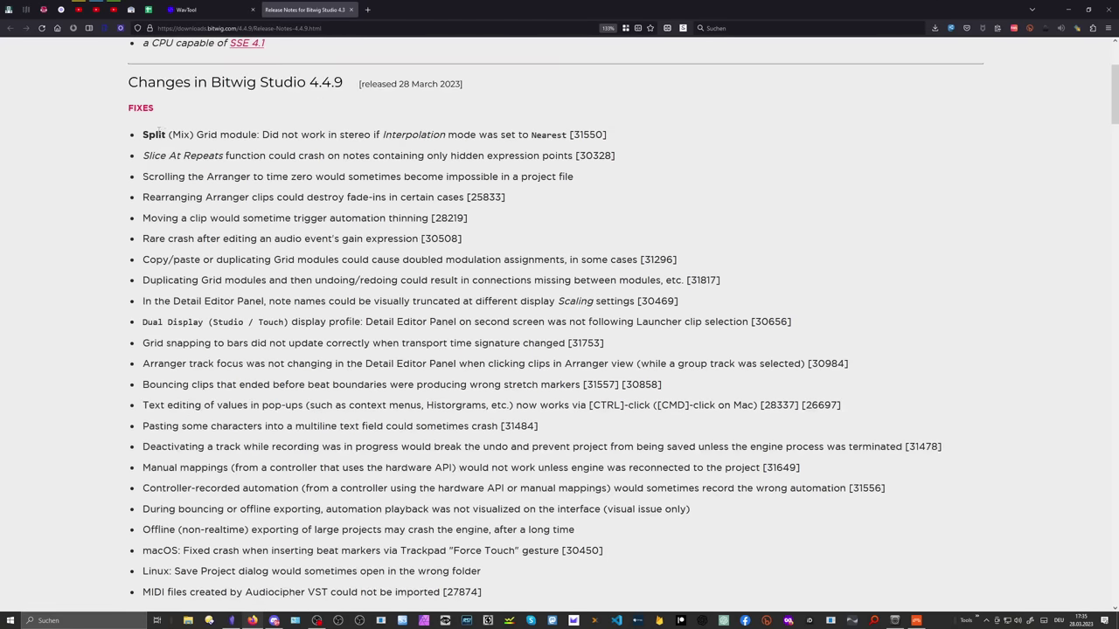
pyautogui.moveTo(145, 133); pyautogui.dragTo(562, 135)
pyautogui.click(376, 131)
pyautogui.scroll(-1, 183, 217)
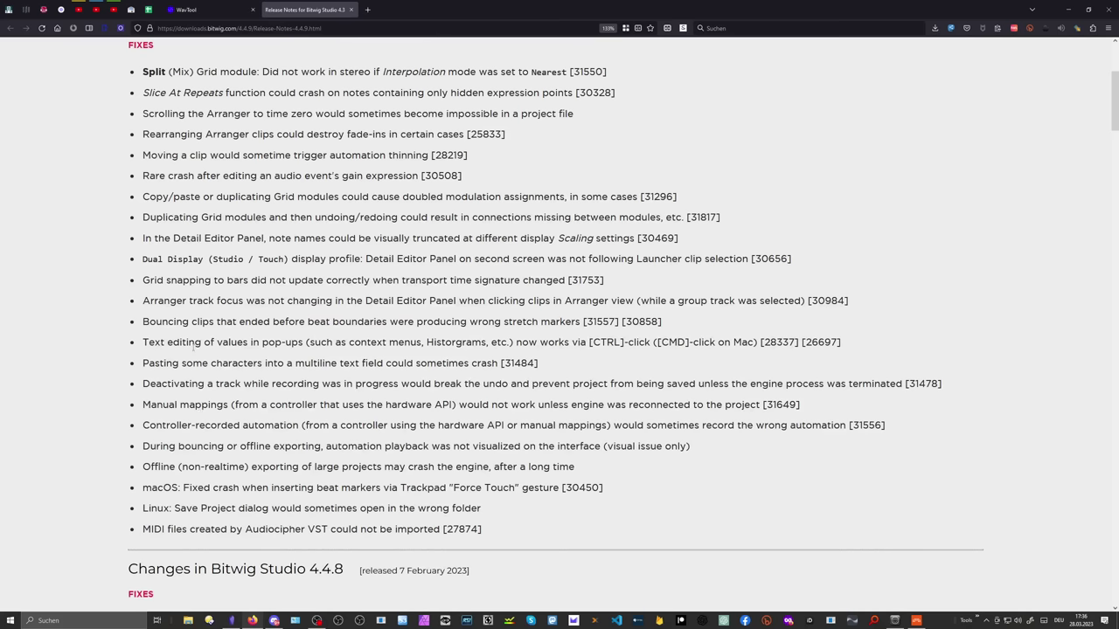
pyautogui.scroll(1, 193, 347)
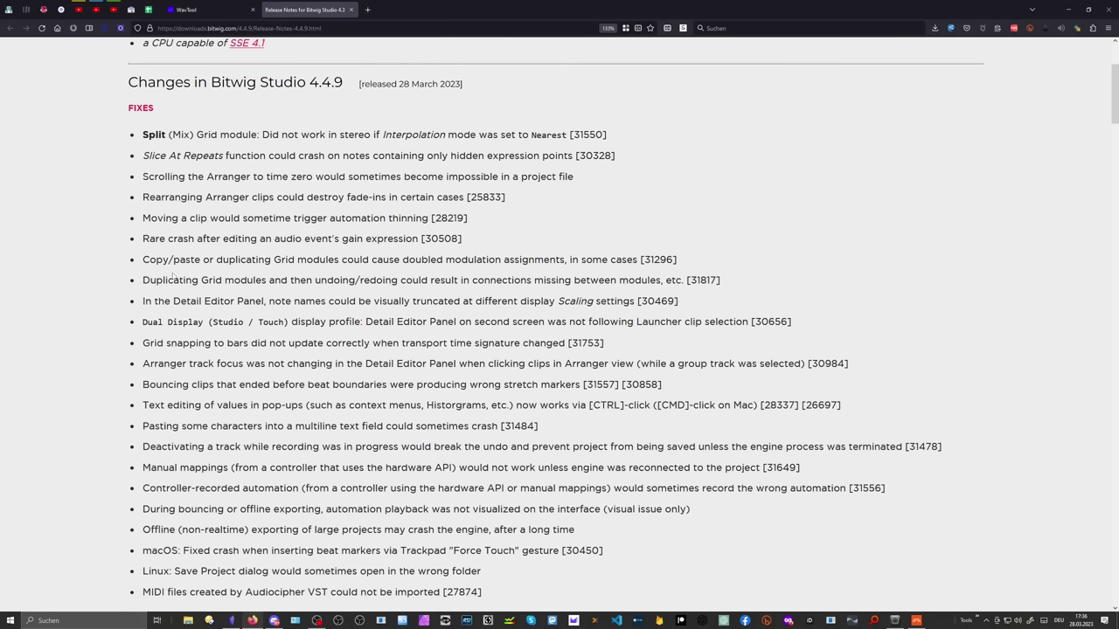
pyautogui.moveTo(142, 241); pyautogui.dragTo(231, 248)
pyautogui.click(227, 249)
pyautogui.moveTo(143, 177); pyautogui.dragTo(378, 176)
pyautogui.click(203, 175)
pyautogui.moveTo(580, 180); pyautogui.dragTo(143, 178)
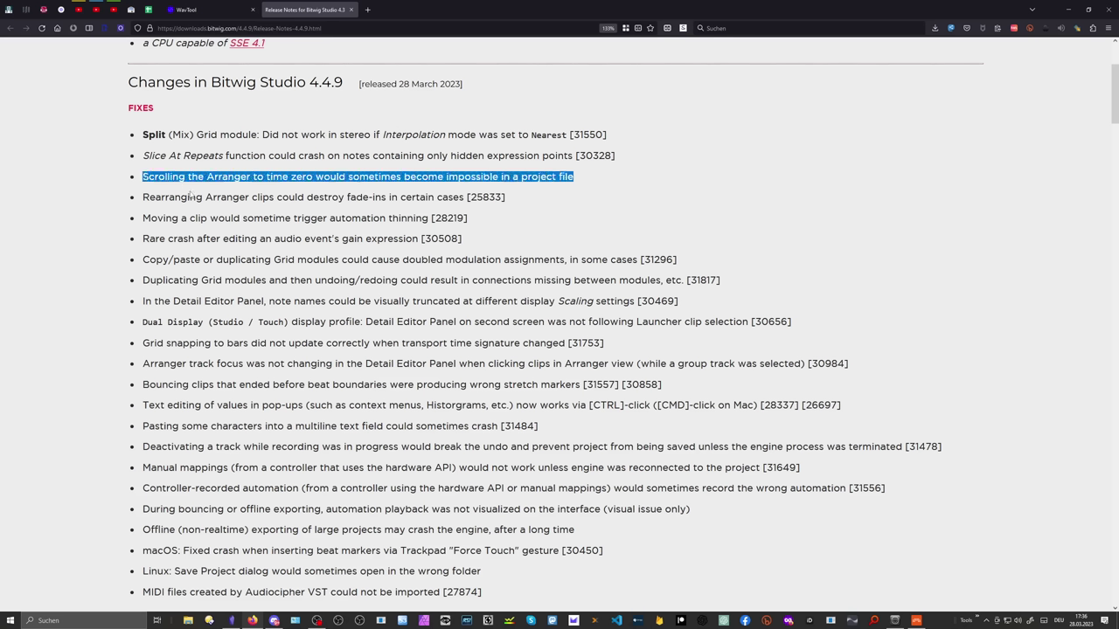
pyautogui.click(270, 254)
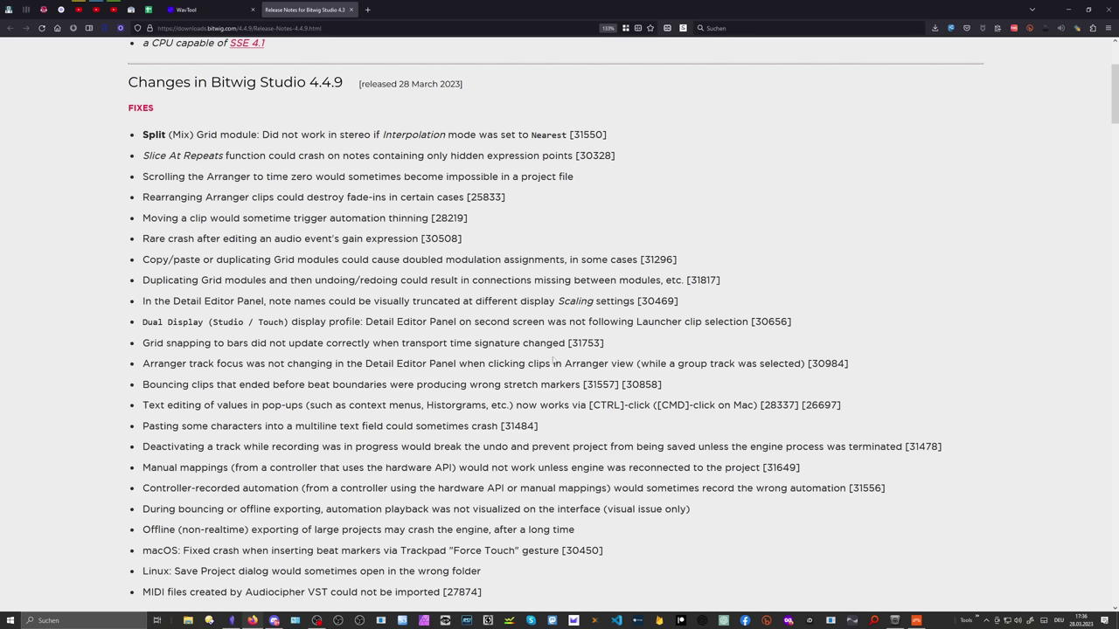
# Switch to WavTool and ask its chat assistant to "create a new midi clip on the first track with a nice melody in d# minor".
pyautogui.click(186, 9)
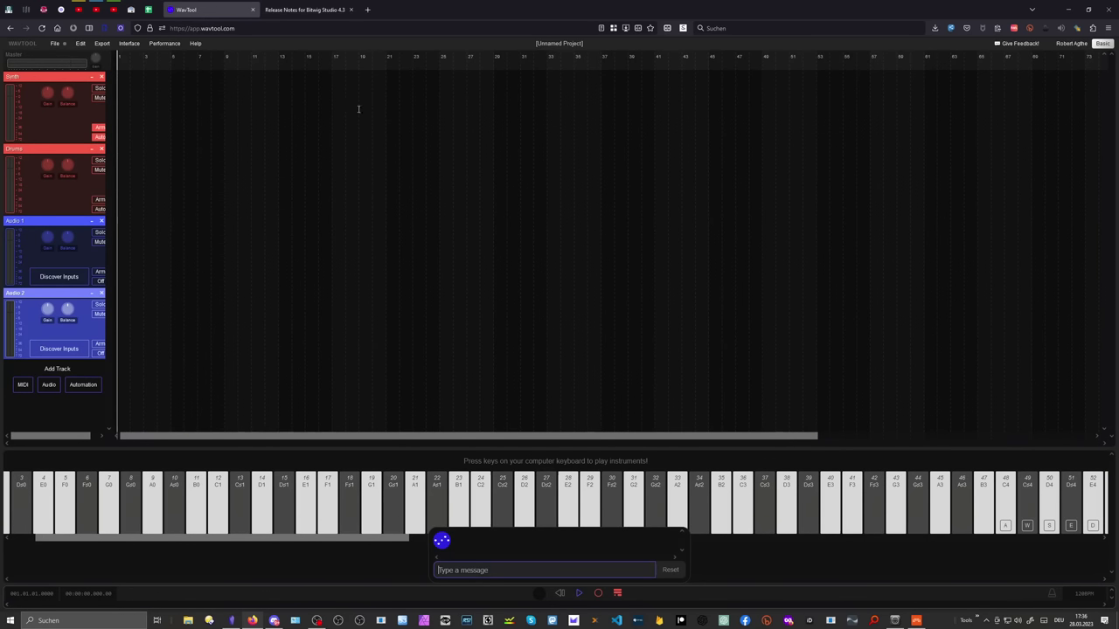
pyautogui.click(540, 595)
pyautogui.click(540, 594)
pyautogui.click(494, 538)
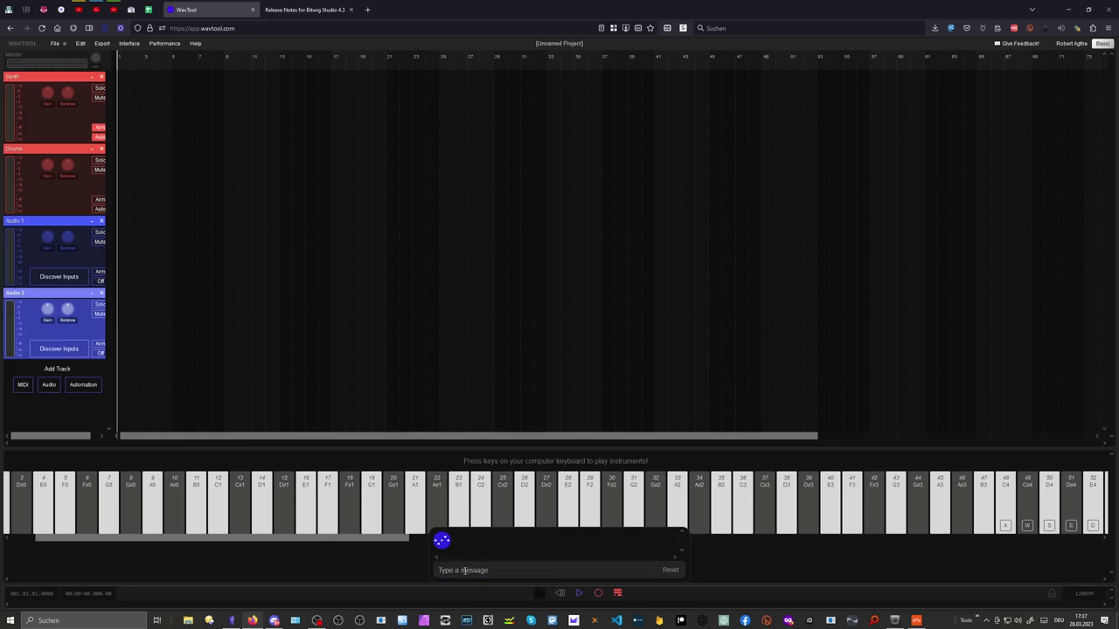
pyautogui.click(466, 570)
pyautogui.write('create a n')
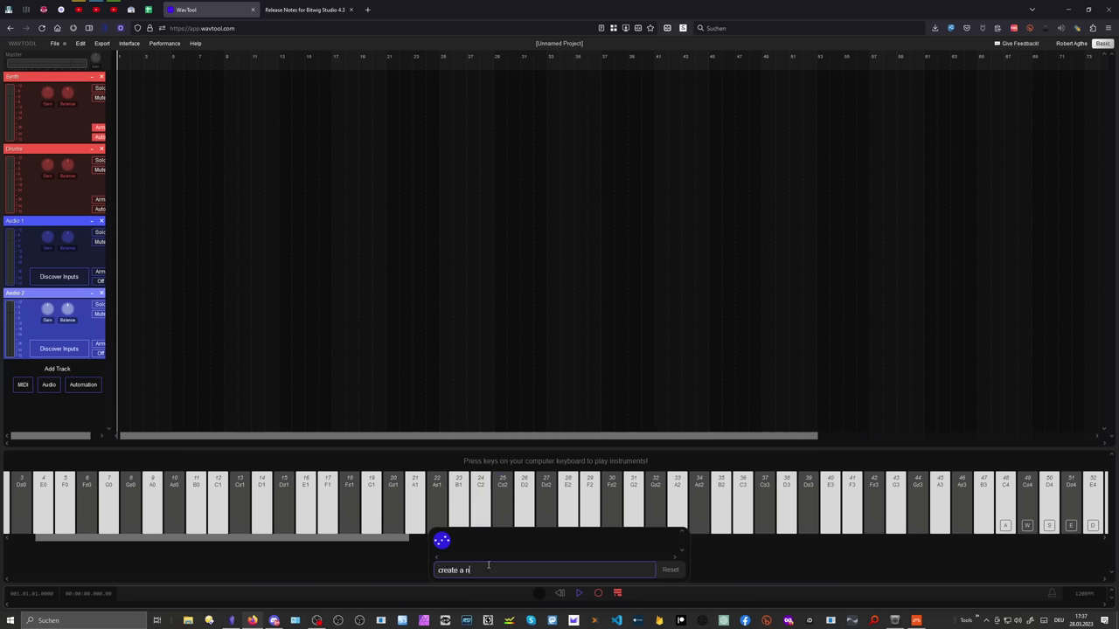
pyautogui.write('ew midi clip on the first track with a nice melody on d# minor')
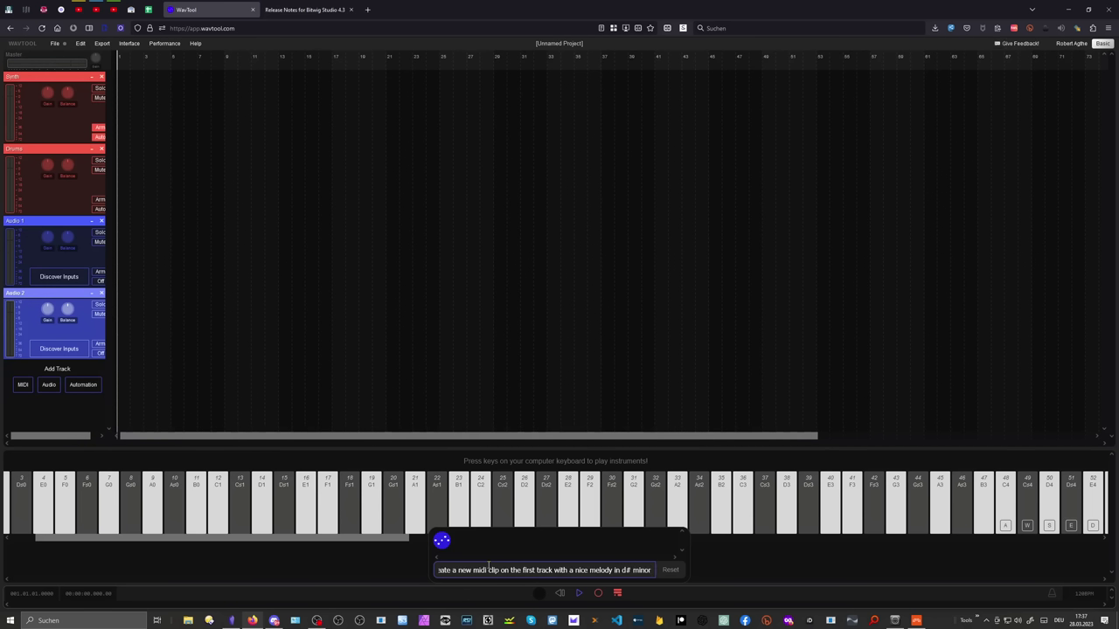
pyautogui.press('Return')
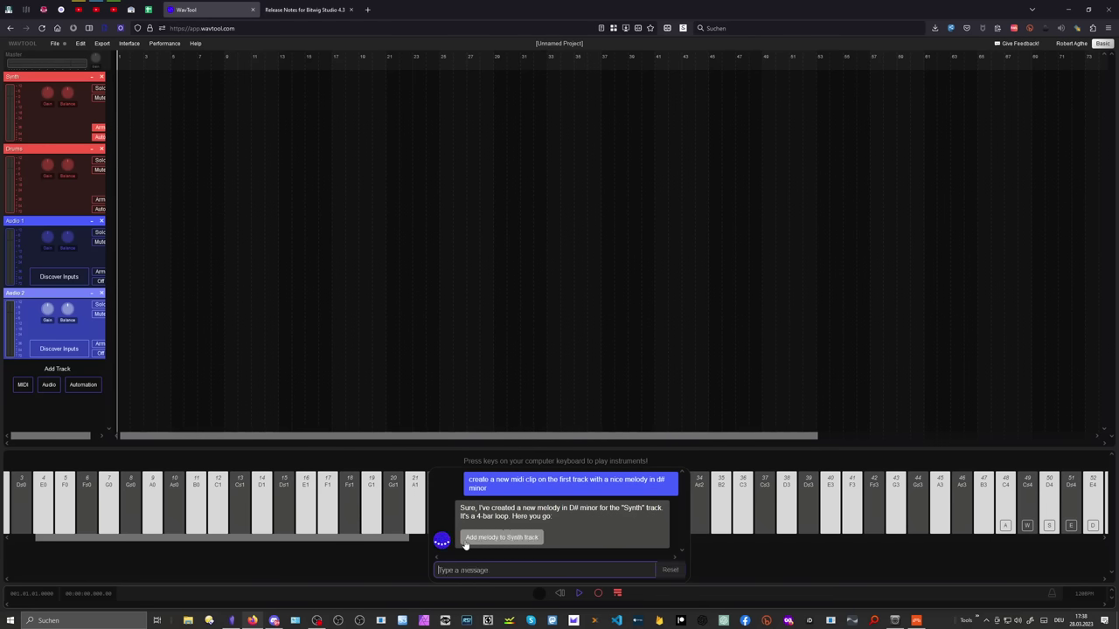
# Add the assistant's generated melody to the Synth track and play back part of the clip.
pyautogui.click(476, 538)
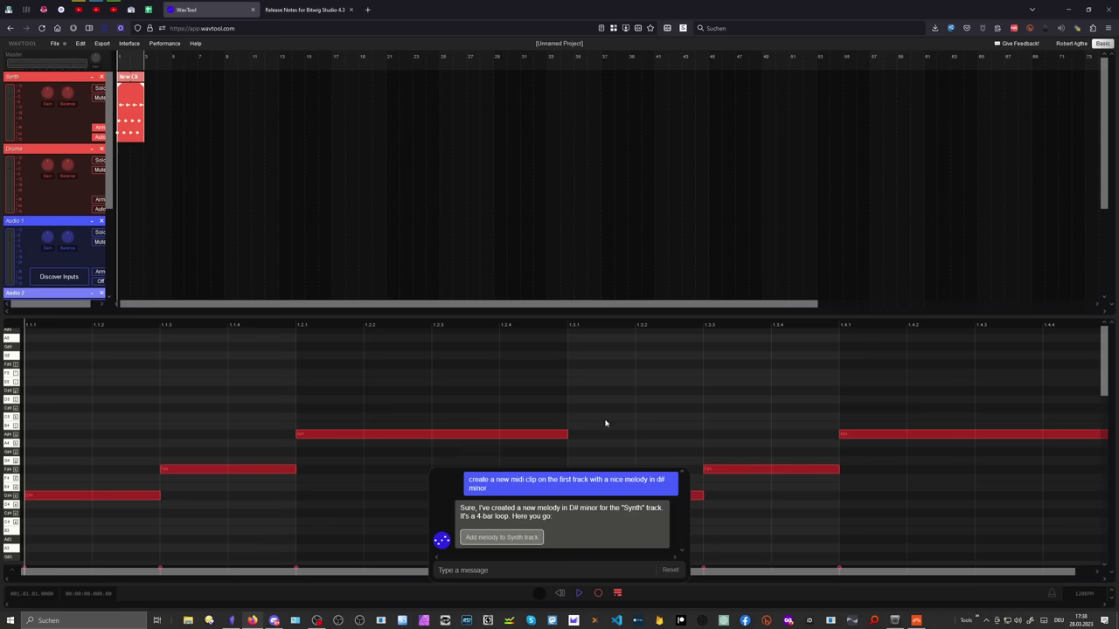
pyautogui.press('space')
pyautogui.press('space')
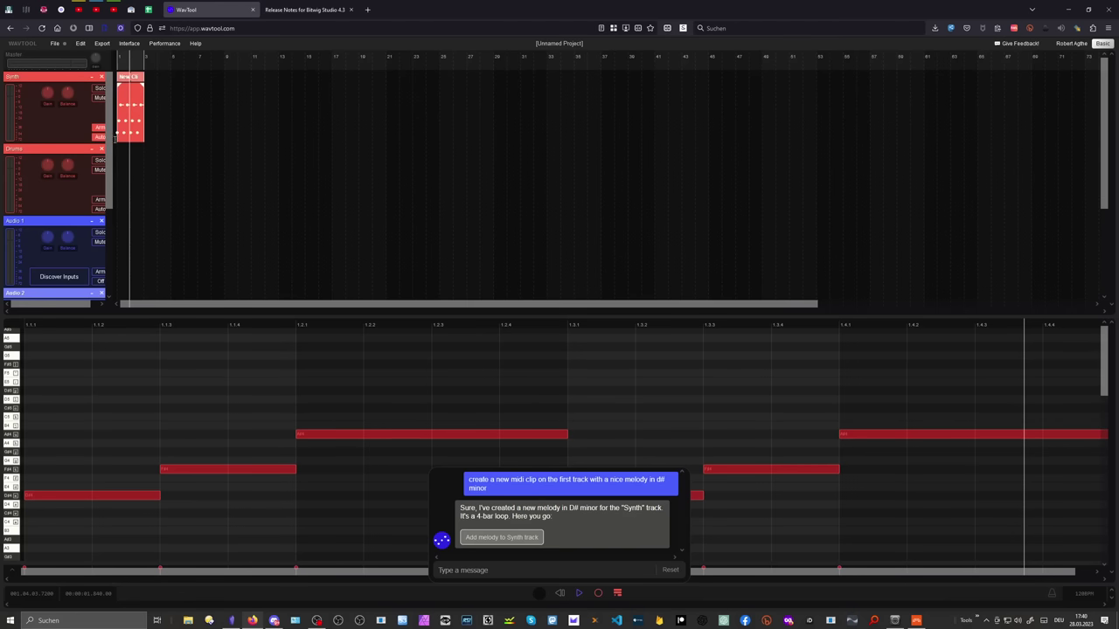
# Show the Synth track's device chain, then reset and hide the assistant chat.
pyautogui.click(59, 82)
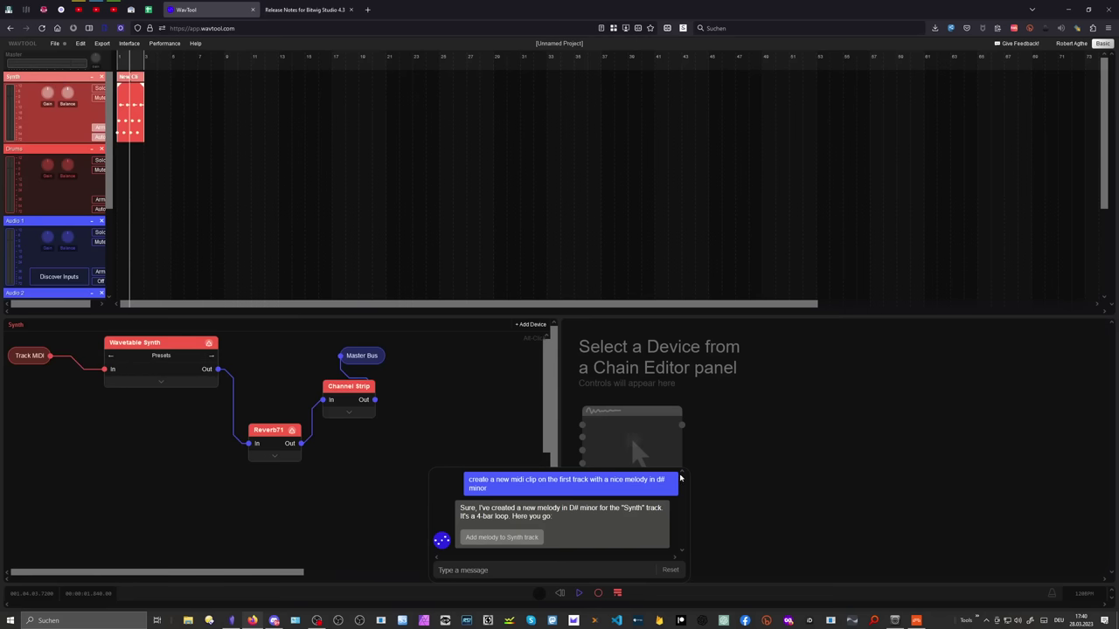
pyautogui.click(670, 570)
pyautogui.click(539, 594)
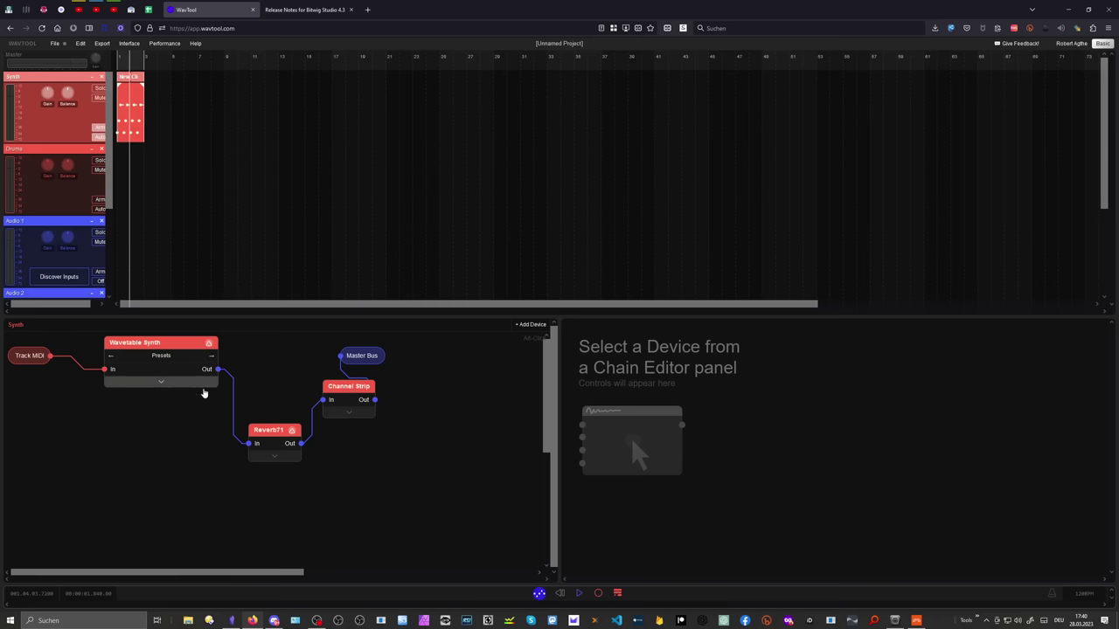
# Rearrange Wavetable Synth, Reverb71, Channel Strip and Master Bus into a tidy chain running from input to output.
pyautogui.moveTo(140, 337); pyautogui.dragTo(149, 354)
pyautogui.moveTo(266, 427); pyautogui.dragTo(284, 410)
pyautogui.moveTo(349, 386); pyautogui.dragTo(401, 408)
pyautogui.moveTo(365, 356); pyautogui.dragTo(484, 409)
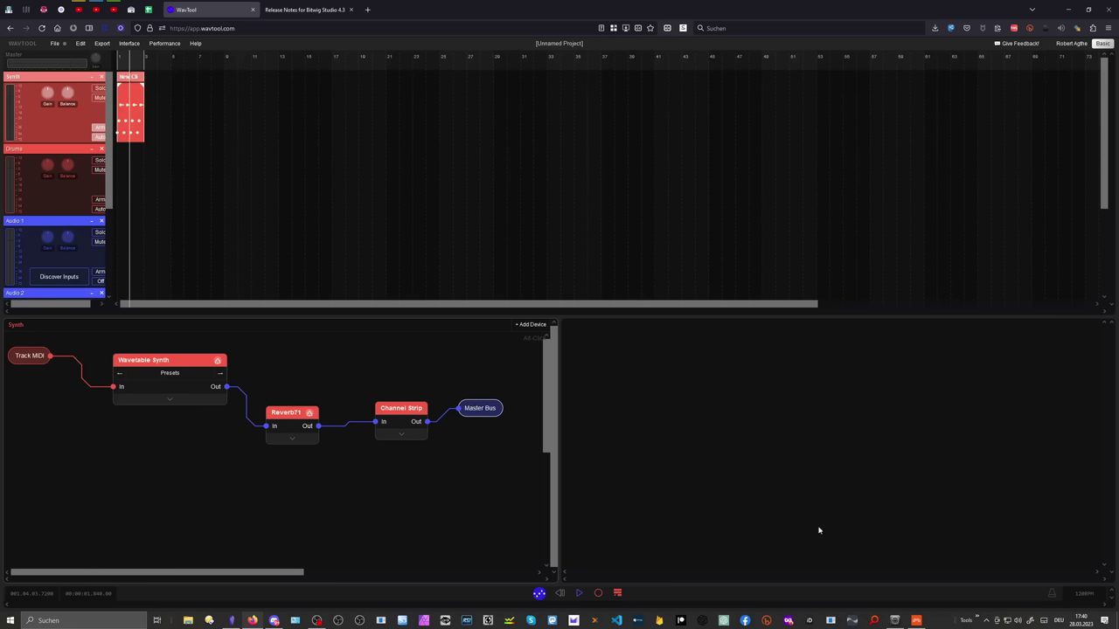
# Switch to Bitwig Studio and insert a Polymer synth followed by a Reverb on the instrument track.
pyautogui.click(915, 620)
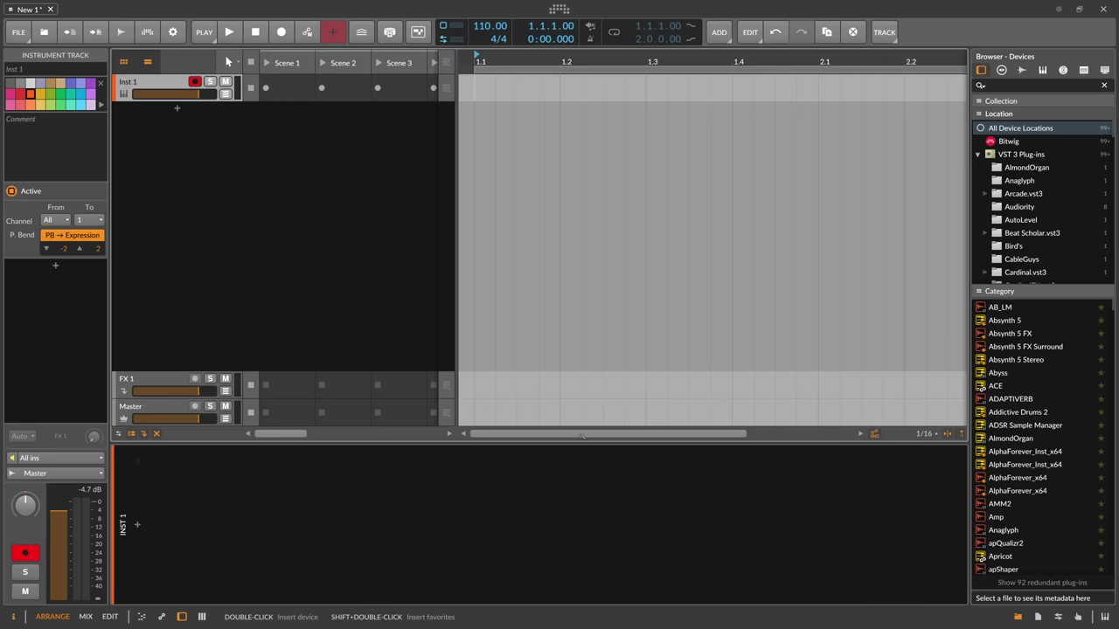
pyautogui.click(137, 525)
pyautogui.write('poly')
pyautogui.click(459, 206)
pyautogui.doubleClick(472, 234)
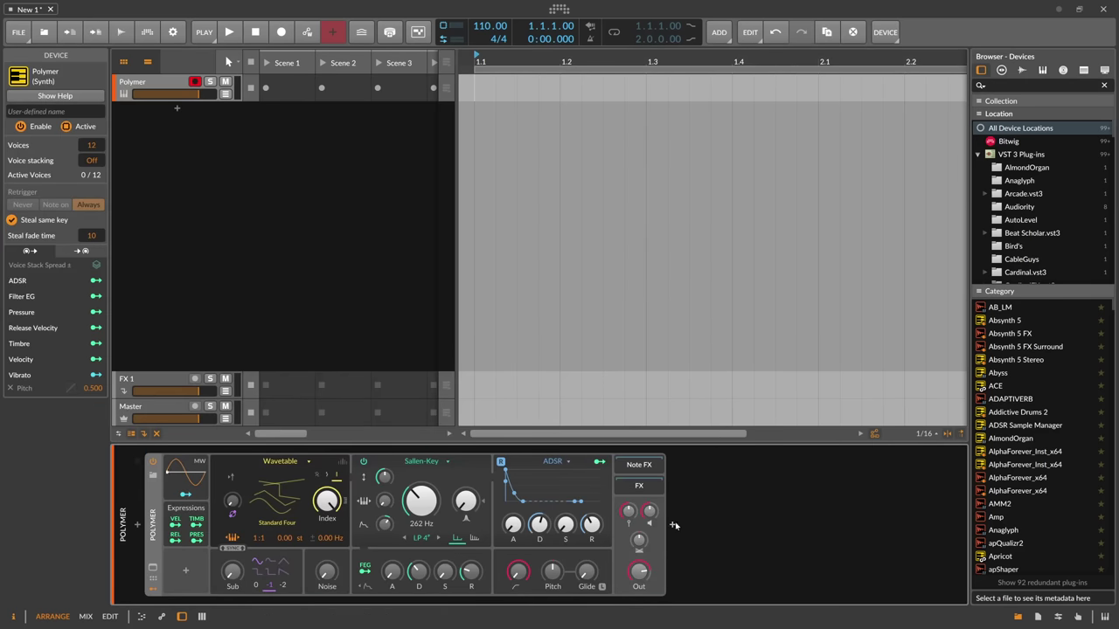
pyautogui.click(673, 525)
pyautogui.write('reverb')
pyautogui.press('Return')
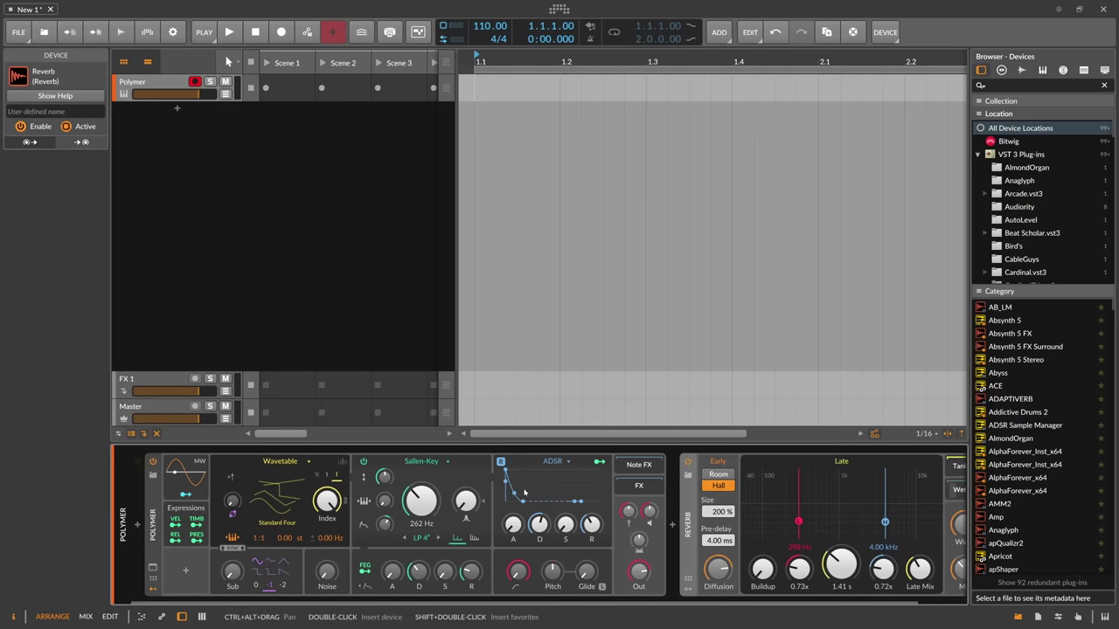
# Delete the Polymer and Reverb devices from the instrument track.
pyautogui.click(153, 520)
pyautogui.press('Delete')
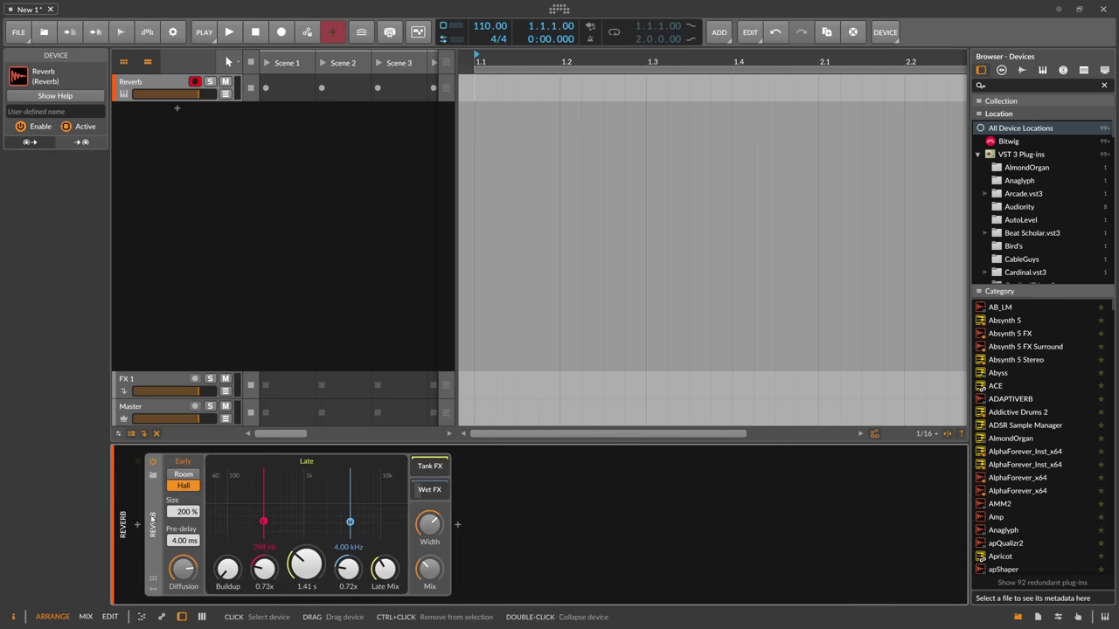
pyautogui.press('Delete')
# Search the devices for "grid" and insert Poly Grid on the instrument track.
pyautogui.click(140, 526)
pyautogui.write('grid')
pyautogui.click(467, 208)
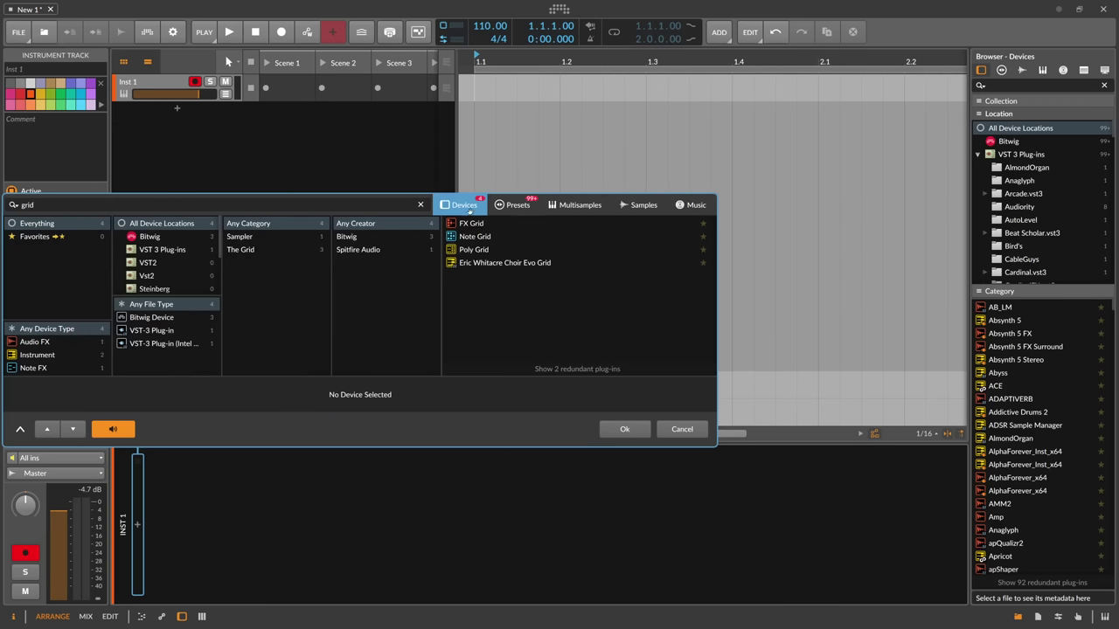
pyautogui.doubleClick(481, 247)
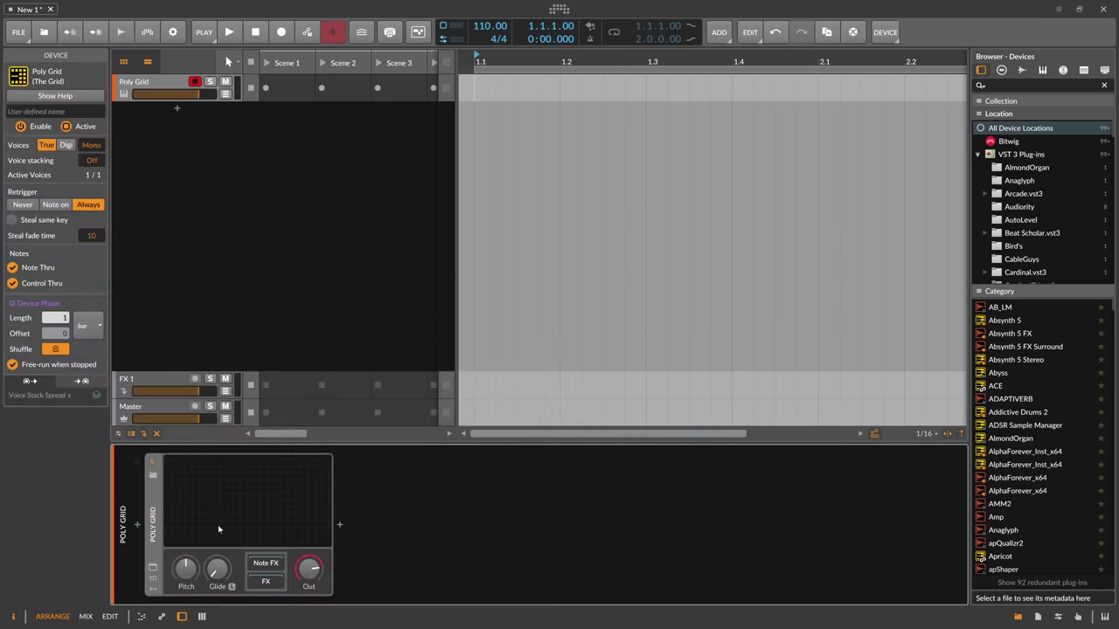
# Open the Poly Grid editor to examine its module palette and patching area, then close it.
pyautogui.click(247, 492)
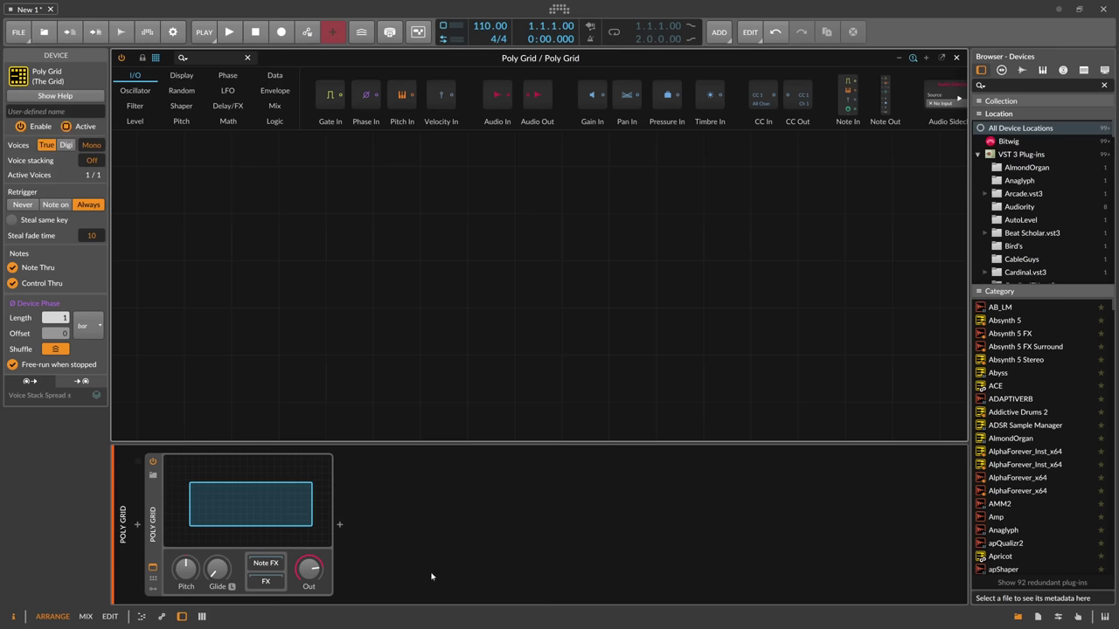
pyautogui.click(956, 57)
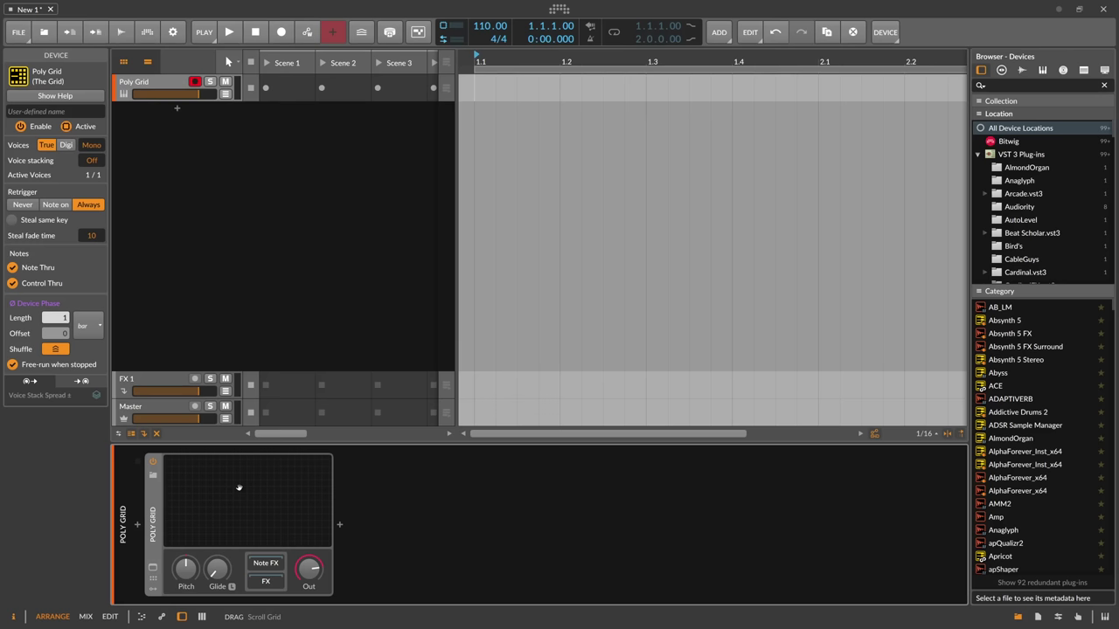
pyautogui.click(263, 516)
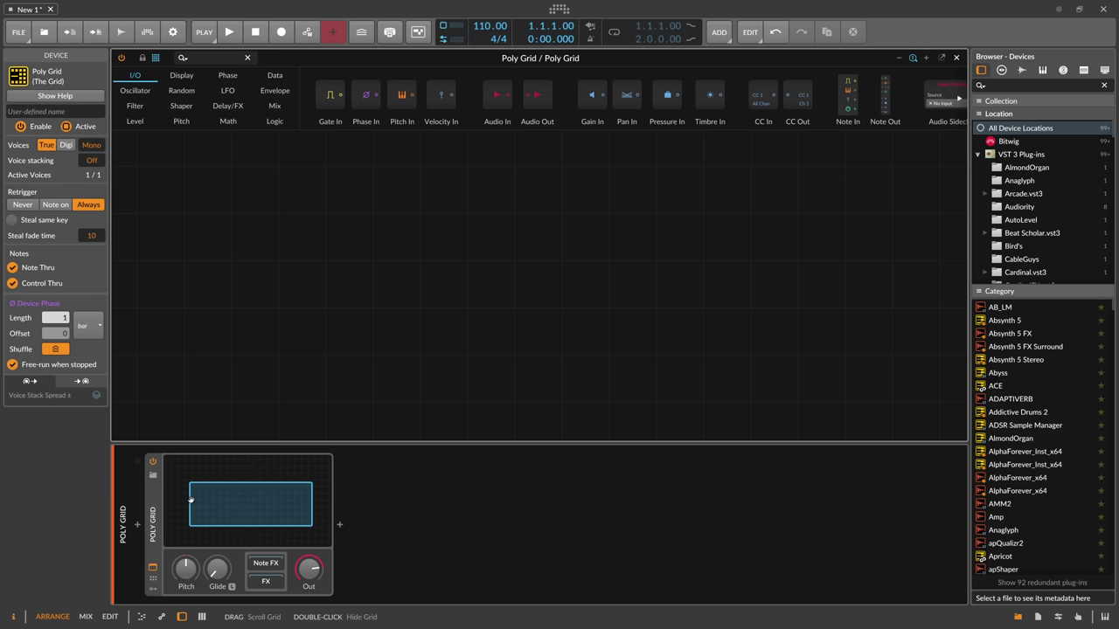
pyautogui.moveTo(192, 497); pyautogui.dragTo(222, 495)
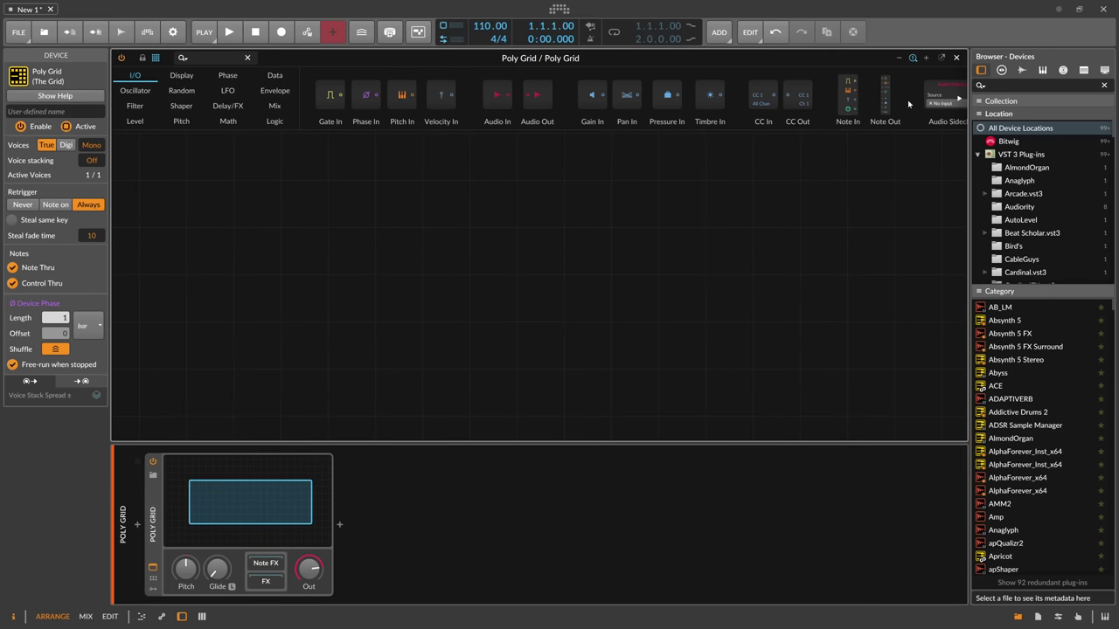
pyautogui.click(955, 58)
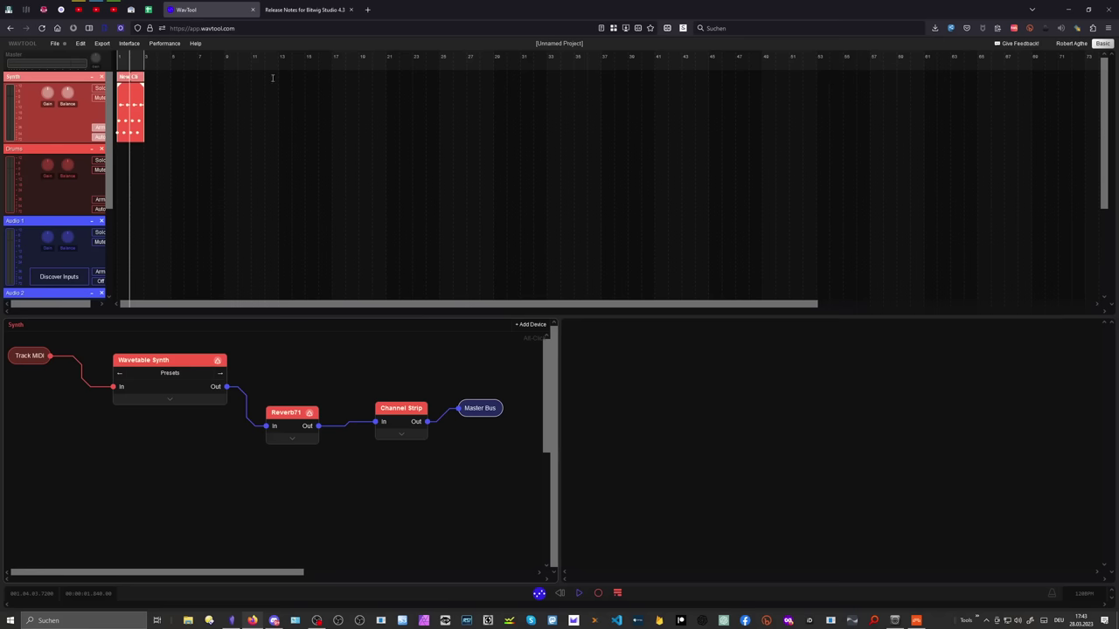
# Return from WavTool to Bitwig Studio, open the command search, look up "launch" and "clip", and close it after browsing the commands.
pyautogui.moveTo(111, 85)
pyautogui.mouseDown()
pyautogui.moveTo(108, 178)
pyautogui.moveTo(105, 96)
pyautogui.mouseUp()
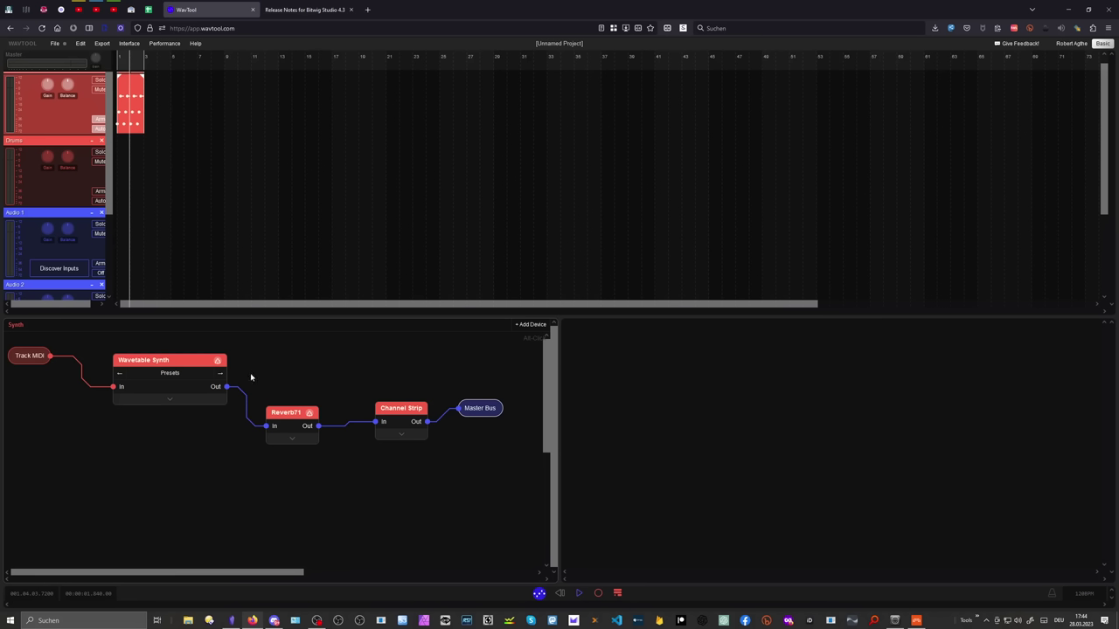
pyautogui.click(915, 614)
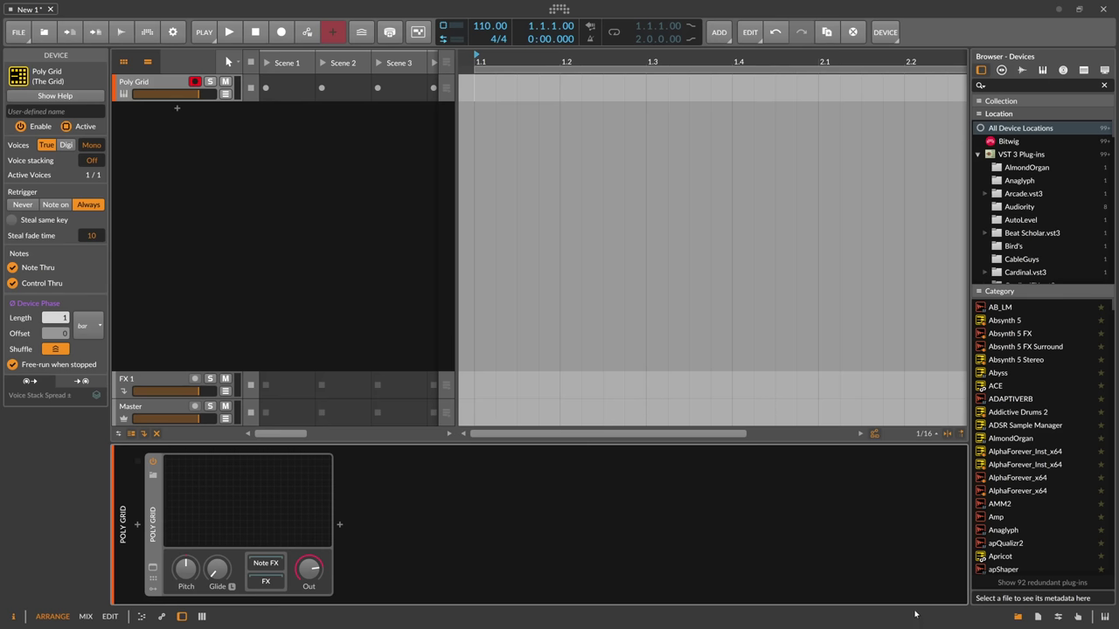
pyautogui.click(350, 220)
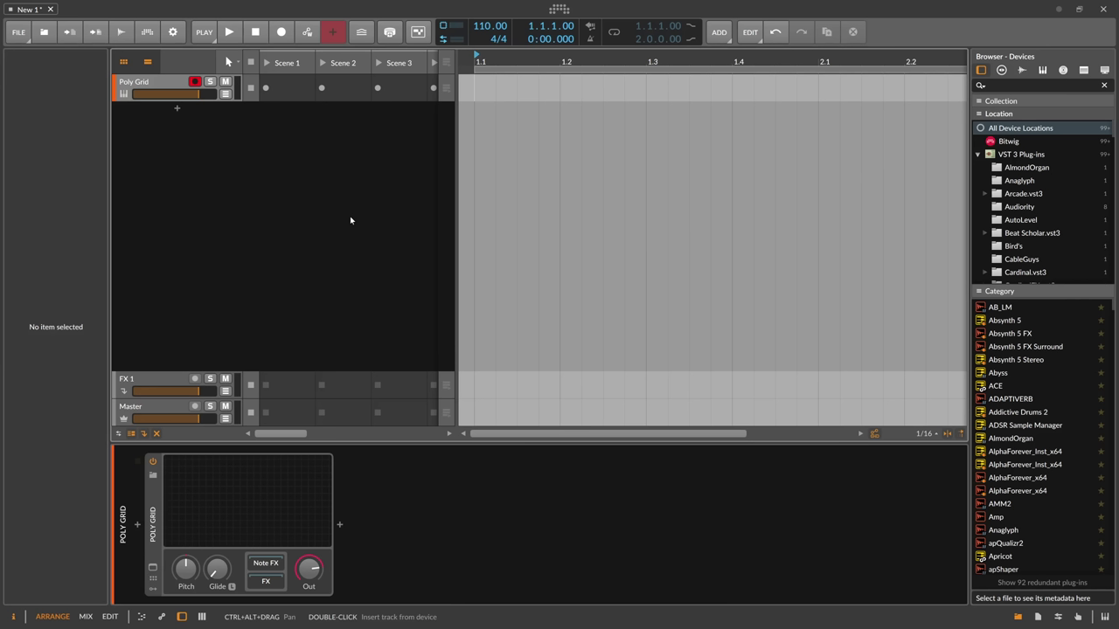
pyautogui.hotkey('ctrl', 'Return')
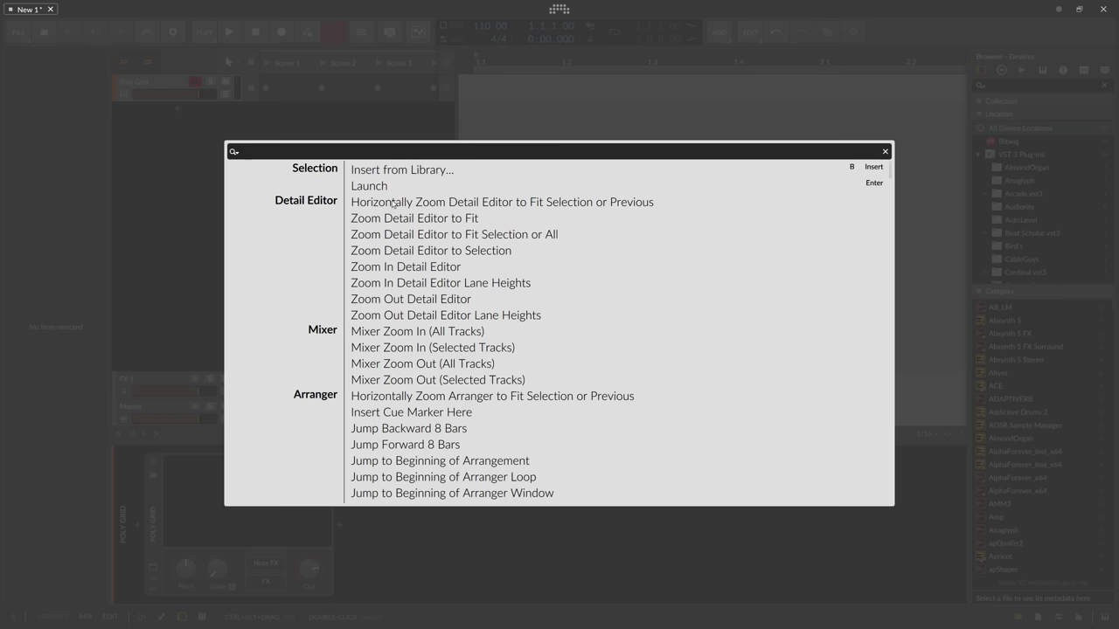
pyautogui.write('launch')
pyautogui.hotkey('ctrl', 'a')
pyautogui.write('clip')
pyautogui.press('Down')
pyautogui.press('Down')
pyautogui.press('Down')
pyautogui.press('Down')
pyautogui.press('Down')
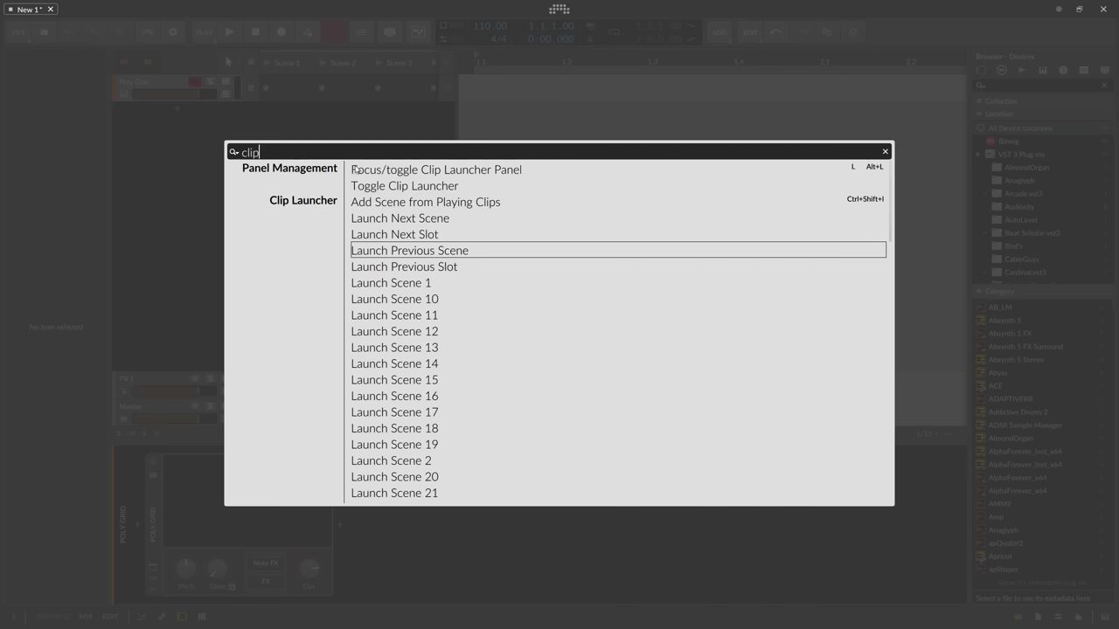
pyautogui.hotkey('ctrl', 'a')
pyautogui.press('BackSpace')
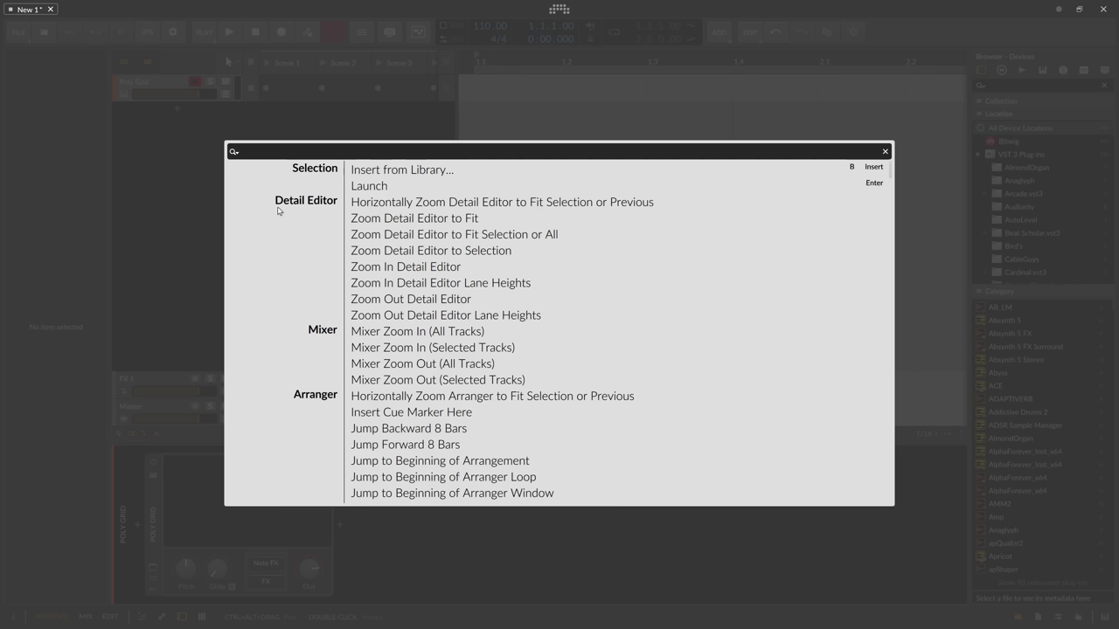
pyautogui.click(328, 115)
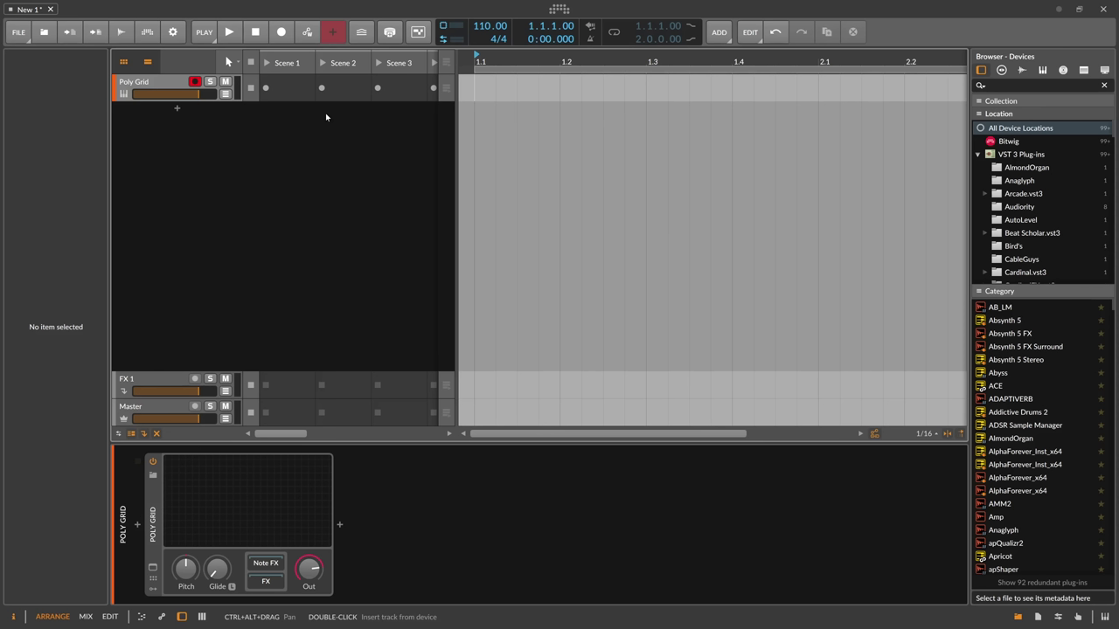
# Delete the Poly Grid device from the instrument track.
pyautogui.click(153, 513)
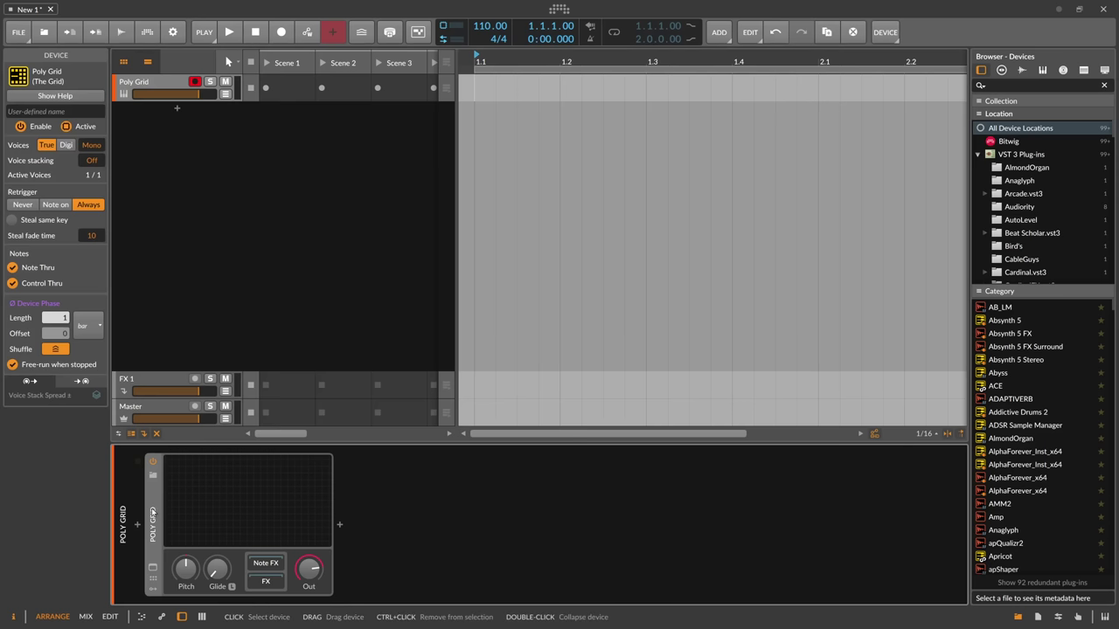
pyautogui.press('Delete')
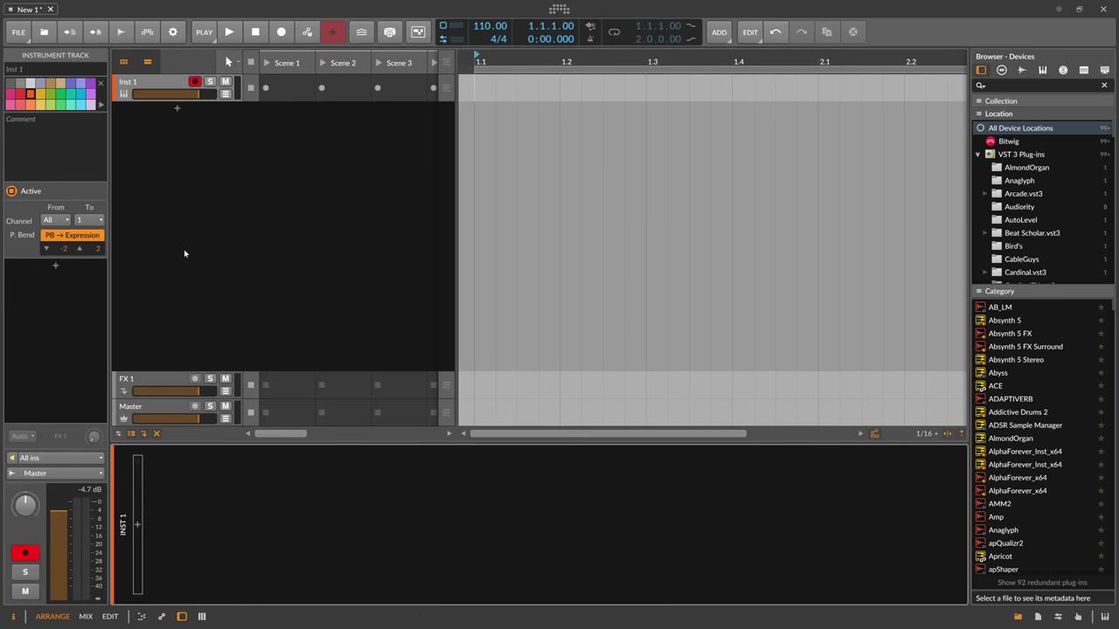
pyautogui.click(246, 315)
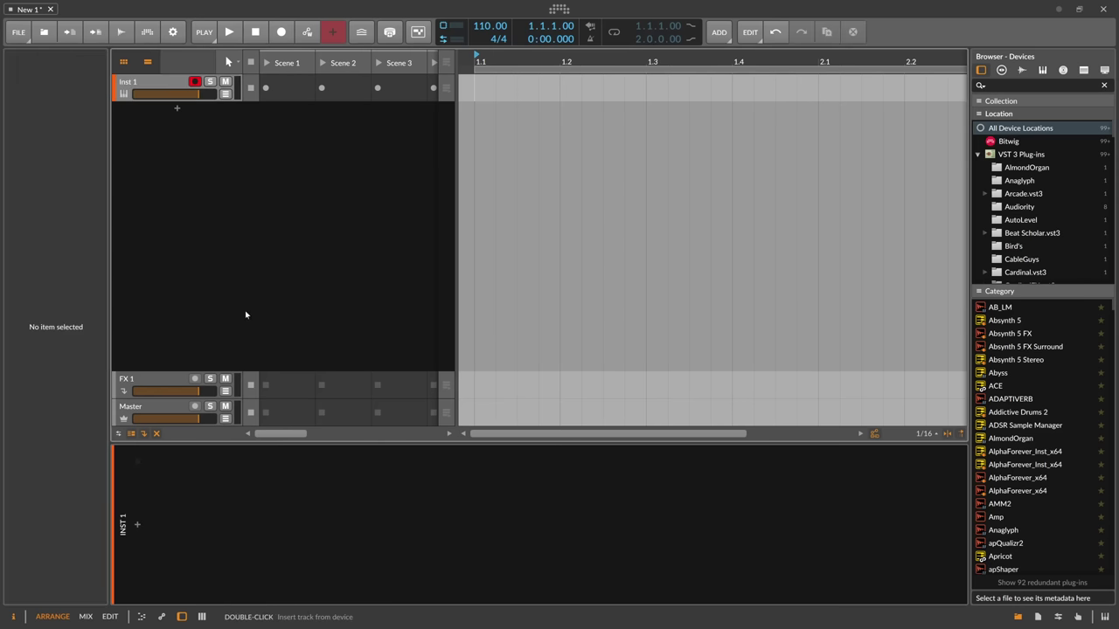
# Enlarge the interface scaling, search the devices for "phase" and insert Phase-4 on the instrument track.
pyautogui.hotkey('ctrl', '+')
pyautogui.click(143, 505)
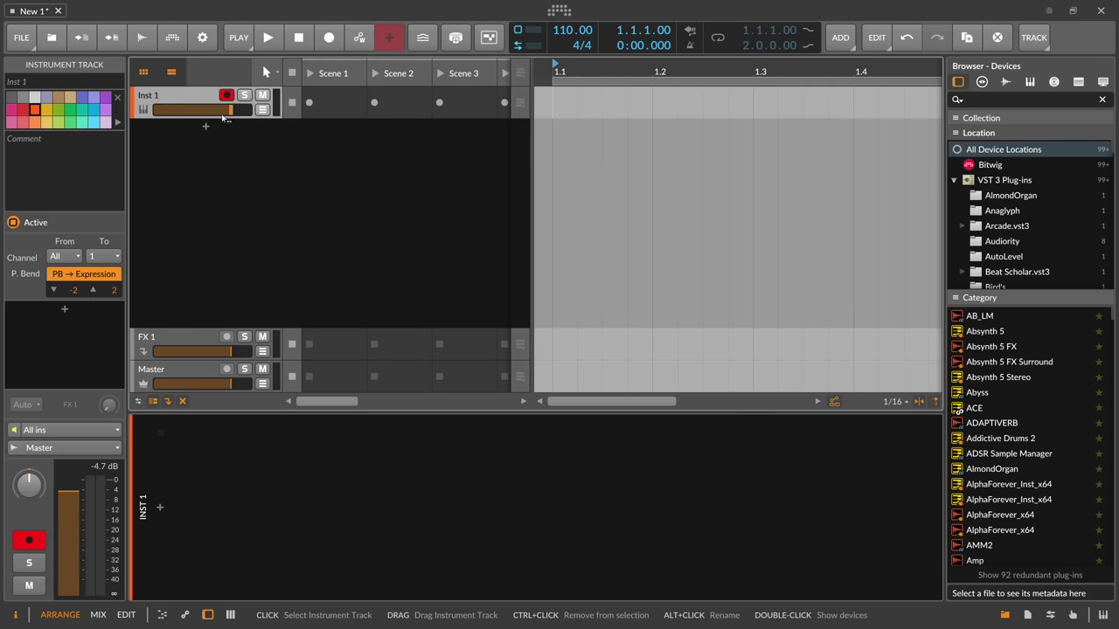
pyautogui.click(160, 508)
pyautogui.write('phase')
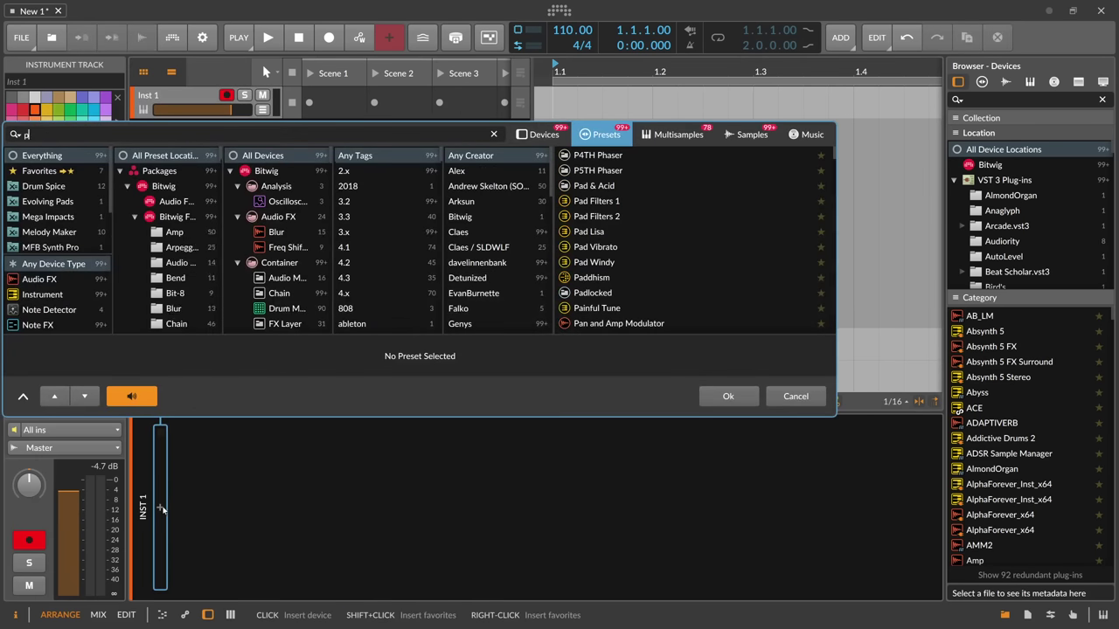
pyautogui.click(532, 136)
pyautogui.doubleClick(568, 158)
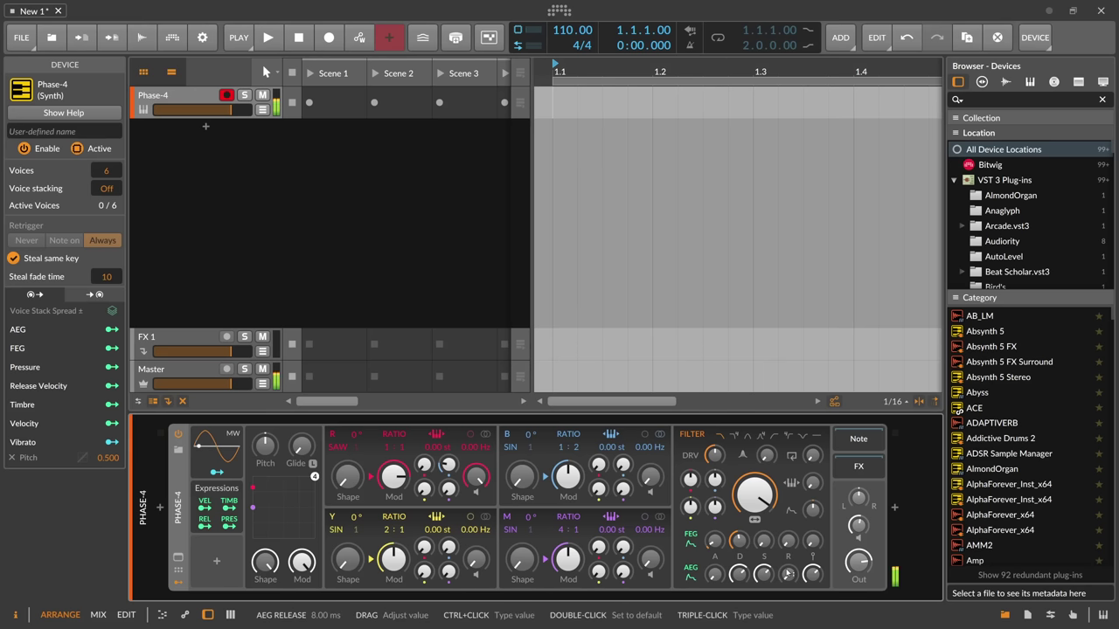
# Add a Keytrack modulator to Phase-4 on the instrument track and expand its curve view.
pyautogui.click(212, 264)
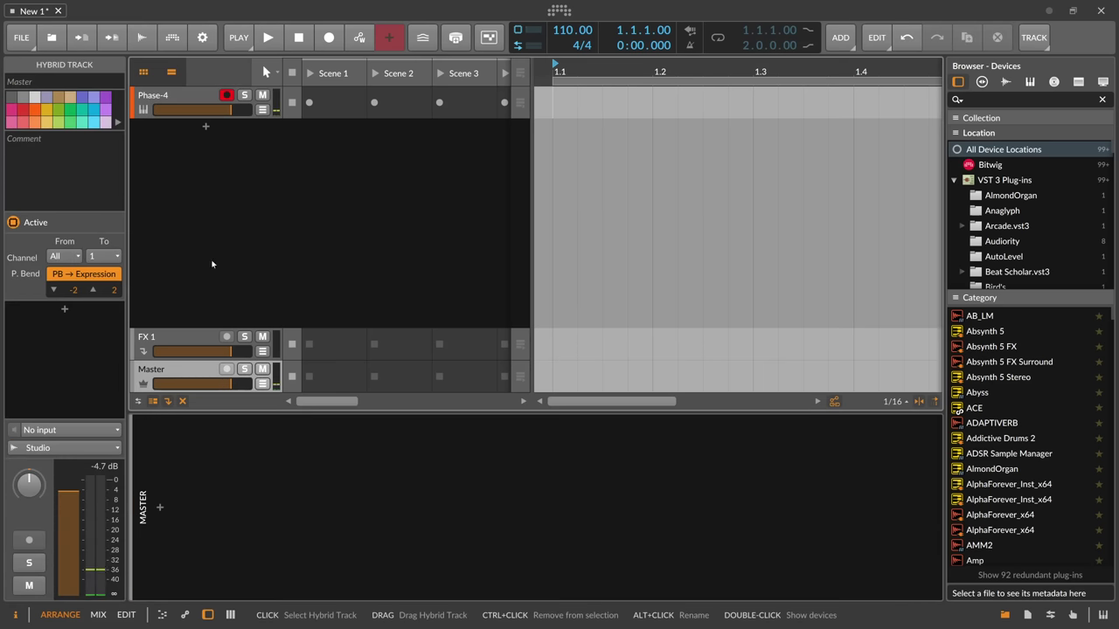
pyautogui.click(180, 97)
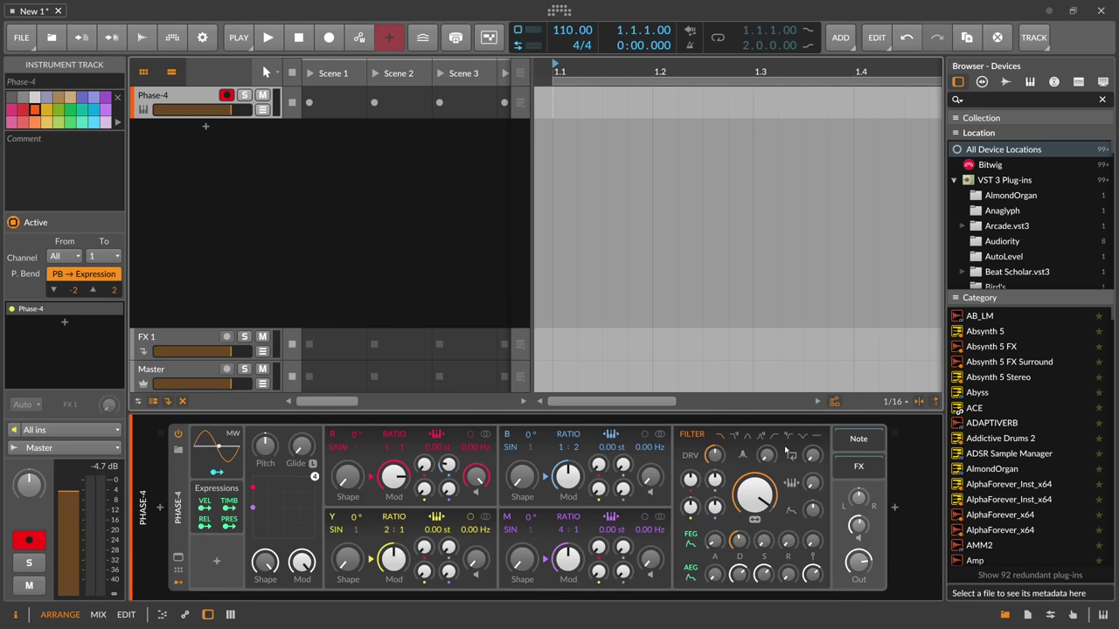
pyautogui.click(225, 466)
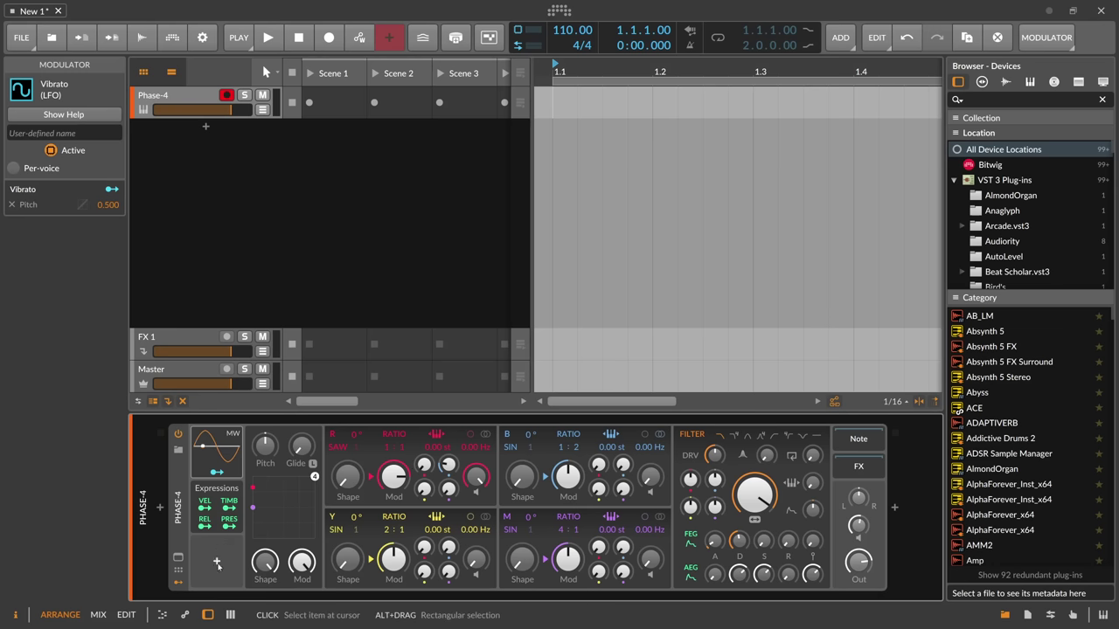
pyautogui.click(216, 563)
pyautogui.write('key')
pyautogui.press('Return')
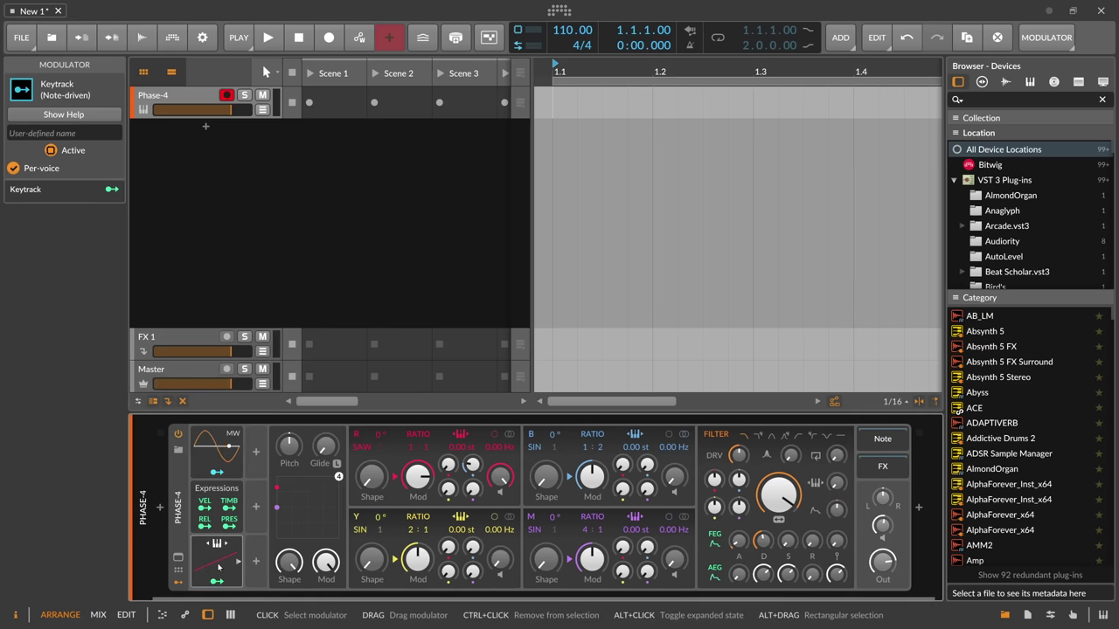
pyautogui.click(238, 562)
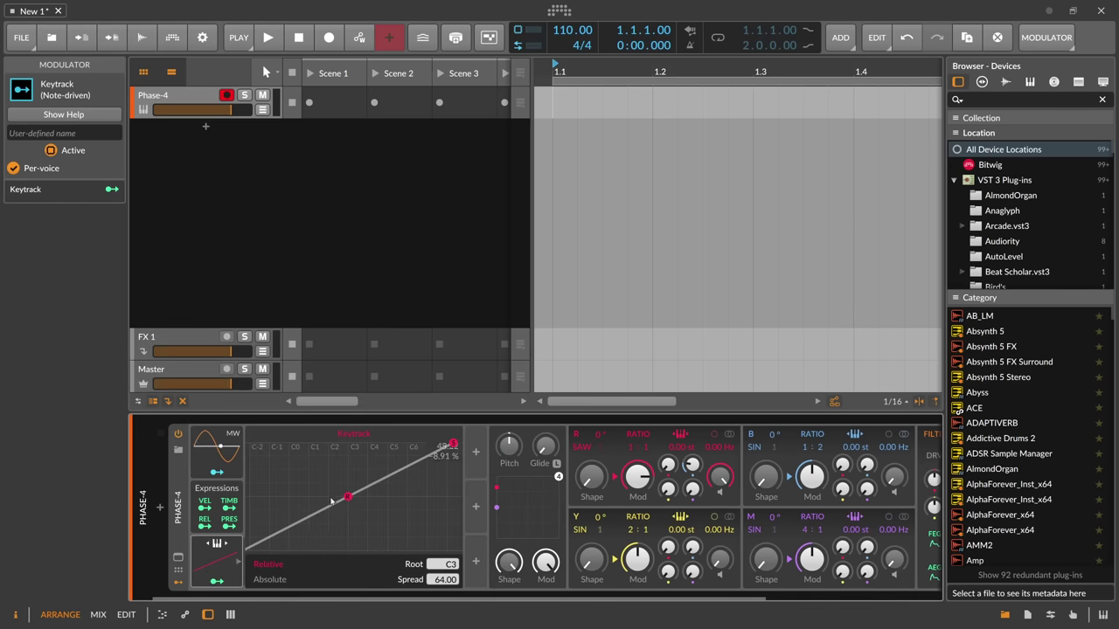
# Map the Keytrack modulator to Phase-4's R Shape with an amount of 1.000 and play alternating test notes.
pyautogui.click(218, 581)
pyautogui.moveTo(601, 492); pyautogui.dragTo(601, 454)
pyautogui.click(216, 581)
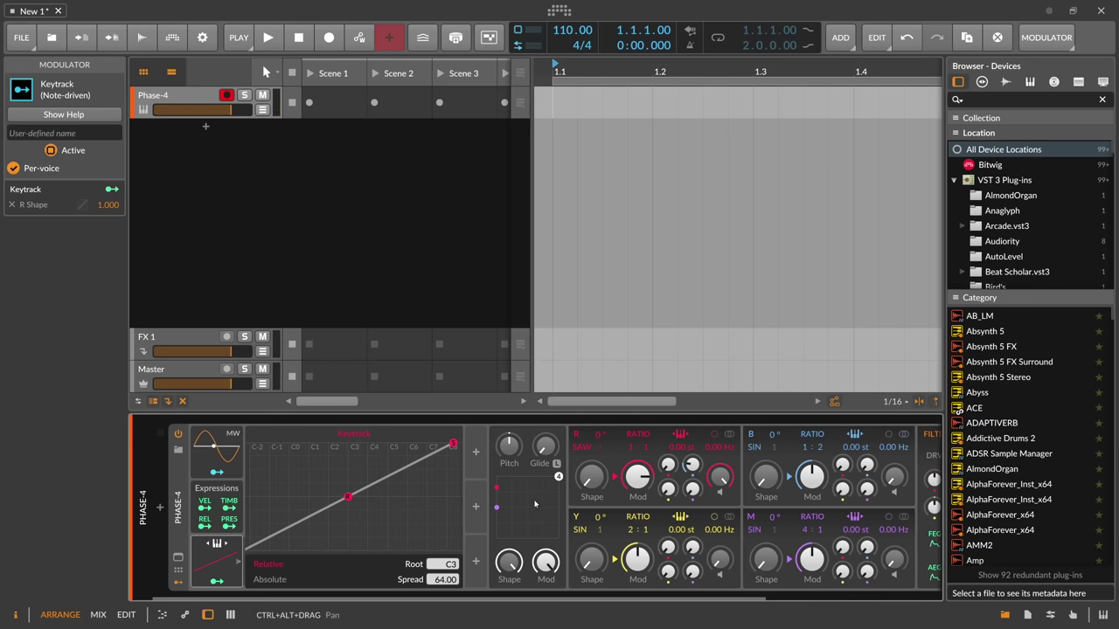
pyautogui.press('a')
pyautogui.press('s')
pyautogui.press('a')
pyautogui.press('s')
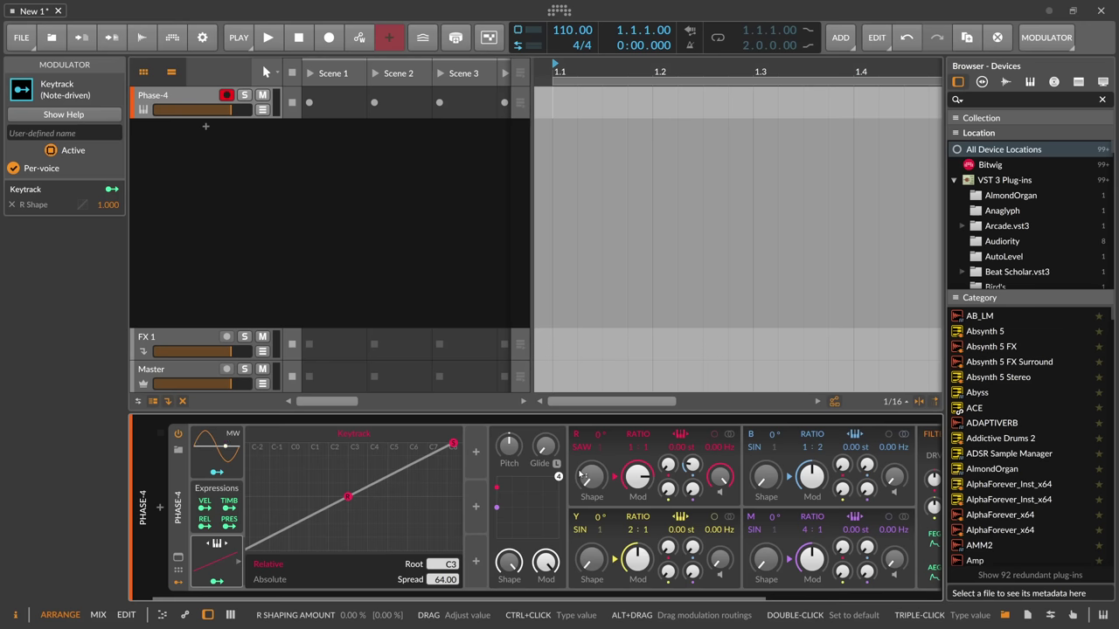
# Set the Keytrack spread to 47.17, then use Absolute mode to shape a five-point zigzag response curve.
pyautogui.moveTo(452, 450)
pyautogui.moveTo(452, 450); pyautogui.dragTo(407, 551)
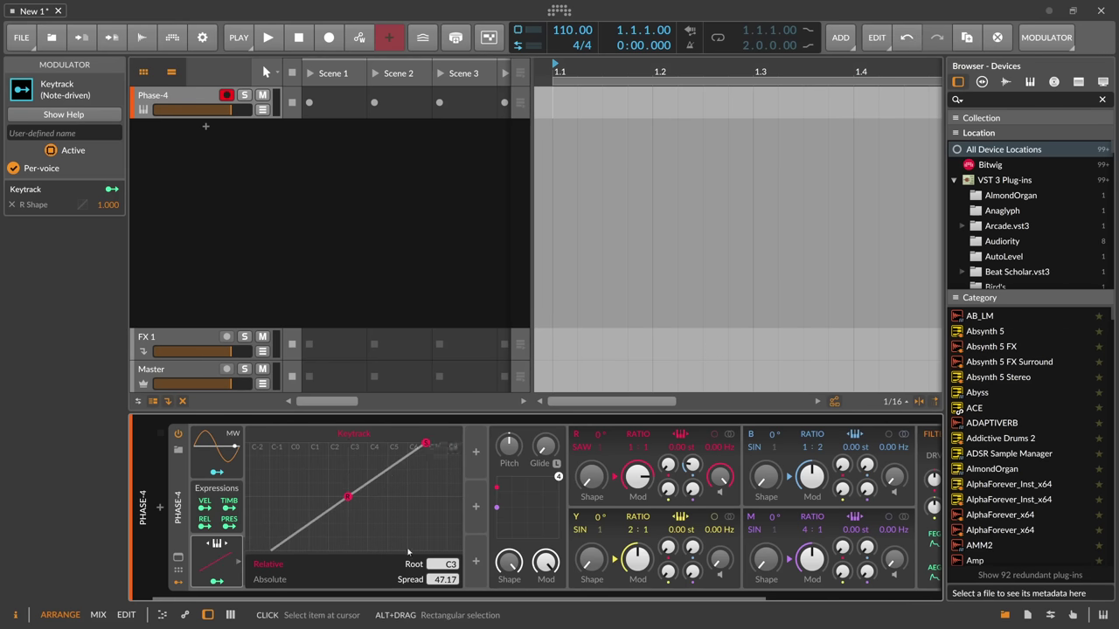
pyautogui.click(269, 579)
pyautogui.moveTo(373, 460)
pyautogui.moveTo(373, 461); pyautogui.dragTo(369, 460)
pyautogui.moveTo(314, 524); pyautogui.dragTo(259, 522)
pyautogui.moveTo(426, 443); pyautogui.dragTo(423, 491)
pyautogui.moveTo(347, 497); pyautogui.dragTo(366, 510)
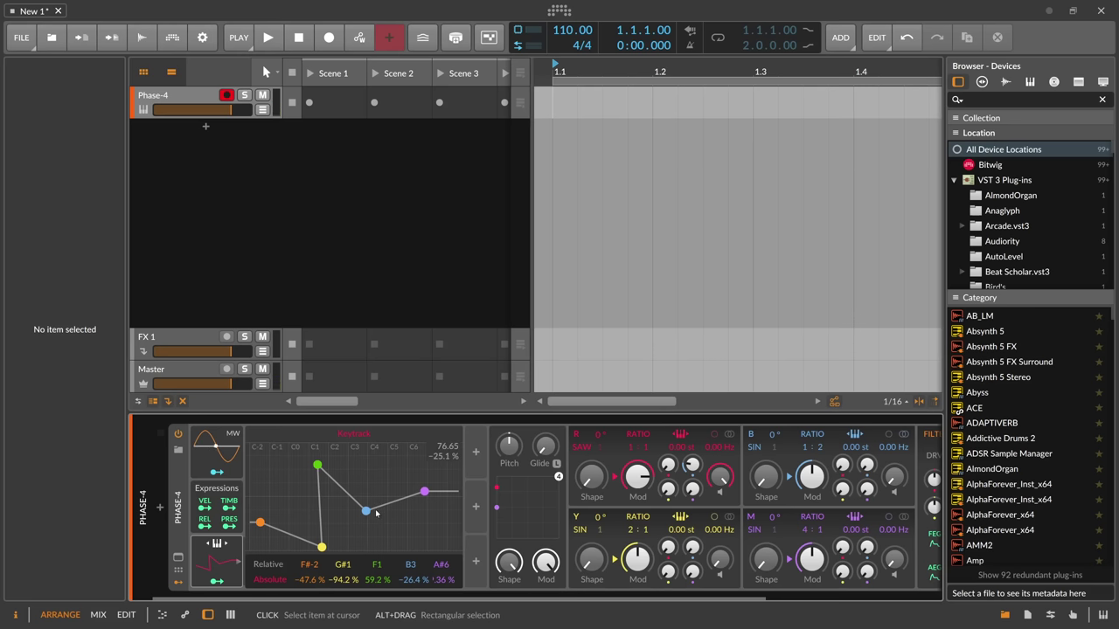
# Delete the Keytrack modulator from Phase-4 and select the Vibrato modulator.
pyautogui.click(222, 556)
pyautogui.press('Delete')
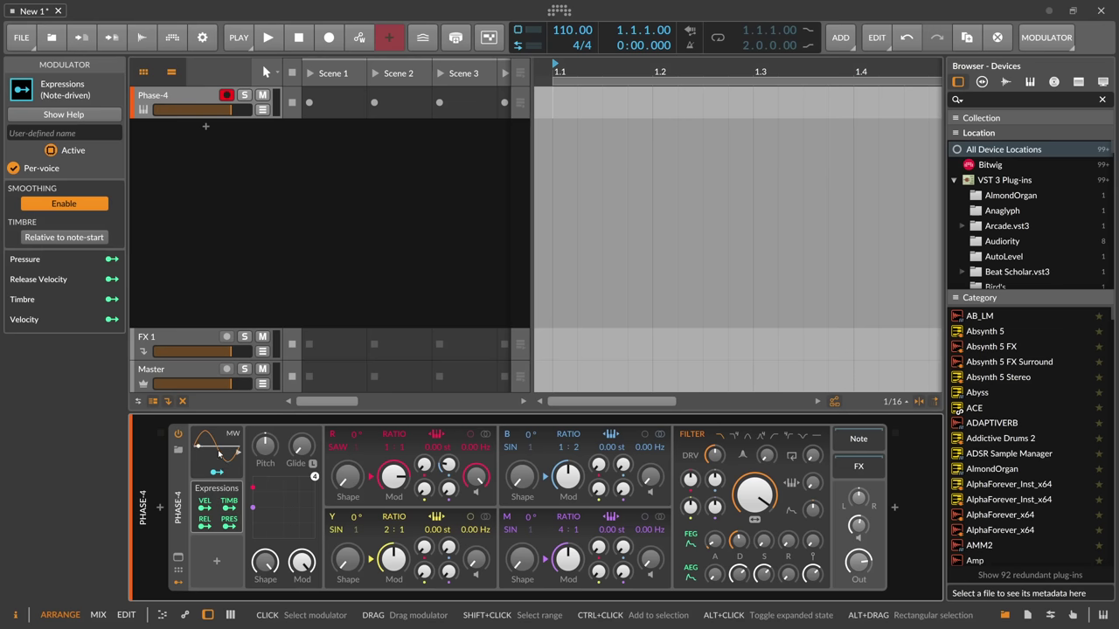
pyautogui.click(212, 455)
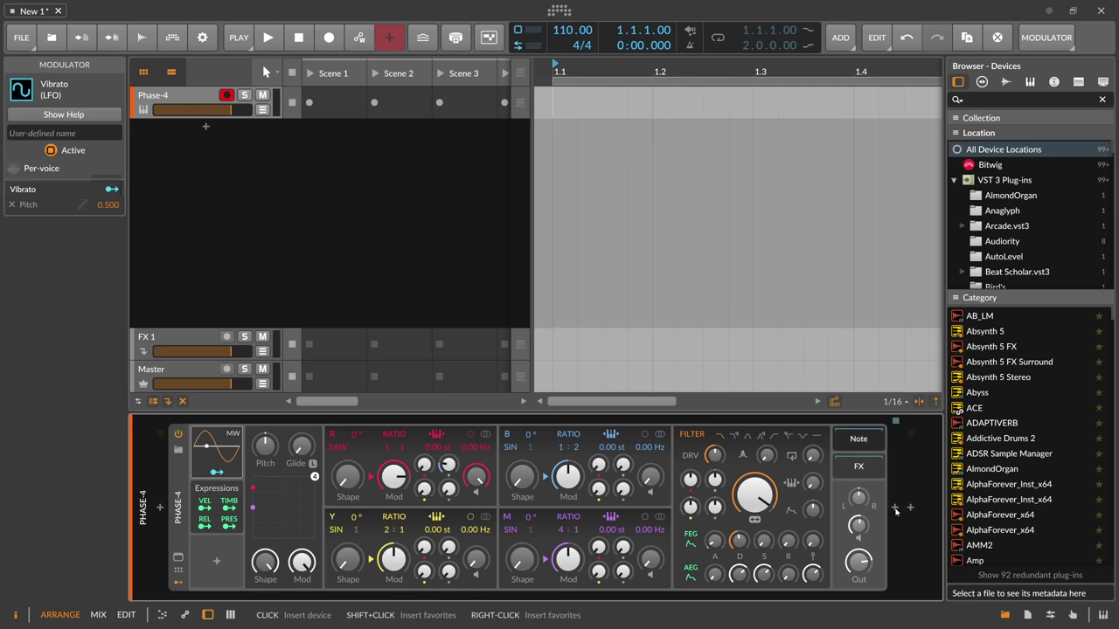
# Insert Note Grid into Phase-4's Note chain and open its patch editor with the inspector hidden.
pyautogui.click(894, 509)
pyautogui.write('note')
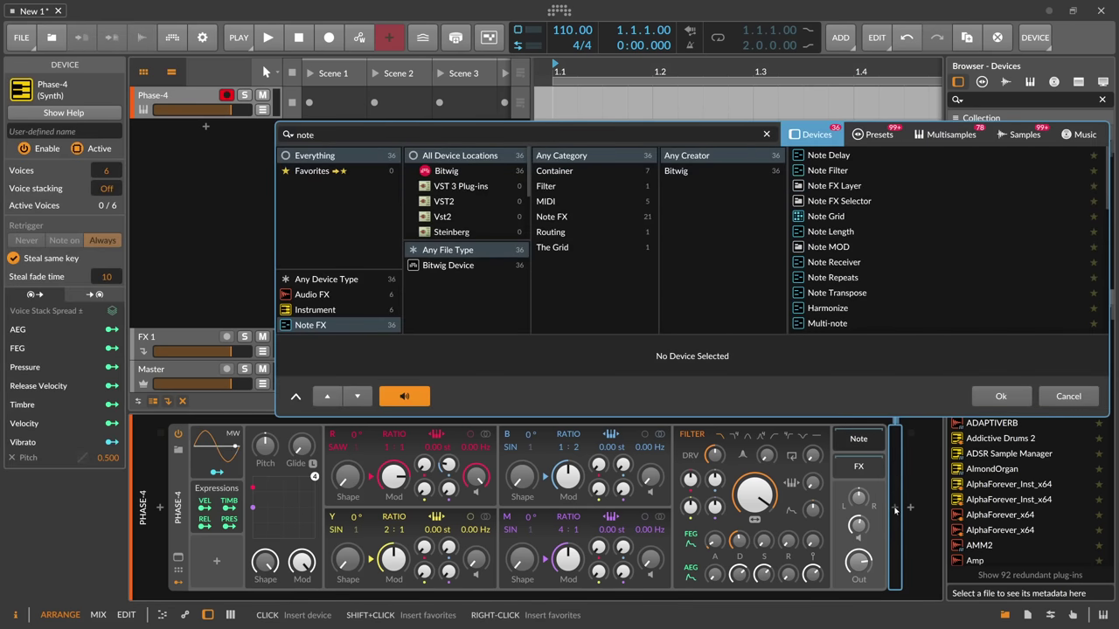
pyautogui.doubleClick(833, 216)
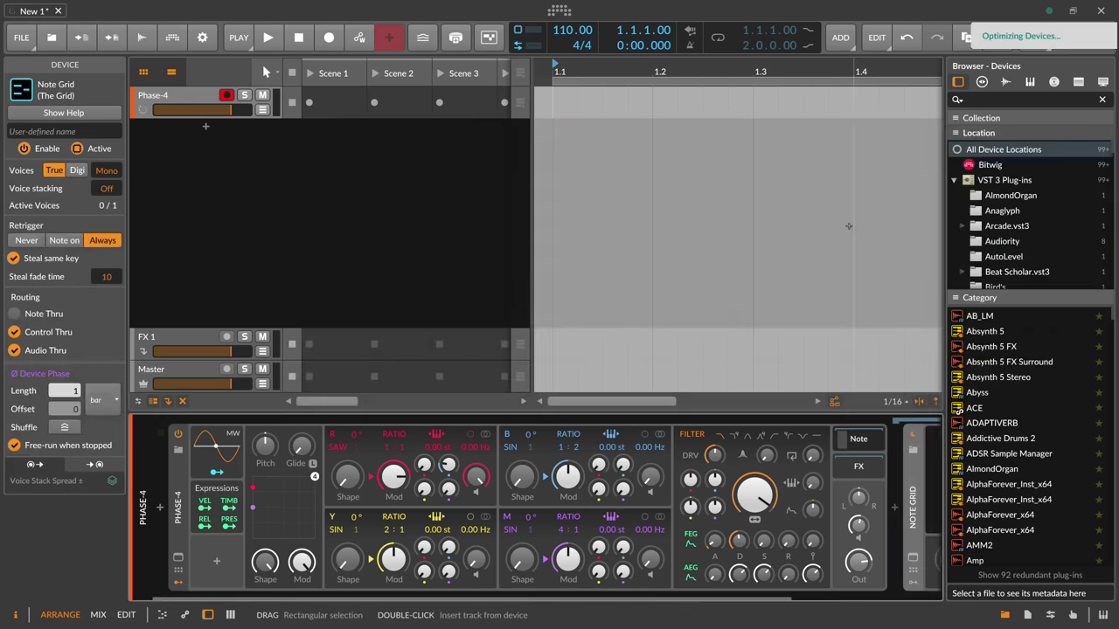
pyautogui.click(16, 615)
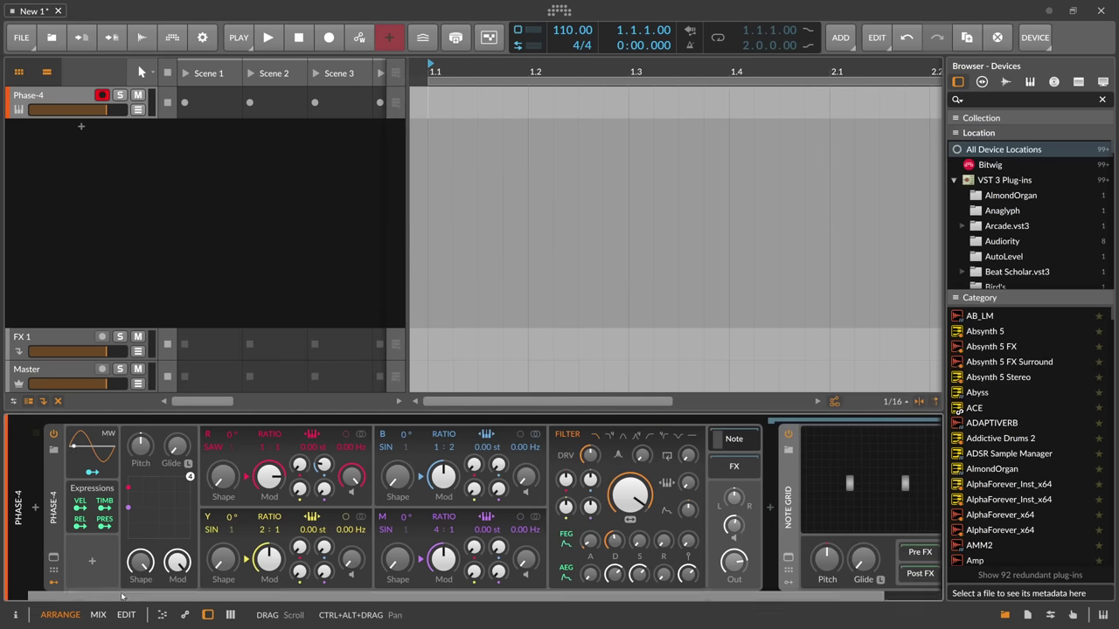
pyautogui.click(835, 476)
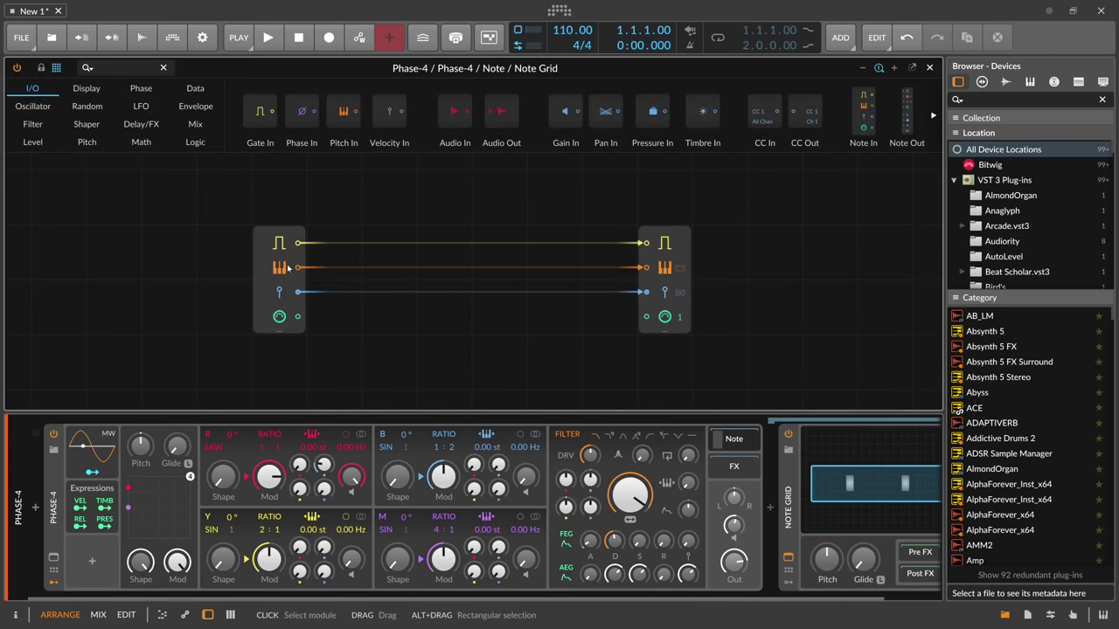
# Add an Oscilloscope module to the Note Grid patch and feed it from the note input's pitch output.
pyautogui.click(124, 66)
pyautogui.write('osc')
pyautogui.moveTo(46, 111); pyautogui.dragTo(472, 334)
pyautogui.moveTo(298, 268)
pyautogui.mouseDown()
pyautogui.moveTo(363, 272)
pyautogui.moveTo(425, 307)
pyautogui.mouseUp()
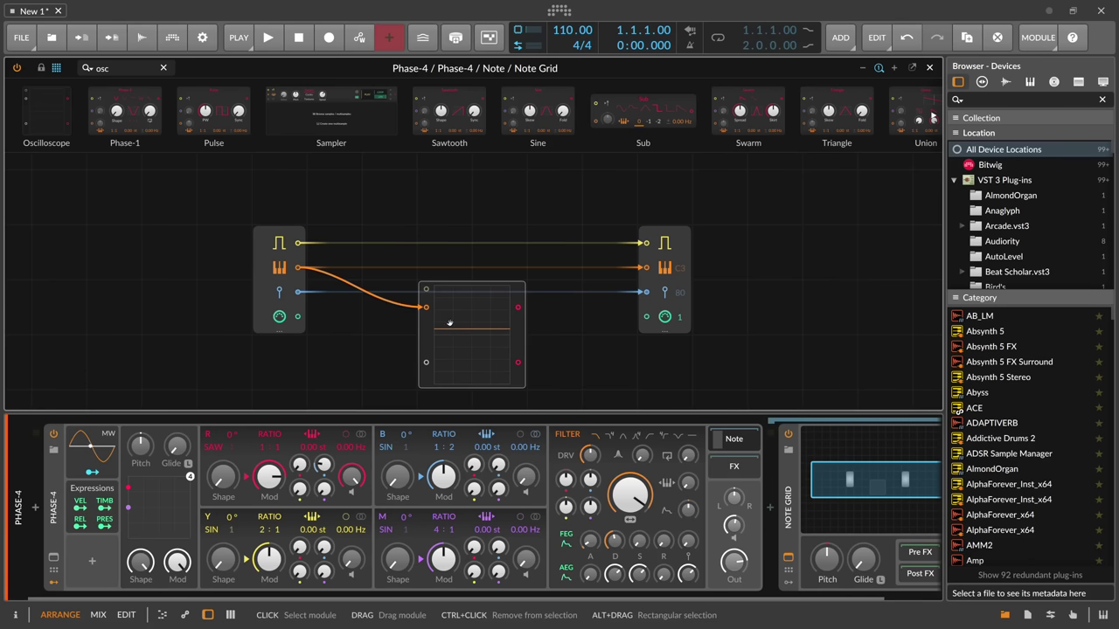
# Insert a Gain - dB module between the pitch output and the Oscilloscope and set it to +13.3 dB.
pyautogui.moveTo(119, 68); pyautogui.dragTo(6, 75)
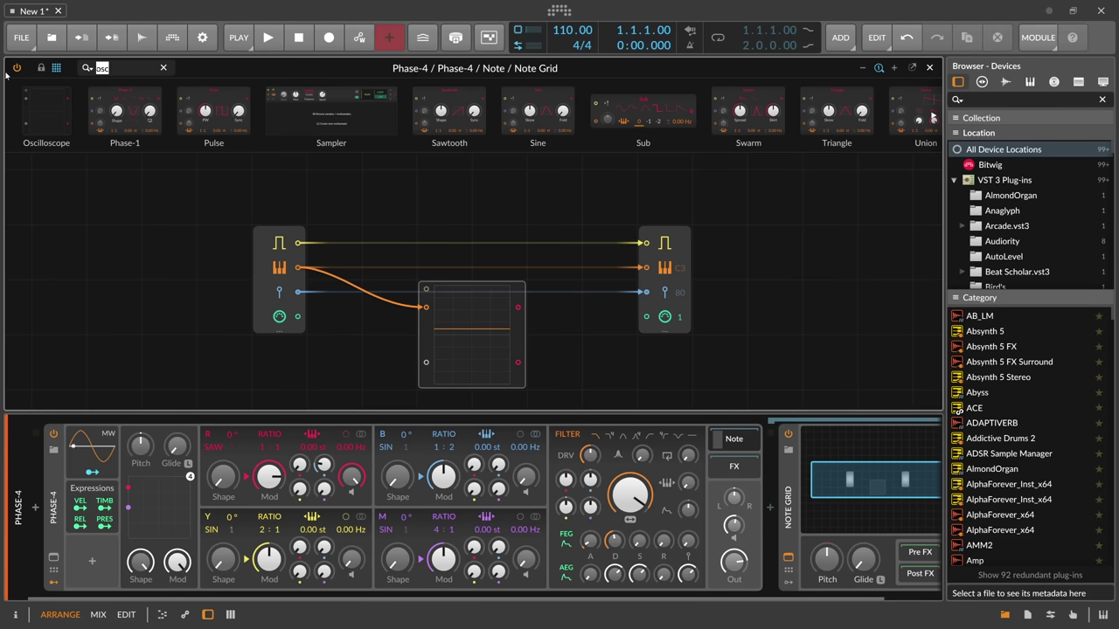
pyautogui.write('gain')
pyautogui.moveTo(39, 109); pyautogui.dragTo(390, 308)
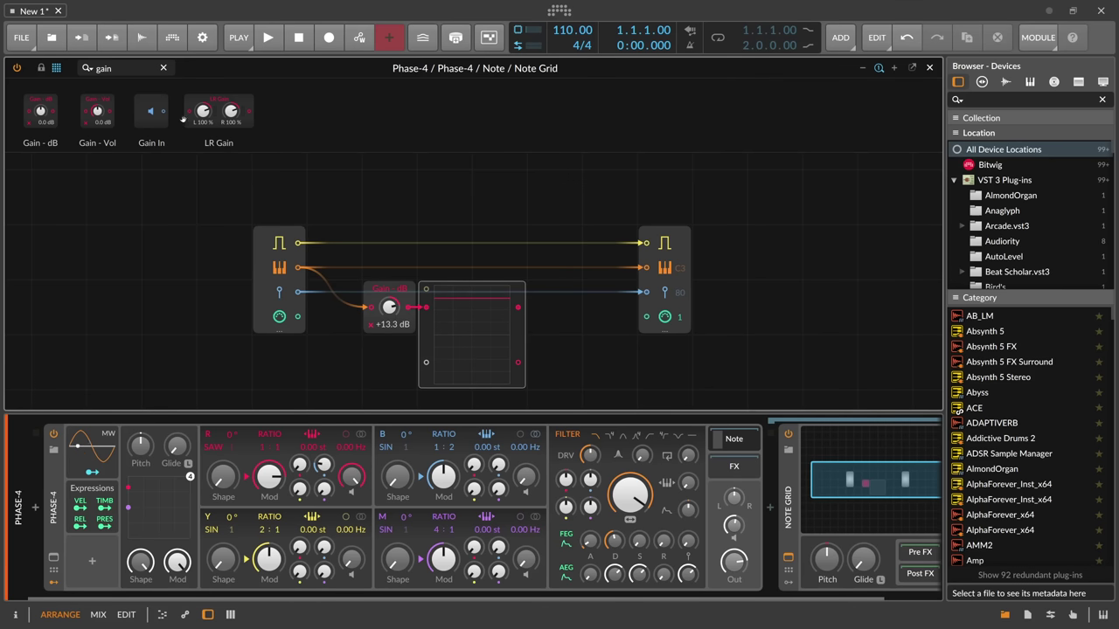
# Insert a Chebyshev module between the Gain - dB module and the Oscilloscope and set it to 13.19.
pyautogui.doubleClick(102, 68)
pyautogui.write('che')
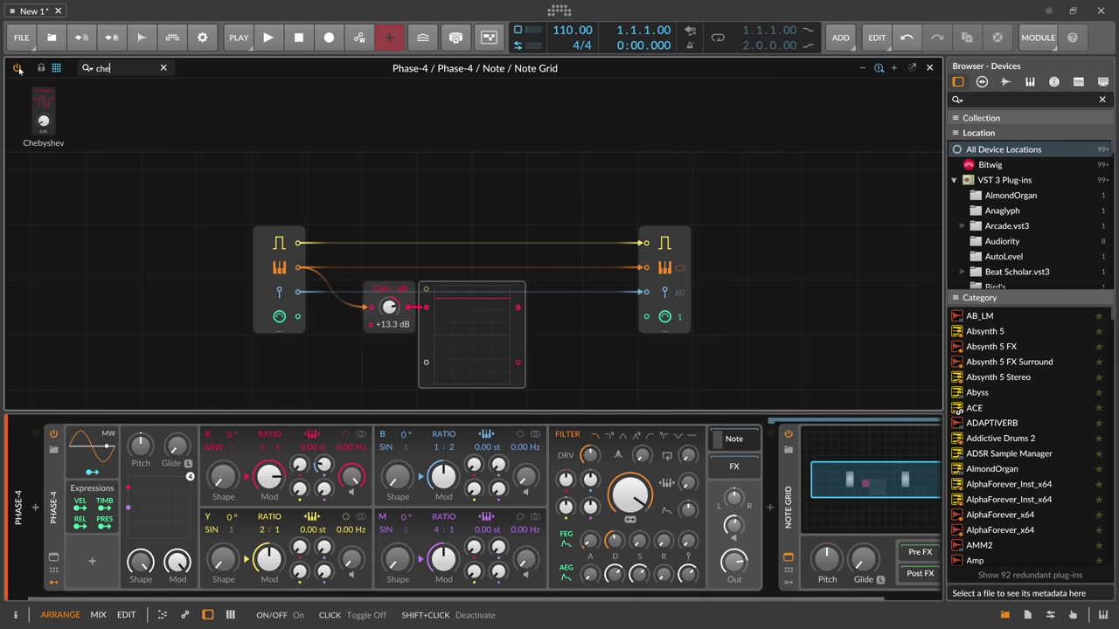
pyautogui.moveTo(44, 118); pyautogui.dragTo(428, 306)
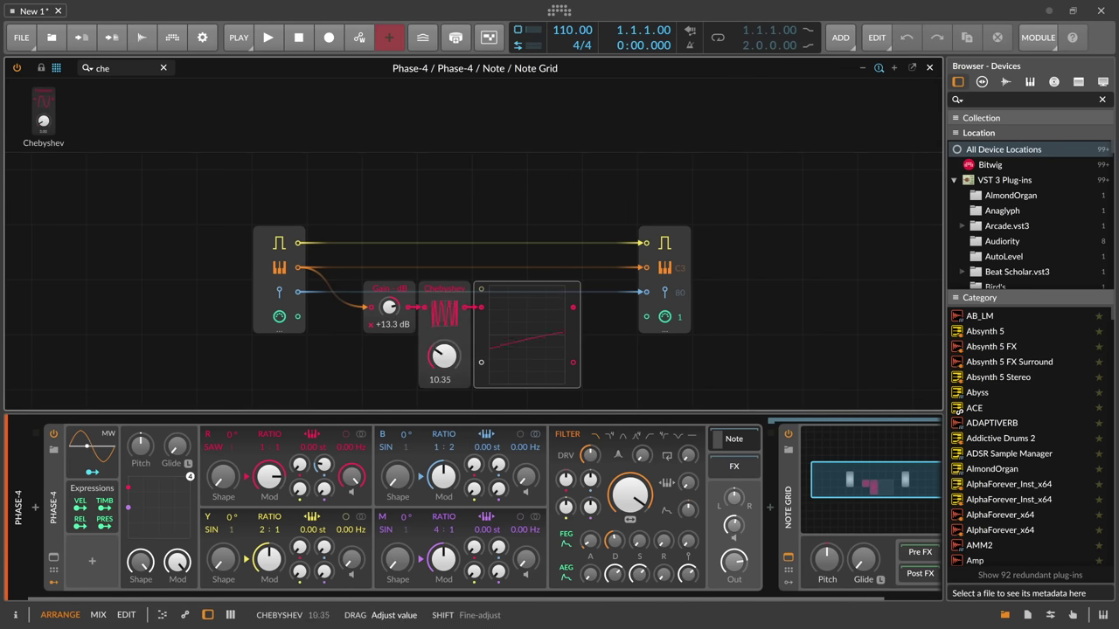
pyautogui.moveTo(444, 356)
pyautogui.mouseDown()
pyautogui.moveTo(444, 324)
pyautogui.moveTo(442, 360)
pyautogui.mouseUp()
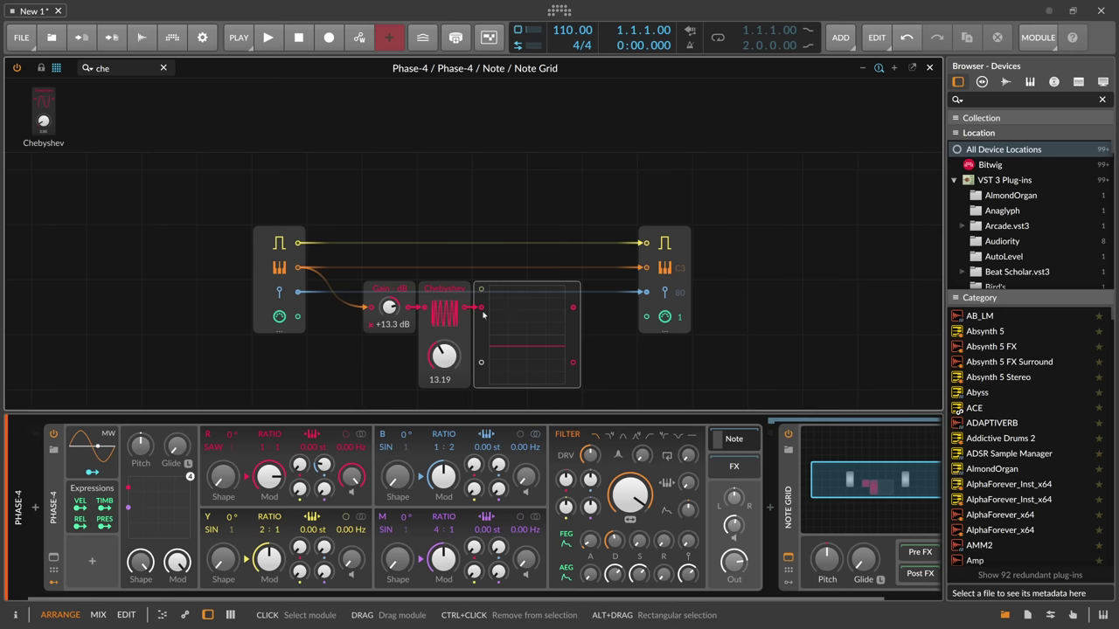
# Insert a Bi→Uni converter module between the Chebyshev module and the Oscilloscope.
pyautogui.click(100, 68)
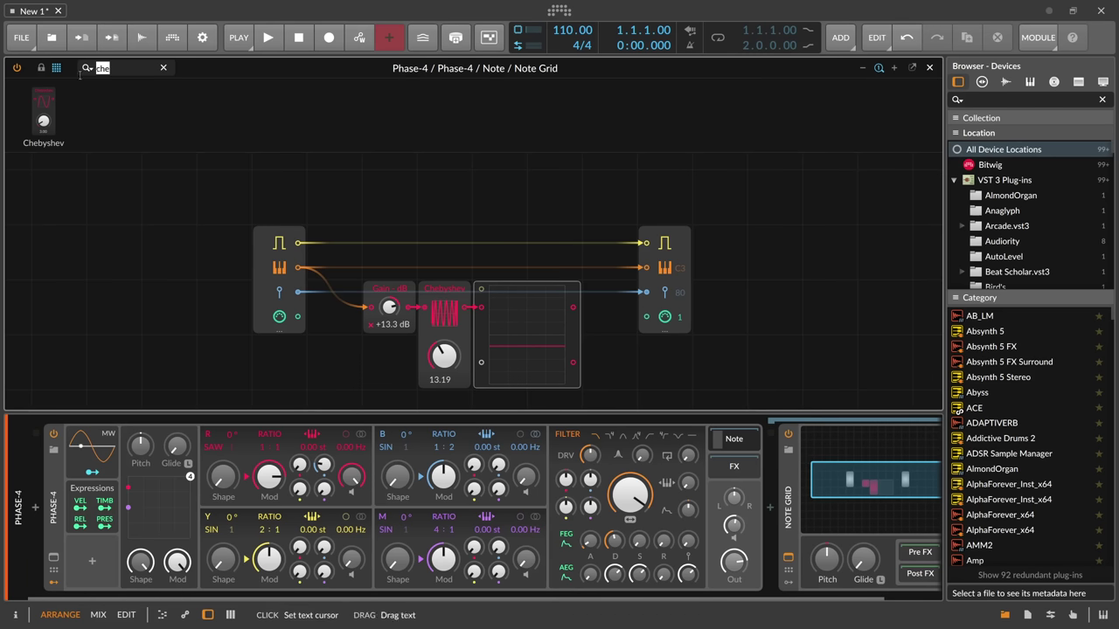
pyautogui.press('BackSpace')
pyautogui.write('uni')
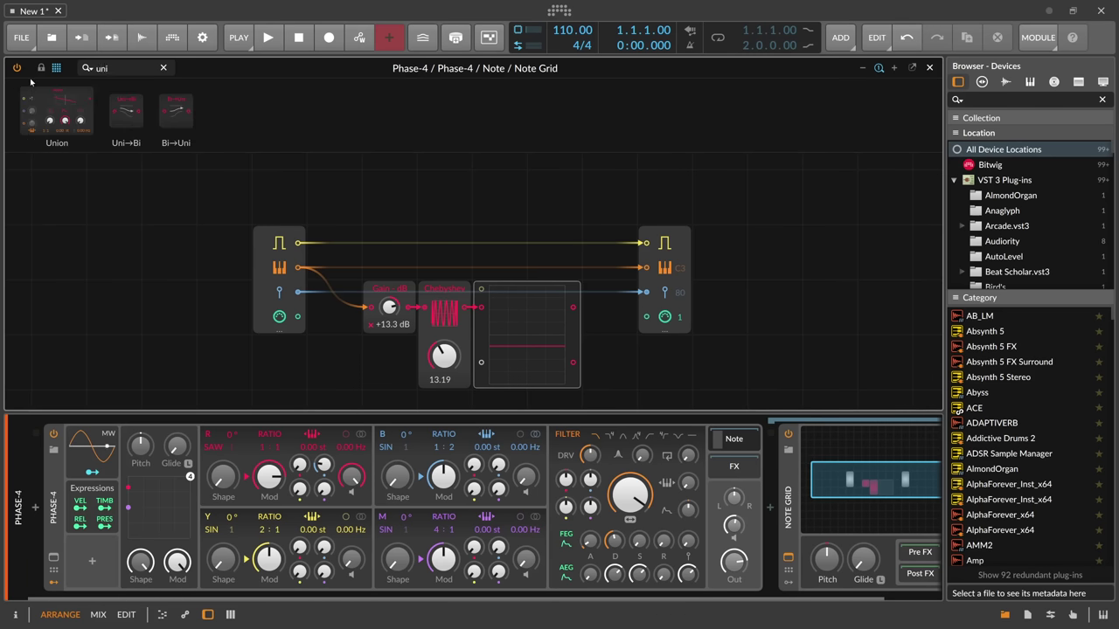
pyautogui.moveTo(175, 113); pyautogui.dragTo(465, 308)
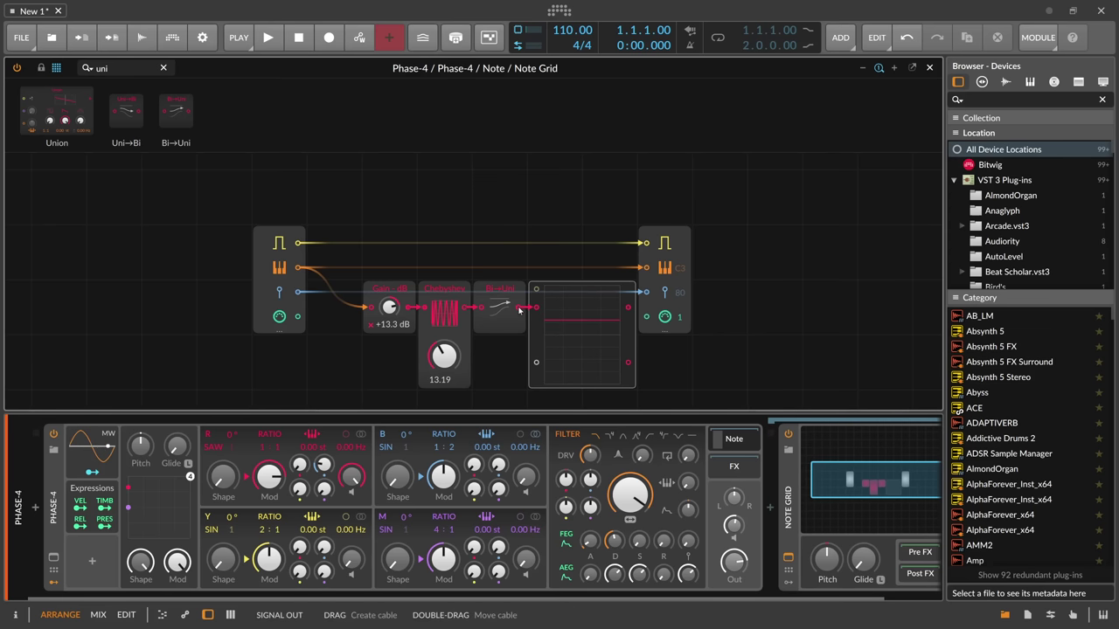
# Expand the note output module to expose its expression inputs and connect the Oscilloscope's output to Timbre.
pyautogui.click(537, 328)
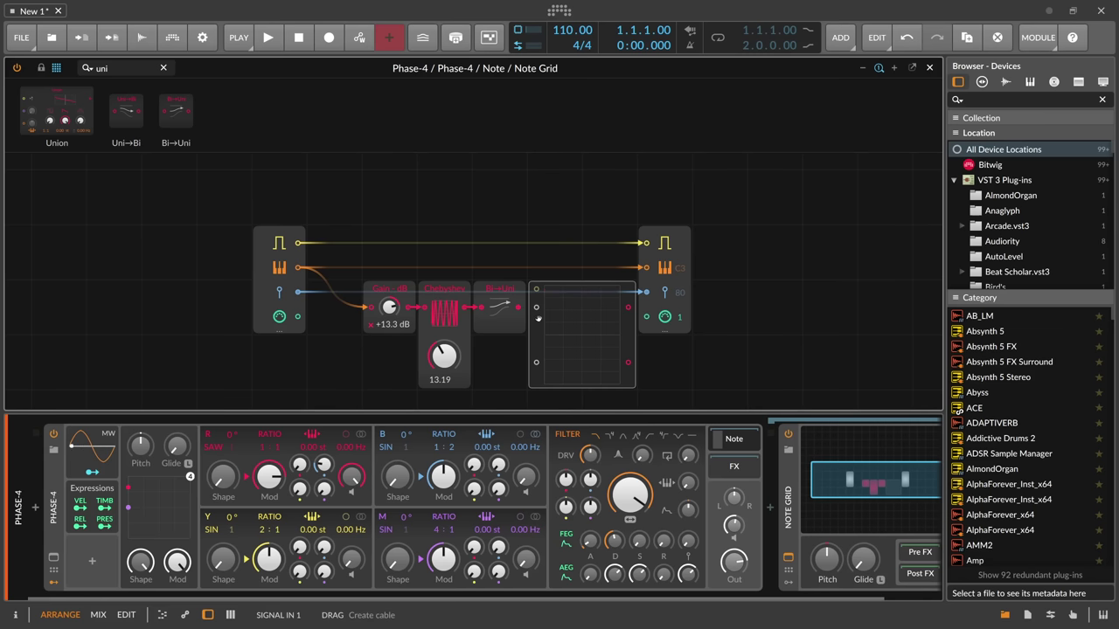
pyautogui.click(665, 330)
pyautogui.moveTo(627, 253); pyautogui.dragTo(647, 299)
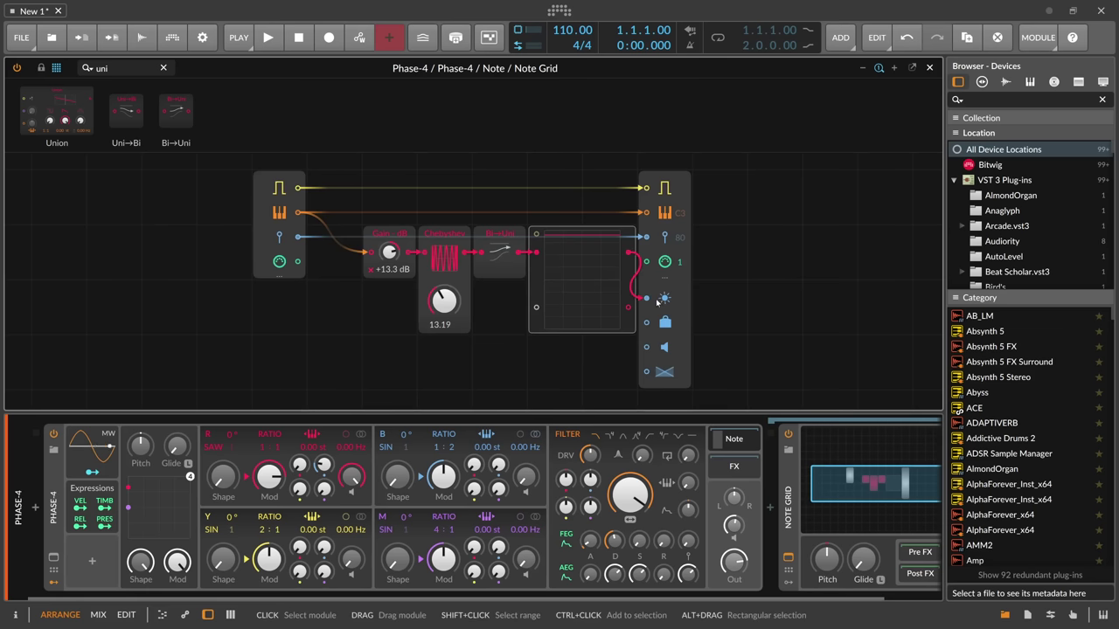
# Map the Timbre expression to Phase-4's R Shape, then show the inspector and set Note Grid's voices to 12.
pyautogui.click(105, 502)
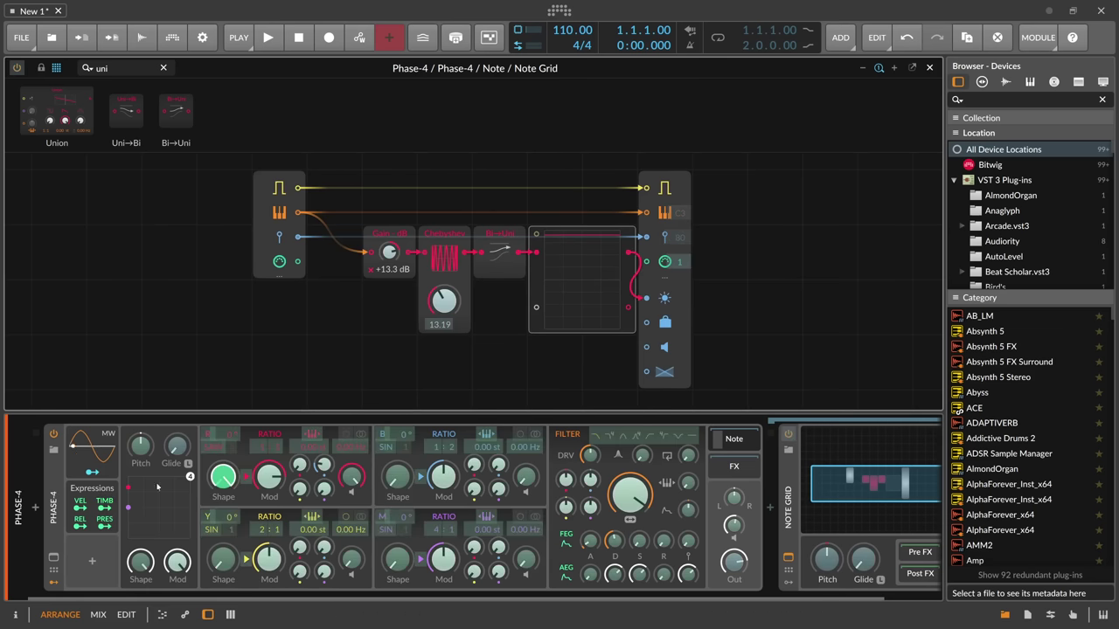
pyautogui.click(108, 505)
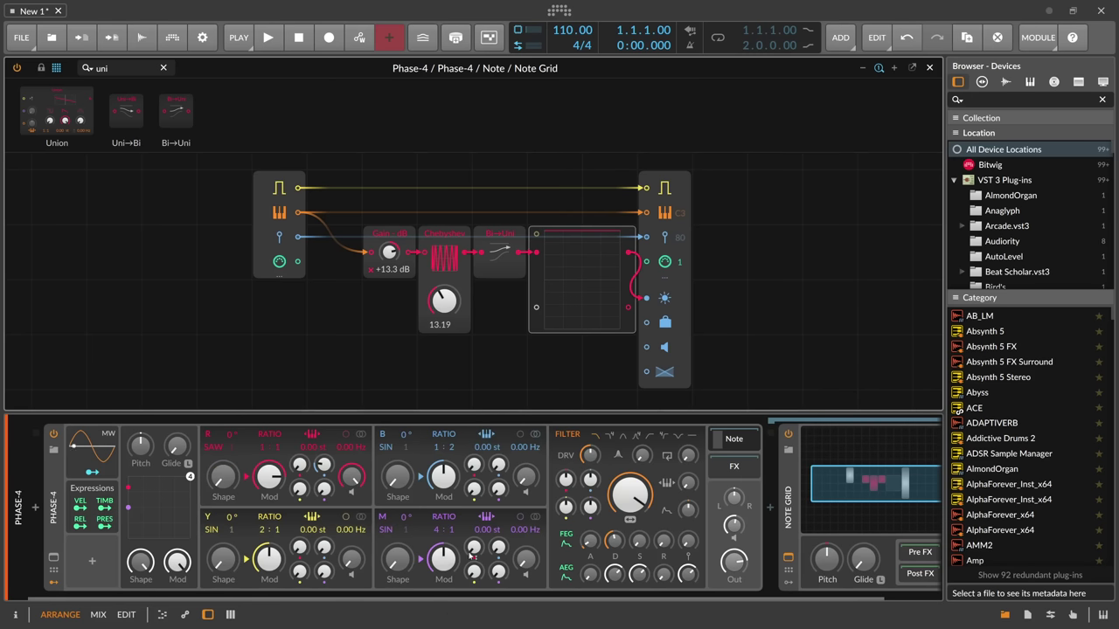
pyautogui.click(17, 616)
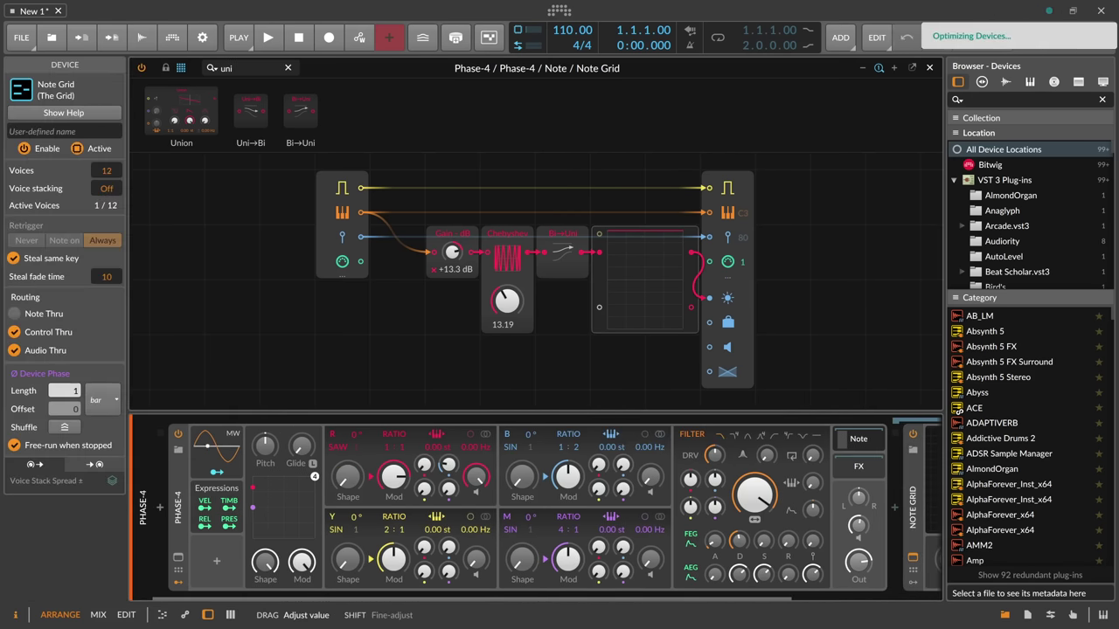
# Select Phase-4, hide its Note chain, and set oscillator B's ratio to 10:1.
pyautogui.click(178, 476)
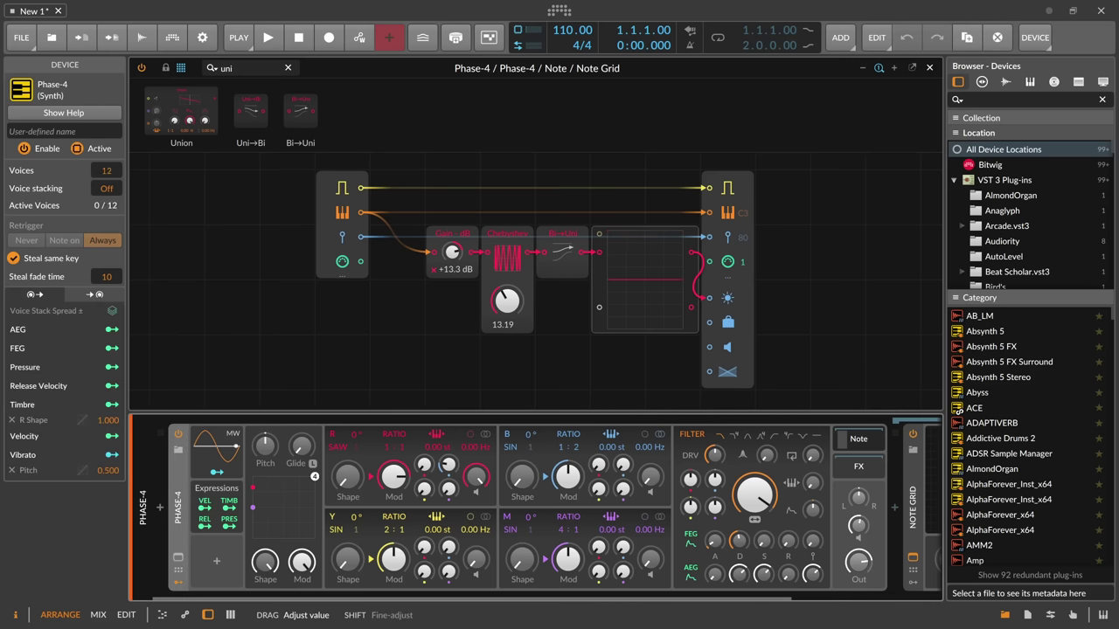
pyautogui.click(849, 441)
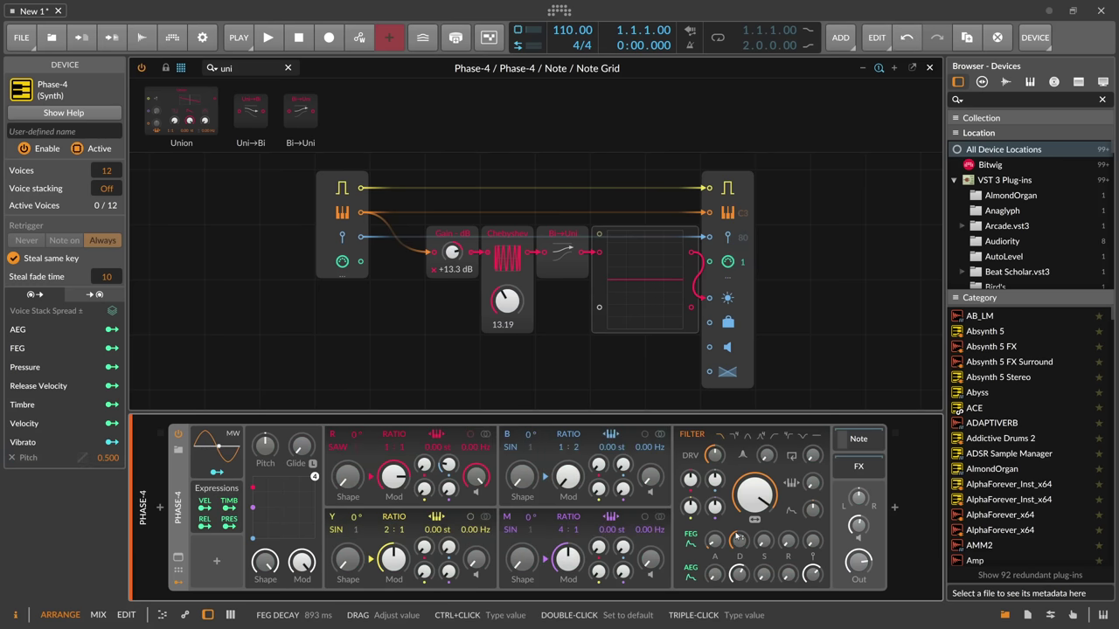
pyautogui.moveTo(448, 464); pyautogui.dragTo(449, 456)
pyautogui.moveTo(568, 447); pyautogui.dragTo(568, 395)
pyautogui.moveTo(567, 477); pyautogui.dragTo(568, 477)
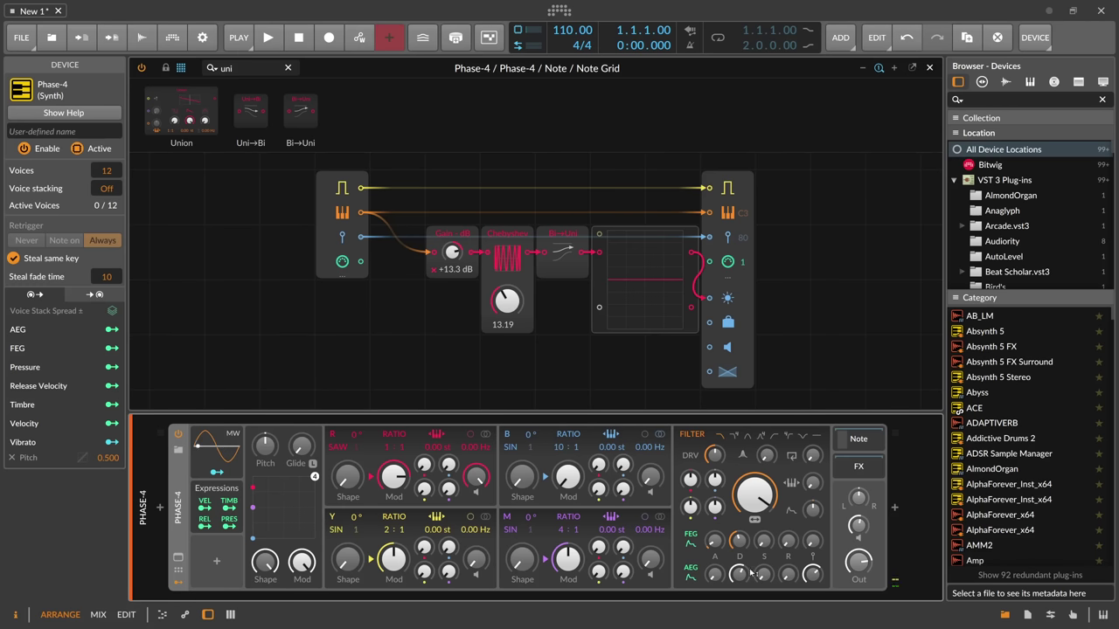
# Map the filter envelope (FEG) to the B→R modulation amount at 0.463 and shorten the FEG decay.
pyautogui.click(691, 539)
pyautogui.moveTo(447, 464); pyautogui.dragTo(448, 459)
pyautogui.moveTo(738, 540); pyautogui.dragTo(738, 582)
pyautogui.click(691, 540)
# Set oscillator B's ratio to 7:1 and map the Timbre expression to B Shape at 1.000.
pyautogui.moveTo(557, 446); pyautogui.dragTo(522, 420)
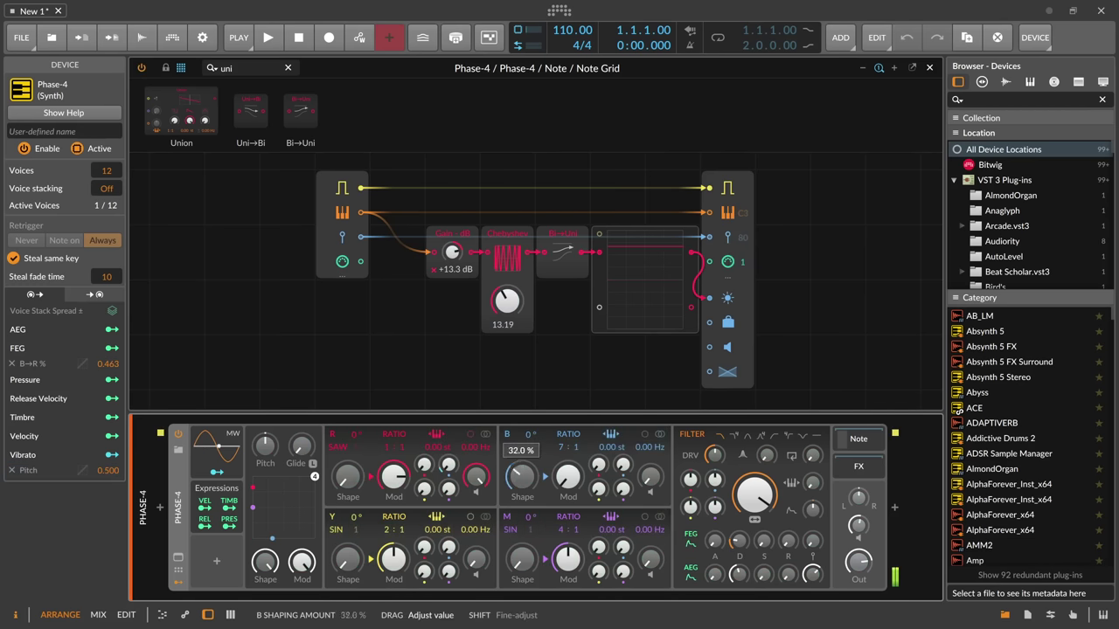
pyautogui.click(229, 504)
pyautogui.moveTo(522, 476); pyautogui.dragTo(522, 306)
pyautogui.moveTo(347, 476); pyautogui.dragTo(347, 325)
pyautogui.doubleClick(347, 477)
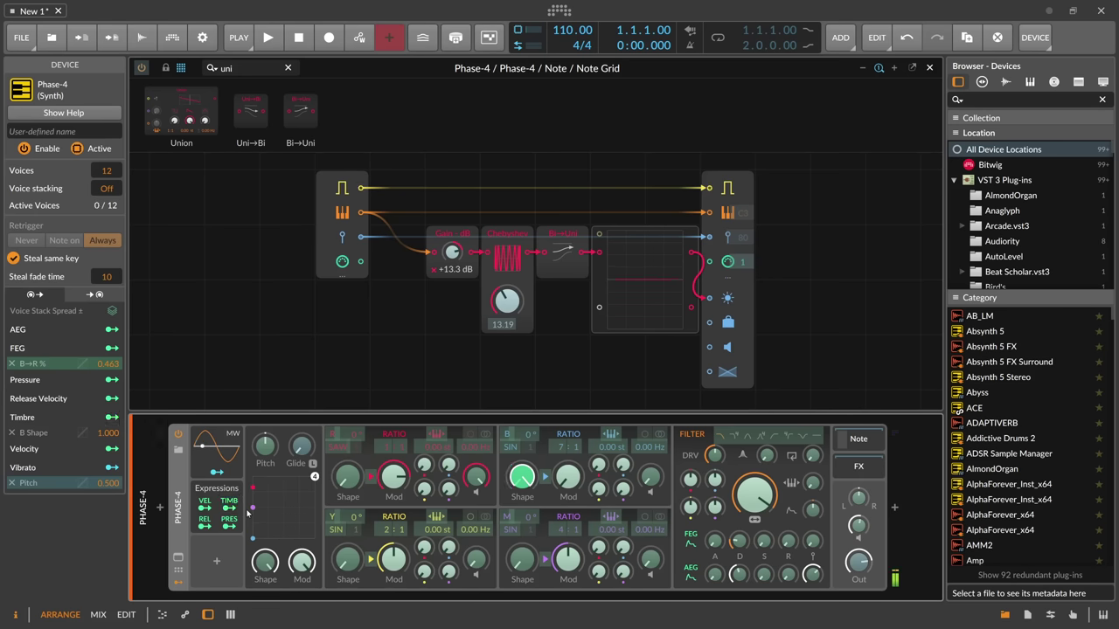
pyautogui.click(229, 504)
# Map the Pressure expression to oscillator B's frequency offset with an amount of 1.457.
pyautogui.click(229, 522)
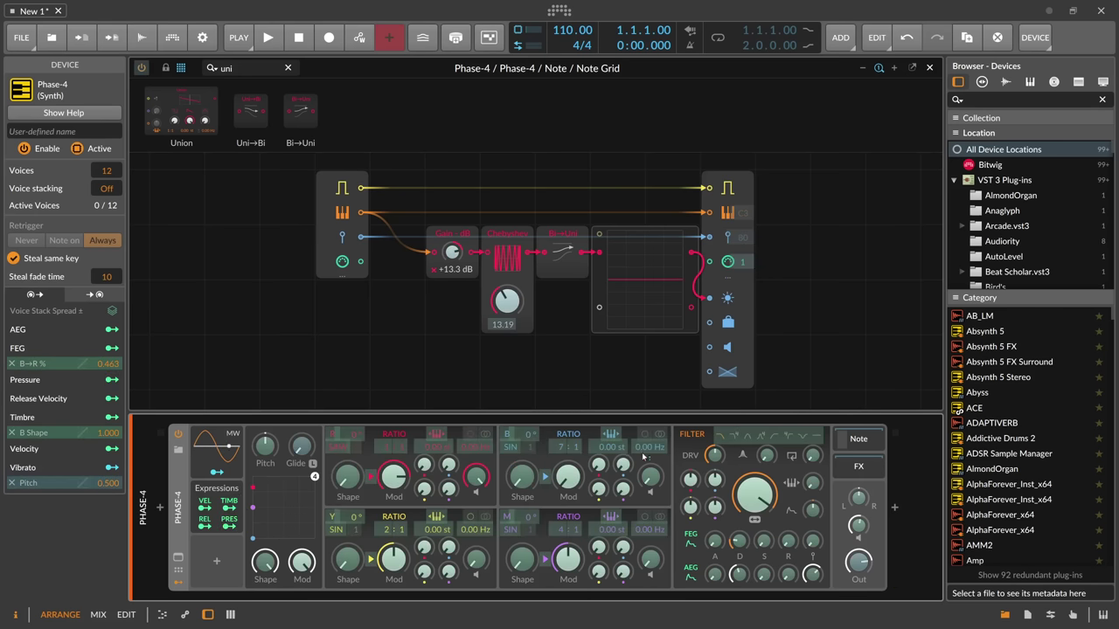
pyautogui.click(229, 521)
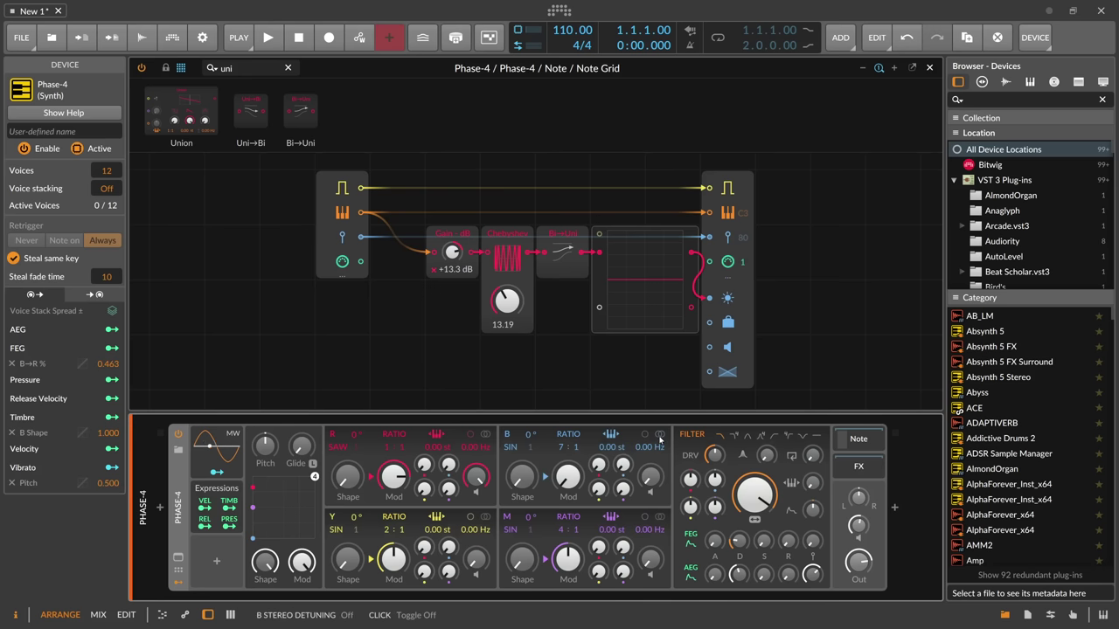
pyautogui.click(229, 522)
pyautogui.moveTo(649, 447); pyautogui.dragTo(651, 454)
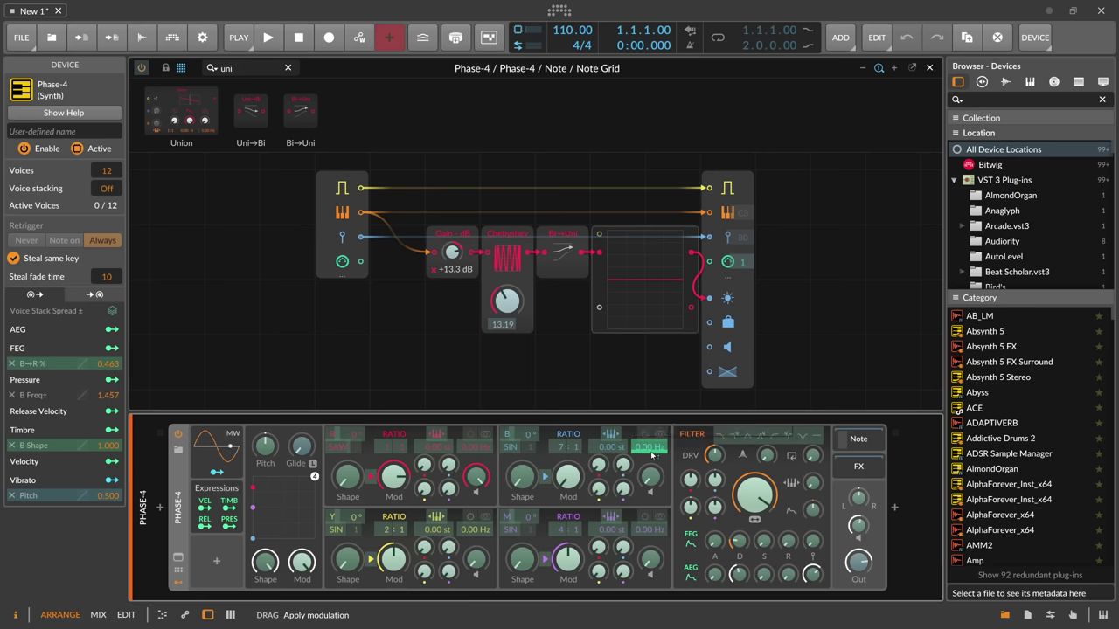
pyautogui.press('Escape')
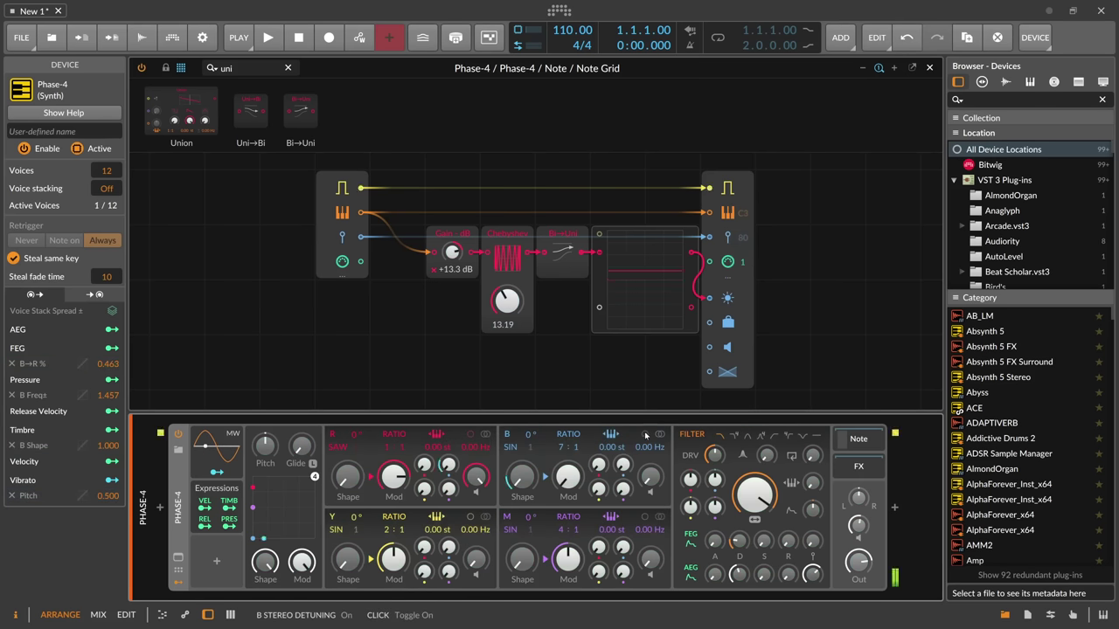
# Duplicate the Gain - dB, Chebyshev and Bi→Uni chain, connect the copy to the Pressure output, and set its Chebyshev to 7.34.
pyautogui.moveTo(568, 332); pyautogui.dragTo(370, 215)
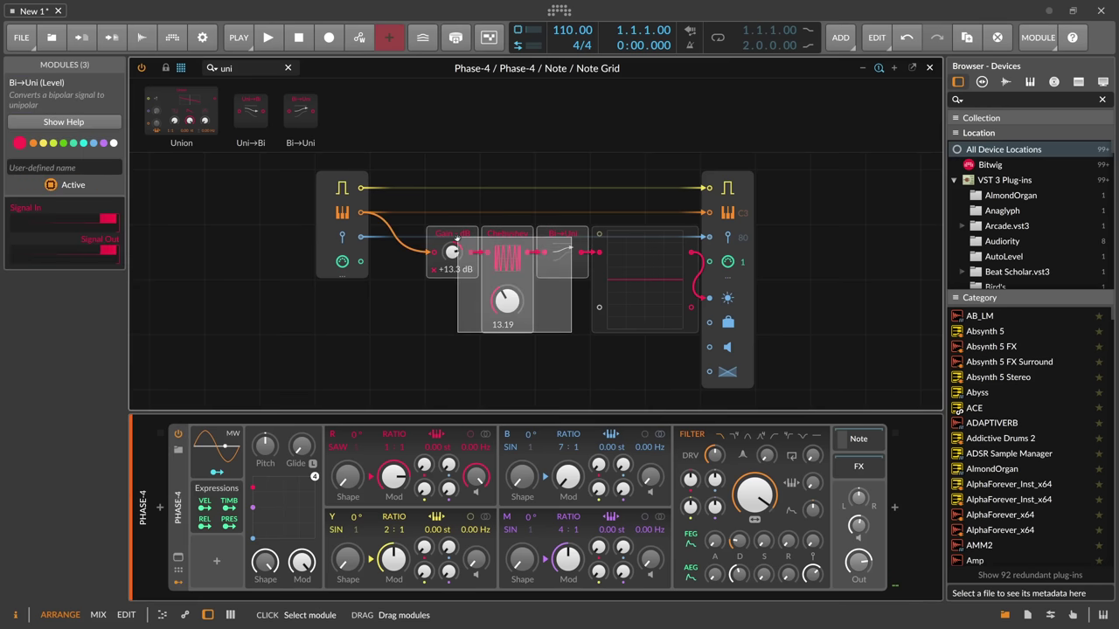
pyautogui.moveTo(479, 252); pyautogui.dragTo(479, 362)
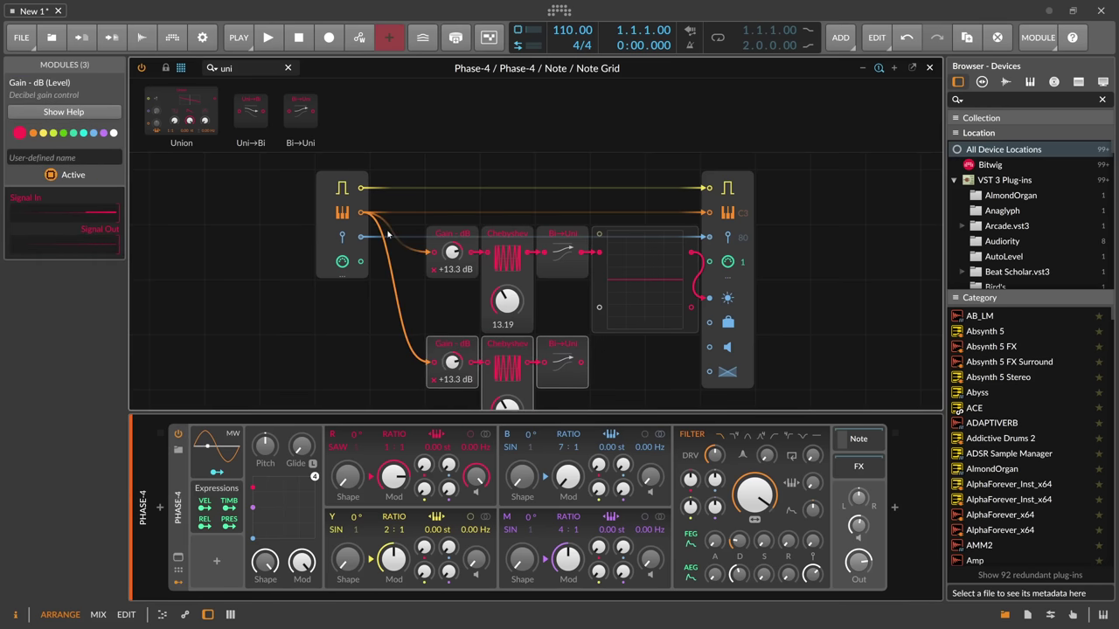
pyautogui.moveTo(588, 361); pyautogui.dragTo(710, 324)
pyautogui.moveTo(505, 407); pyautogui.dragTo(504, 442)
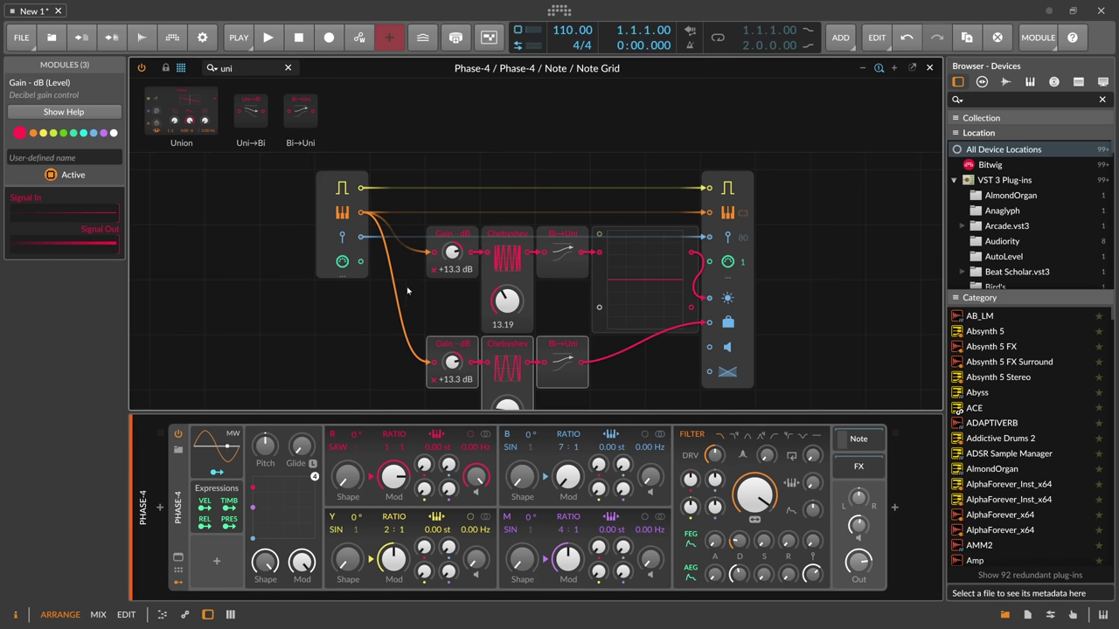
pyautogui.scroll(-1, 343, 299)
pyautogui.moveTo(379, 312); pyautogui.dragTo(330, 296)
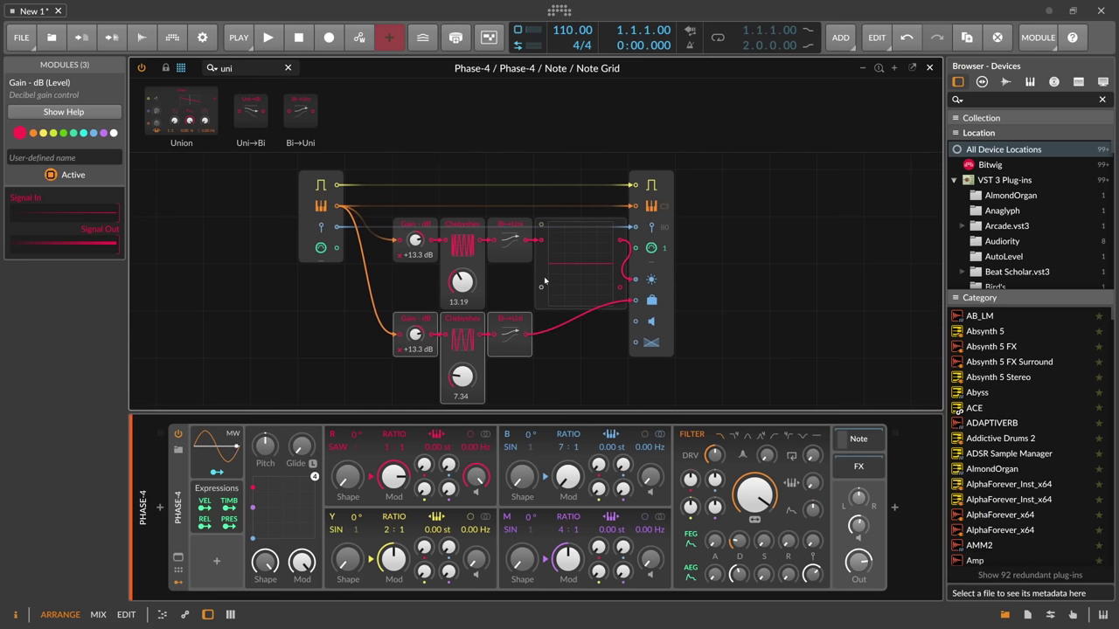
# Close the Note Grid editor and return to the arrangement view.
pyautogui.click(850, 443)
pyautogui.click(850, 443)
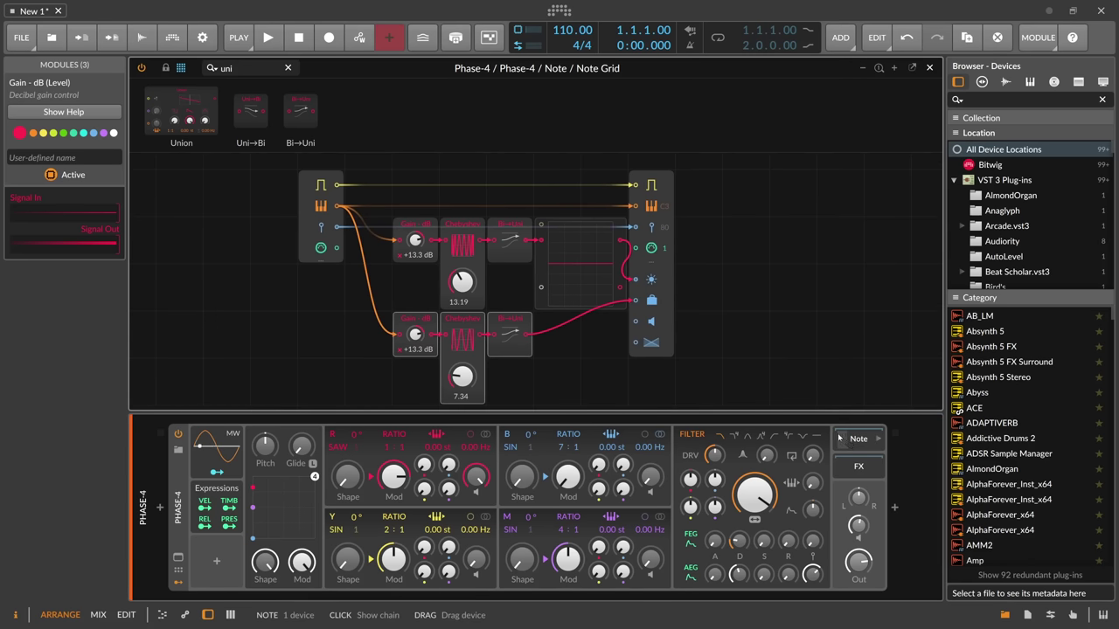
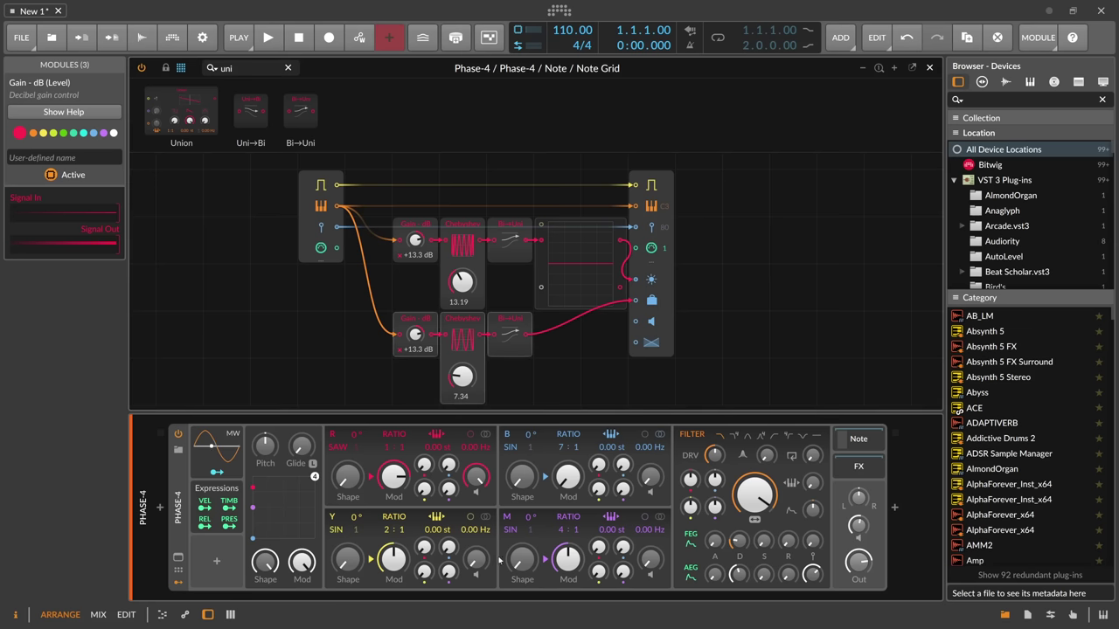
pyautogui.click(929, 67)
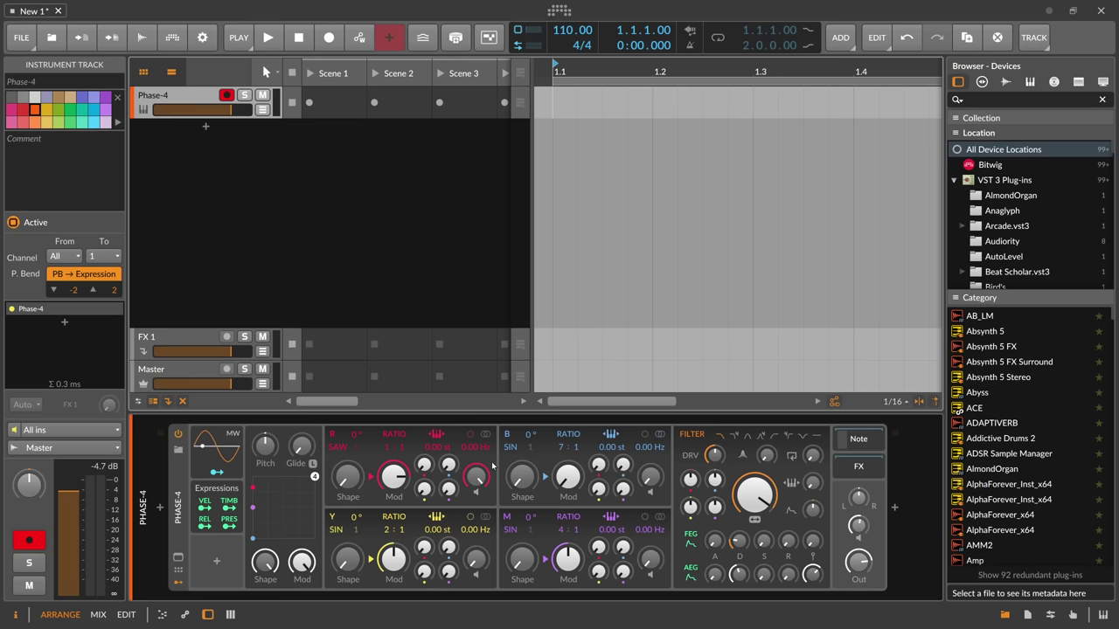
# Clear the Timbre modulation from B Shape and the Pressure modulation from oscillator B's frequency offset.
pyautogui.click(229, 505)
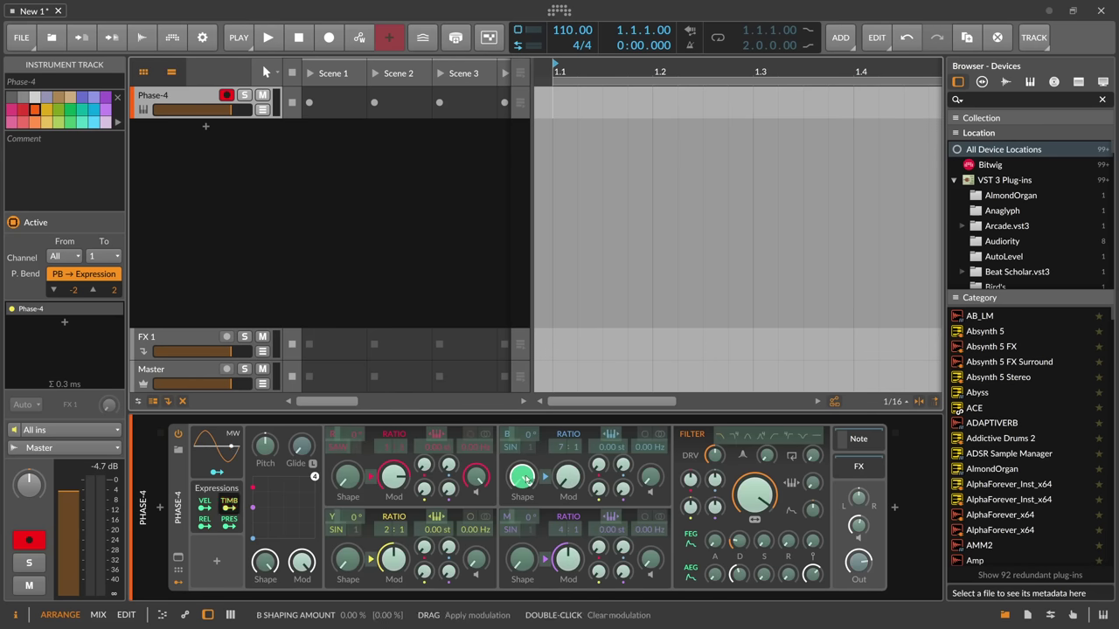
pyautogui.moveTo(526, 479); pyautogui.dragTo(525, 437)
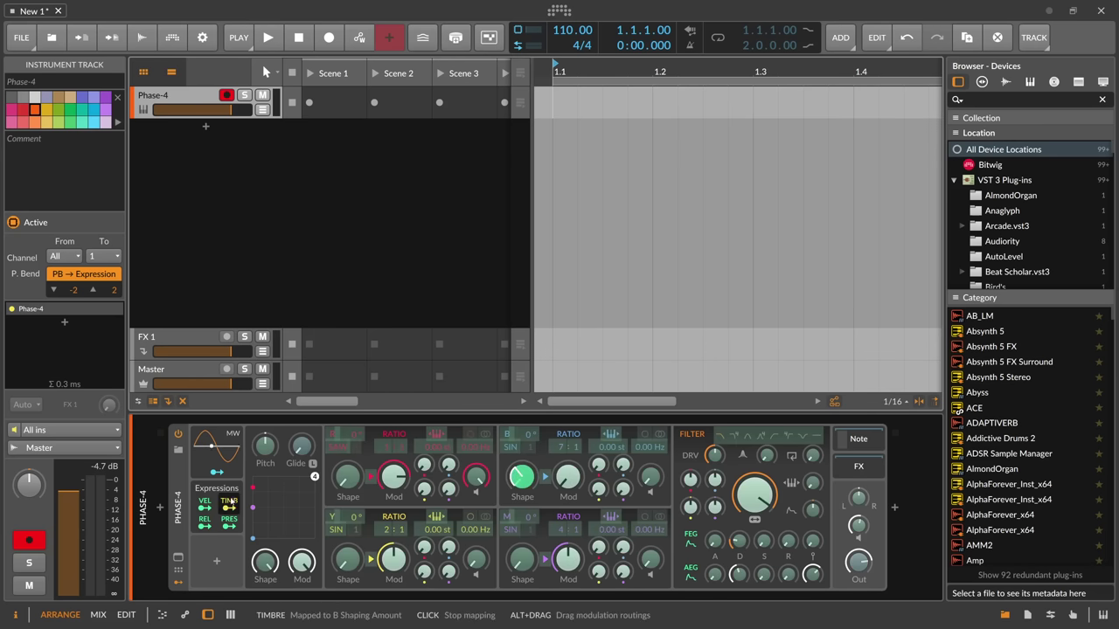
pyautogui.doubleClick(523, 477)
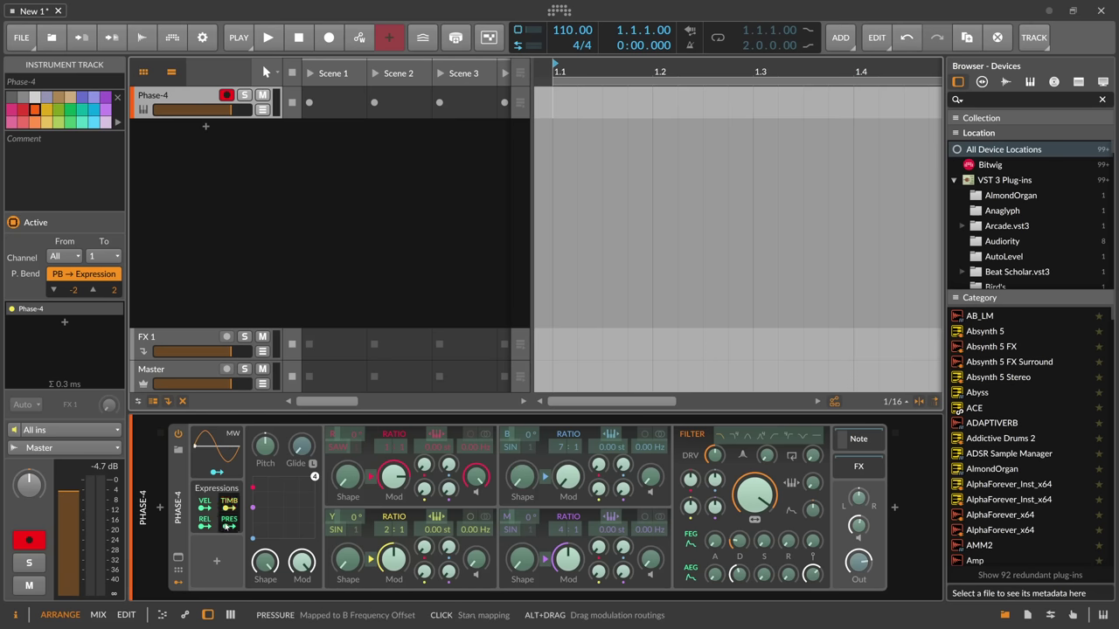
pyautogui.click(230, 521)
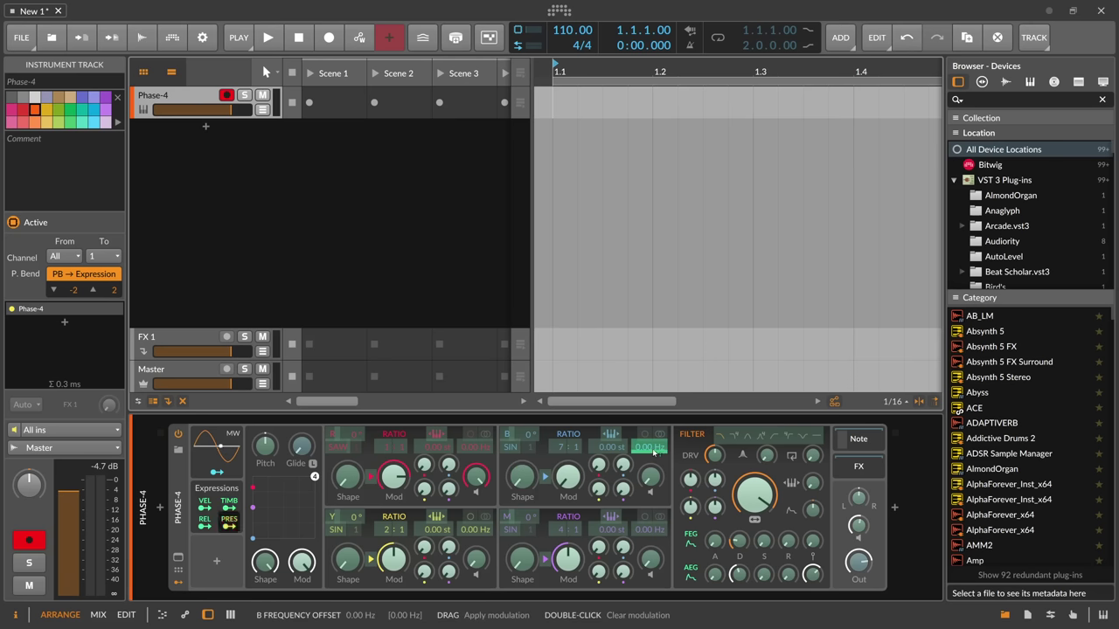
pyautogui.click(230, 520)
# Set oscillator B's ratio to 1:1 and, after auditioning the M, Y and B volumes, turn all four oscillator volumes fully down.
pyautogui.moveTo(559, 447); pyautogui.dragTo(560, 465)
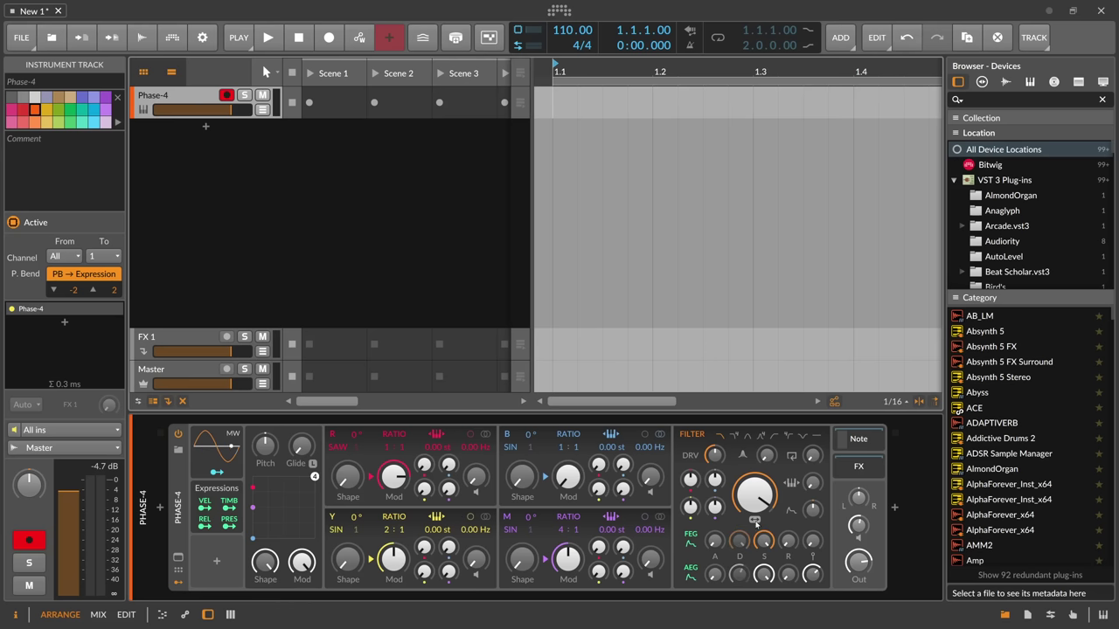
pyautogui.moveTo(653, 554); pyautogui.dragTo(654, 472)
pyautogui.moveTo(477, 559); pyautogui.dragTo(476, 393)
pyautogui.moveTo(654, 472); pyautogui.dragTo(654, 394)
pyautogui.moveTo(652, 554); pyautogui.dragTo(651, 628)
pyautogui.moveTo(652, 472); pyautogui.dragTo(652, 559)
pyautogui.moveTo(486, 552); pyautogui.dragTo(486, 628)
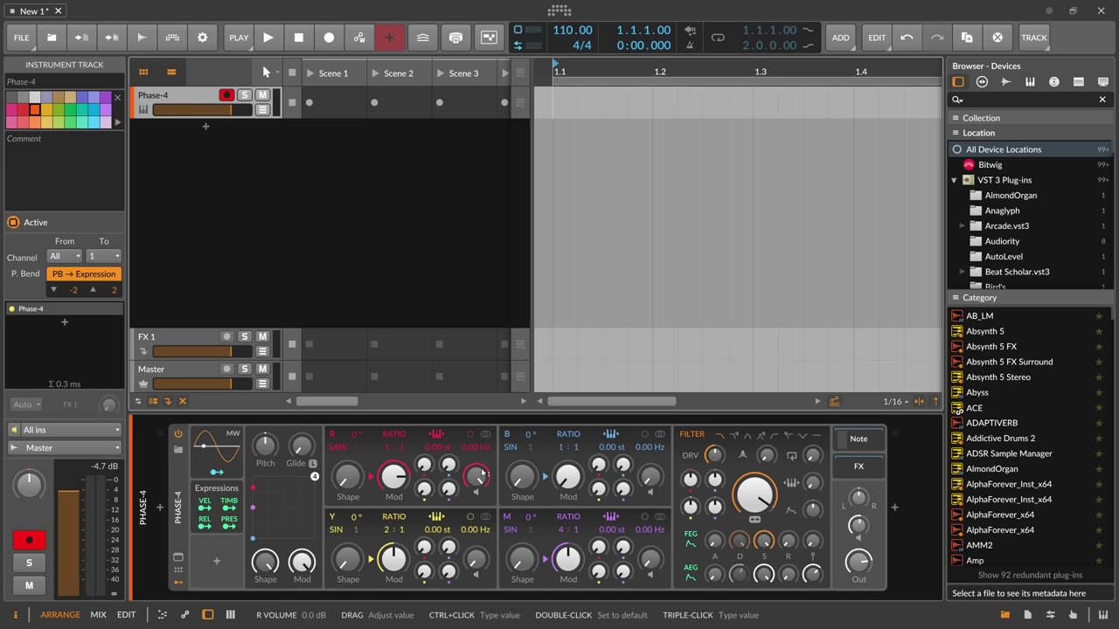
pyautogui.moveTo(481, 472); pyautogui.dragTo(481, 560)
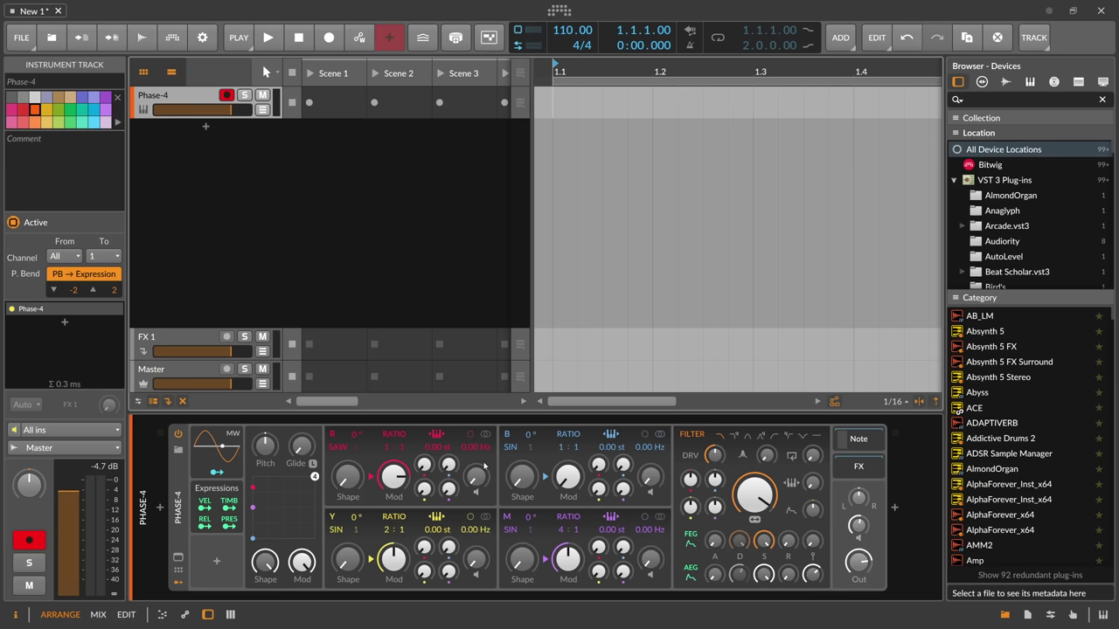
# Search the devices for "super" and insert ValhallaSupermassive into Phase-4's FX chain.
pyautogui.click(893, 509)
pyautogui.write('super')
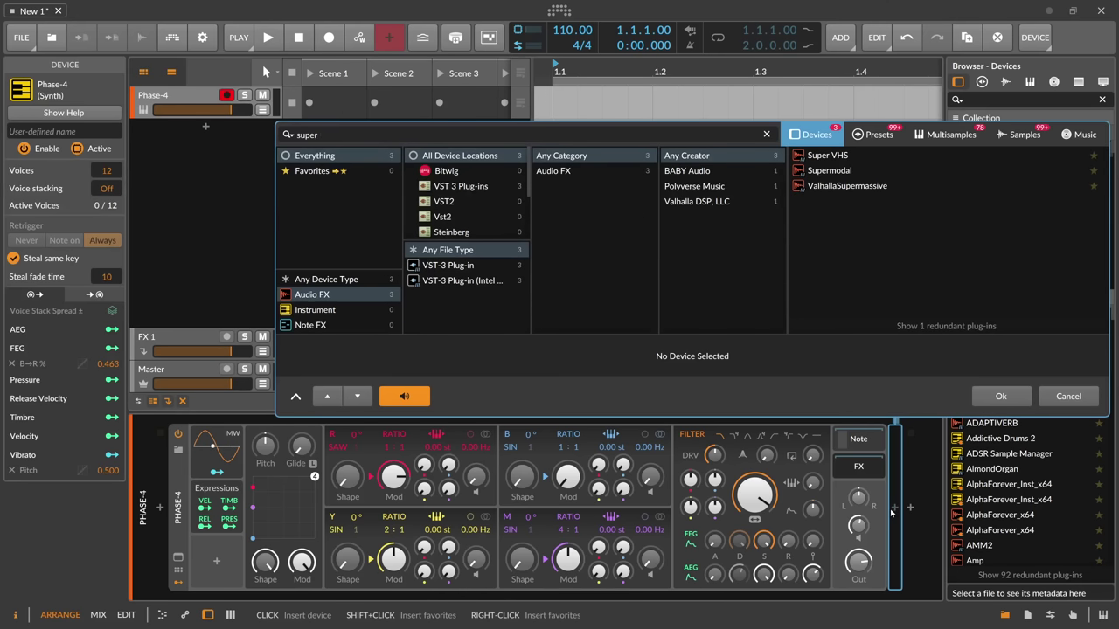
pyautogui.press('Down')
pyautogui.press('Down')
pyautogui.press('Return')
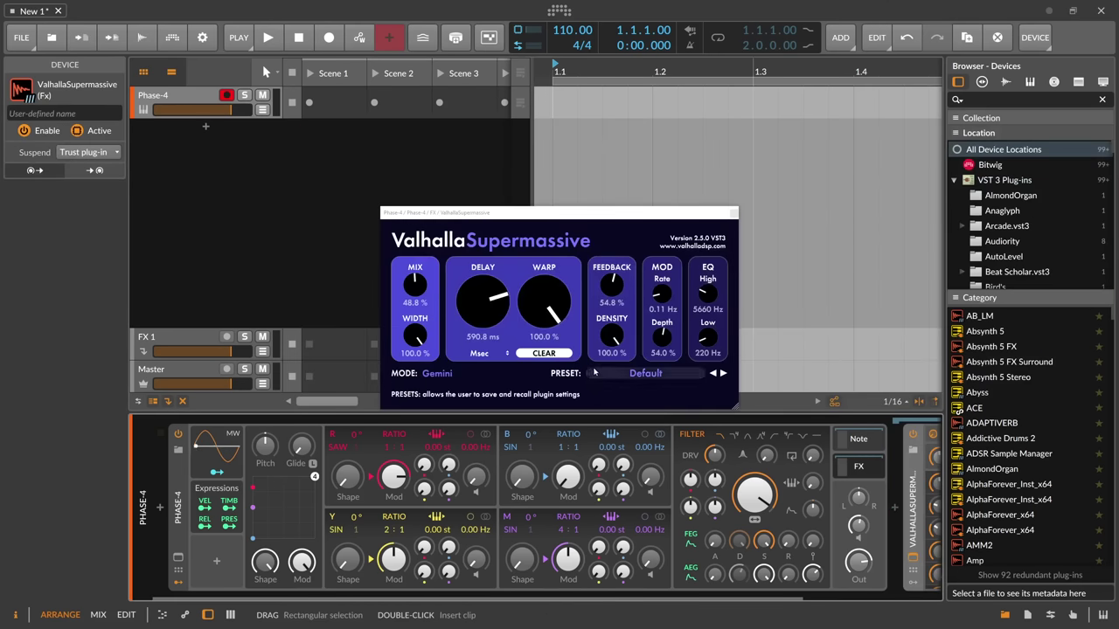
# Load the SpaceIsThePlace preset from Supermassive's Z-Massive reverbs and close the plug-in window.
pyautogui.click(626, 374)
pyautogui.moveTo(631, 480)
pyautogui.moveTo(719, 491)
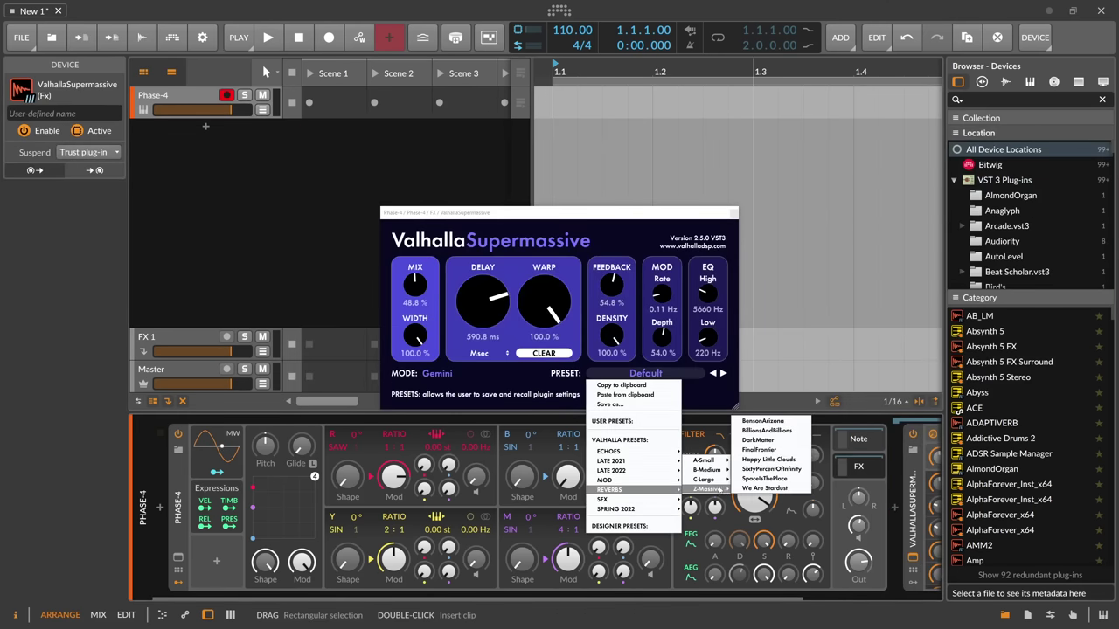
pyautogui.click(756, 483)
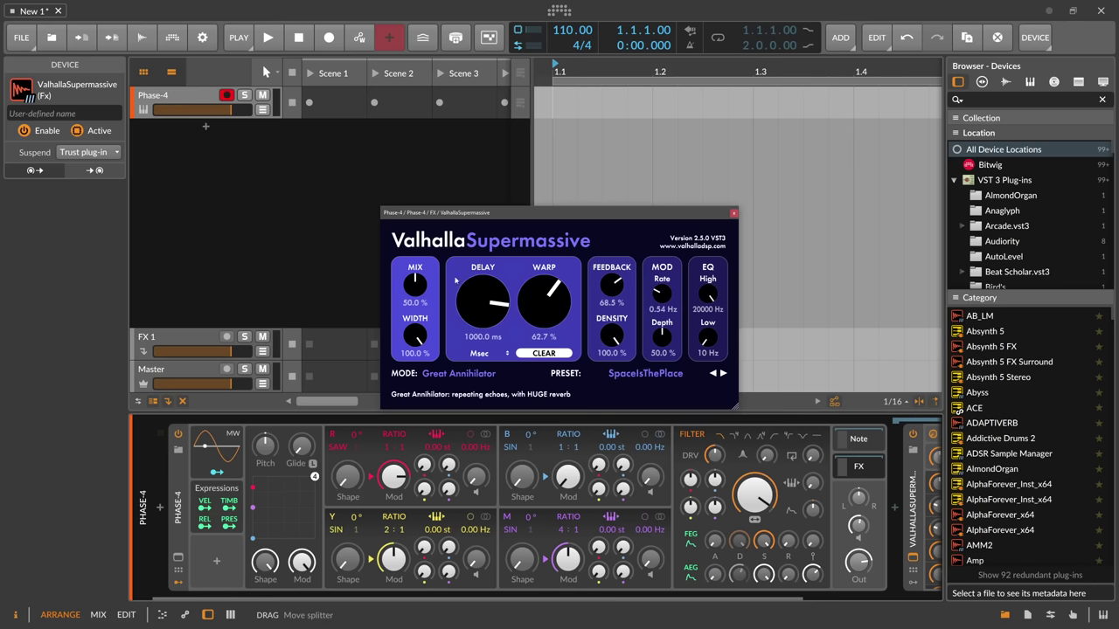
pyautogui.click(733, 214)
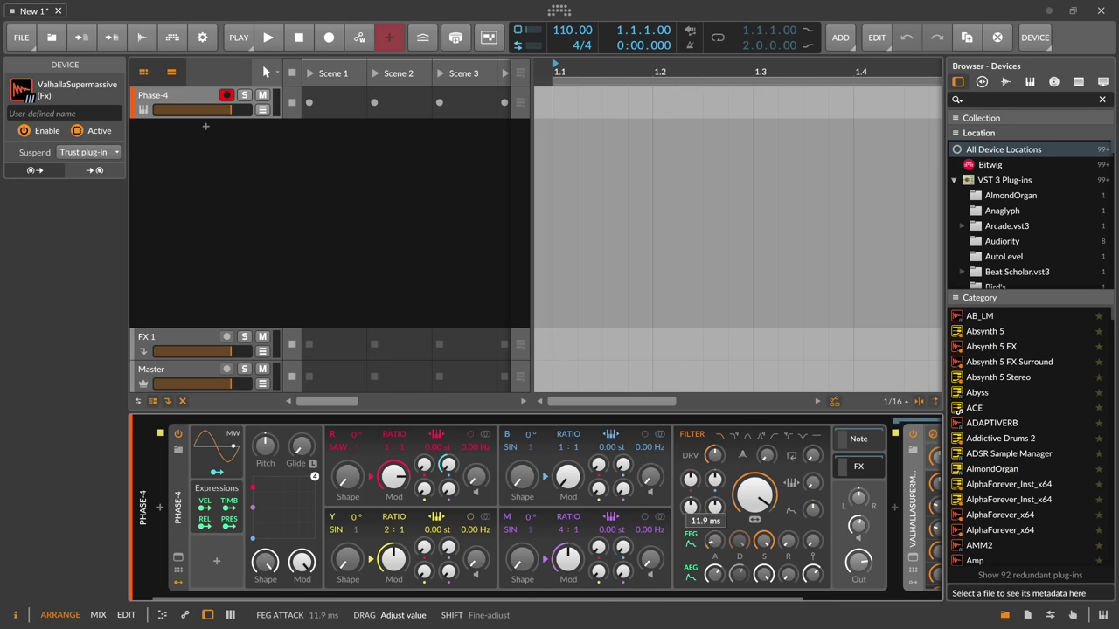
# Open the FEG routing on the B→R modulation amount, dismiss it, and turn oscillator R's volume back up.
pyautogui.rightClick(446, 464)
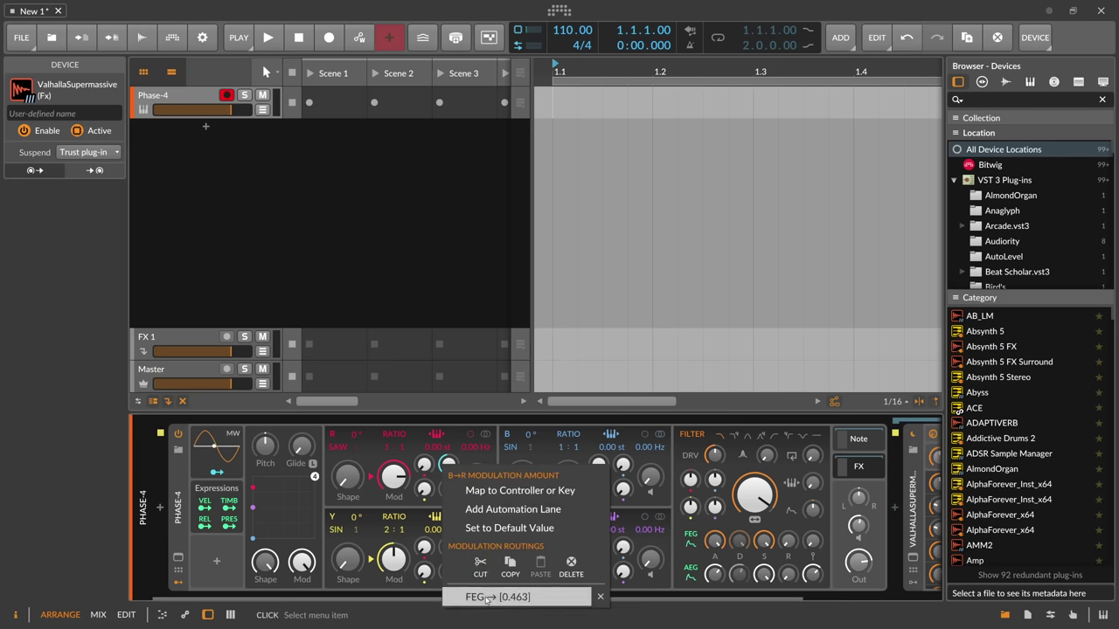
pyautogui.click(486, 599)
pyautogui.press('Escape')
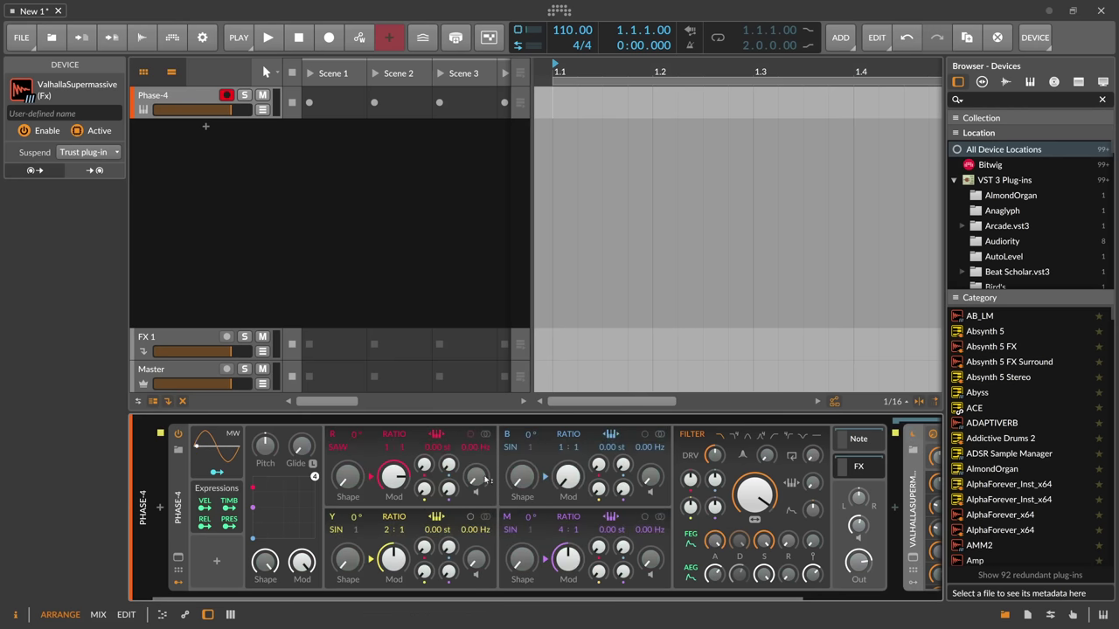
pyautogui.moveTo(485, 479); pyautogui.dragTo(485, 393)
# Look through Phase-4's Note and FX chains and select the Note Grid device.
pyautogui.click(858, 439)
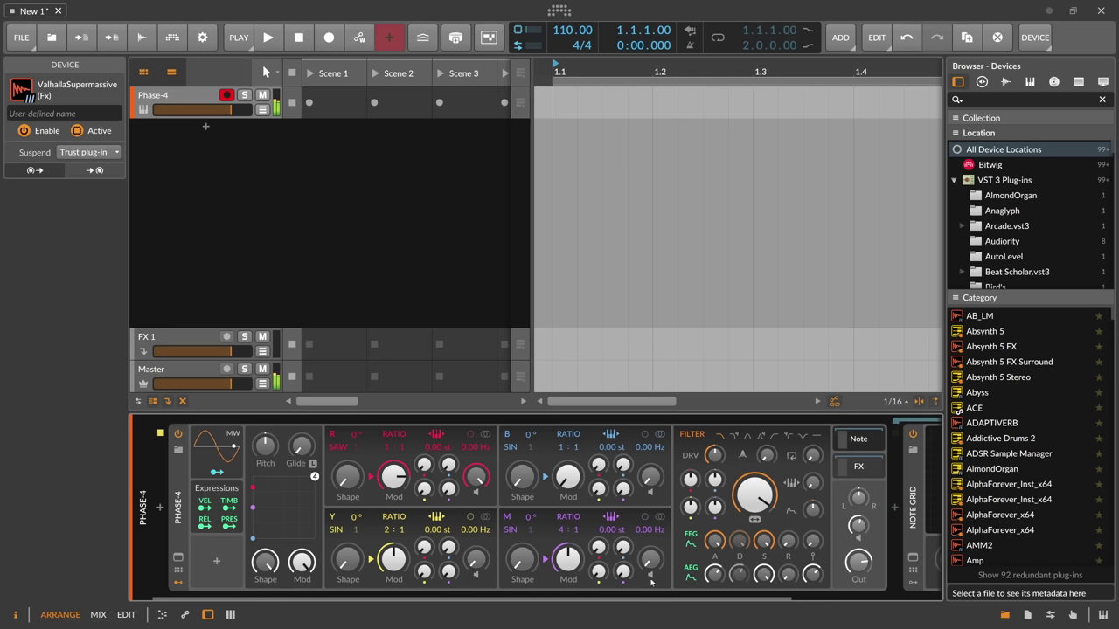
pyautogui.click(673, 473)
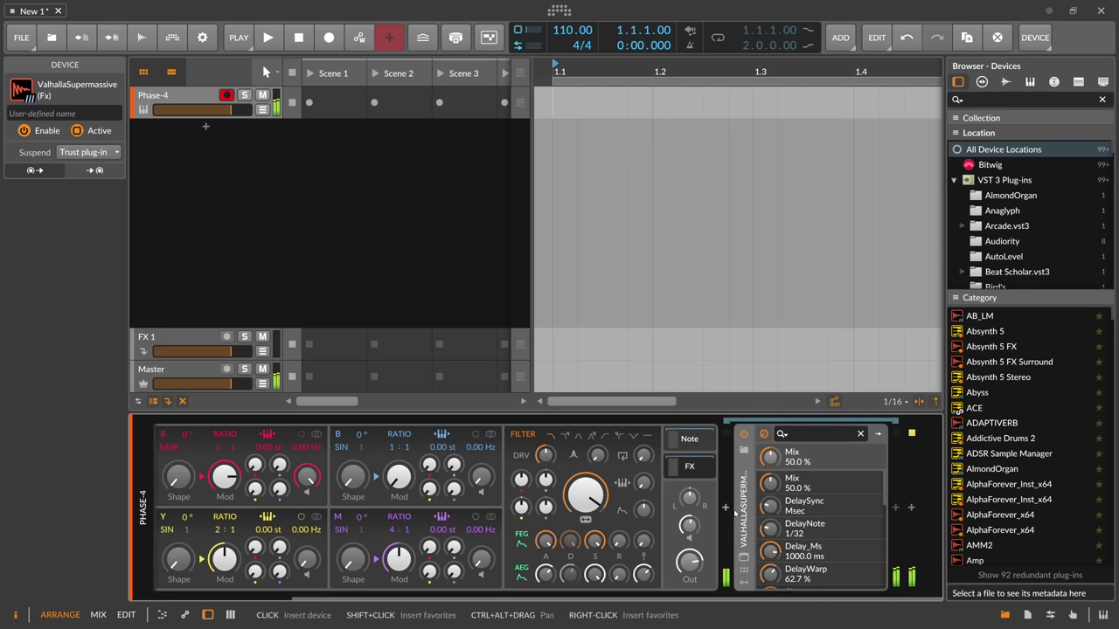
pyautogui.click(688, 439)
pyautogui.click(750, 514)
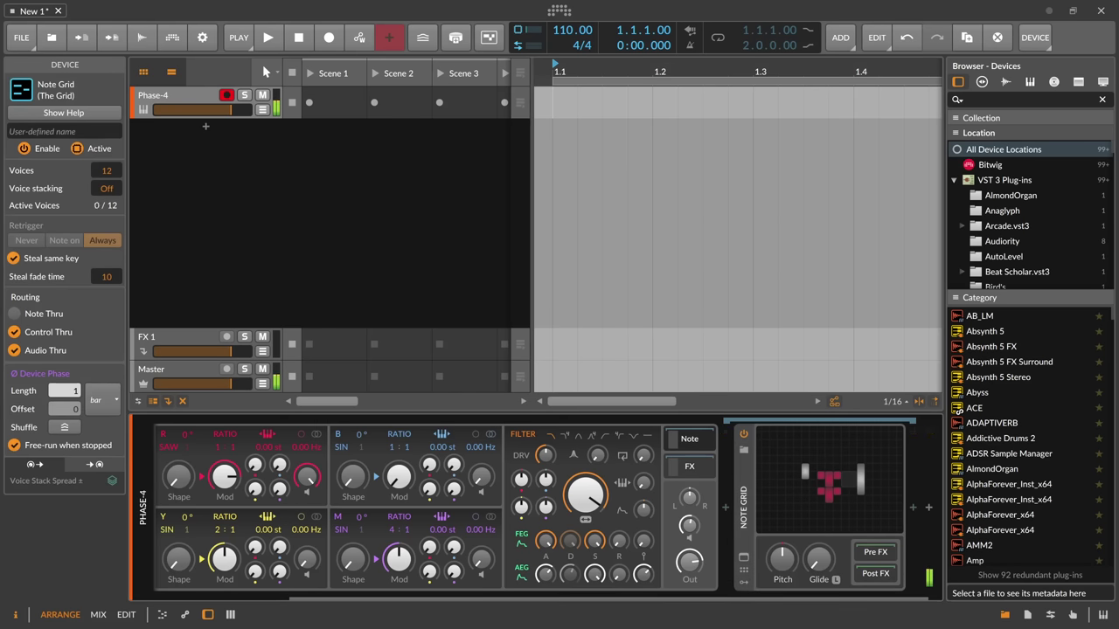
# Set oscillator B's value beside its SIN waveform to 4 and bring its volume up to around -24 dB.
pyautogui.hscroll(-3, 614, 488)
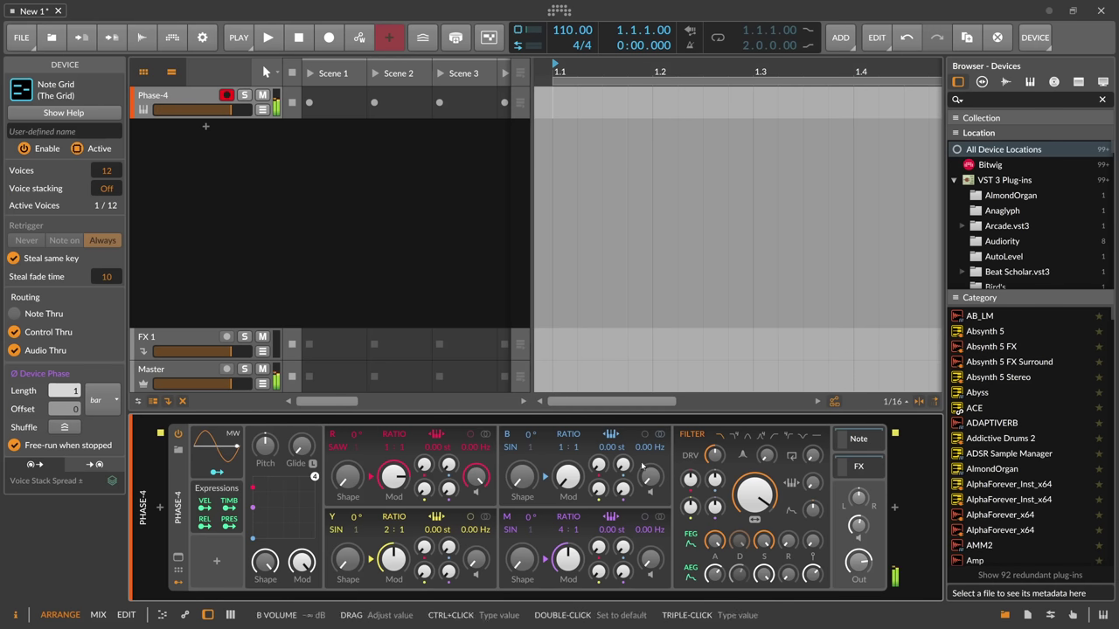
pyautogui.moveTo(557, 446); pyautogui.dragTo(557, 433)
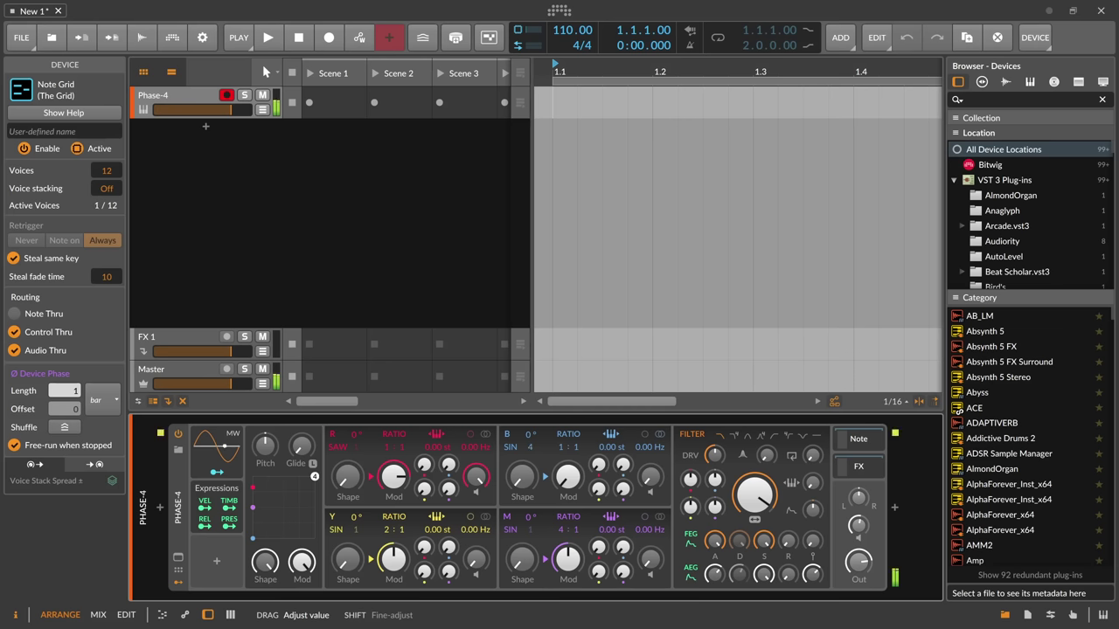
pyautogui.moveTo(649, 476)
pyautogui.mouseDown()
pyautogui.moveTo(649, 456)
pyautogui.moveTo(649, 475)
pyautogui.mouseUp()
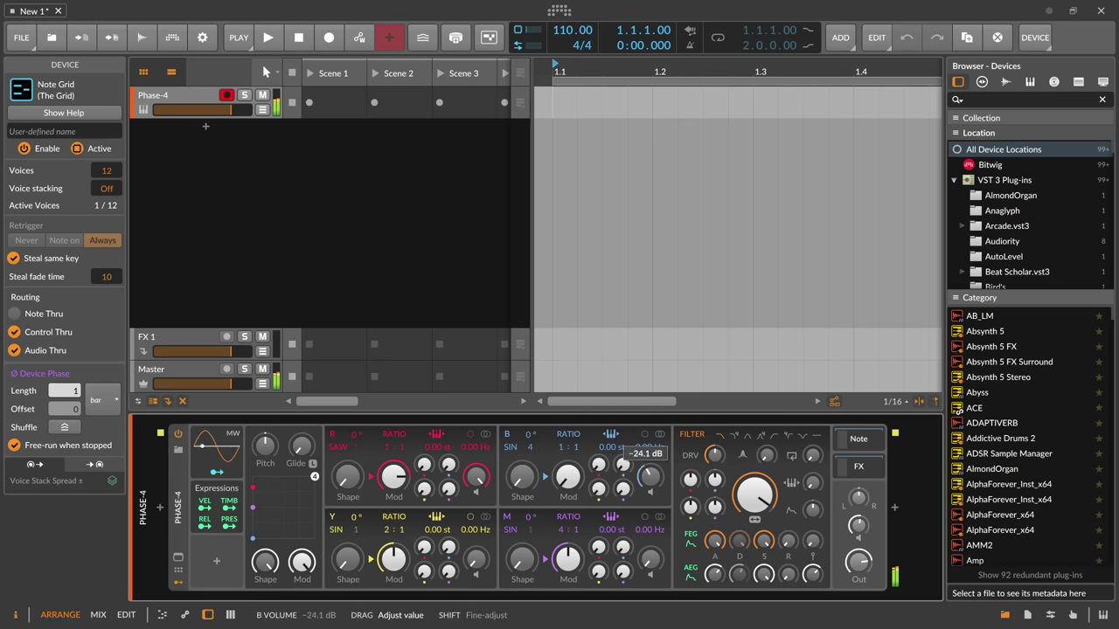
pyautogui.moveTo(649, 475); pyautogui.dragTo(649, 477)
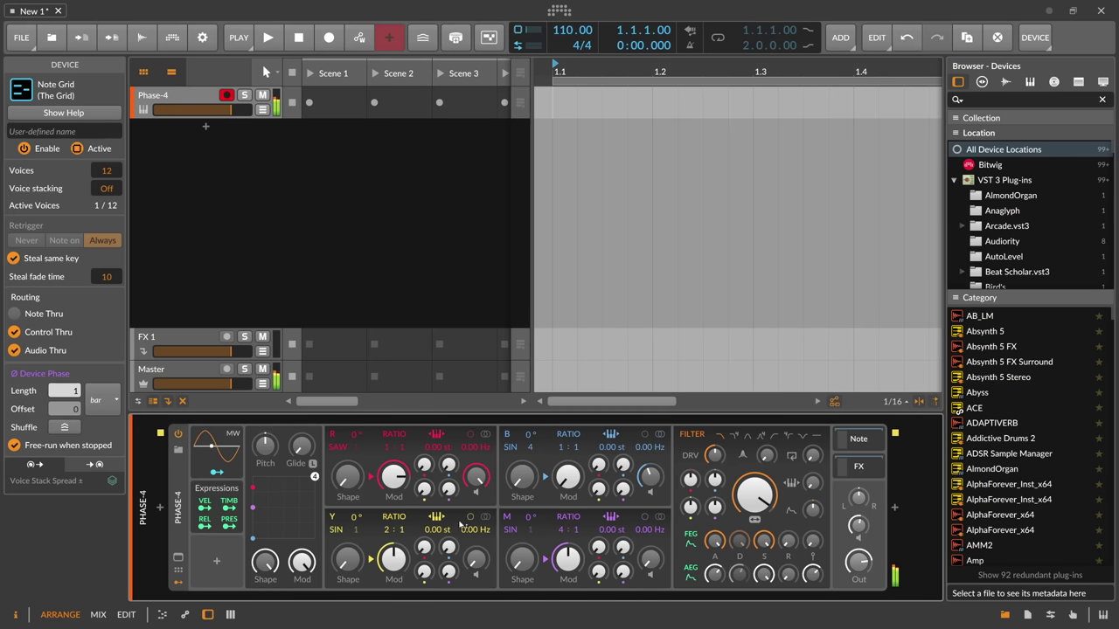
# Set oscillator Y's ratio to 6:1 and bring its volume up to around -24 dB.
pyautogui.click(475, 559)
pyautogui.moveTo(475, 559); pyautogui.dragTo(475, 568)
pyautogui.moveTo(387, 529); pyautogui.dragTo(388, 516)
pyautogui.moveTo(475, 560); pyautogui.dragTo(475, 544)
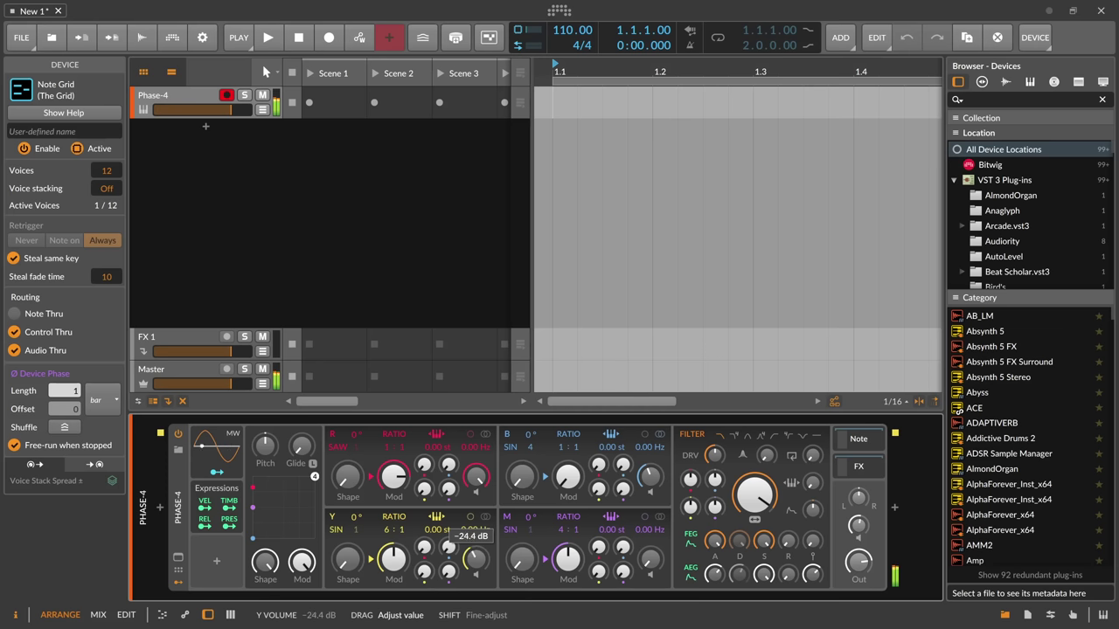
pyautogui.moveTo(475, 558); pyautogui.dragTo(475, 562)
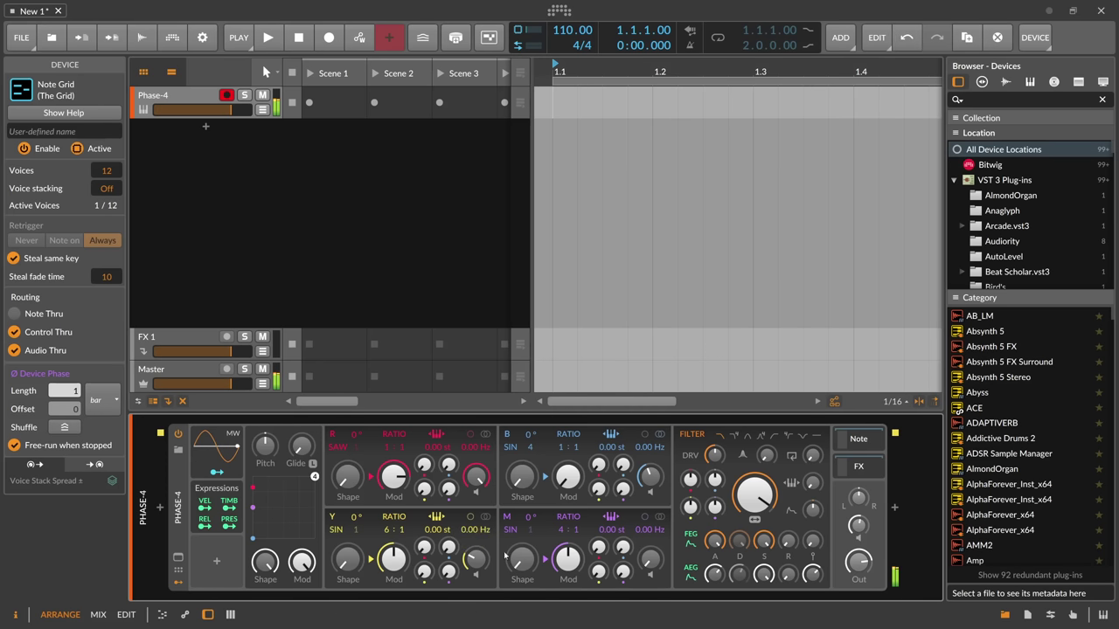
# Map the Pressure expression to oscillator Y's volume and Timbre to oscillator B's volume.
pyautogui.click(228, 526)
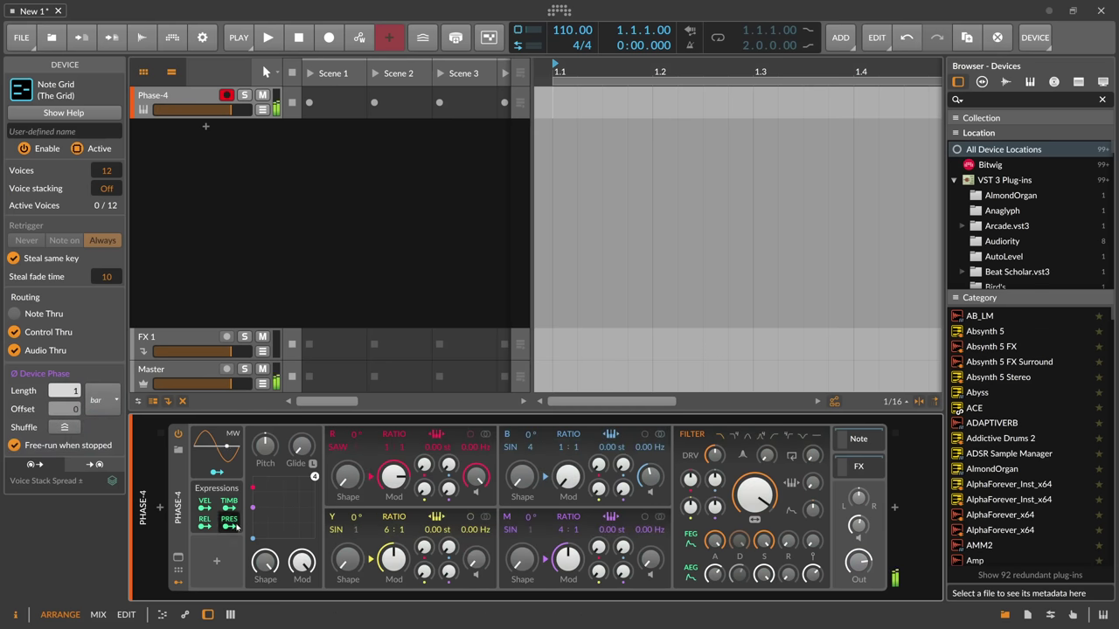
pyautogui.moveTo(470, 559); pyautogui.dragTo(469, 543)
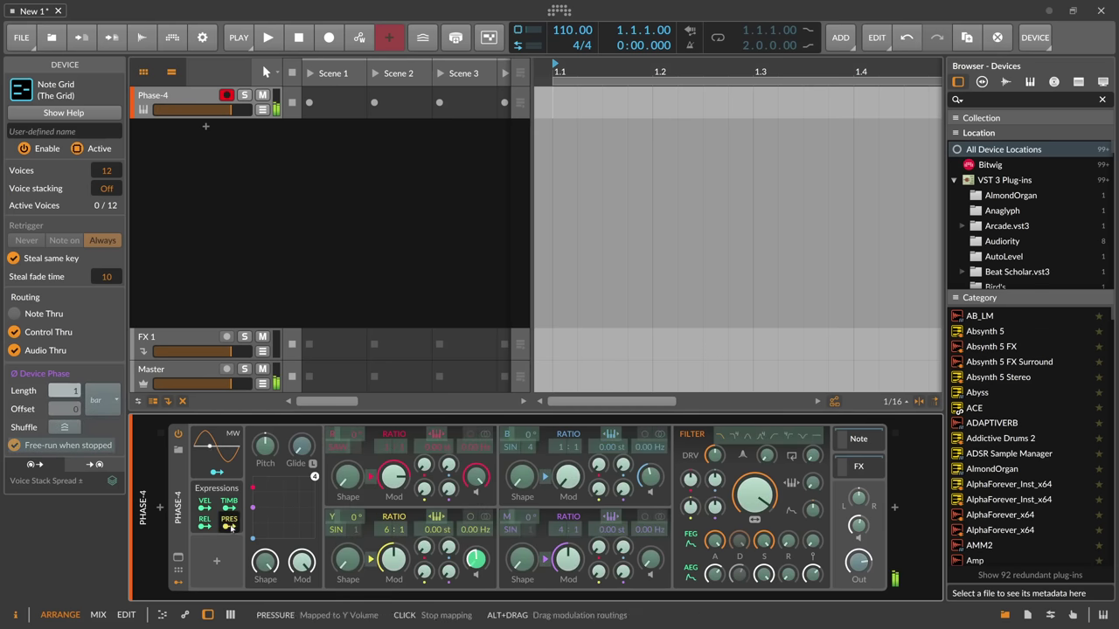
pyautogui.moveTo(650, 477); pyautogui.dragTo(650, 464)
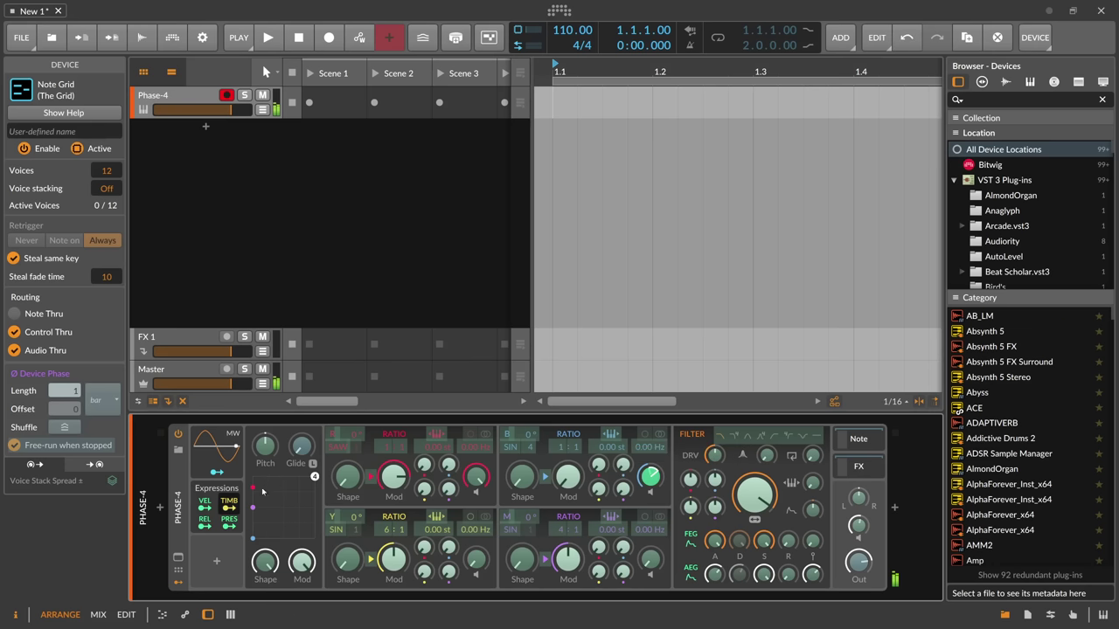
pyautogui.click(229, 505)
pyautogui.click(229, 506)
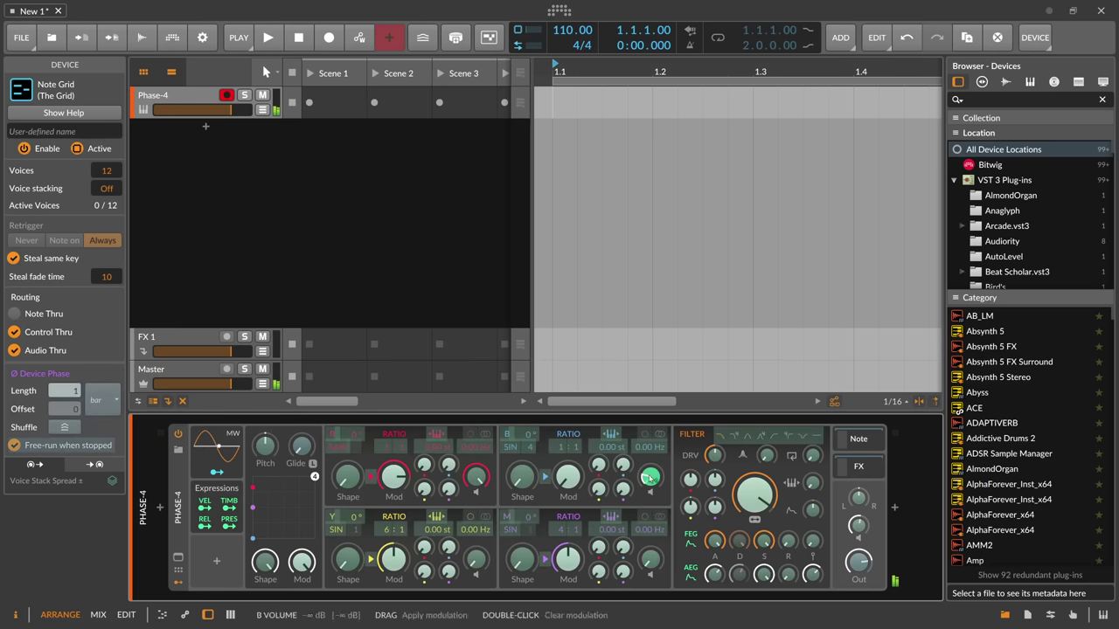
pyautogui.doubleClick(650, 477)
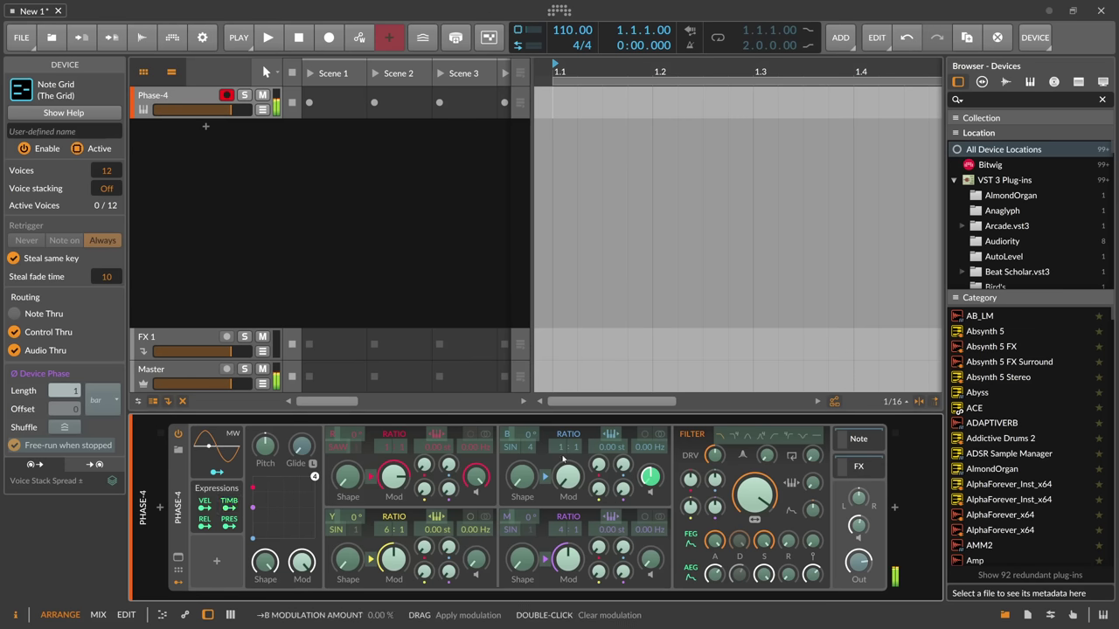
pyautogui.click(229, 507)
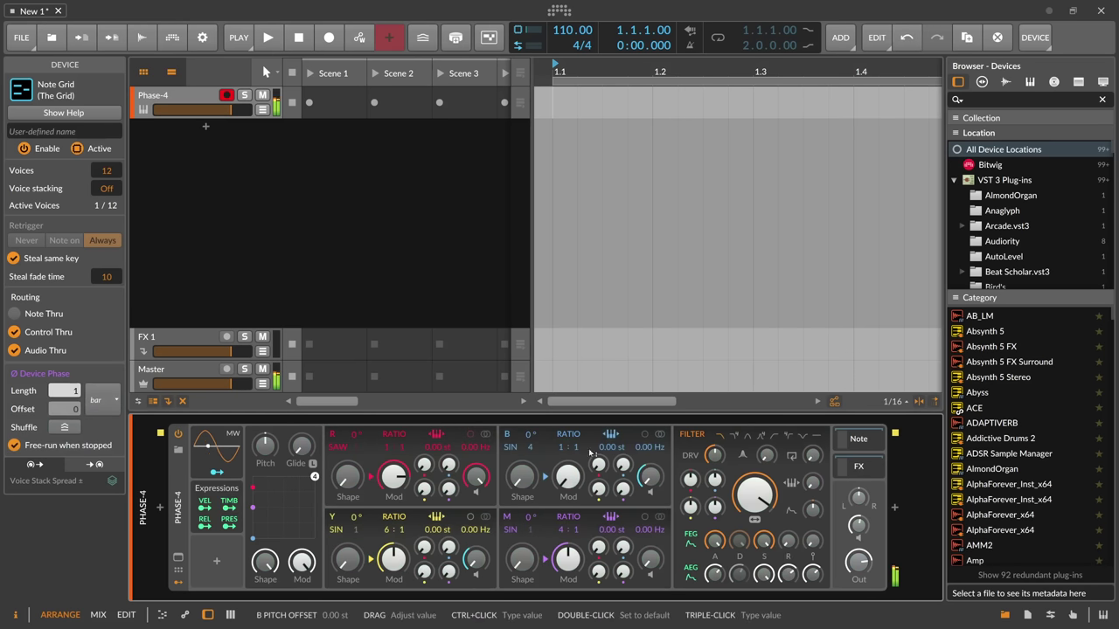
# Raise oscillator B's shaping amount moderately and try out a higher shaping amount on oscillator R.
pyautogui.moveTo(522, 476); pyautogui.dragTo(521, 461)
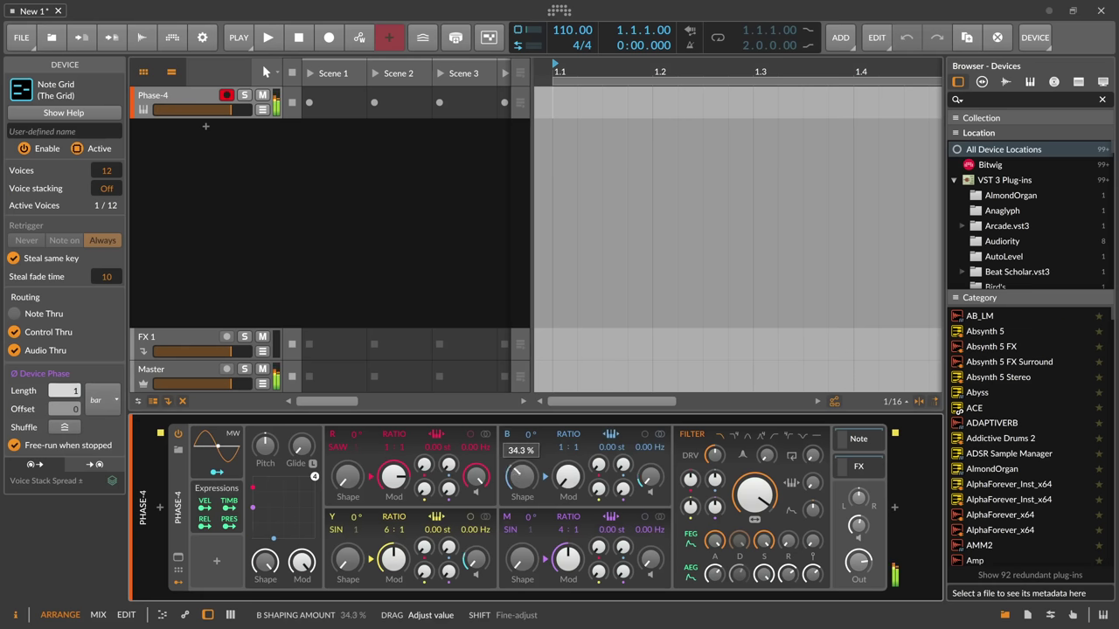
pyautogui.moveTo(522, 462); pyautogui.dragTo(522, 483)
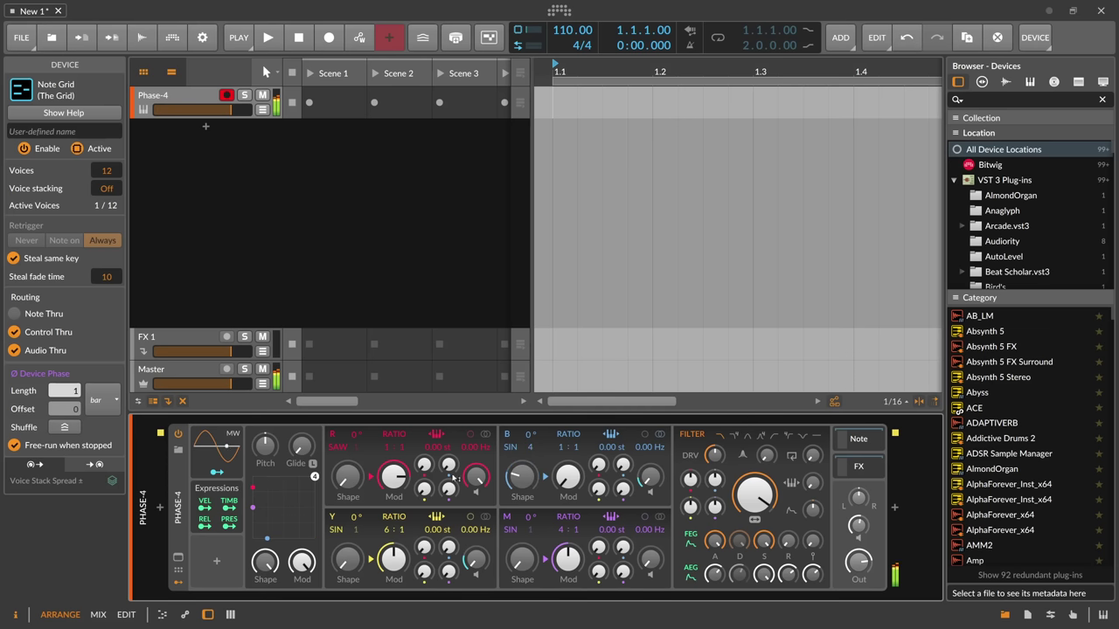
pyautogui.moveTo(347, 476); pyautogui.dragTo(347, 481)
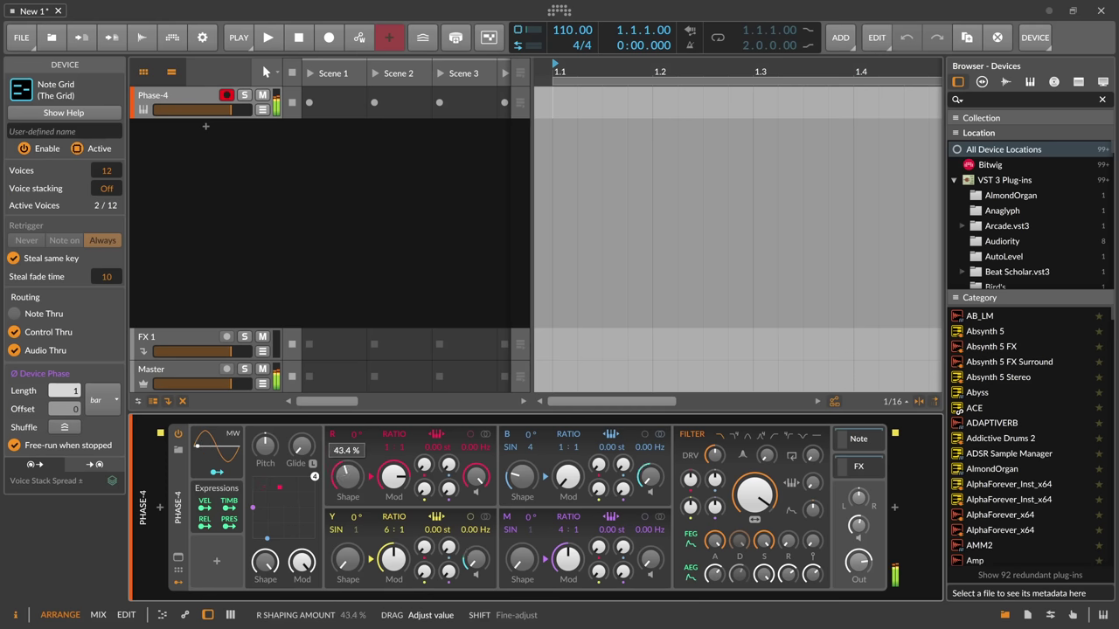
# Add a Random modulator to Phase-4 and set its rate to 3.00 bars.
pyautogui.click(217, 561)
pyautogui.write('rand')
pyautogui.press('Return')
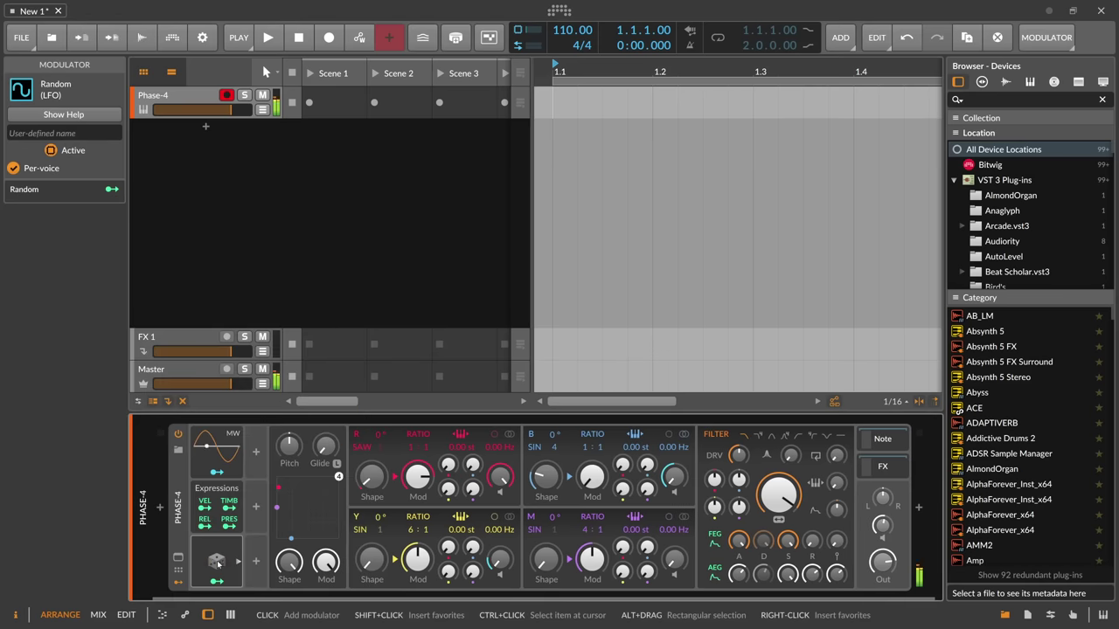
pyautogui.click(331, 455)
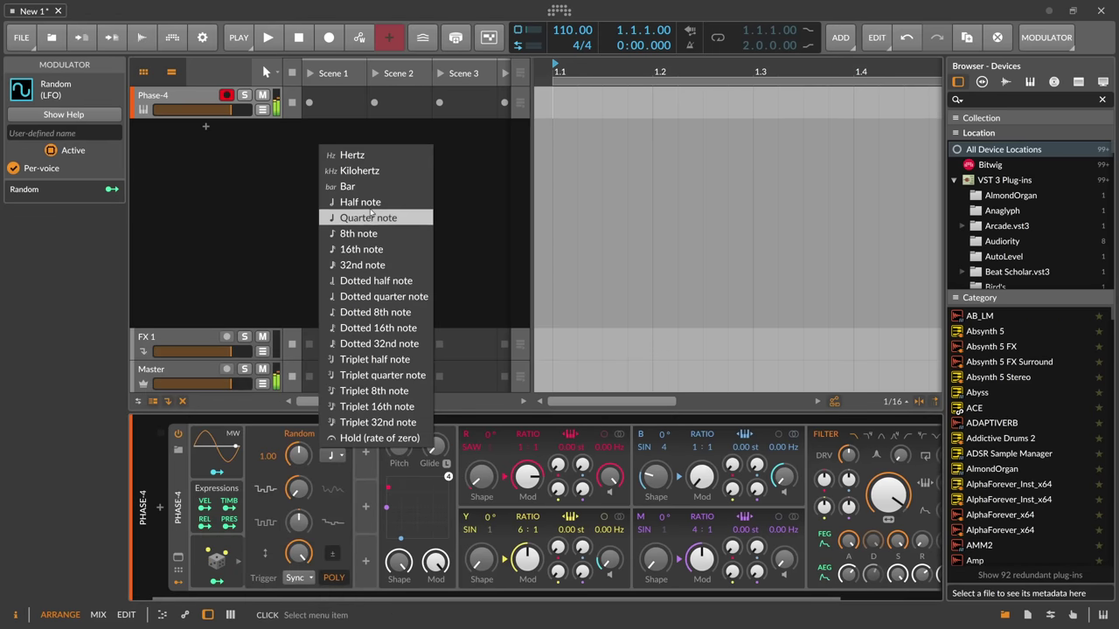
pyautogui.click(369, 189)
pyautogui.keyDown('ctrl'); pyautogui.click(305, 457); pyautogui.keyUp('ctrl')
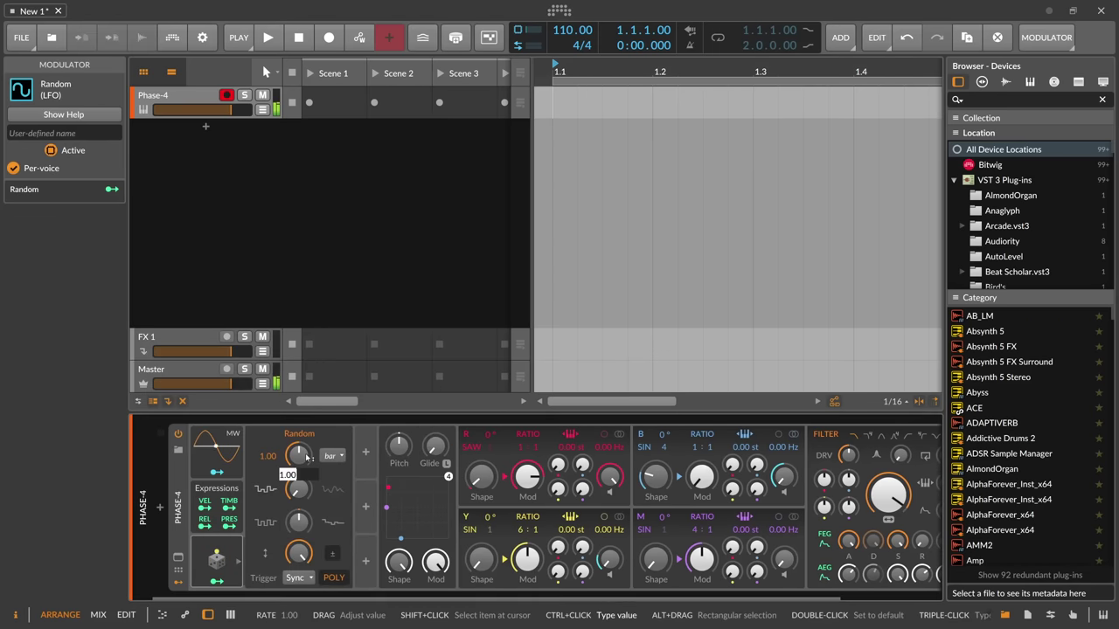
pyautogui.write('3')
pyautogui.press('Return')
# Set the Random modulator's trigger mode to Free and its smoothing to 100%.
pyautogui.click(298, 578)
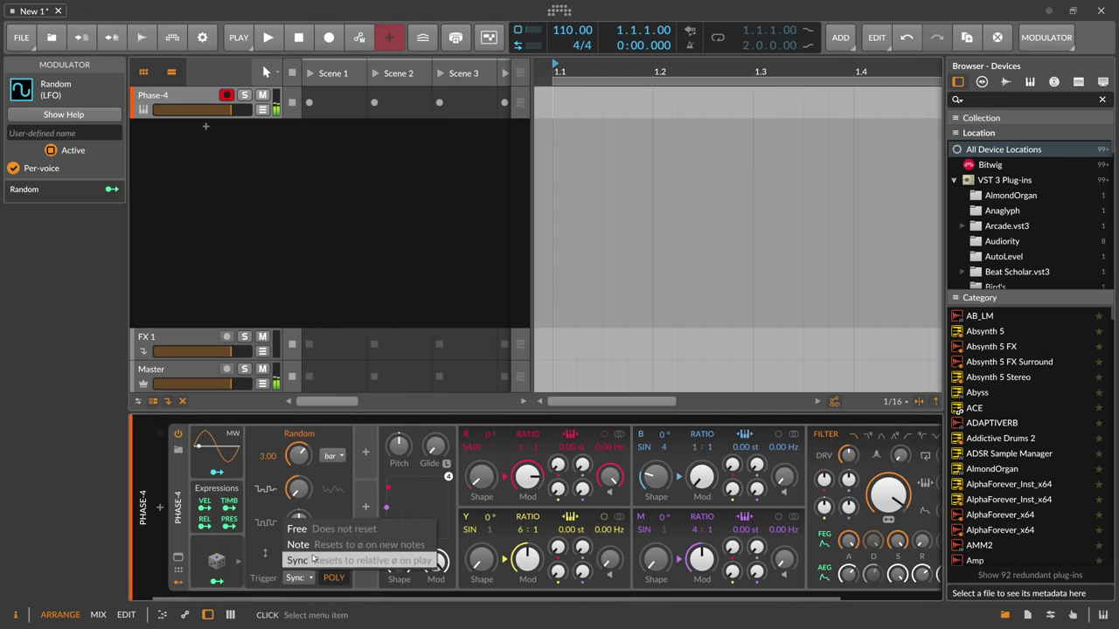
pyautogui.click(306, 527)
pyautogui.click(332, 489)
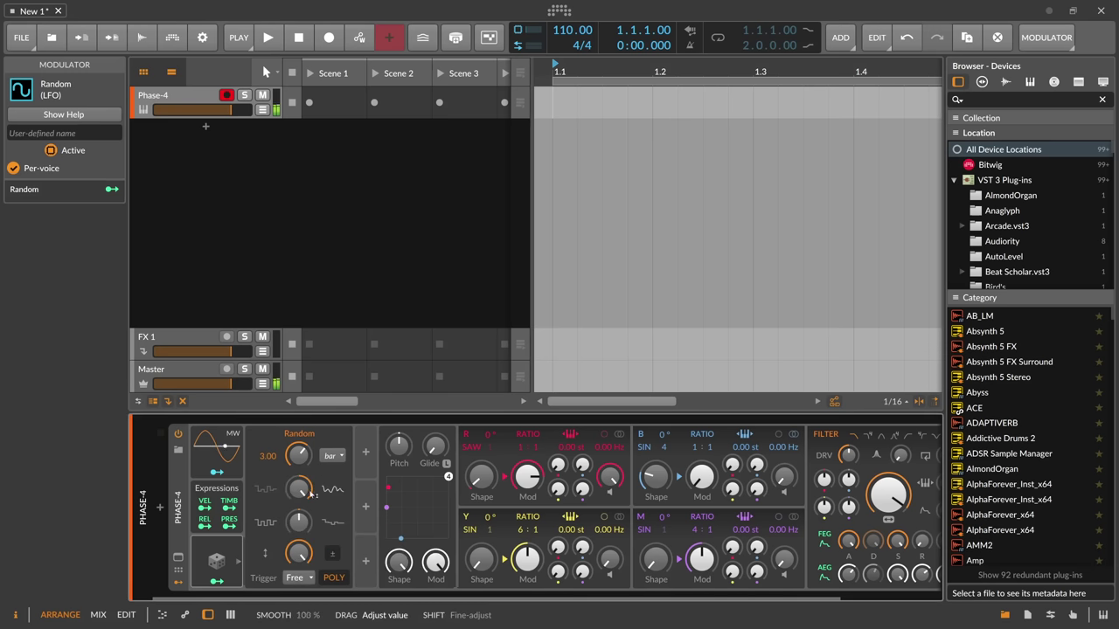
# Map Random to oscillator R's Shape with an amount of about 0.471 and collapse the modulator's settings.
pyautogui.click(216, 581)
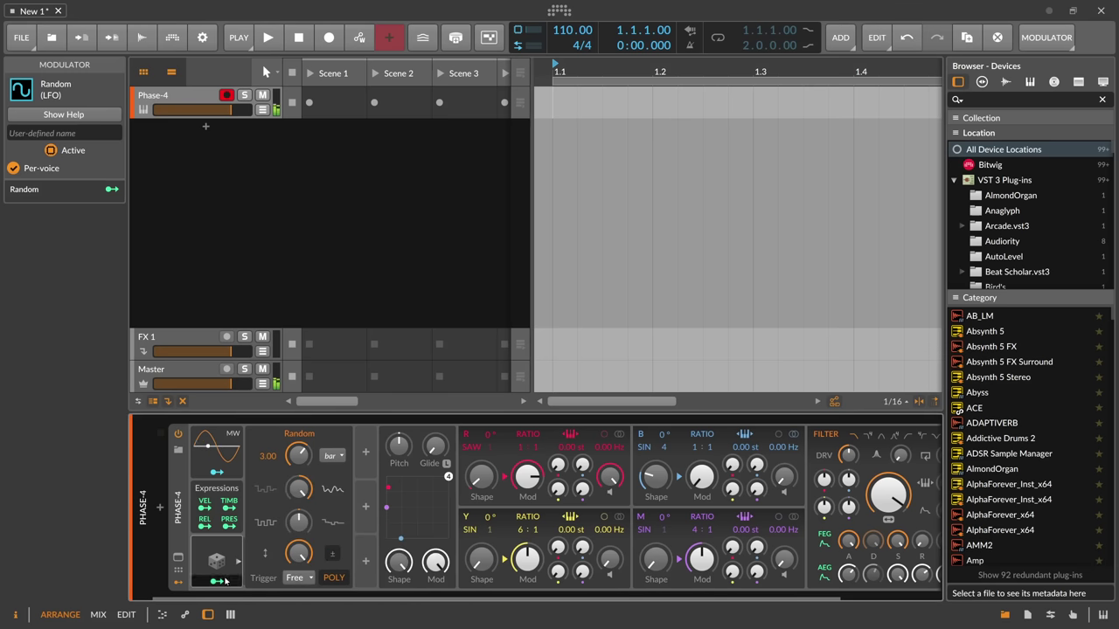
pyautogui.click(482, 476)
pyautogui.moveTo(482, 476); pyautogui.dragTo(479, 489)
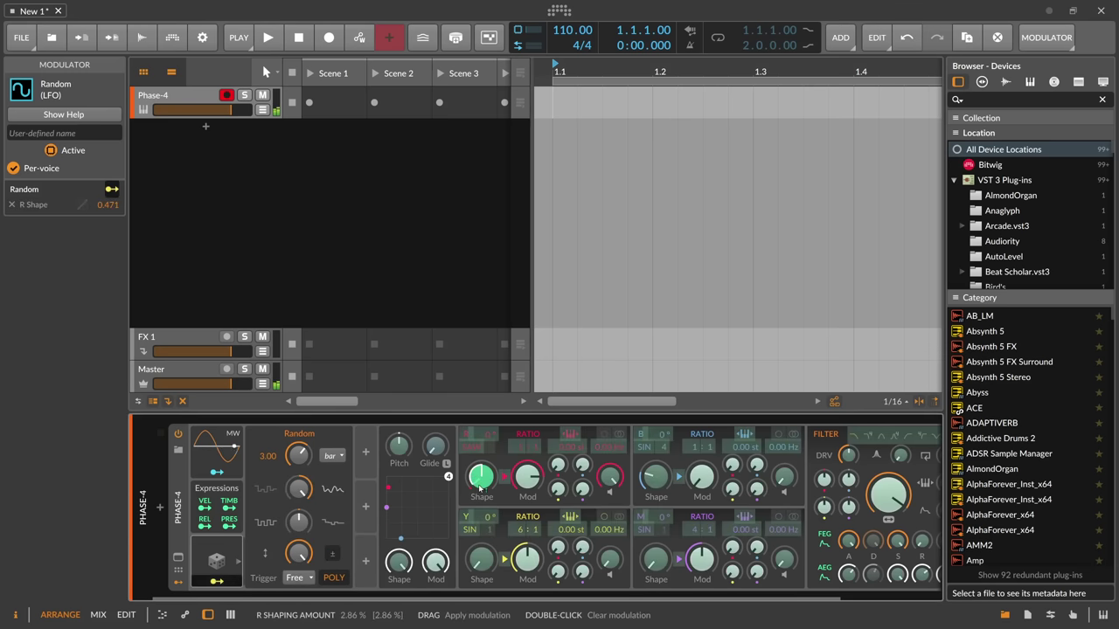
pyautogui.click(217, 581)
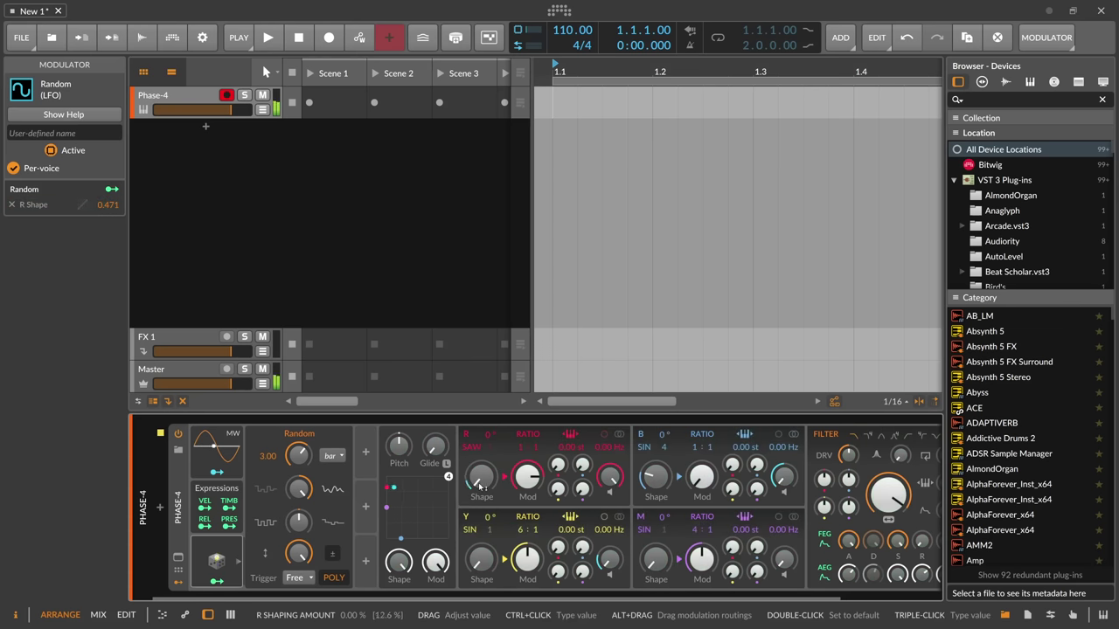
pyautogui.click(218, 556)
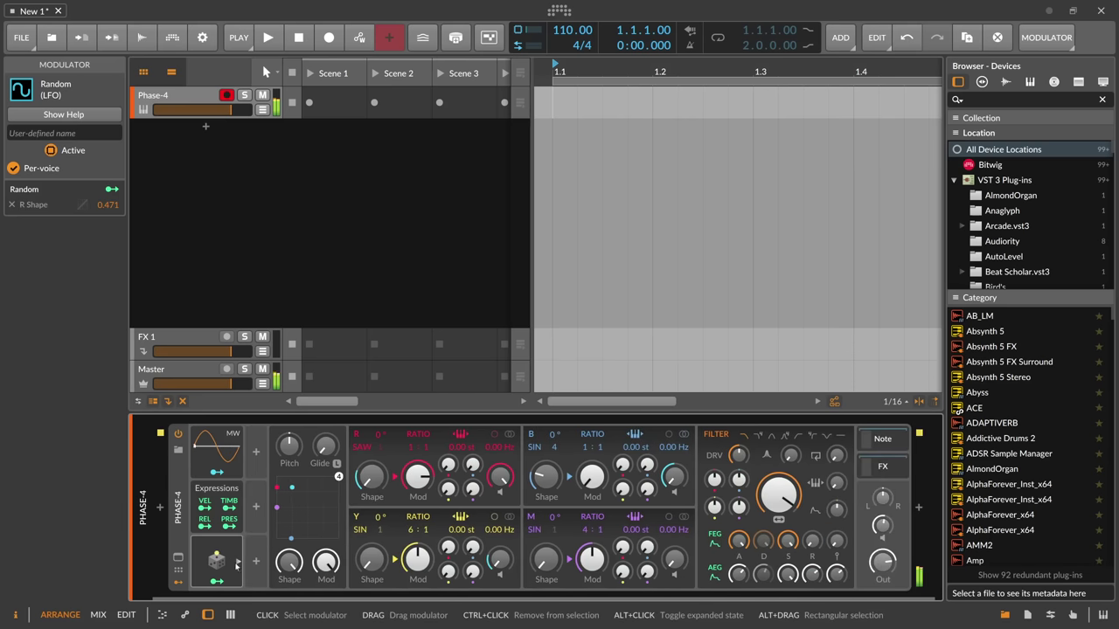
# Switch oscillator R's waveform to SIN and reduce Random's modulation of R Shape to about 0.289.
pyautogui.moveTo(365, 450); pyautogui.dragTo(367, 448)
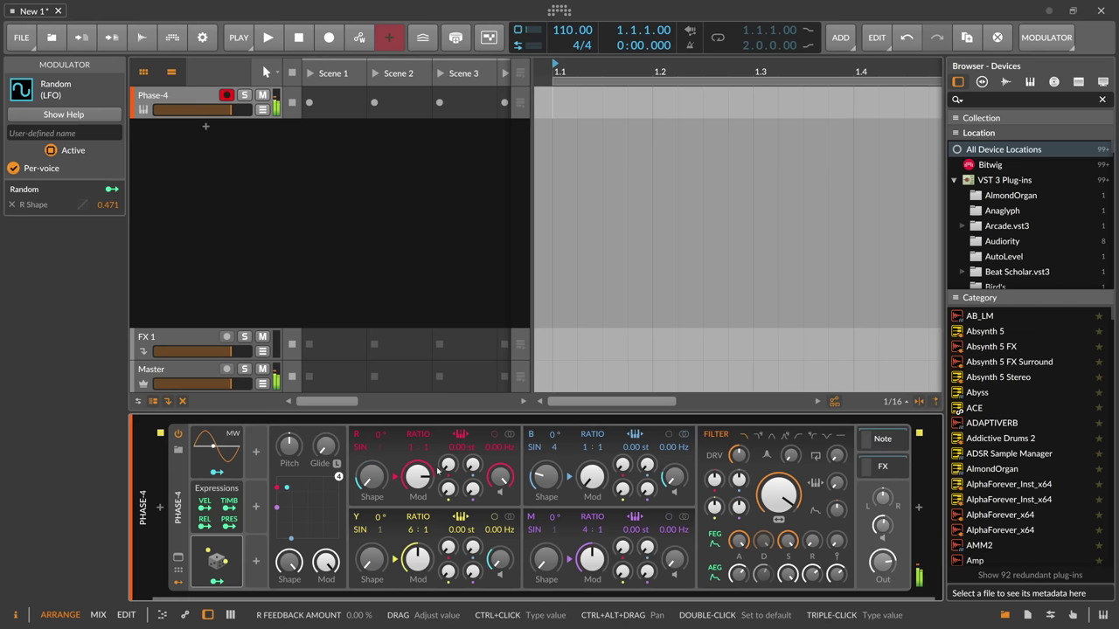
pyautogui.rightClick(367, 477)
pyautogui.click(429, 610)
pyautogui.moveTo(371, 476); pyautogui.dragTo(353, 498)
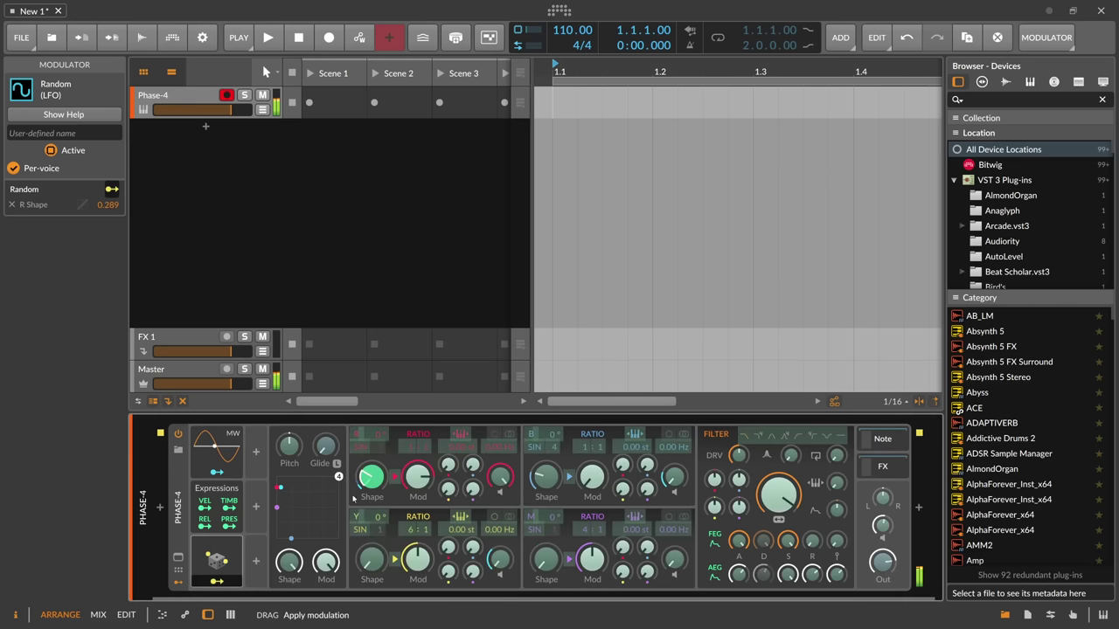
pyautogui.click(223, 581)
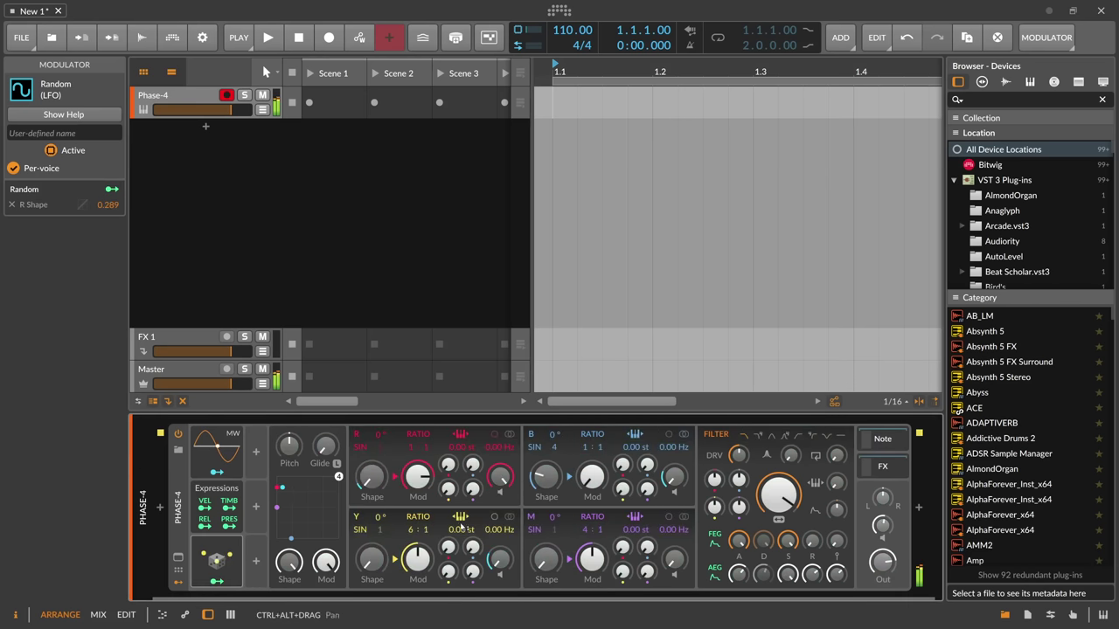
# Set oscillator M's ratio to 12:1 and frequency offset to 0.11 Hz, bring in some volume, and lower its Mod amount.
pyautogui.moveTo(569, 533); pyautogui.dragTo(584, 524)
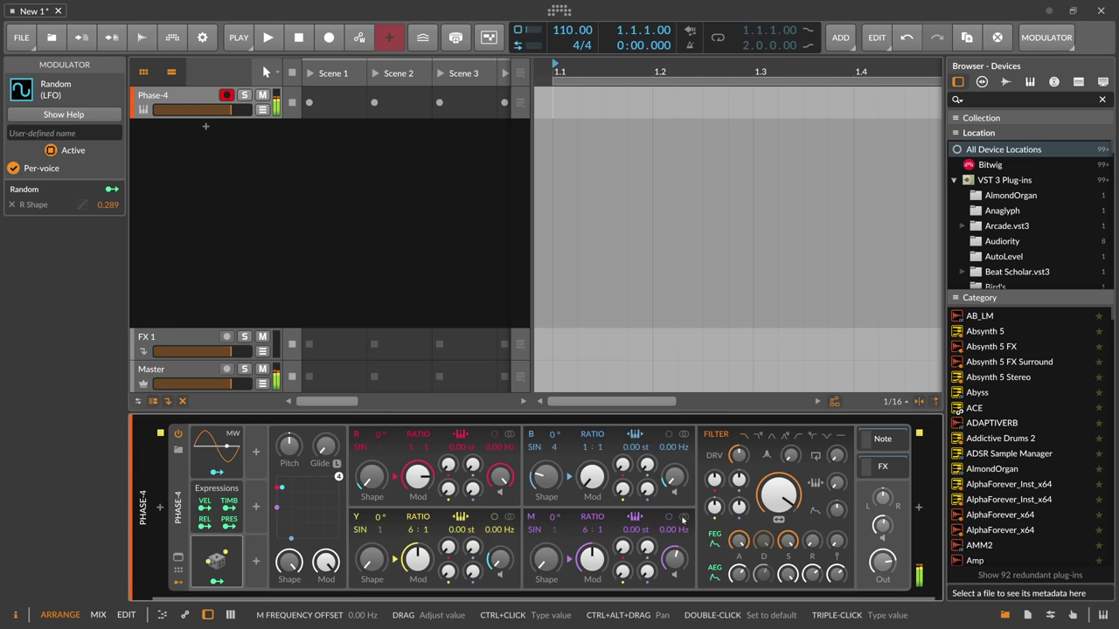
pyautogui.moveTo(671, 530); pyautogui.dragTo(674, 545)
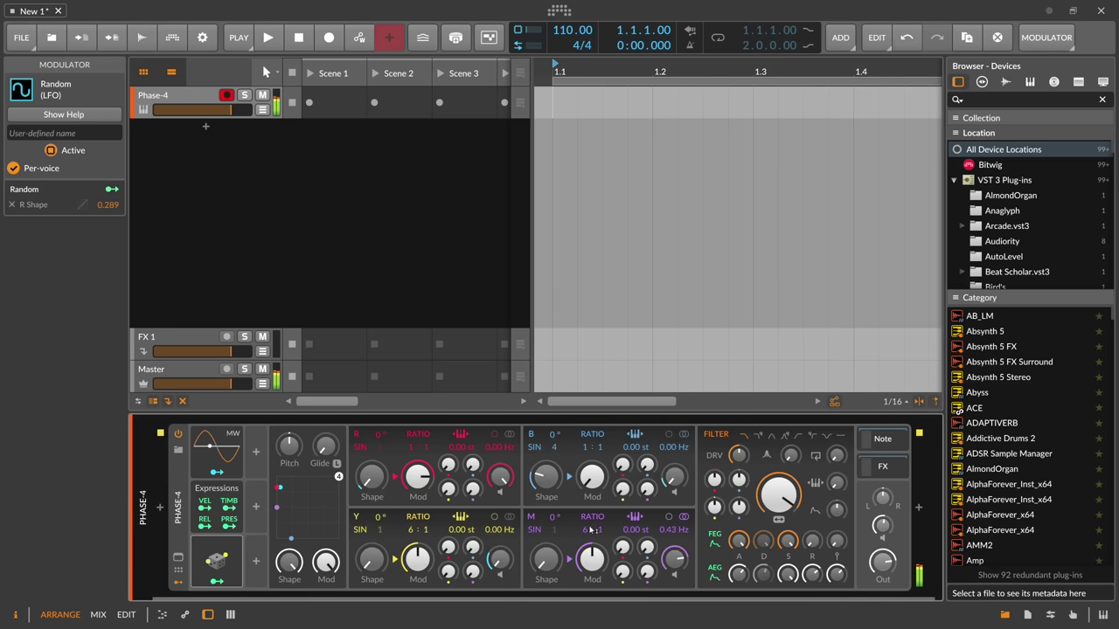
pyautogui.moveTo(569, 529); pyautogui.dragTo(594, 534)
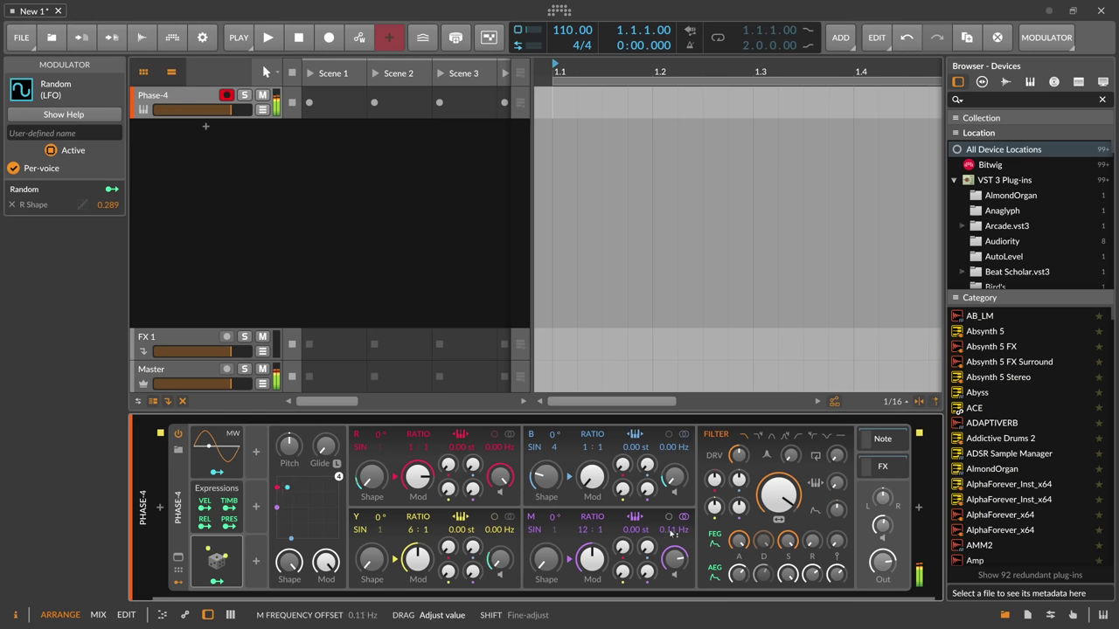
pyautogui.moveTo(673, 557); pyautogui.dragTo(674, 561)
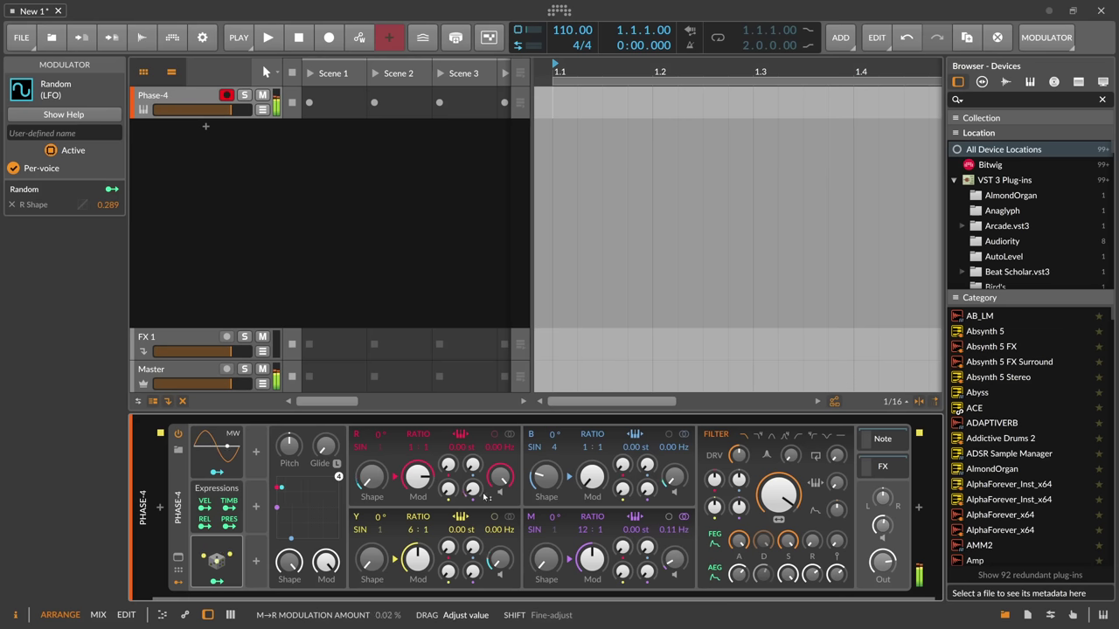
pyautogui.moveTo(587, 557); pyautogui.dragTo(591, 575)
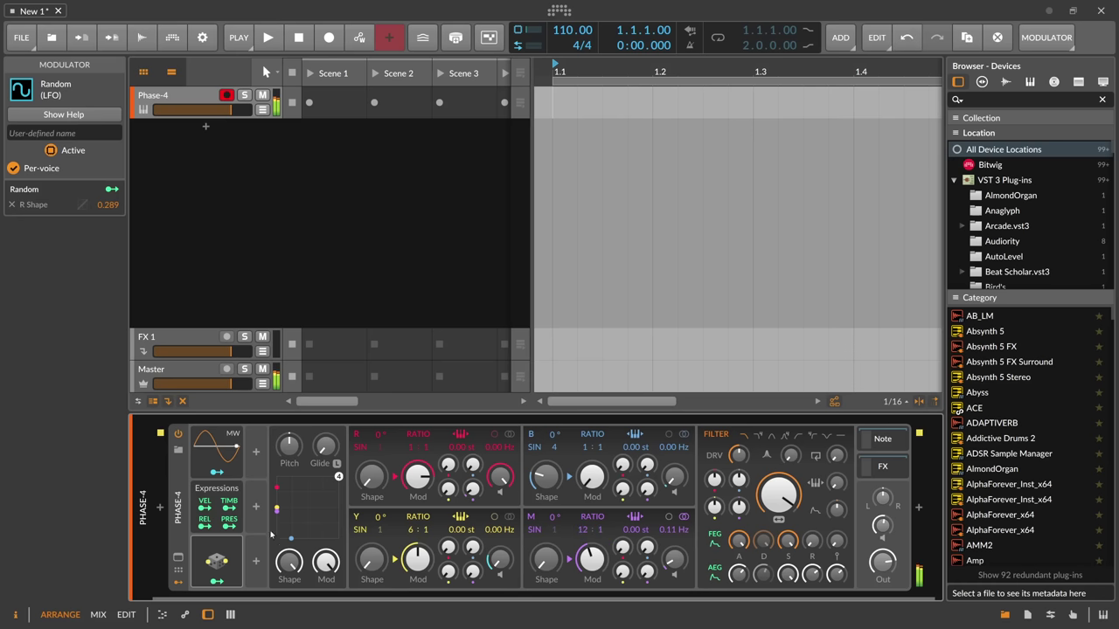
# Add a Steps modulator to Phase-4 and map it to the M→R modulation amount at about 0.417.
pyautogui.click(255, 562)
pyautogui.write('step')
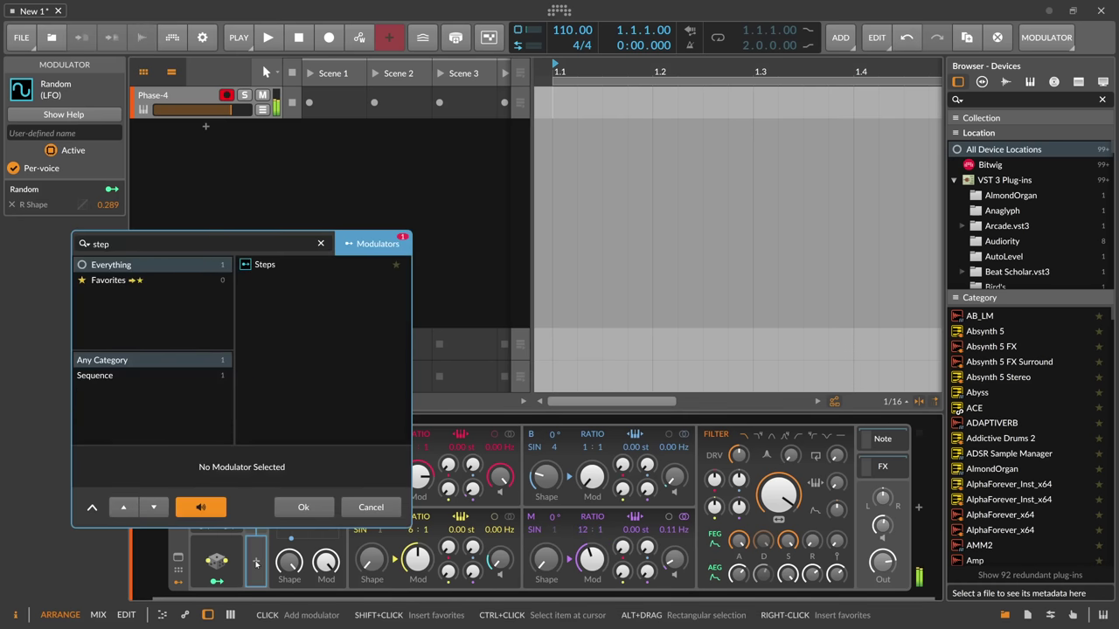
pyautogui.press('Return')
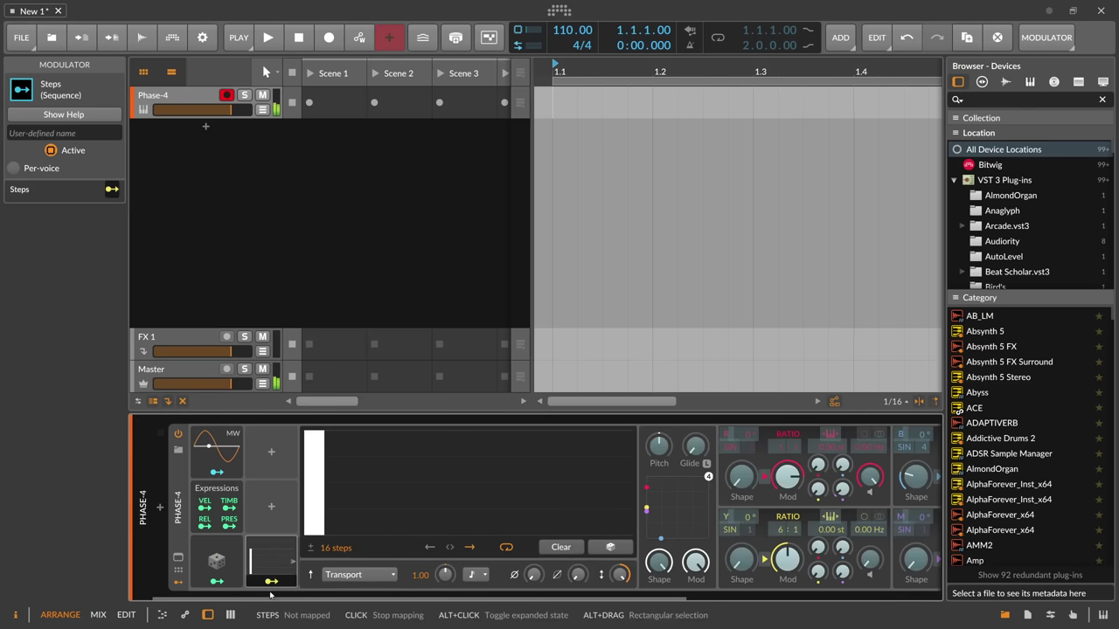
pyautogui.hscroll(5, 500, 552)
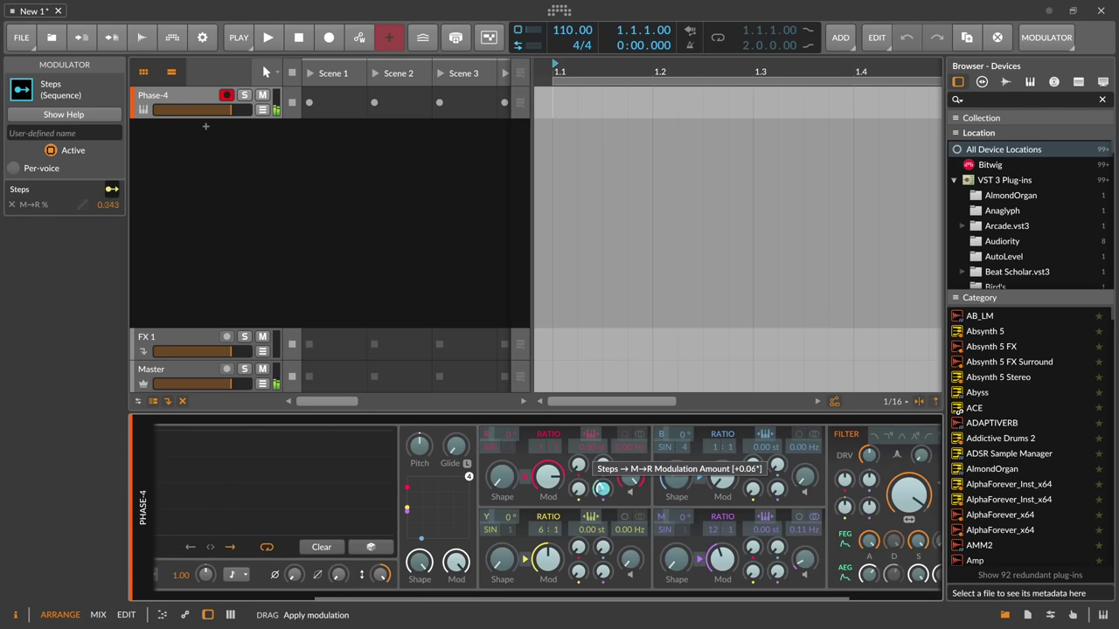
pyautogui.moveTo(602, 496); pyautogui.dragTo(601, 486)
pyautogui.hscroll(-5, 294, 587)
pyautogui.click(293, 583)
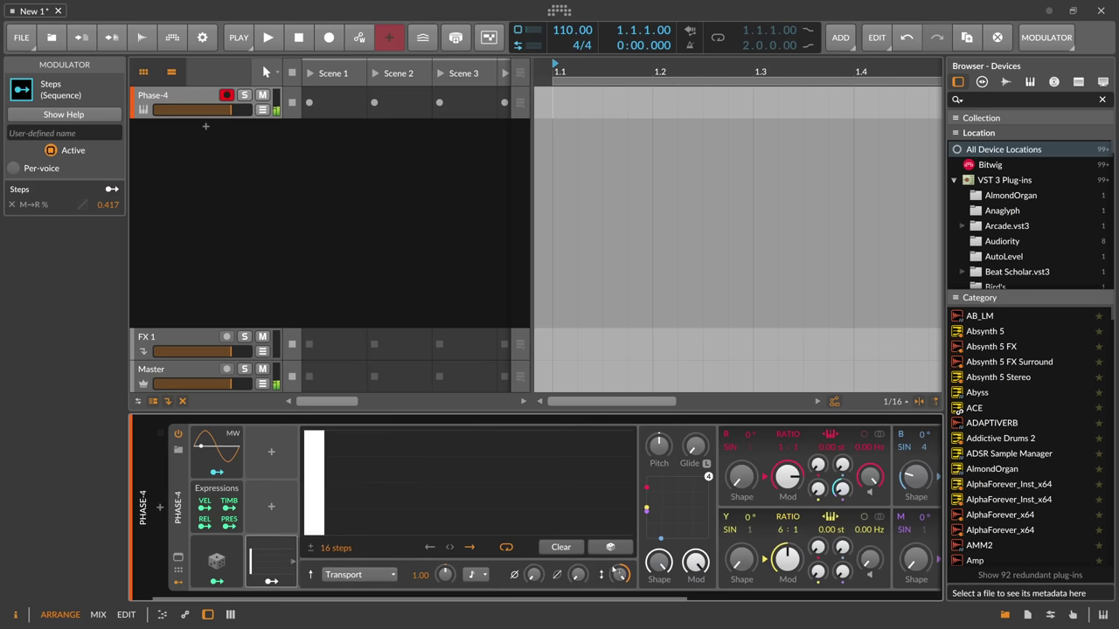
# Start looped playback and lower the Steps modulation of the M→R amount to about 0.254.
pyautogui.hscroll(4, 758, 507)
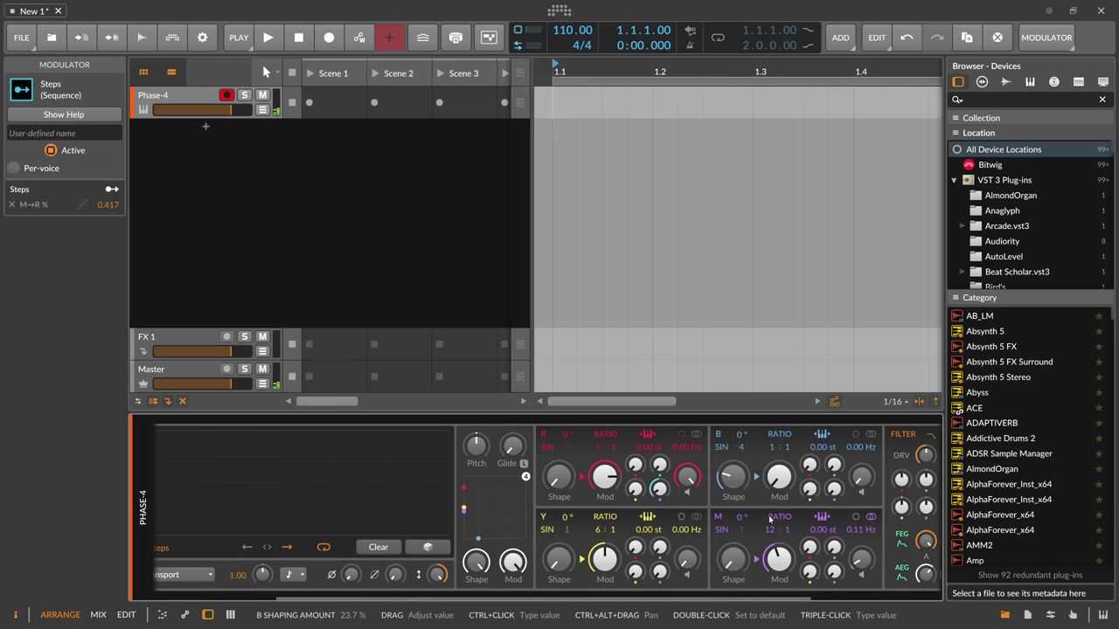
pyautogui.moveTo(417, 599); pyautogui.dragTo(289, 599)
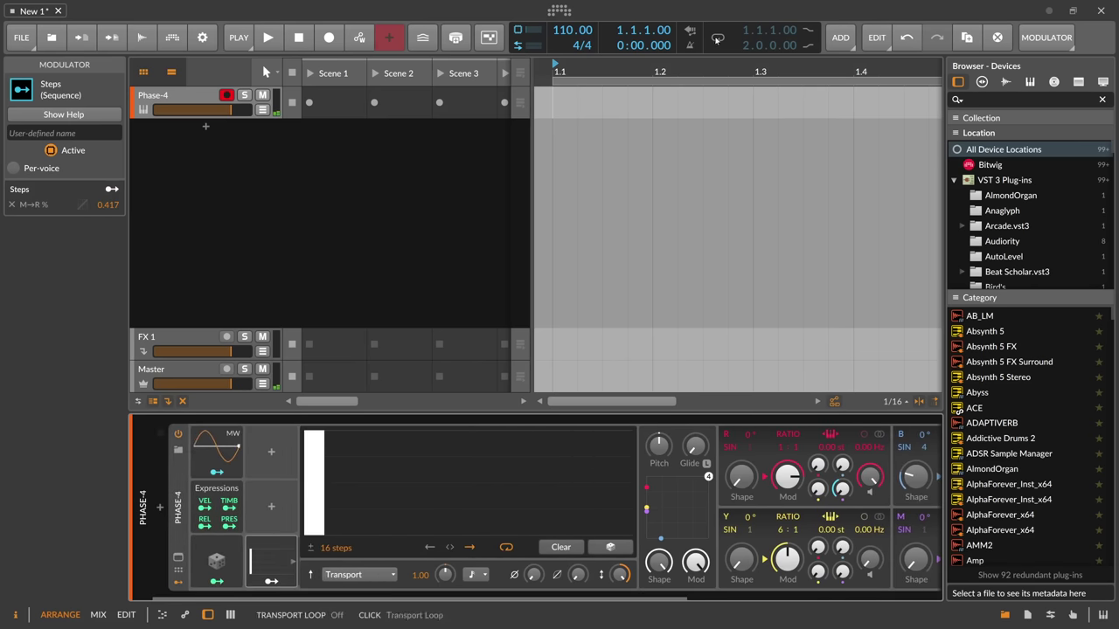
pyautogui.click(268, 44)
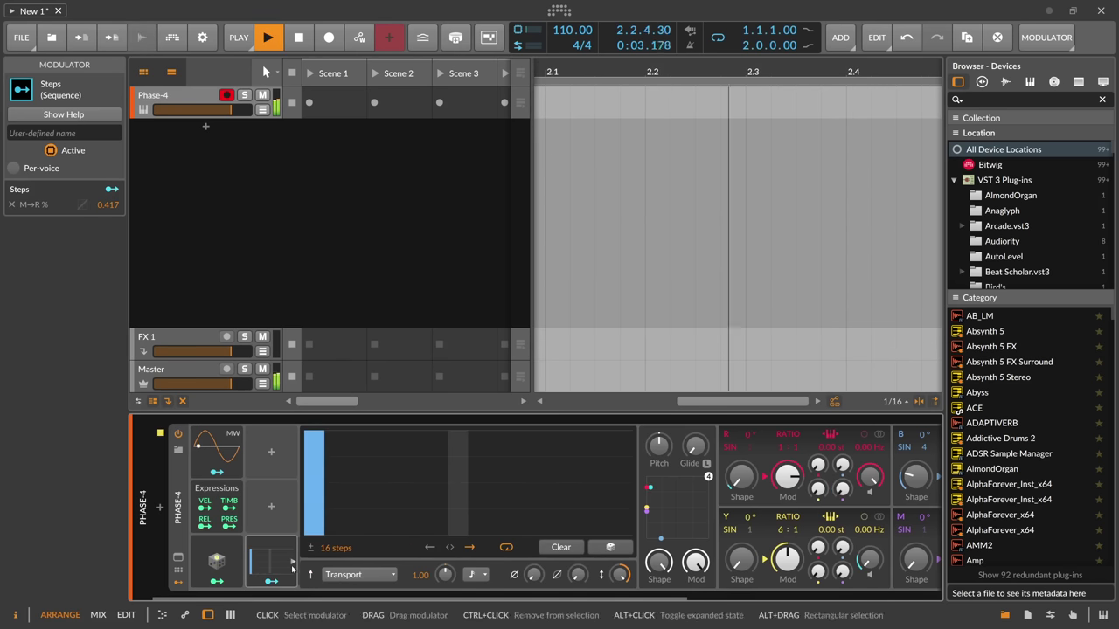
pyautogui.moveTo(325, 594); pyautogui.dragTo(676, 493)
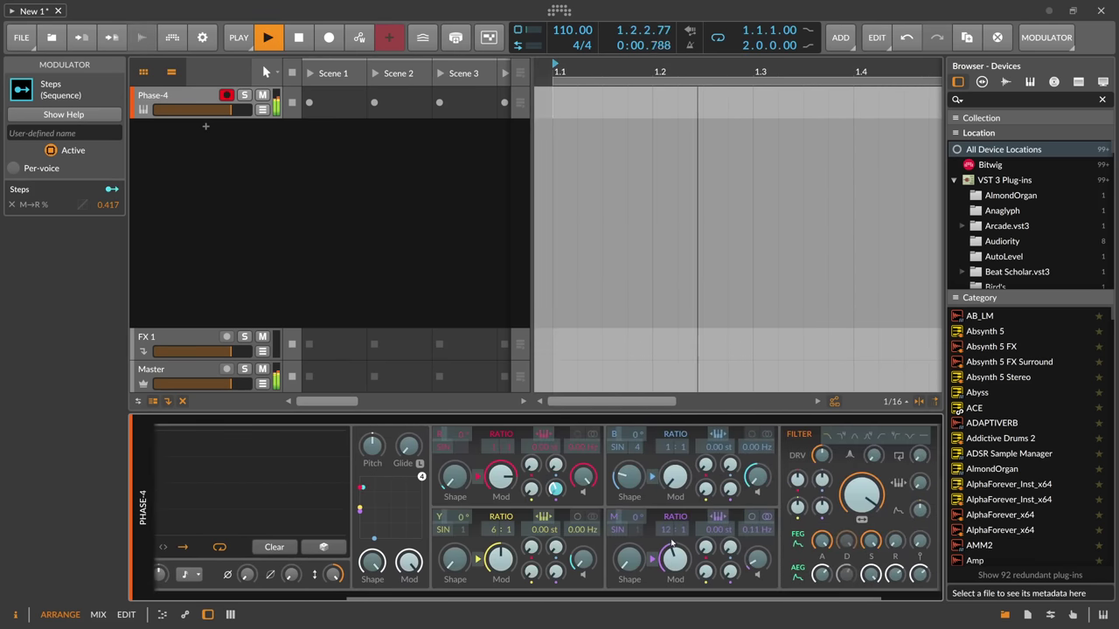
pyautogui.moveTo(555, 488)
pyautogui.mouseDown()
pyautogui.moveTo(555, 502)
pyautogui.moveTo(555, 492)
pyautogui.mouseUp()
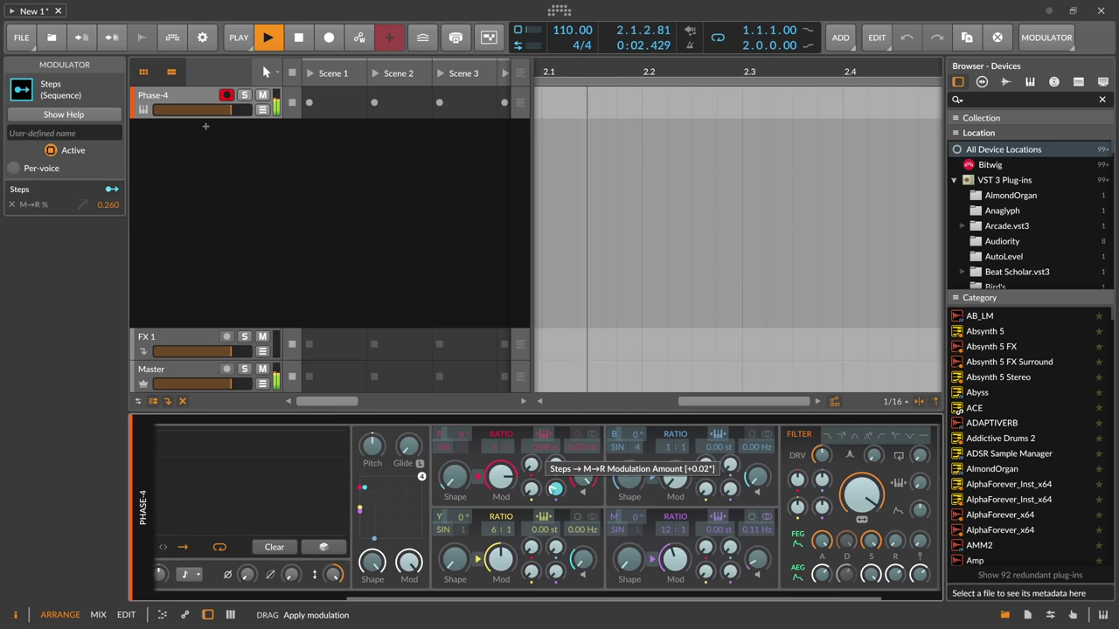
pyautogui.moveTo(555, 488); pyautogui.dragTo(555, 490)
# Draw medium-height values on steps 6, 8 and 13 of the Steps modulator's 16-step pattern, making step 13 the tallest of these.
pyautogui.moveTo(451, 600); pyautogui.dragTo(257, 585)
pyautogui.click(459, 509)
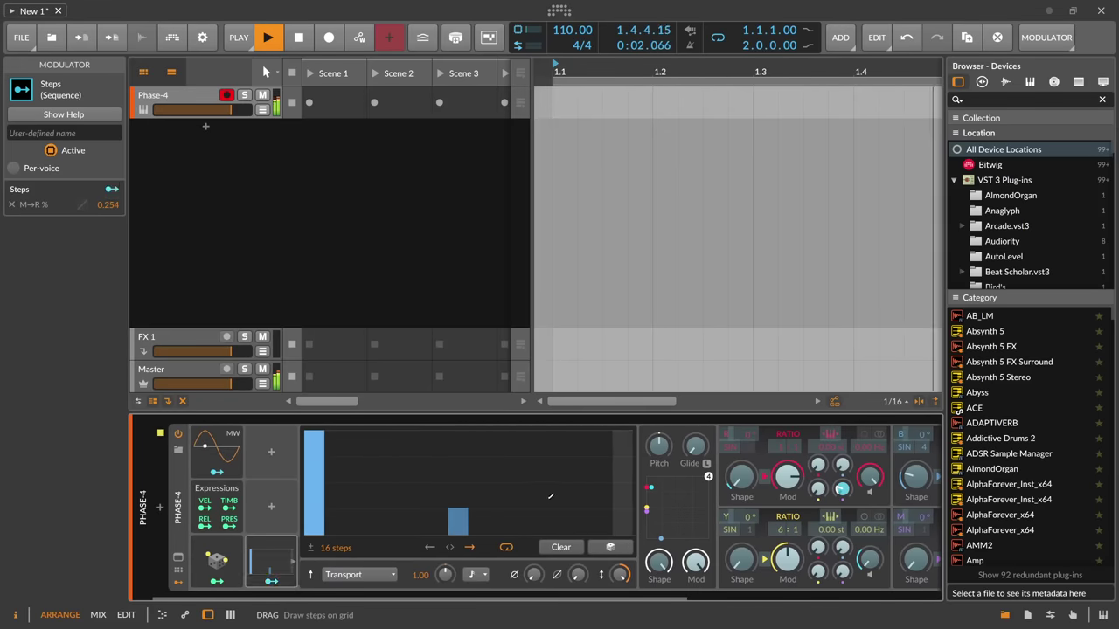
pyautogui.click(414, 503)
pyautogui.click(560, 469)
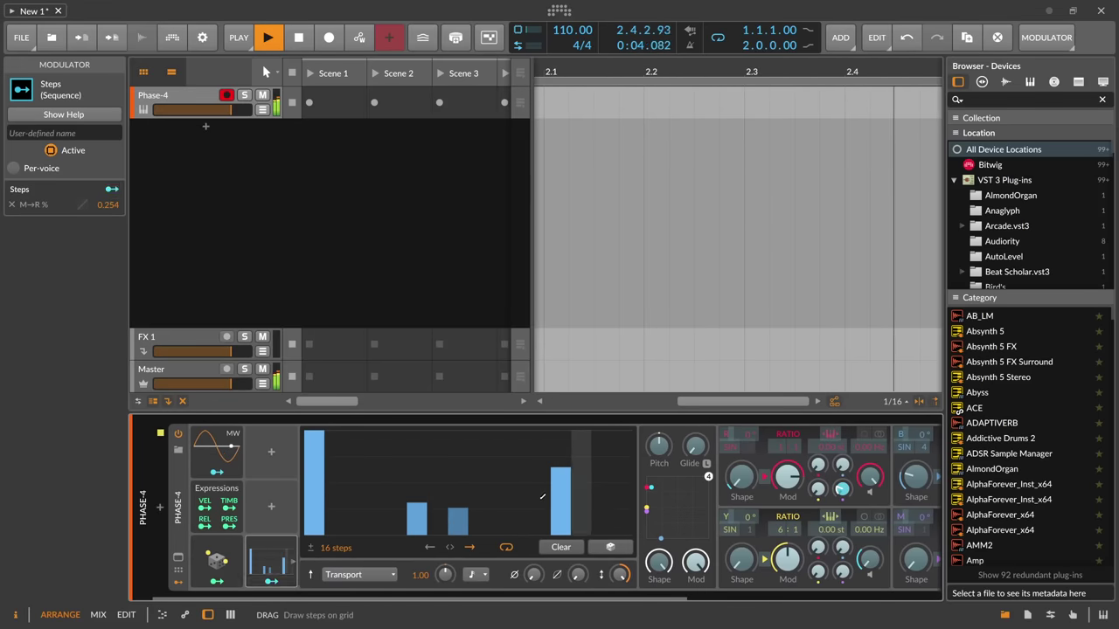
pyautogui.moveTo(315, 597)
pyautogui.mouseDown()
pyautogui.moveTo(409, 597)
pyautogui.moveTo(315, 602)
pyautogui.mouseUp()
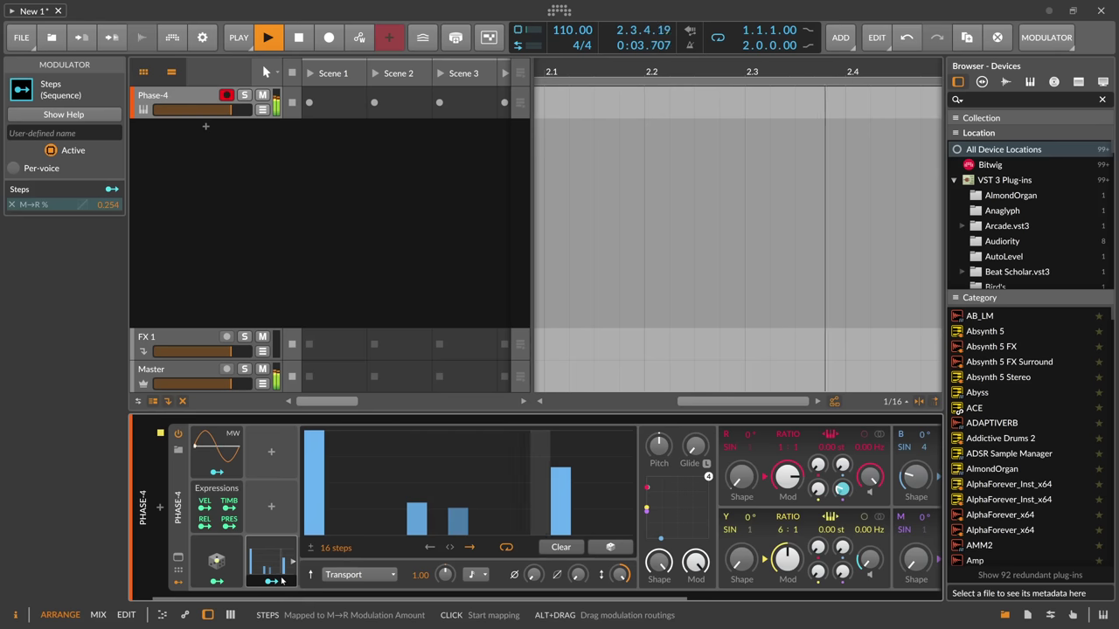
# Set the Steps modulator's timebase to 8th note.
pyautogui.click(475, 574)
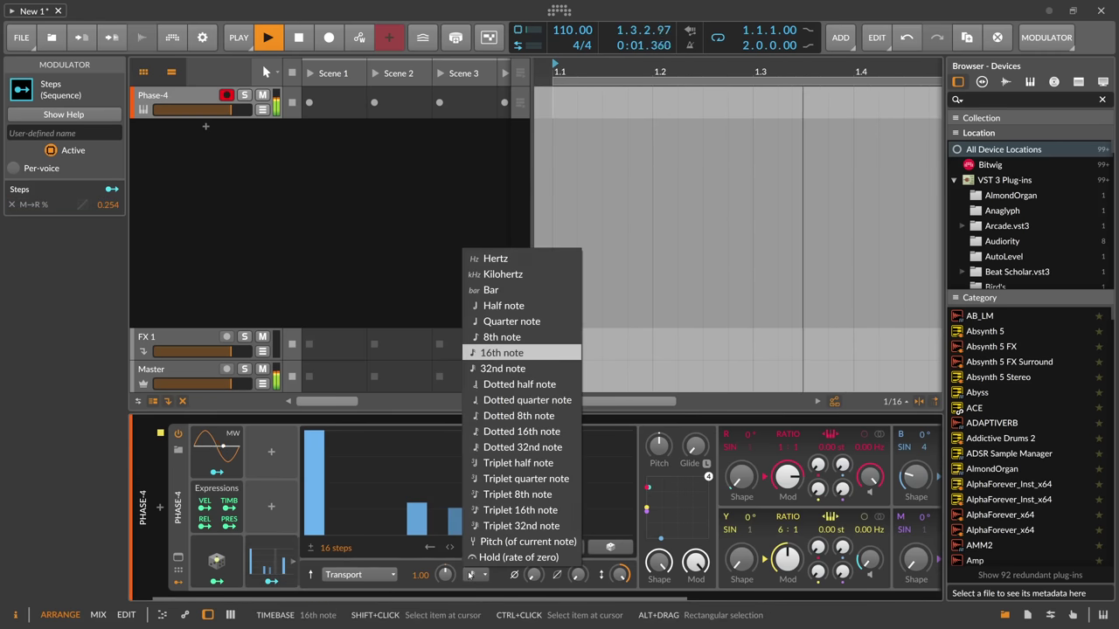
pyautogui.click(501, 352)
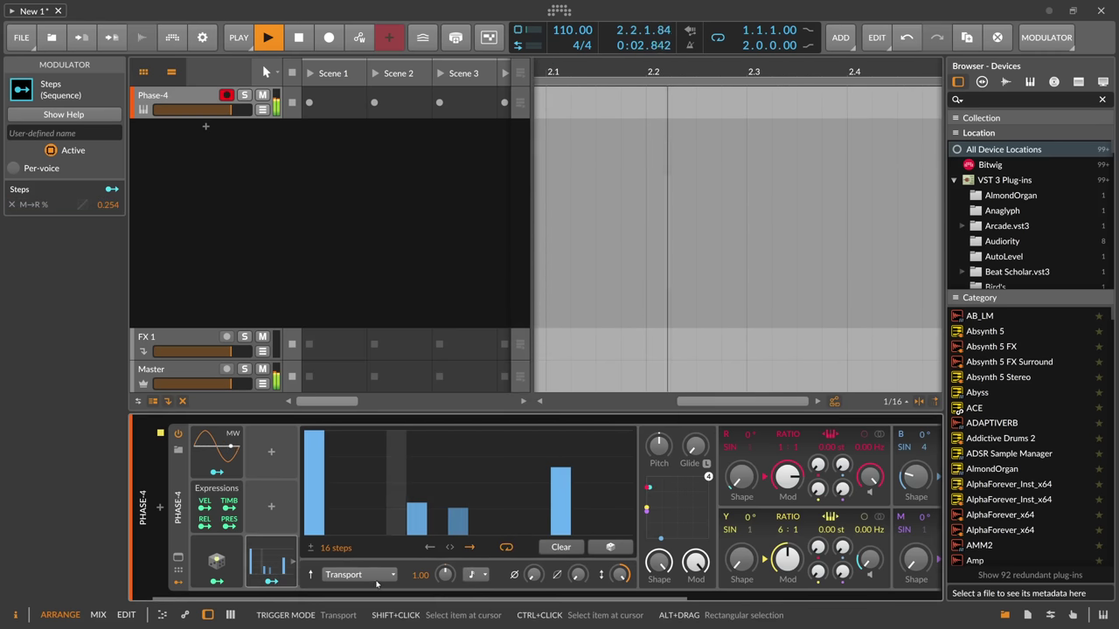
pyautogui.click(472, 574)
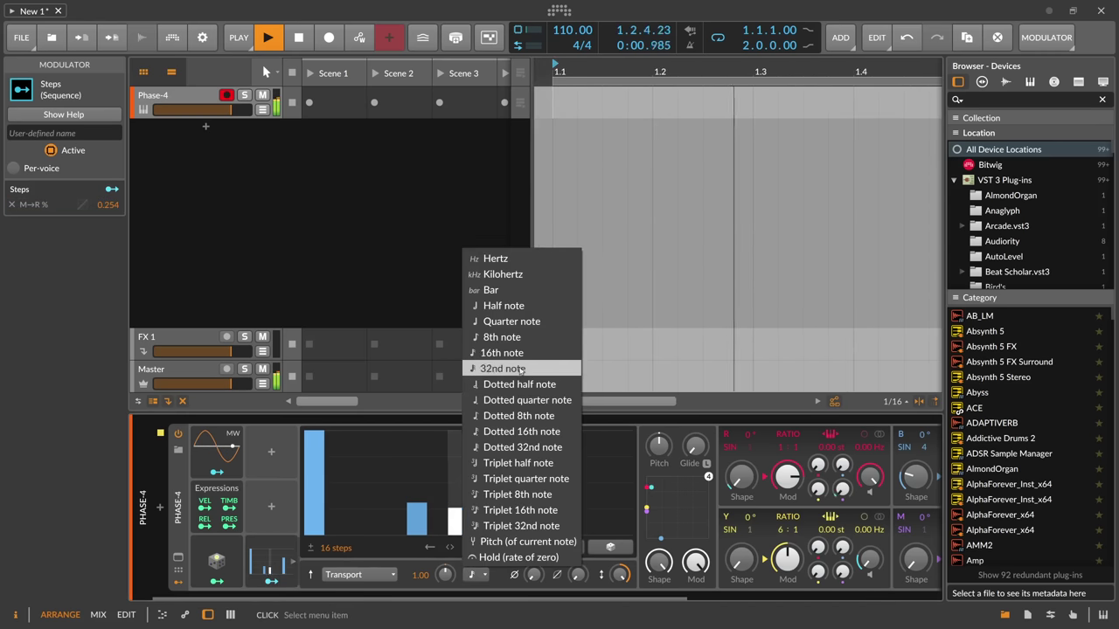
pyautogui.click(516, 337)
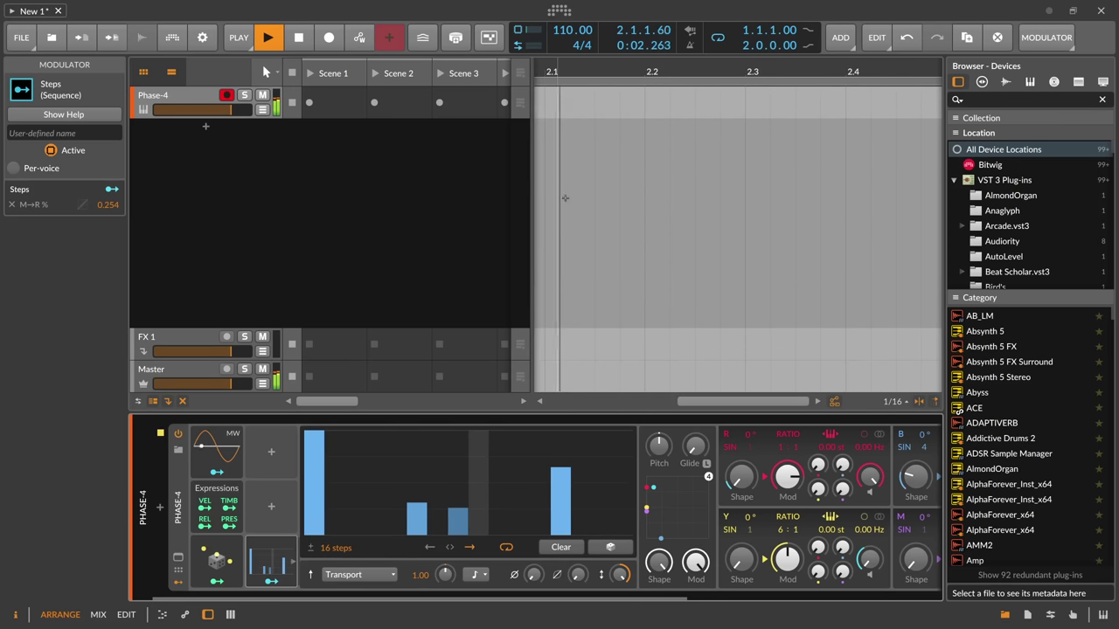
# Record a clip into the Phase-4 track's Scene 1 slot and collapse the Steps modulator's settings.
pyautogui.moveTo(569, 66); pyautogui.dragTo(595, 17)
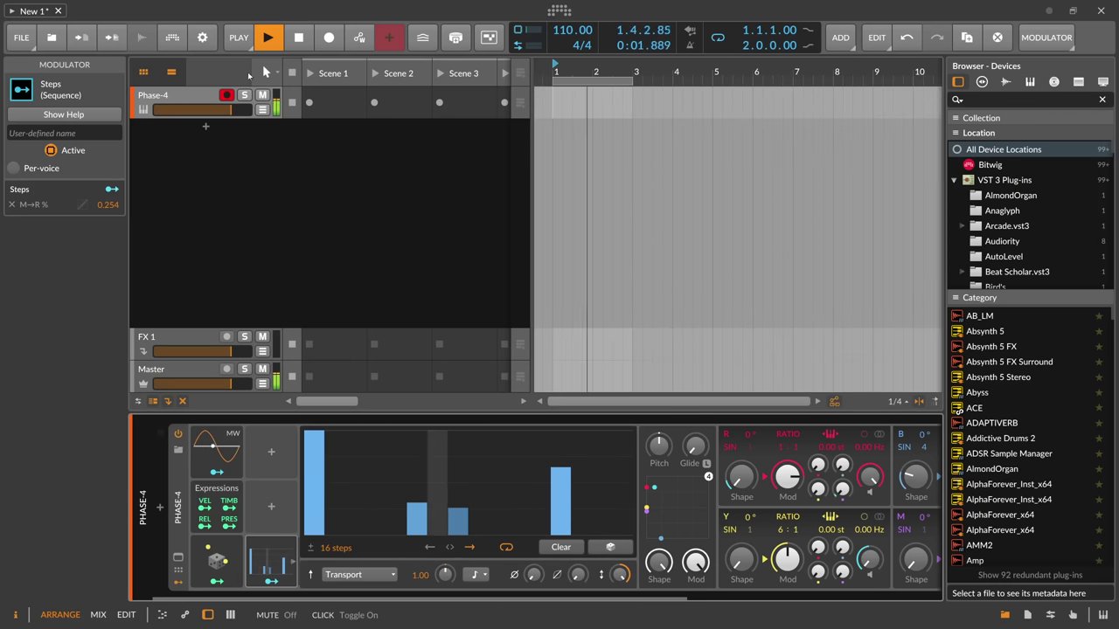
pyautogui.click(310, 104)
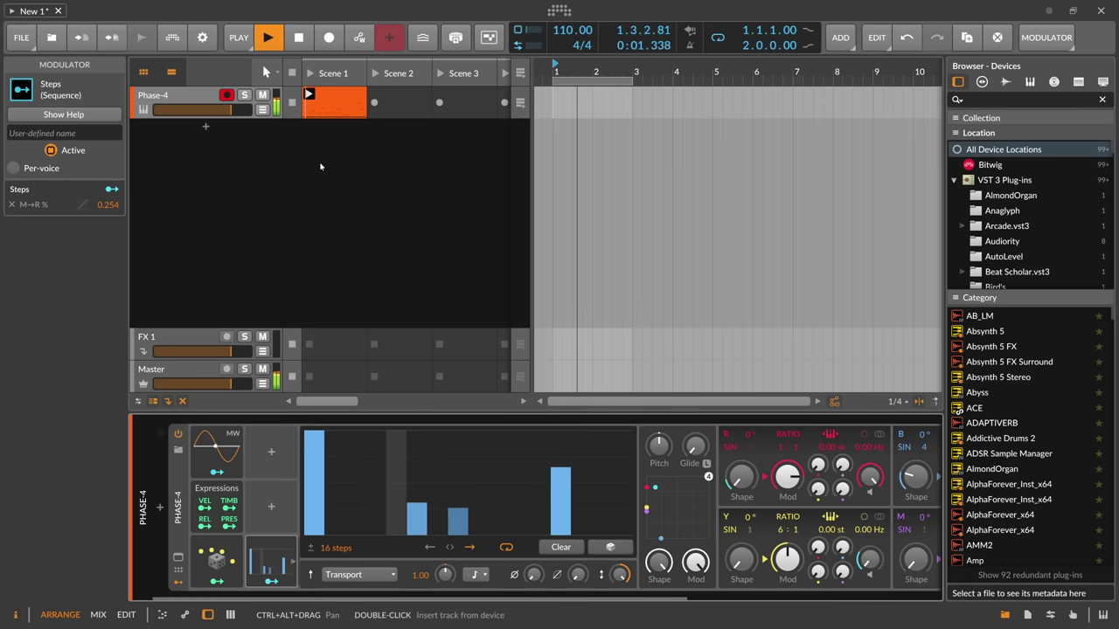
pyautogui.click(200, 99)
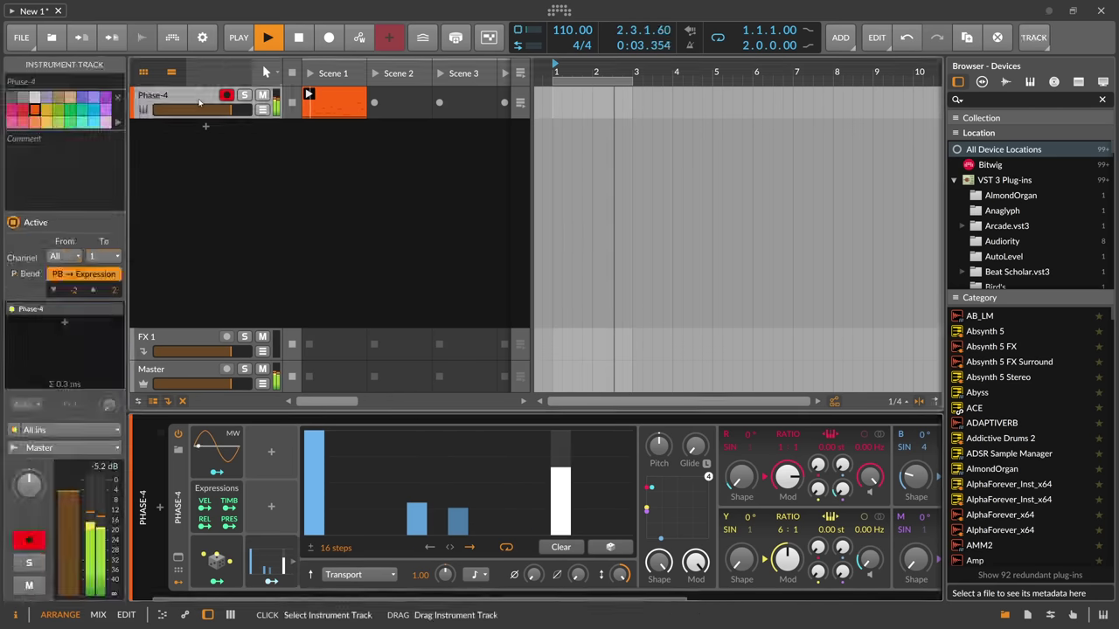
pyautogui.press('b')
pyautogui.click(275, 561)
pyautogui.click(275, 561)
pyautogui.click(275, 562)
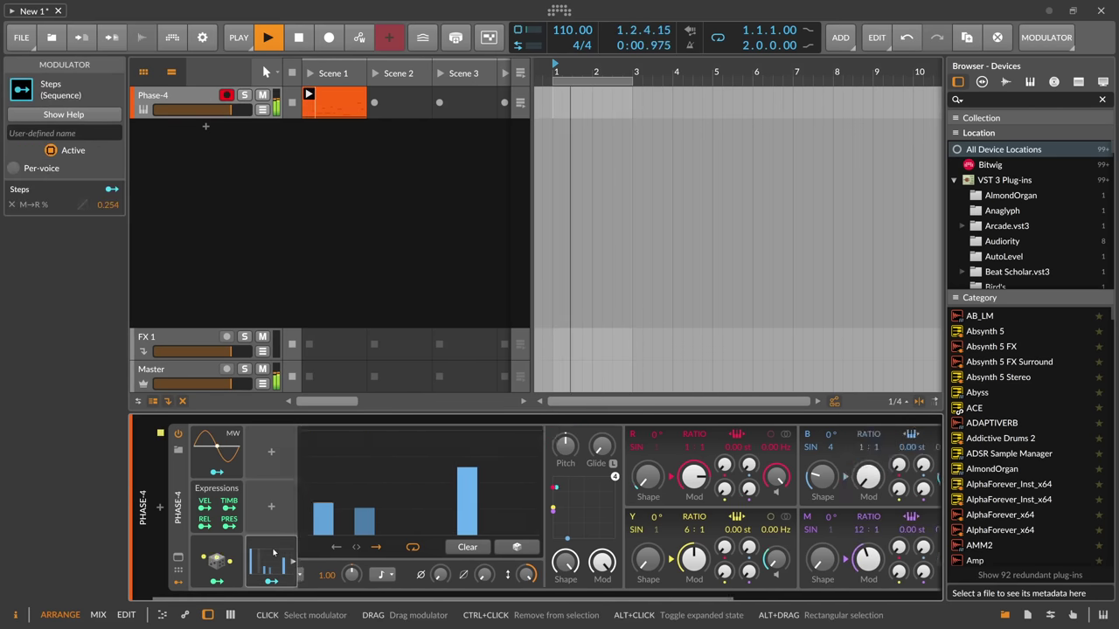
# Search the audio effects for "gain" and insert GainAim after Phase-4.
pyautogui.click(912, 508)
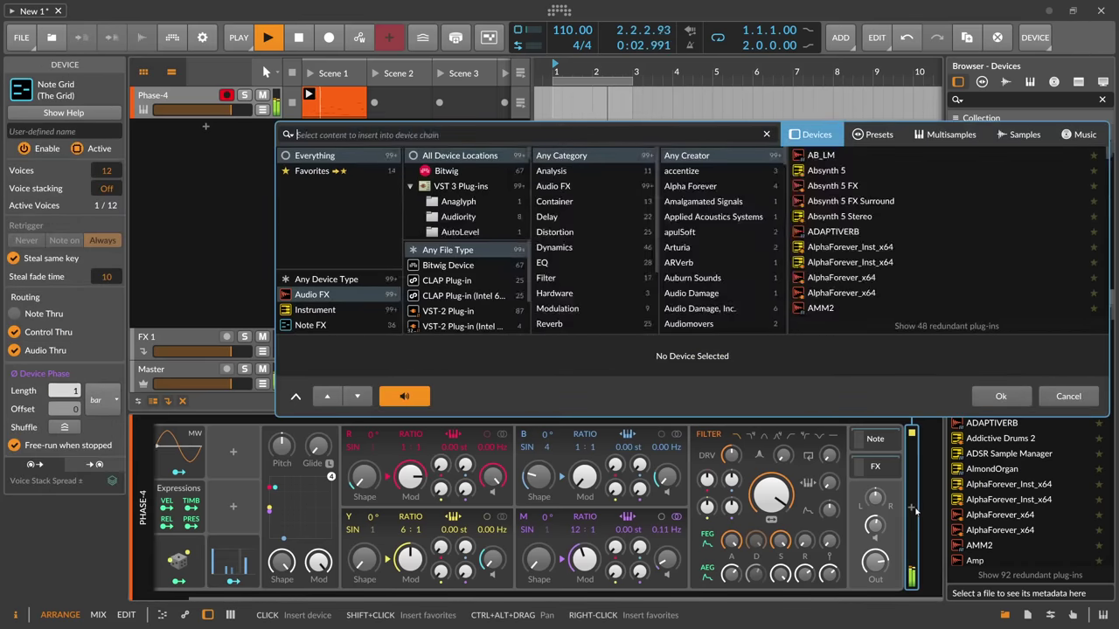
pyautogui.write('gain')
pyautogui.press('Down')
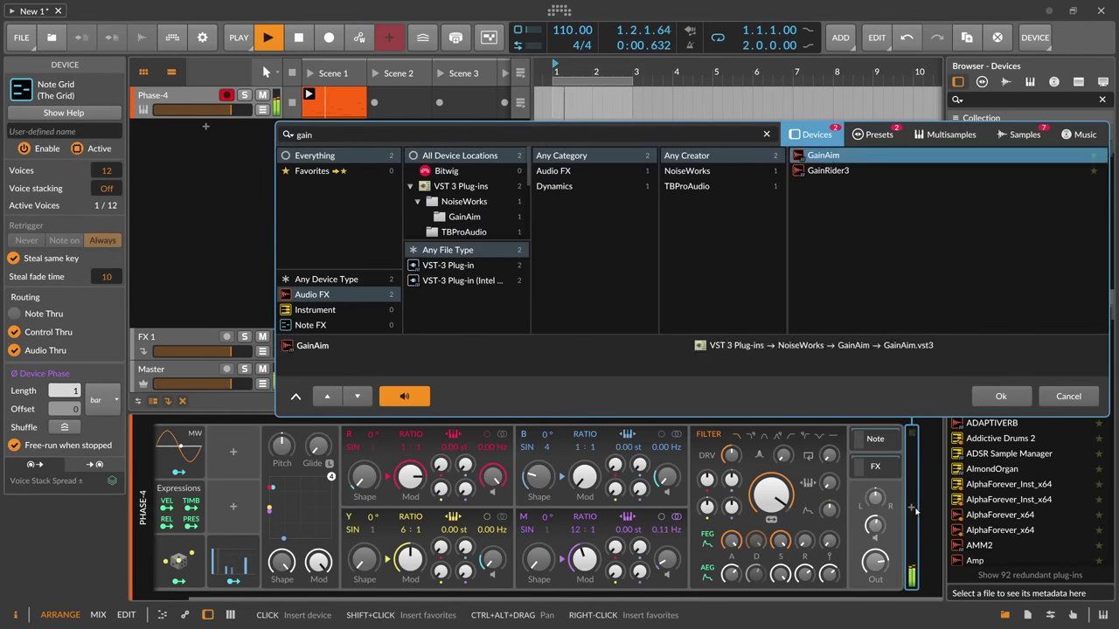
pyautogui.press('Return')
# Reposition and enlarge the GainAim window and raise its noise floor to -22.5.
pyautogui.moveTo(576, 220); pyautogui.dragTo(719, 141)
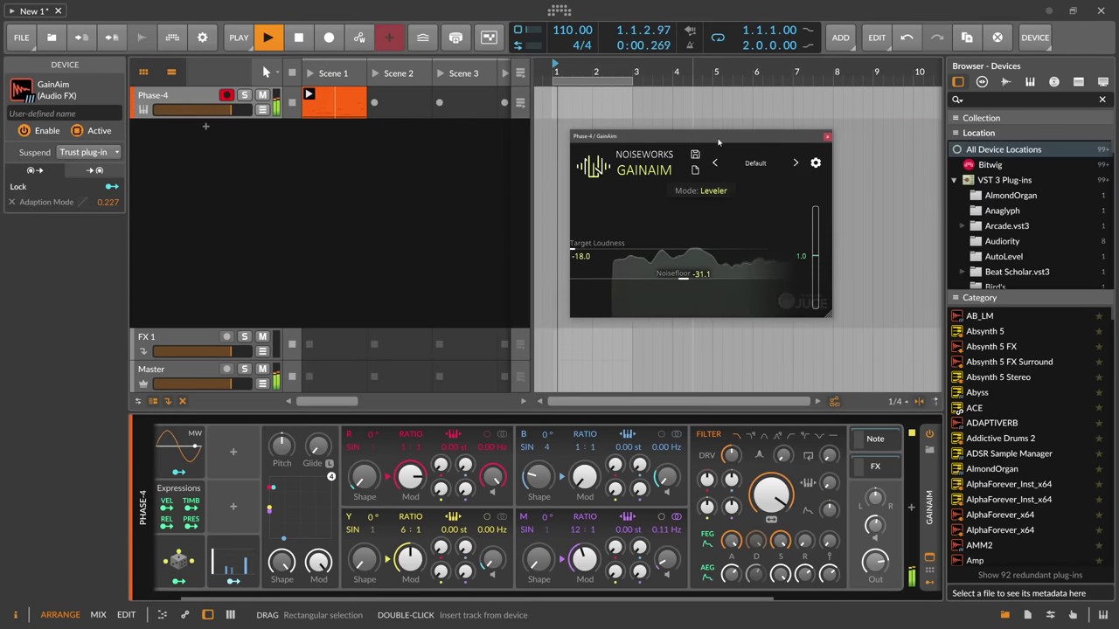
pyautogui.moveTo(703, 140); pyautogui.dragTo(698, 126)
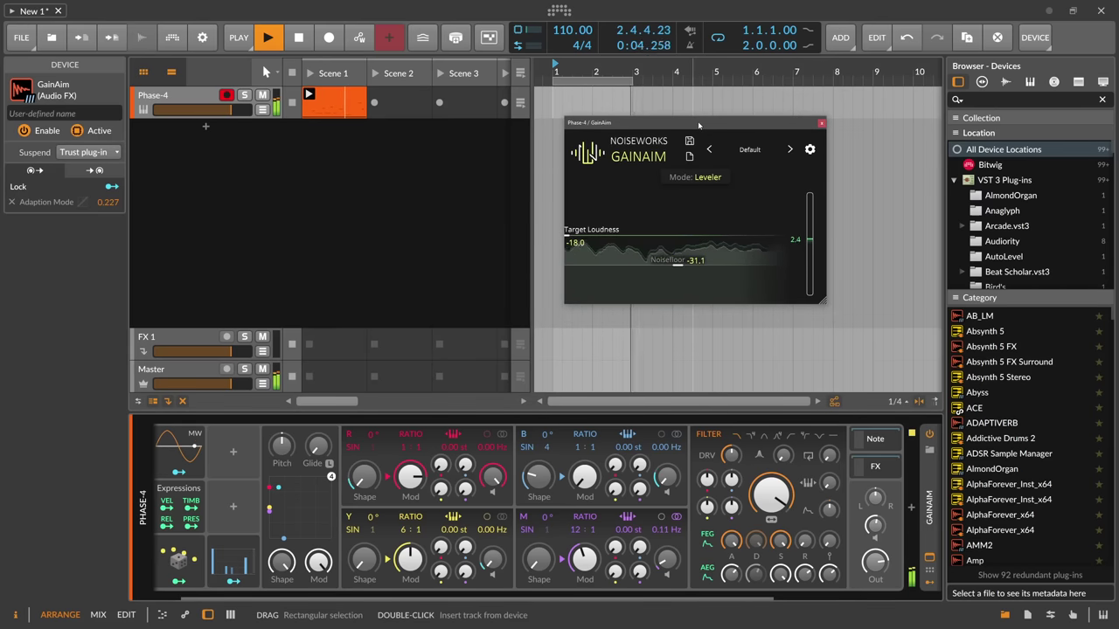
pyautogui.moveTo(721, 128); pyautogui.dragTo(574, 121)
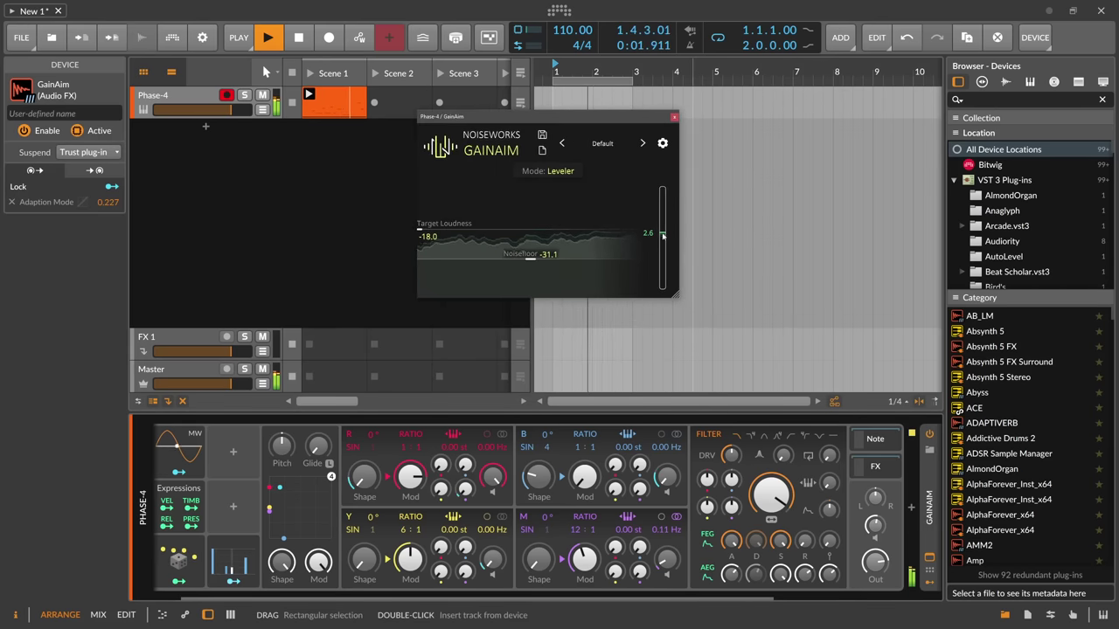
pyautogui.moveTo(679, 298); pyautogui.dragTo(810, 385)
pyautogui.moveTo(591, 117); pyautogui.dragTo(674, 129)
pyautogui.moveTo(678, 326); pyautogui.dragTo(685, 290)
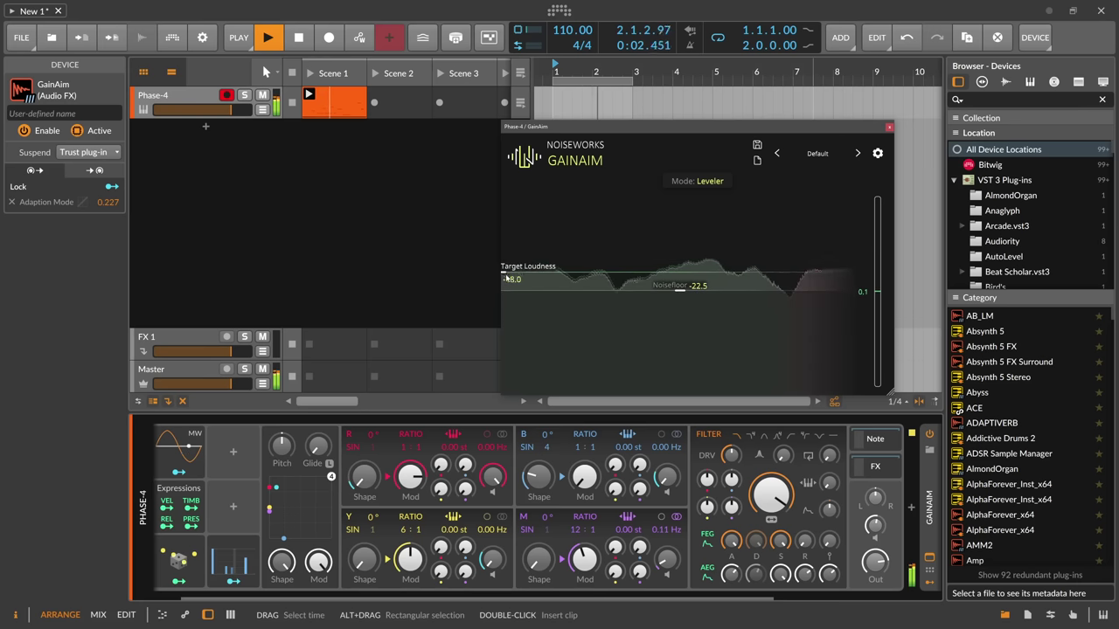
# Try GainAim's Locked mode and return the mode to Leveler.
pyautogui.moveTo(517, 280)
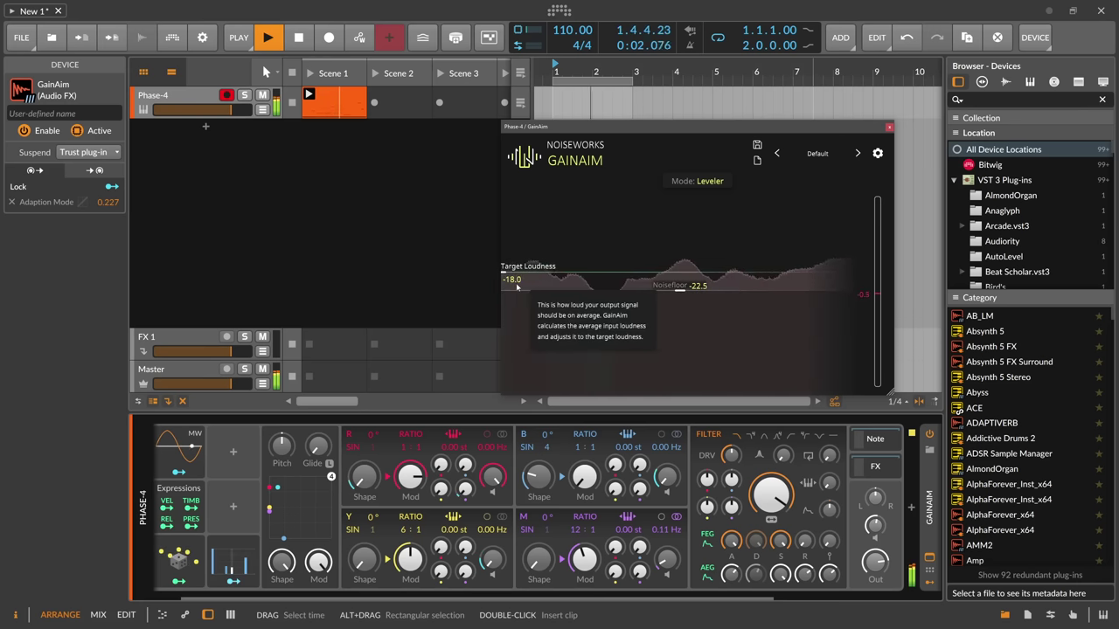
pyautogui.click(709, 184)
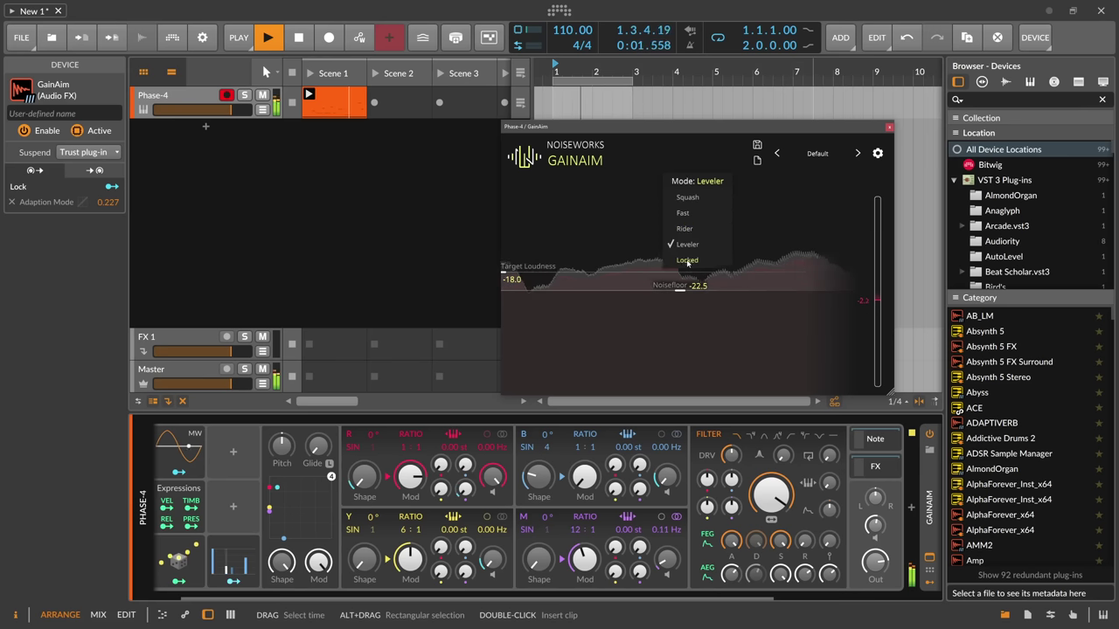
pyautogui.click(687, 260)
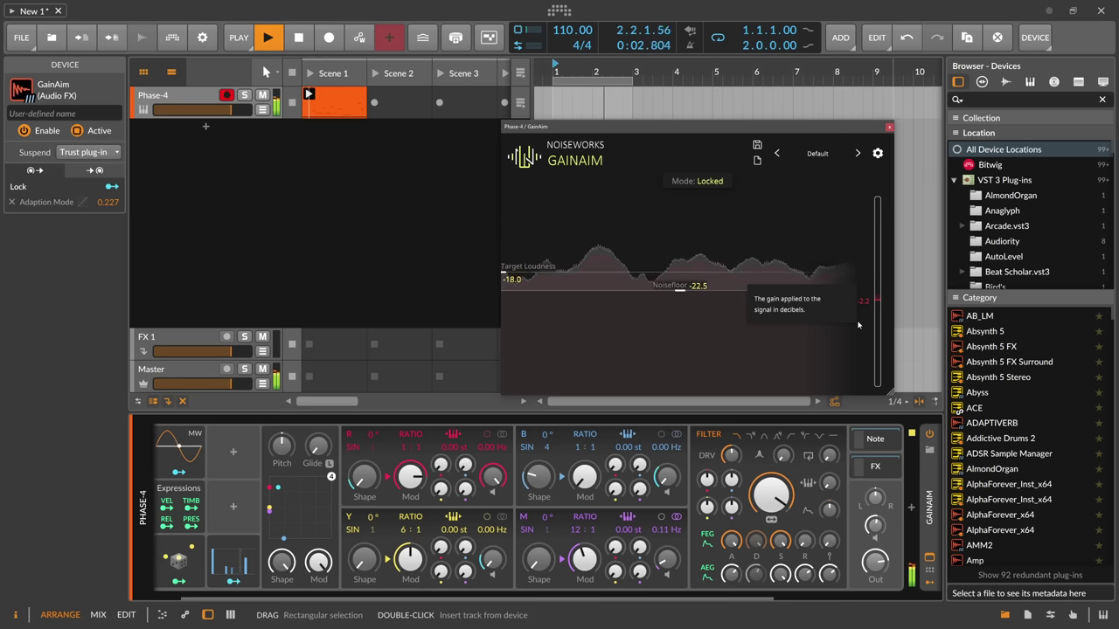
pyautogui.click(709, 182)
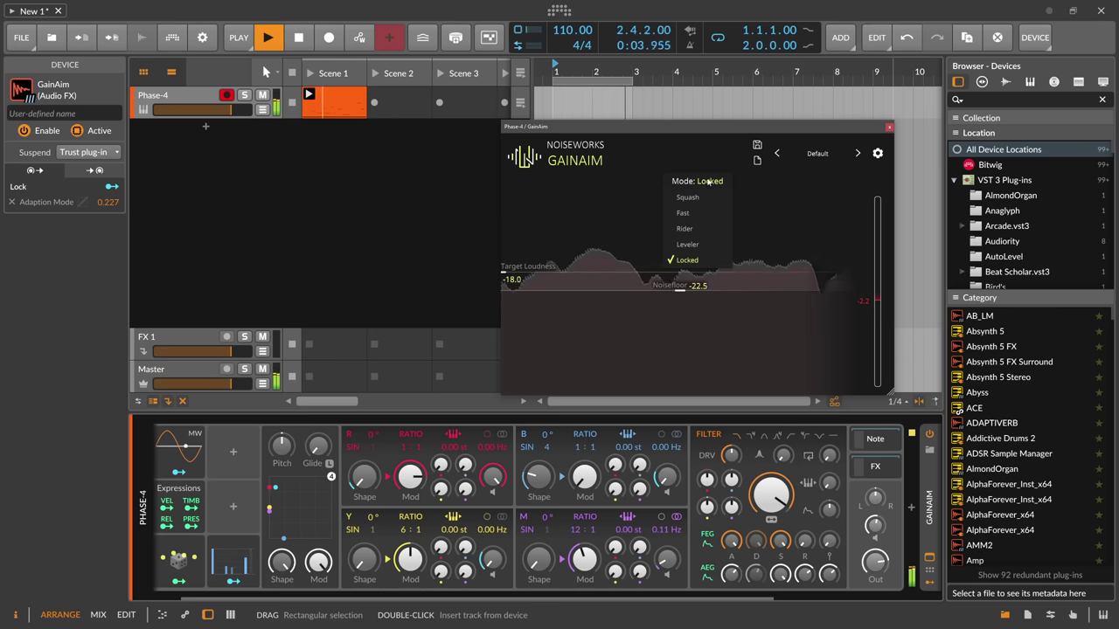
pyautogui.click(688, 244)
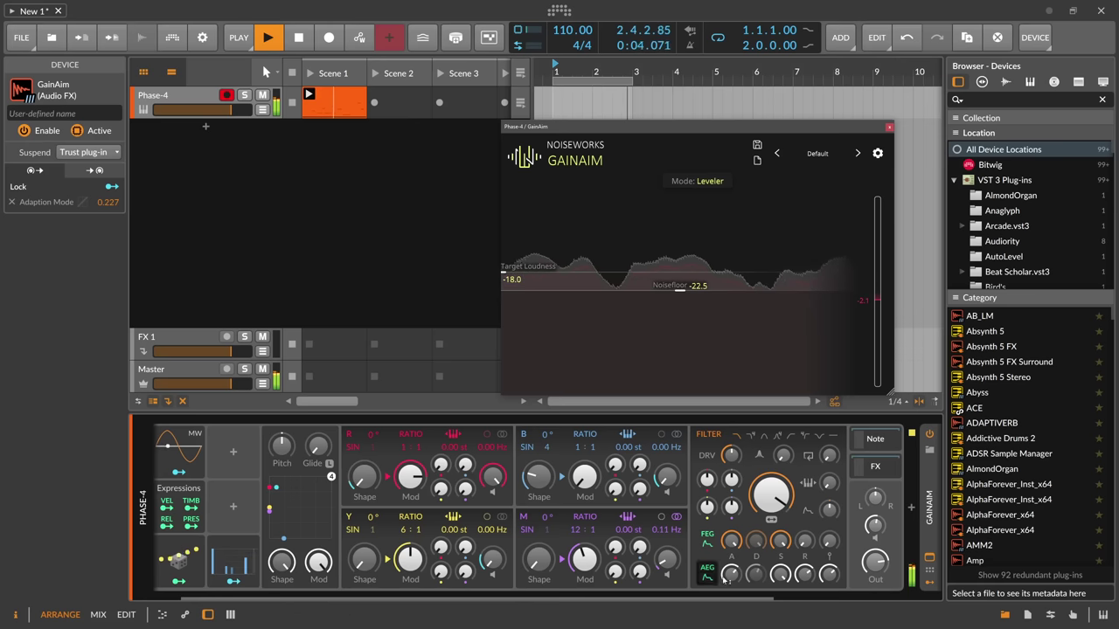
# Insert the Auto Level FX Grid preset after GainAim by searching presets for "fancy", and raise its Threshold.
pyautogui.moveTo(778, 599); pyautogui.dragTo(937, 600)
pyautogui.click(911, 515)
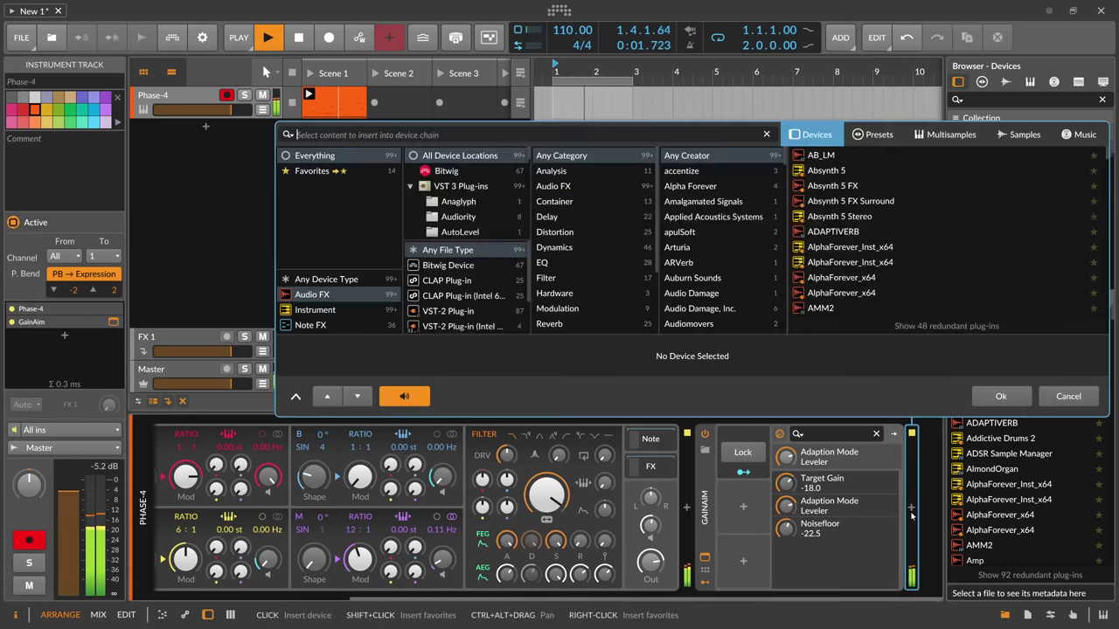
pyautogui.write('fancy')
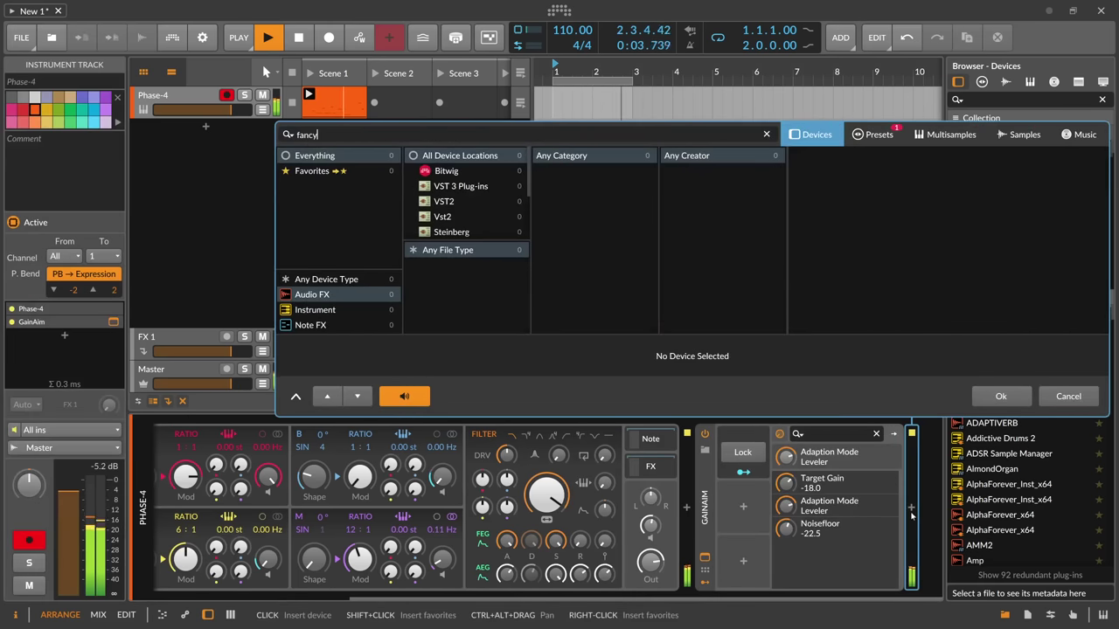
pyautogui.click(876, 135)
pyautogui.doubleClick(874, 155)
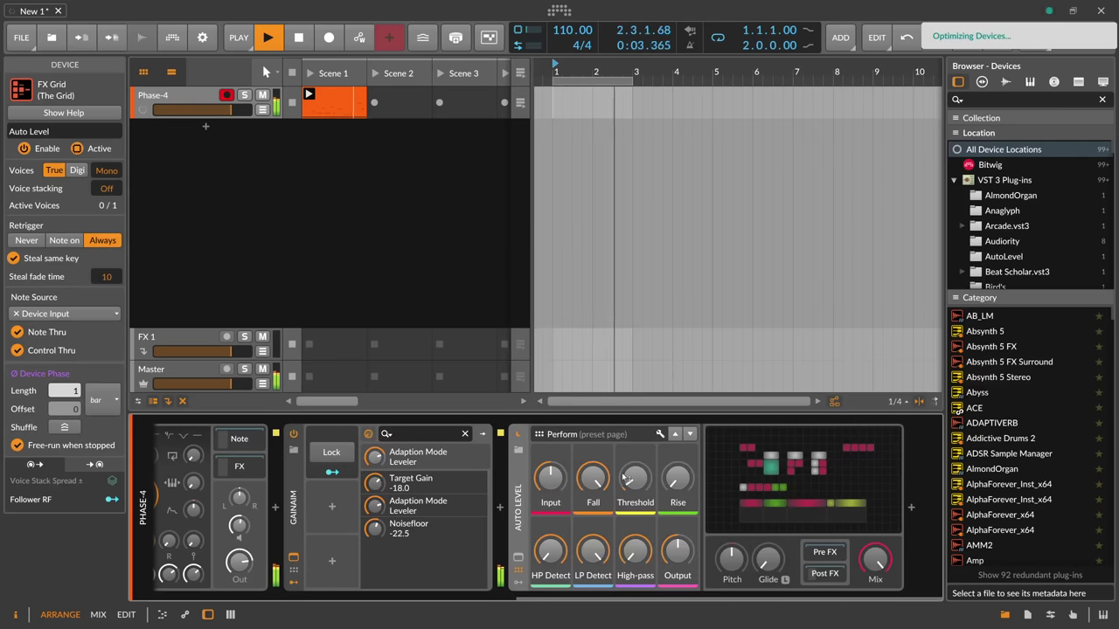
pyautogui.moveTo(627, 479); pyautogui.dragTo(625, 440)
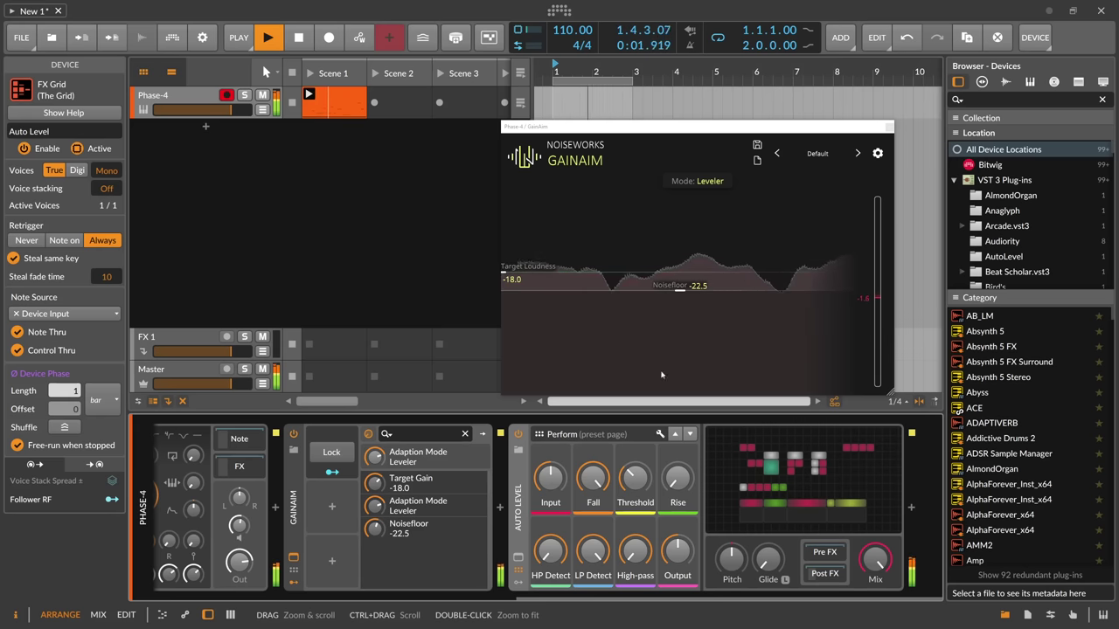
# Delete the Auto Level device from the Phase-4 chain, then reposition and close the GainAim window.
pyautogui.press('Delete')
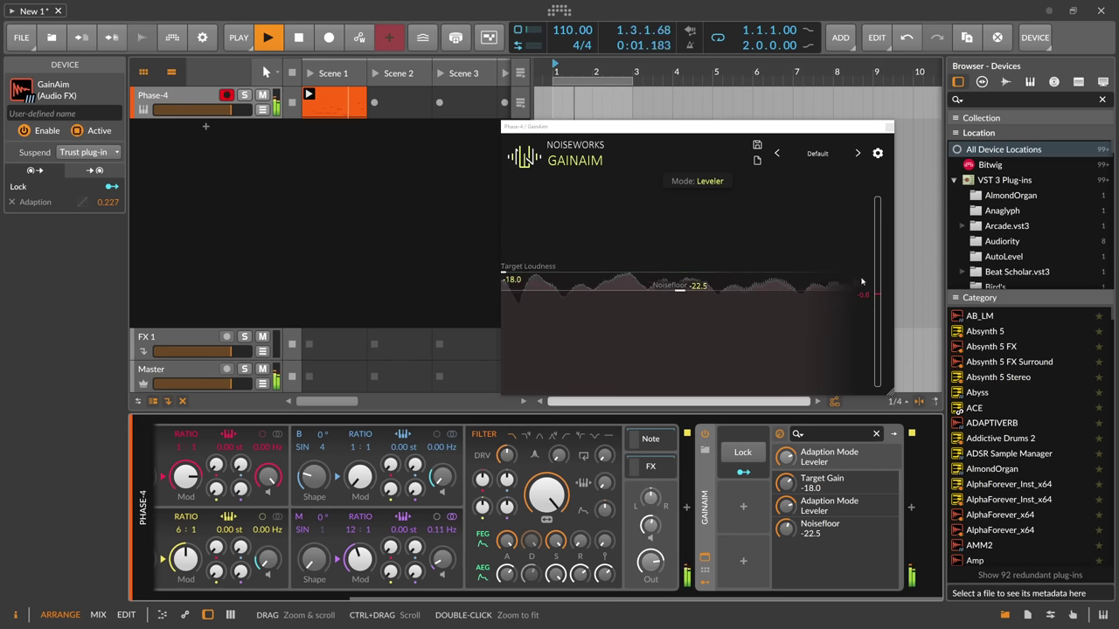
pyautogui.click(715, 183)
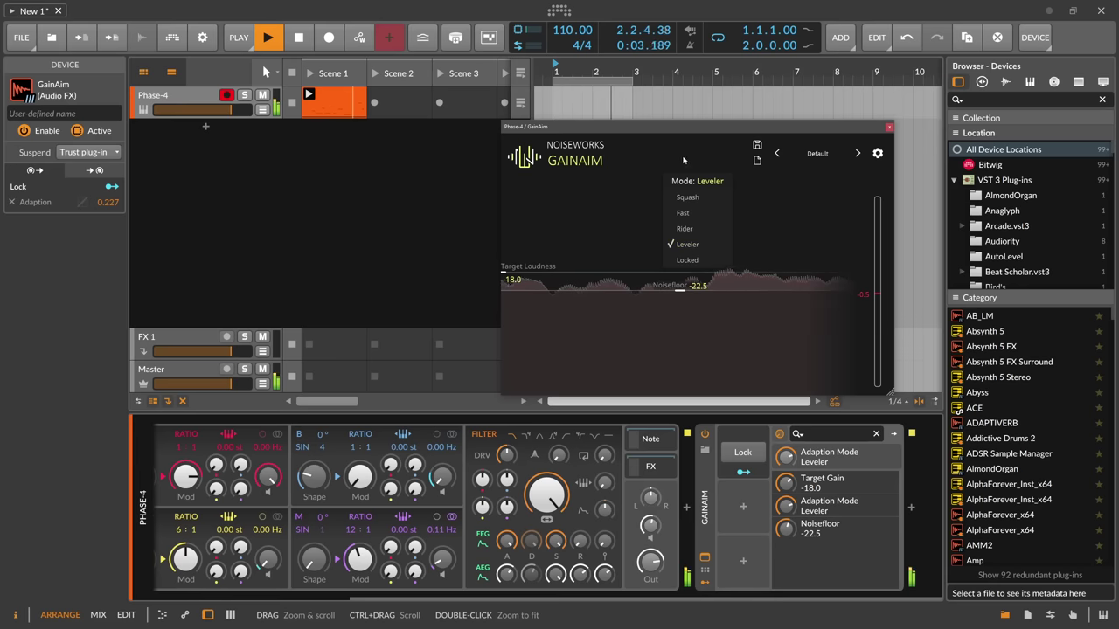
pyautogui.click(641, 128)
pyautogui.moveTo(641, 128); pyautogui.dragTo(665, 123)
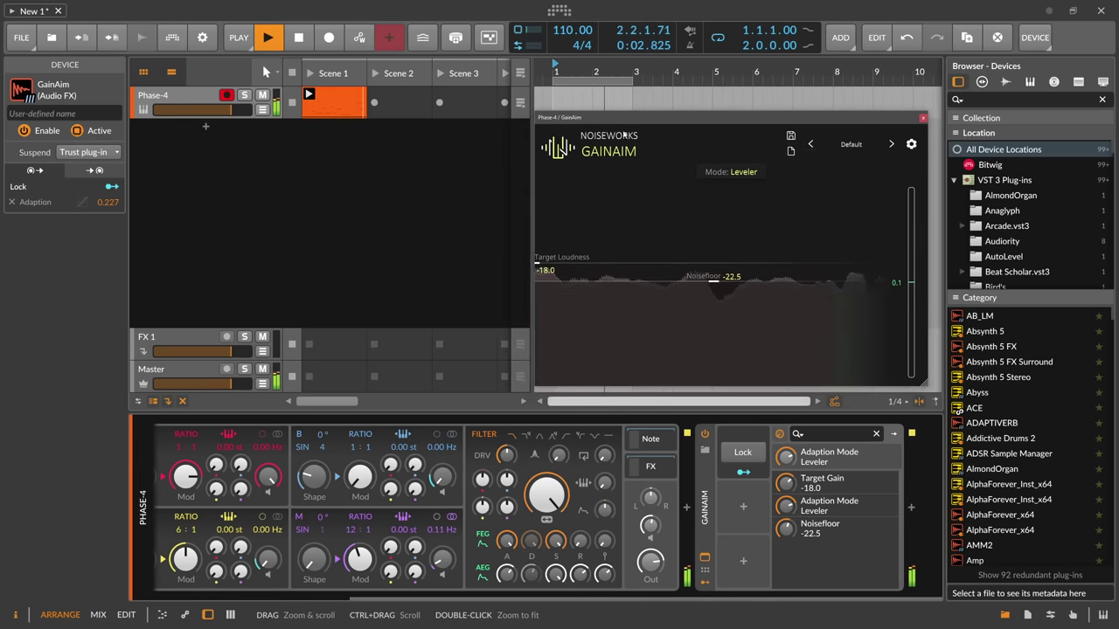
pyautogui.moveTo(614, 137); pyautogui.dragTo(627, 133)
pyautogui.click(922, 119)
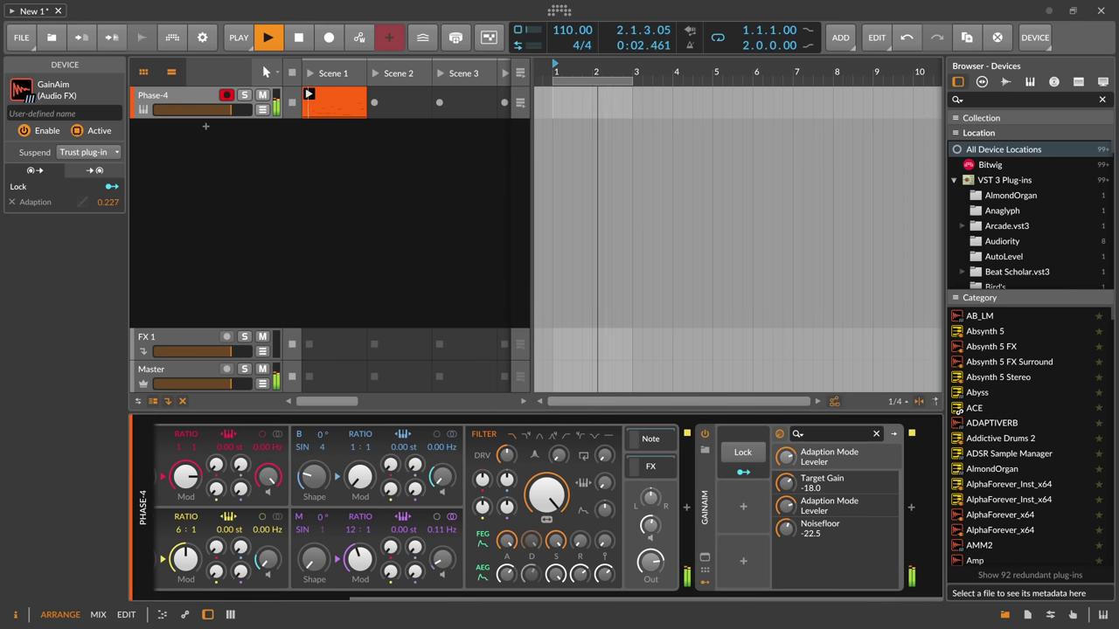
# Reopen the GainAim window briefly to check its leveling display.
pyautogui.click(382, 164)
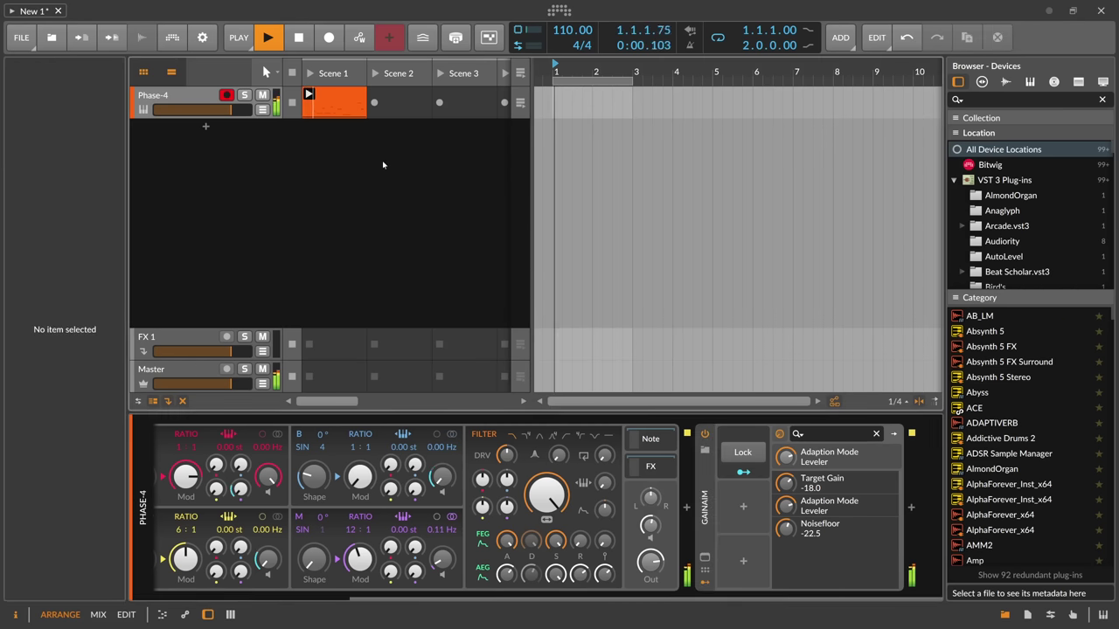
pyautogui.click(705, 556)
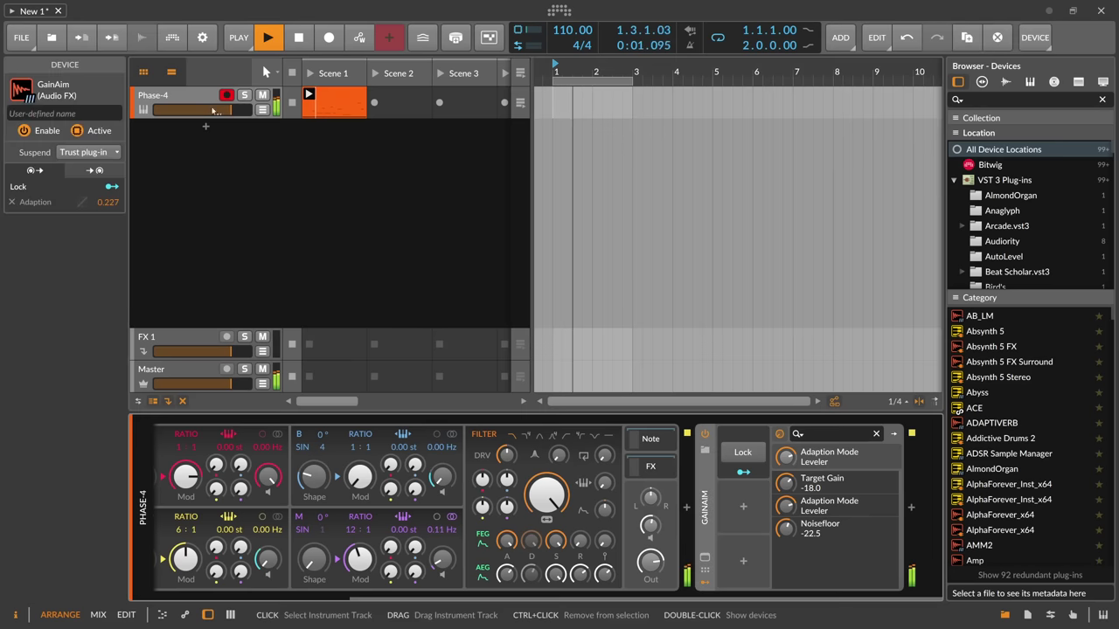
pyautogui.click(705, 556)
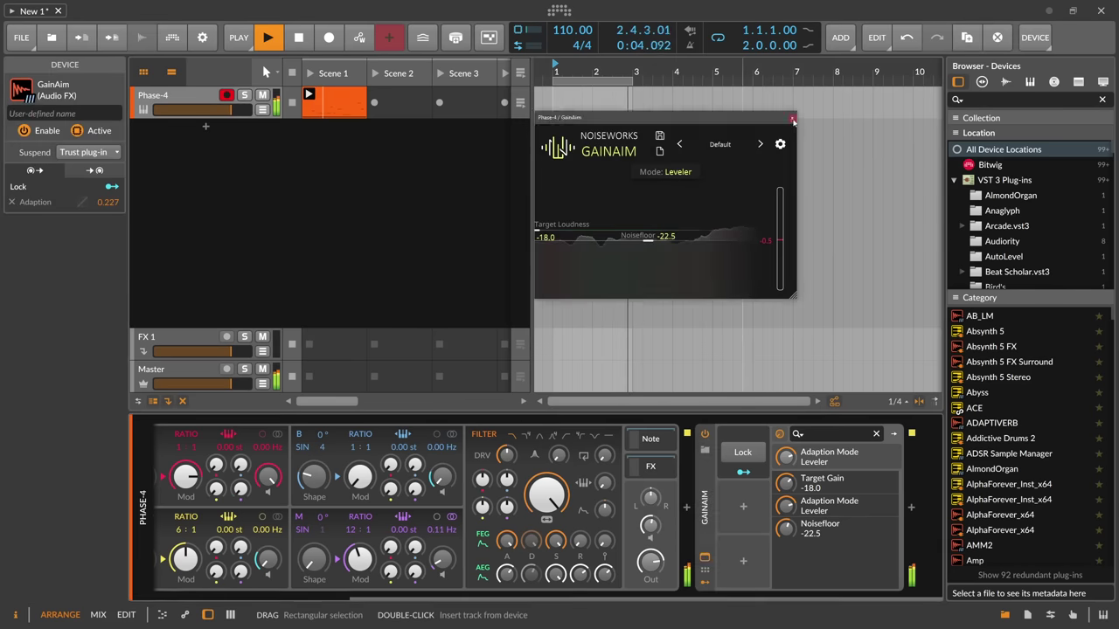
# Add a new instrument track below Phase-4 and load Microtonic on it by searching for "micro".
pyautogui.click(284, 155)
pyautogui.doubleClick(206, 129)
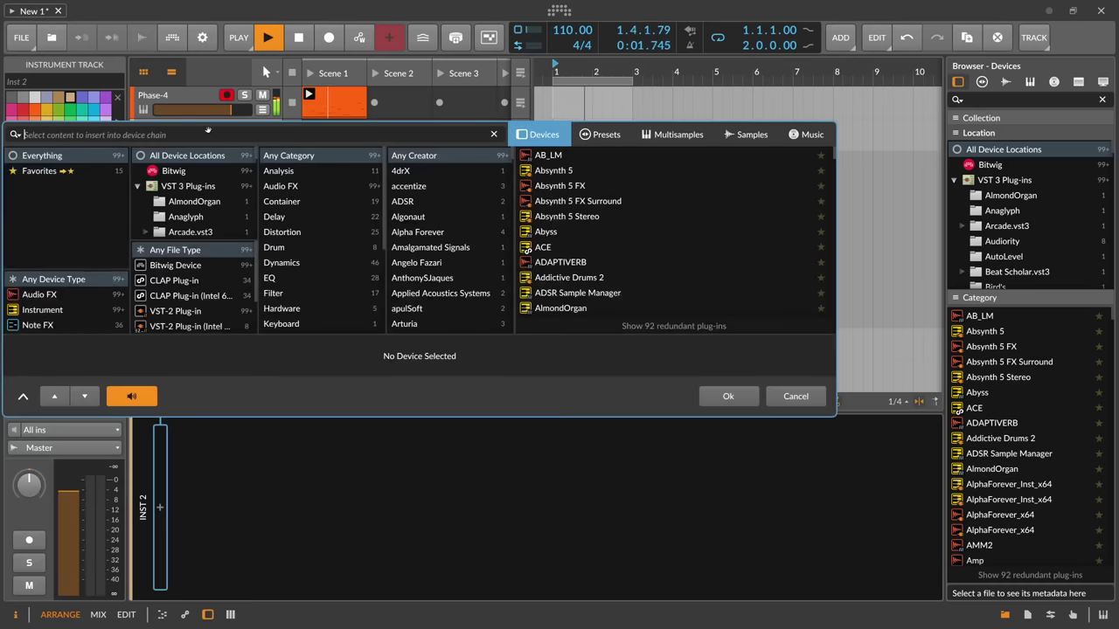
pyautogui.write('micro')
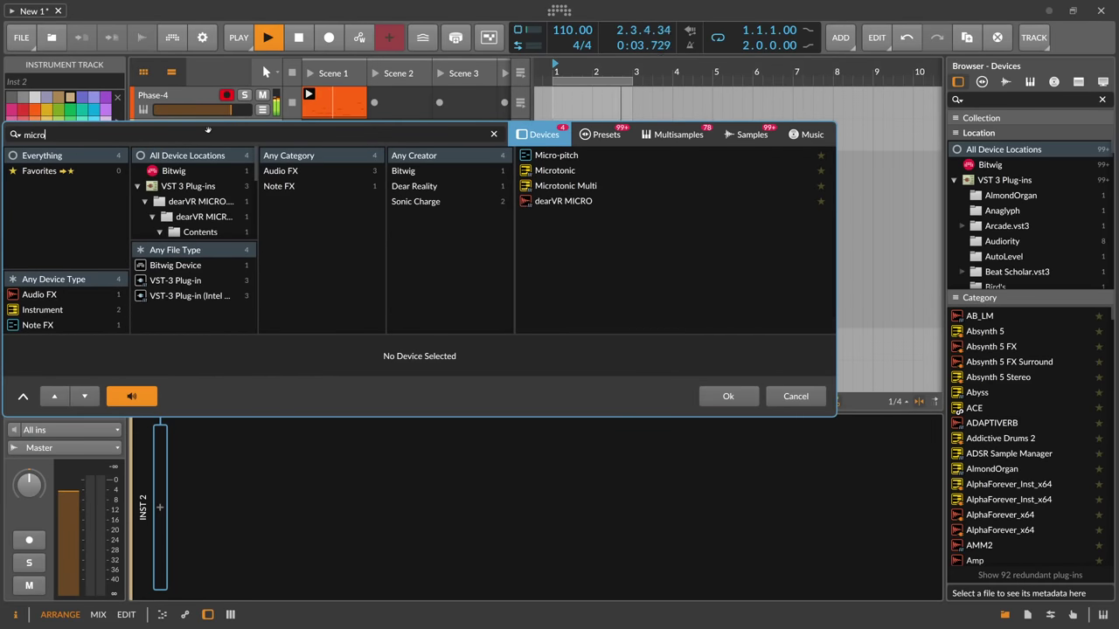
pyautogui.press('Down')
pyautogui.press('Down')
pyautogui.press('Return')
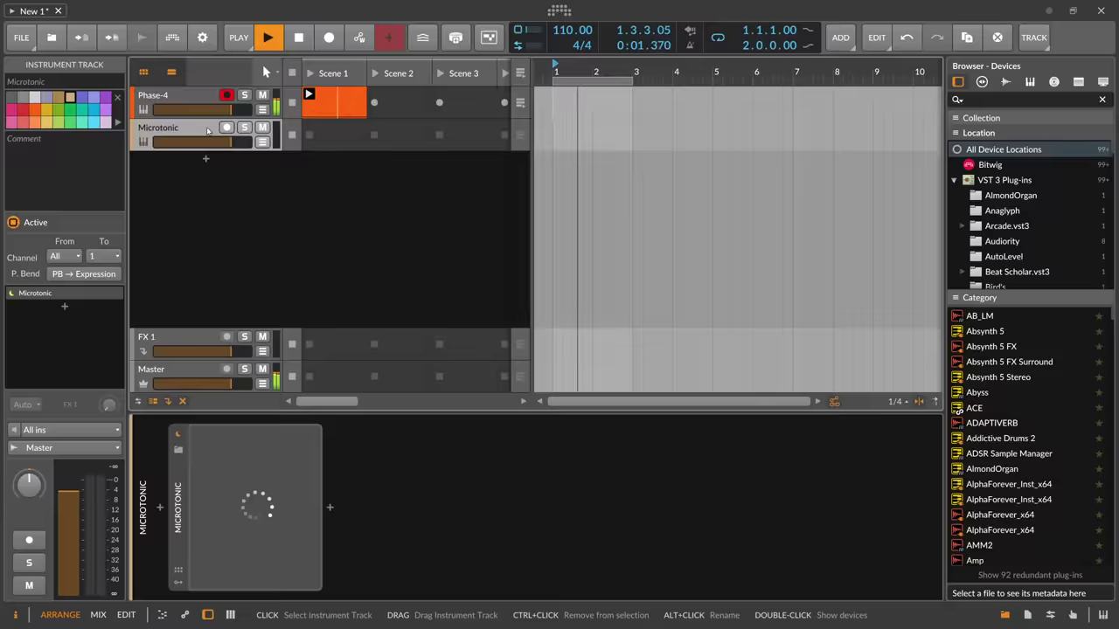
# Run Microtonic's BeatSpace script, randomize the drum kit several times, and close BeatSpace.
pyautogui.moveTo(394, 66); pyautogui.dragTo(463, 69)
pyautogui.click(937, 88)
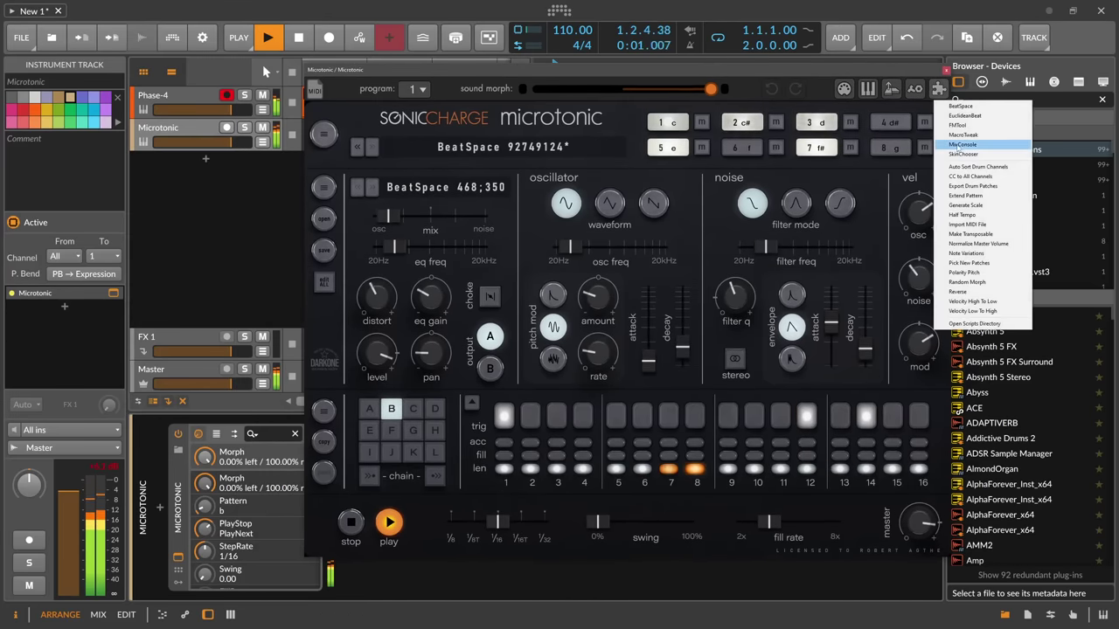
pyautogui.click(960, 105)
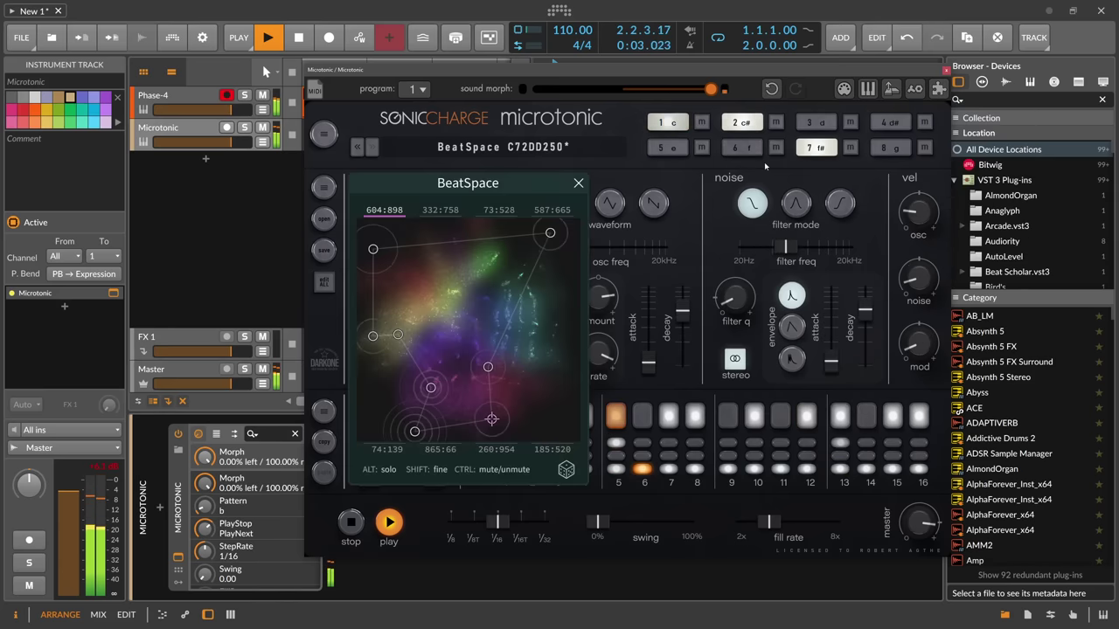
pyautogui.moveTo(465, 184); pyautogui.dragTo(567, 181)
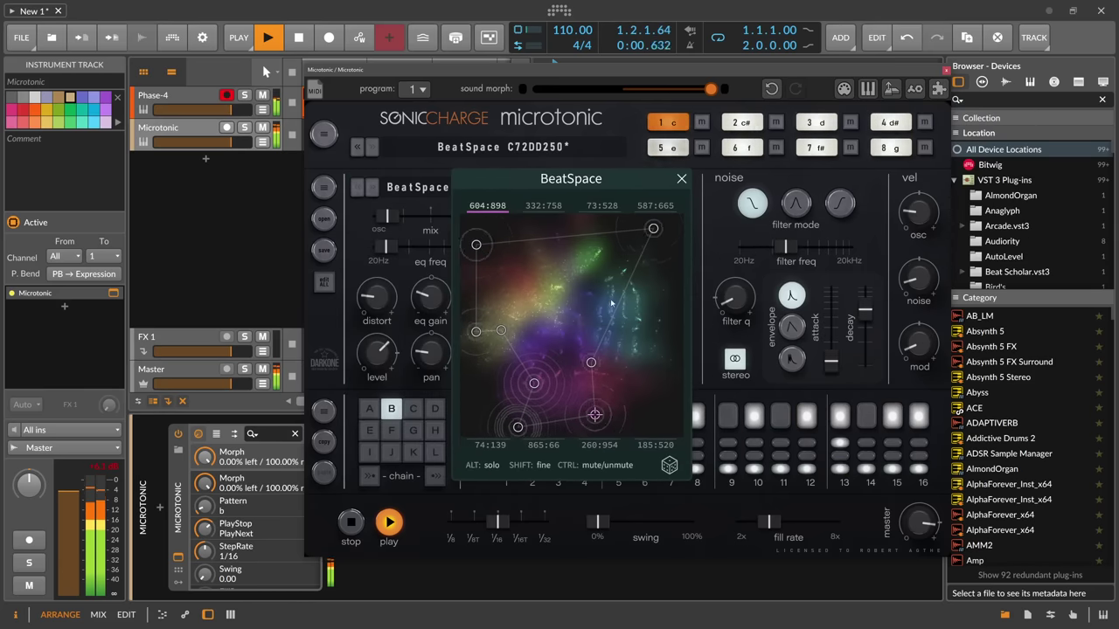
pyautogui.click(669, 465)
pyautogui.click(669, 465)
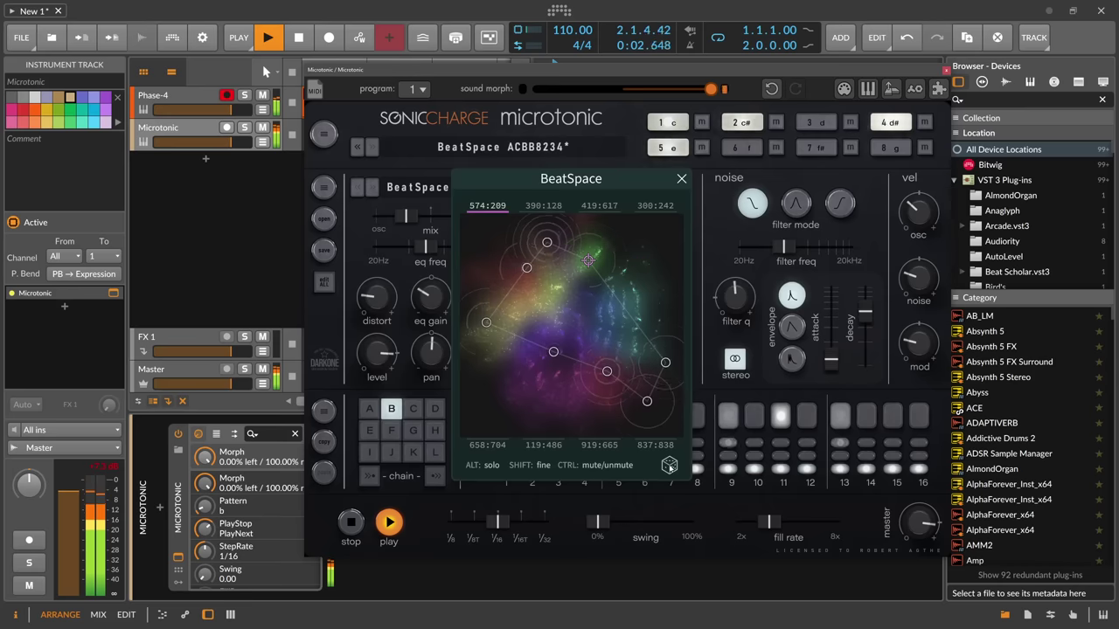
pyautogui.click(668, 465)
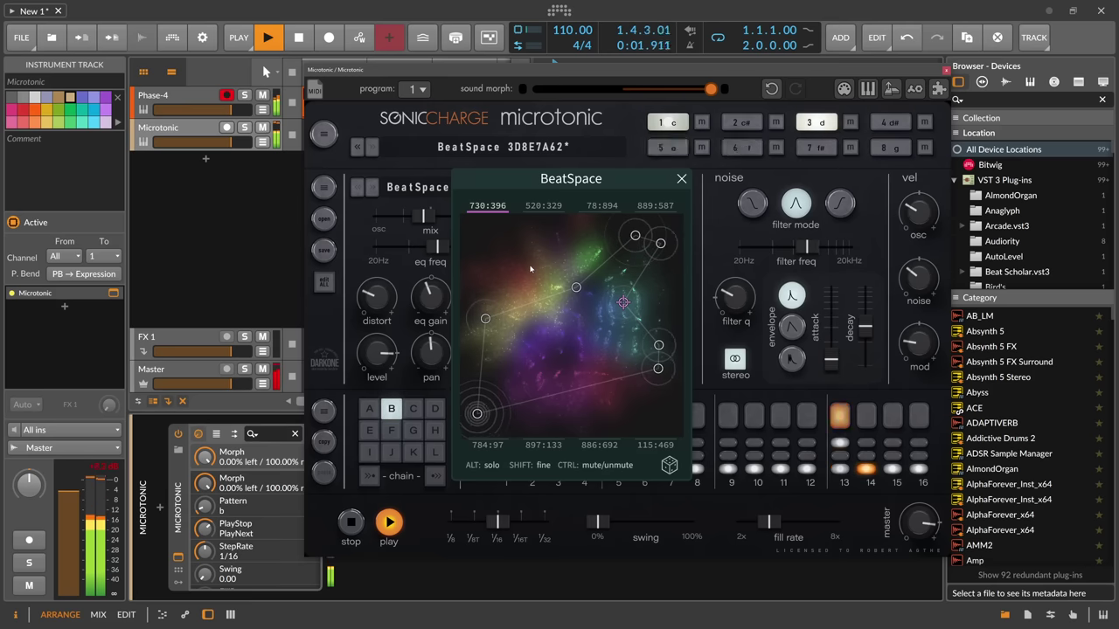
pyautogui.click(669, 465)
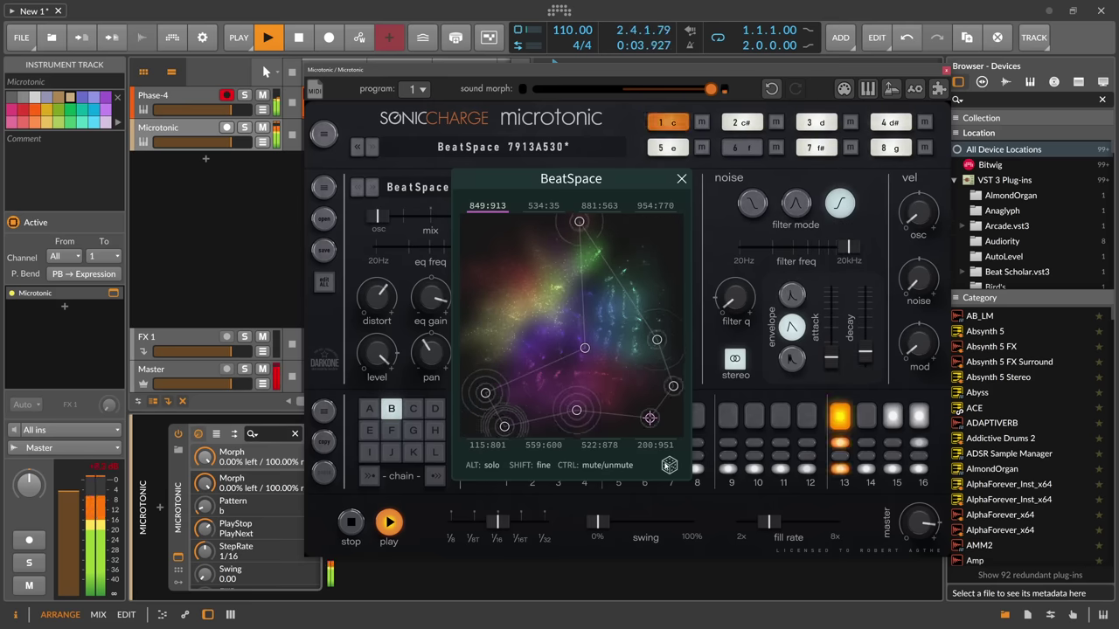
pyautogui.click(669, 465)
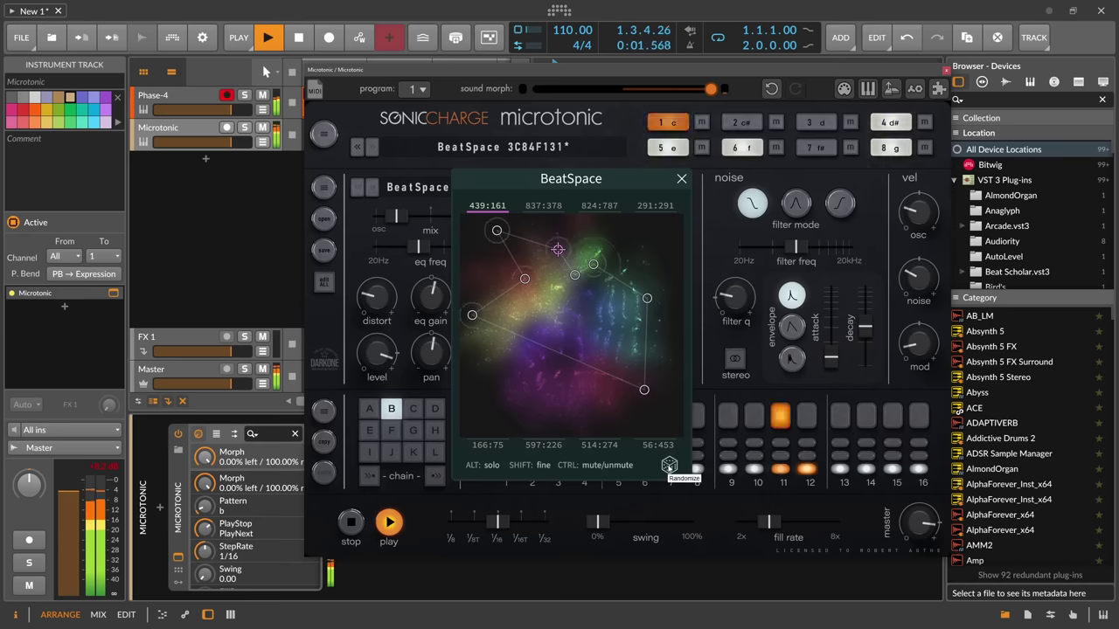
pyautogui.click(668, 465)
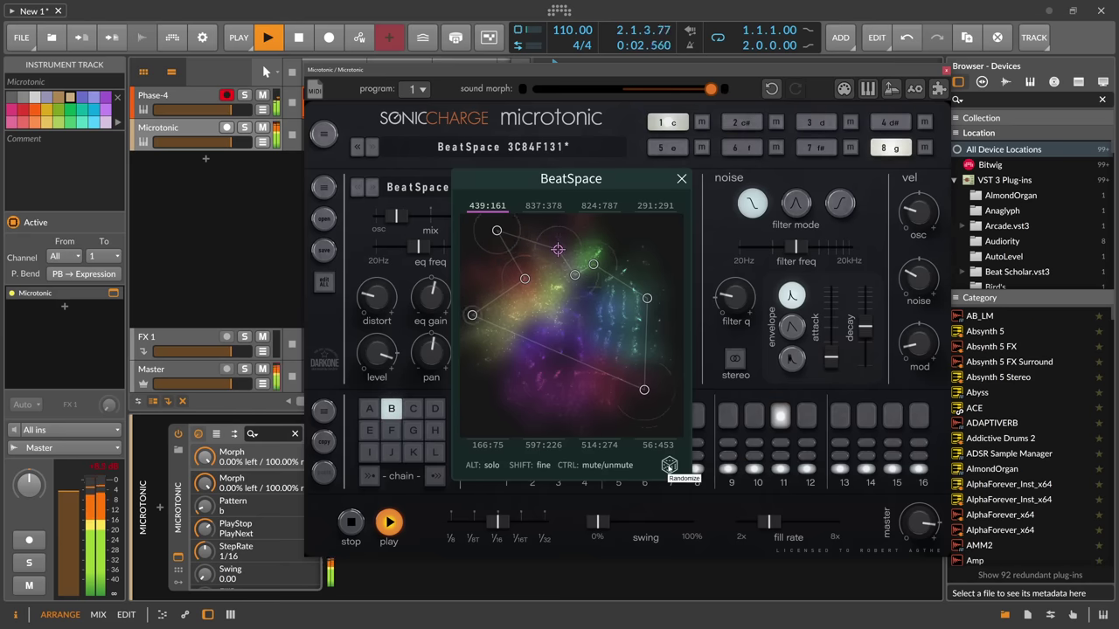
pyautogui.click(681, 180)
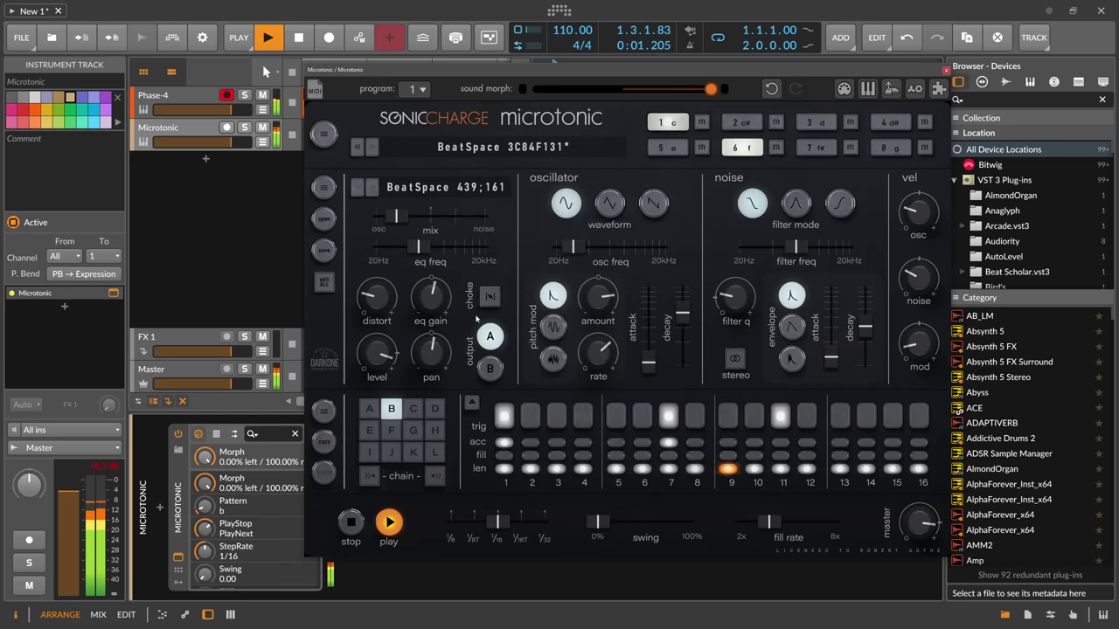
# Apply Microtonic's Polarity Pitch script before and after setting drum channel 1's oscillator frequency to 52.07 Hz.
pyautogui.moveTo(695, 71); pyautogui.dragTo(677, 73)
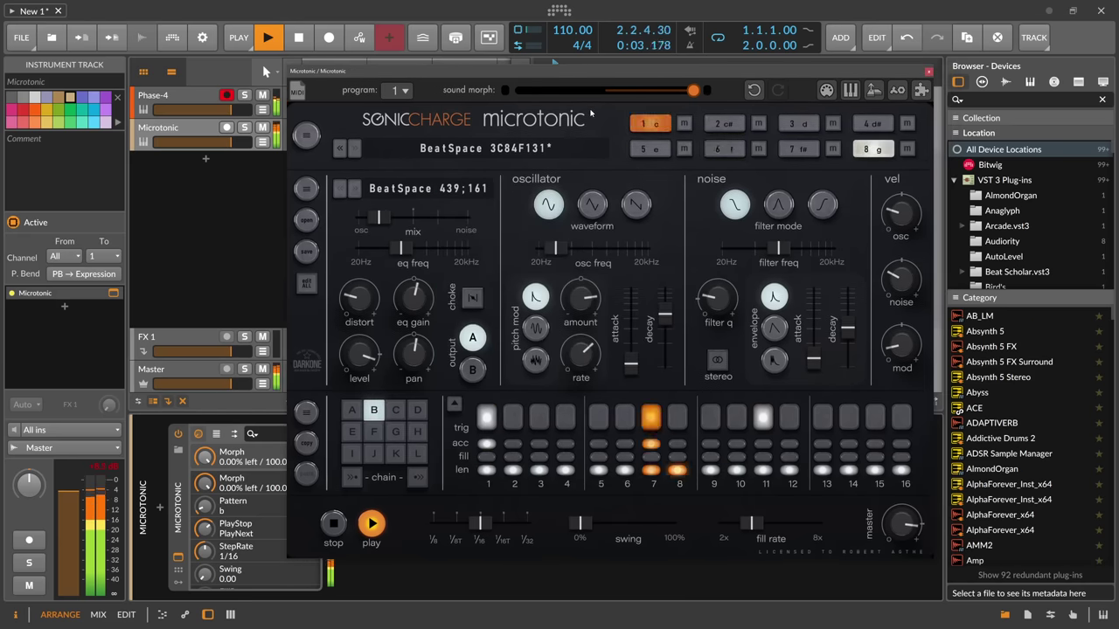
pyautogui.click(920, 90)
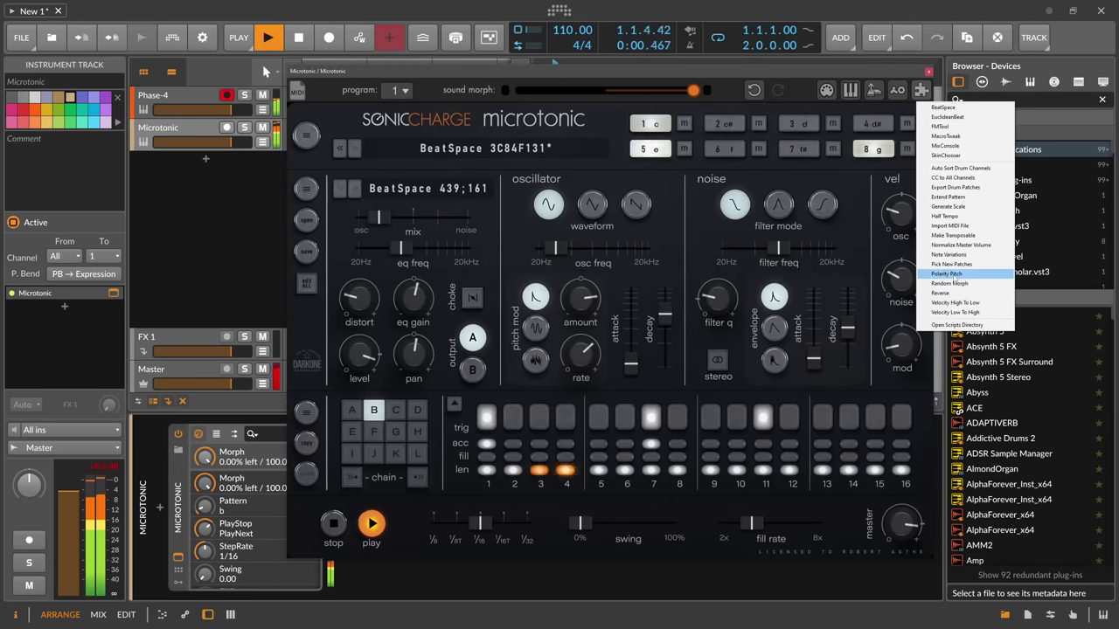
pyautogui.click(953, 275)
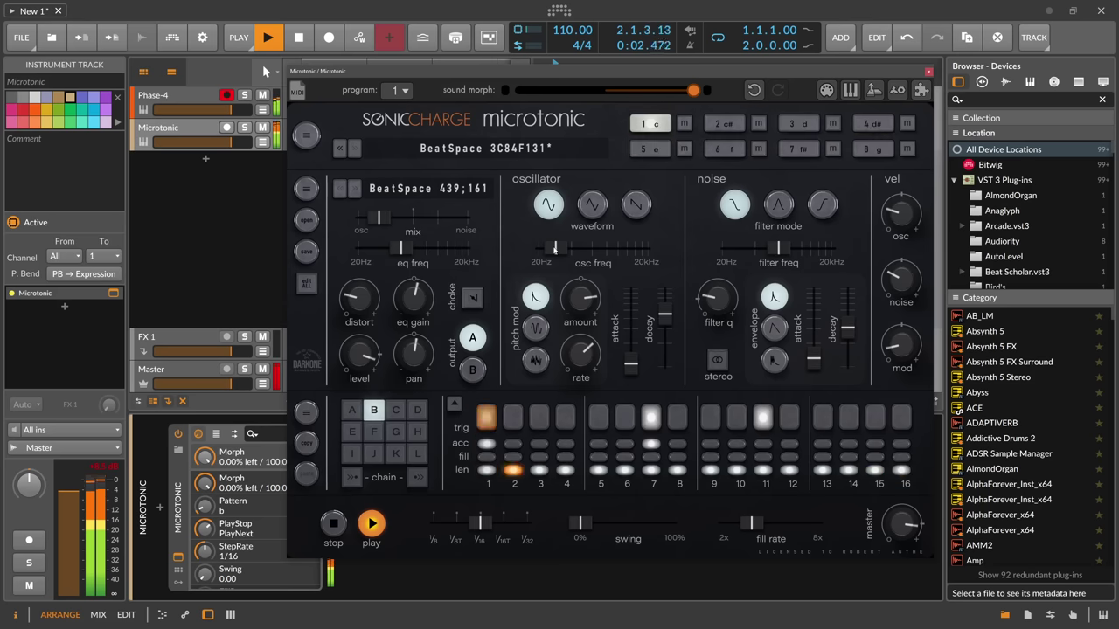
pyautogui.moveTo(554, 248); pyautogui.dragTo(557, 249)
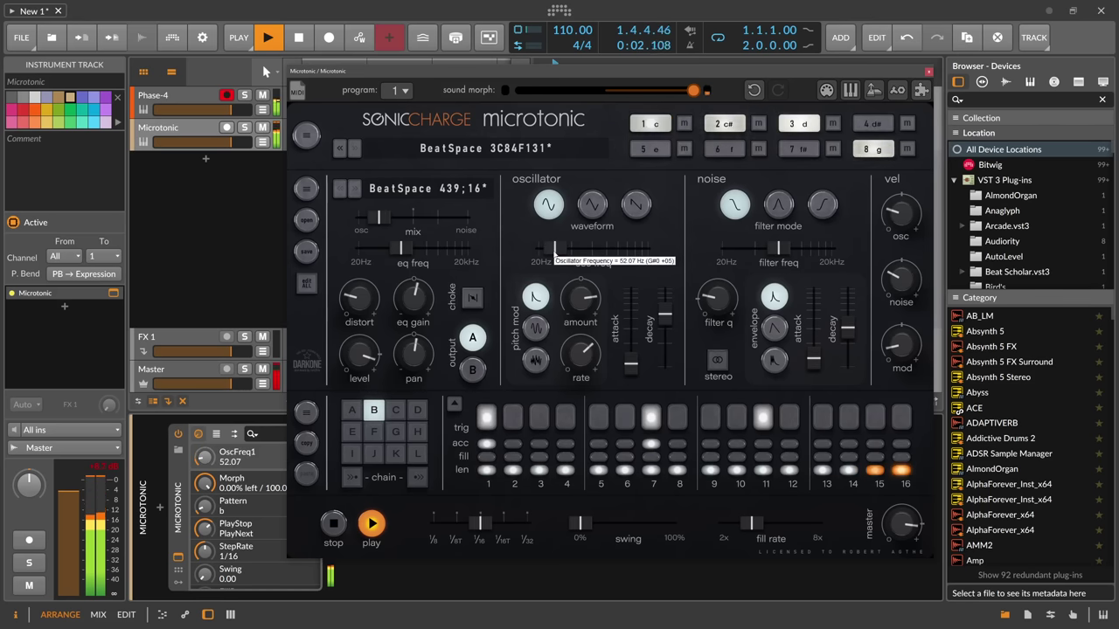
pyautogui.click(922, 90)
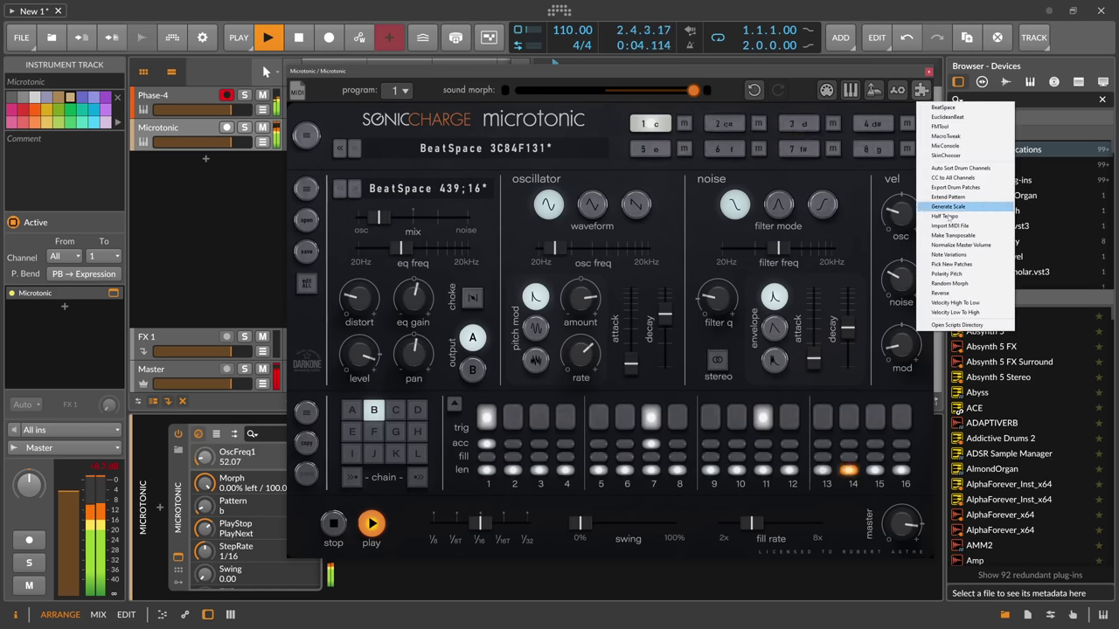
pyautogui.click(937, 274)
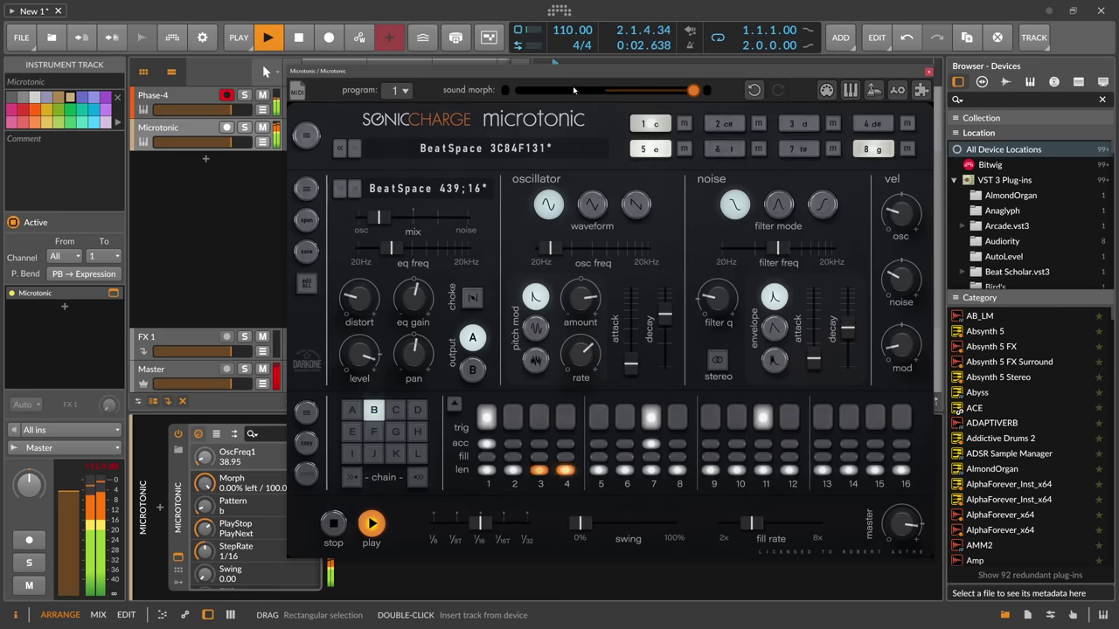
# Move the Microtonic window aside and audition Phase-4 and Microtonic soloed in turn, leaving both unsoloed.
pyautogui.moveTo(573, 78); pyautogui.dragTo(643, 75)
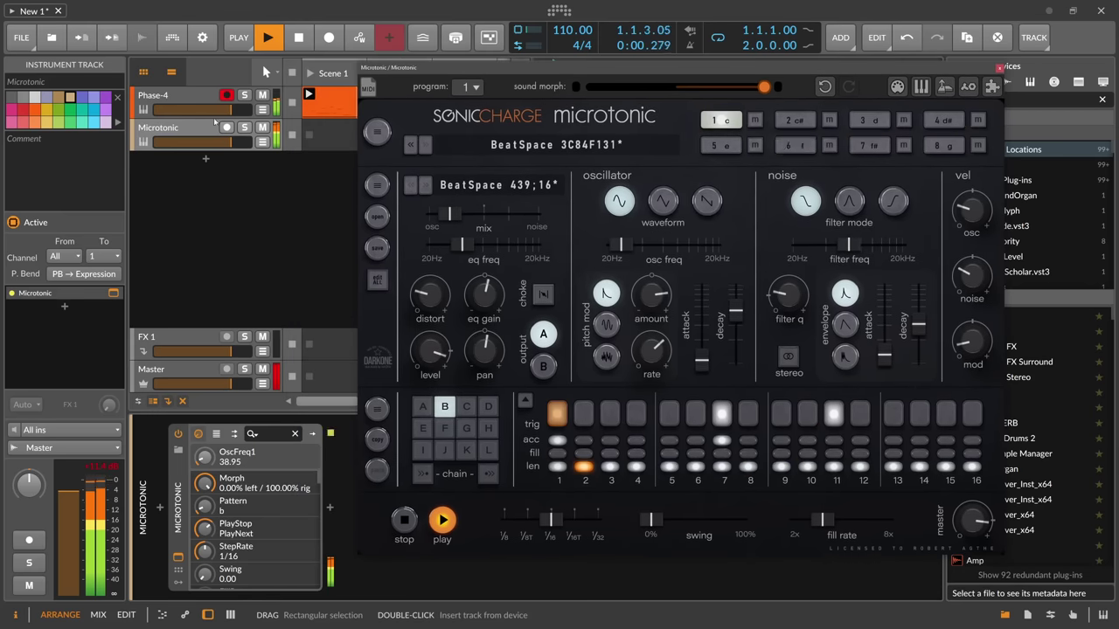
pyautogui.click(195, 94)
pyautogui.click(244, 94)
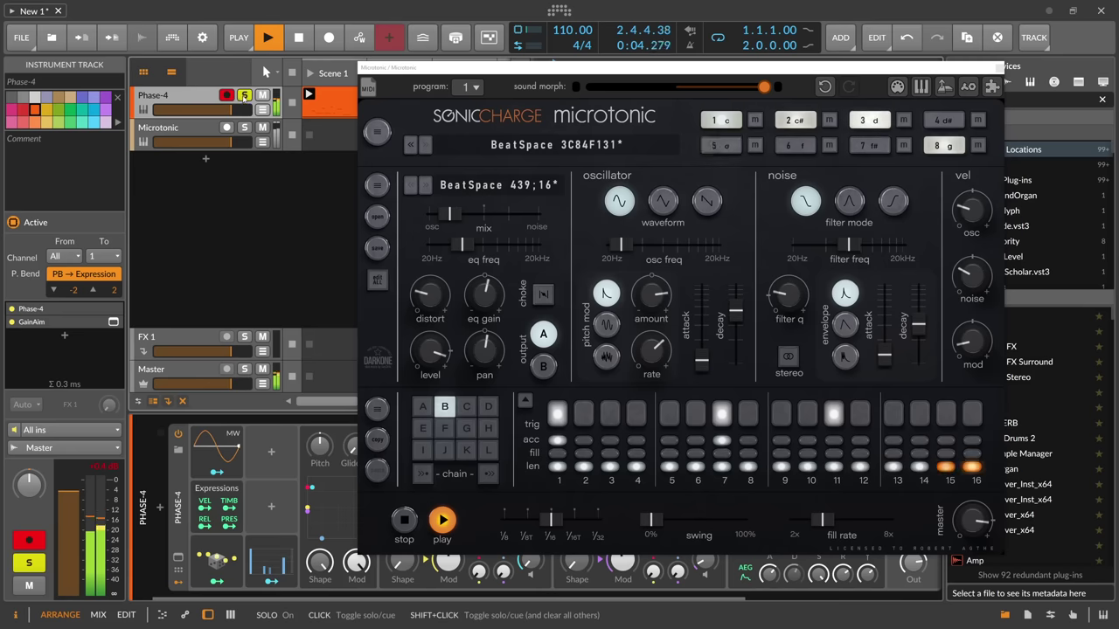
pyautogui.click(245, 128)
pyautogui.click(245, 128)
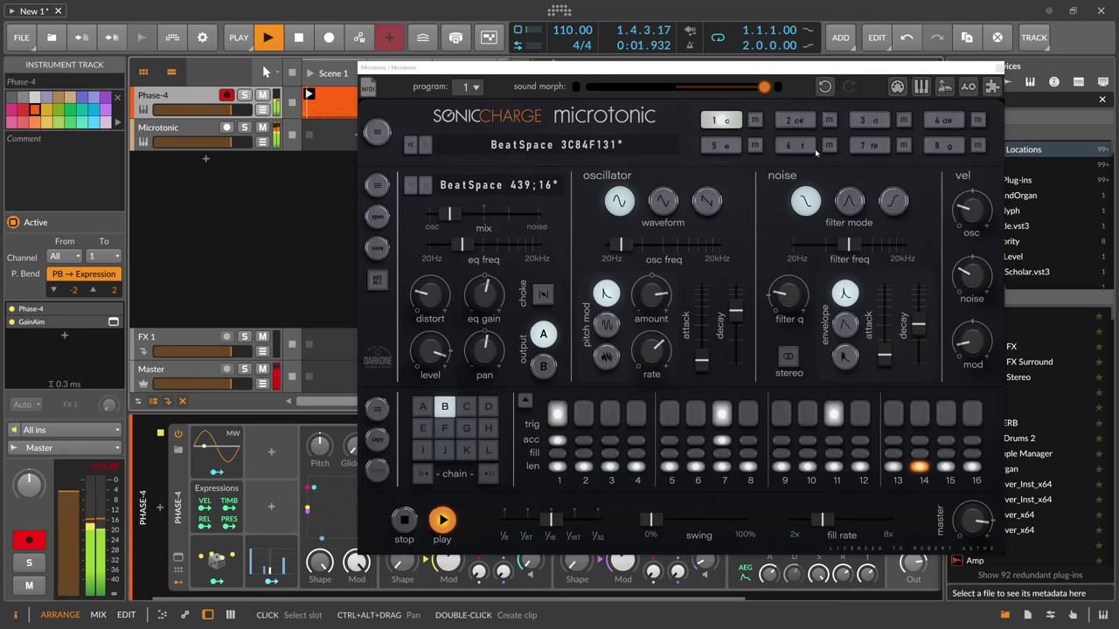
# Reopen BeatSpace in Microtonic and randomize the drum kit again, with the Microtonic track soloed.
pyautogui.click(993, 88)
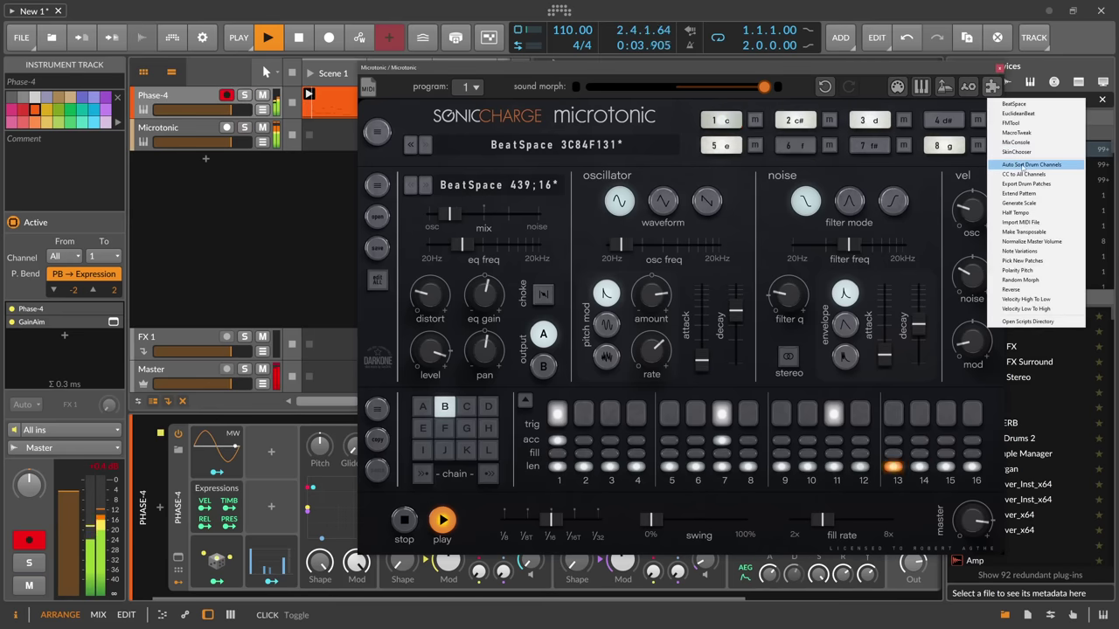
pyautogui.click(1014, 103)
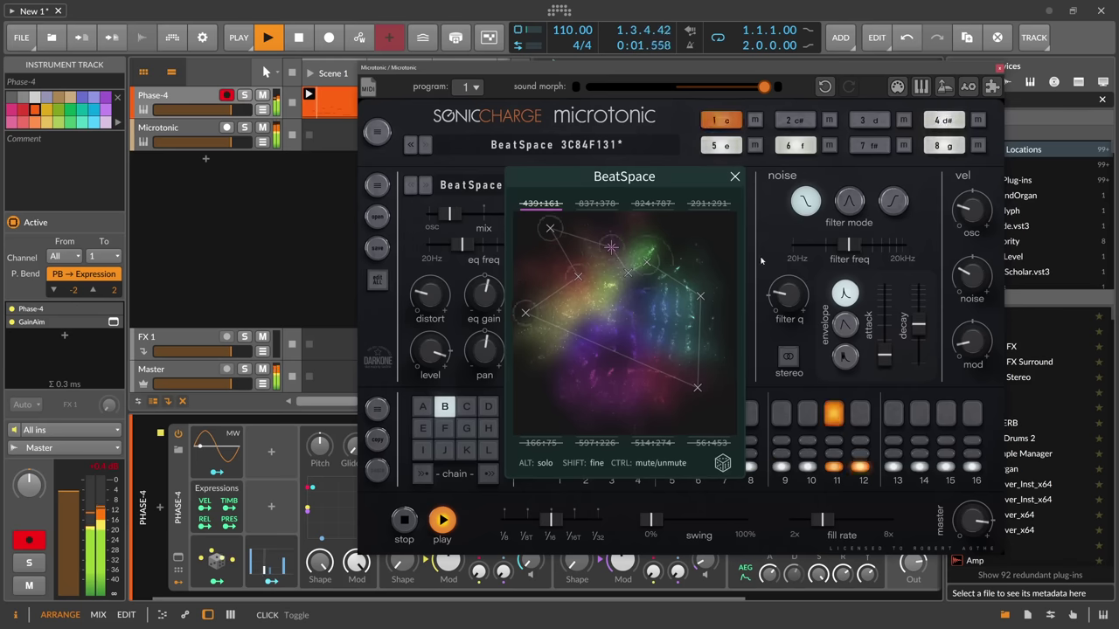
pyautogui.click(722, 463)
pyautogui.click(722, 464)
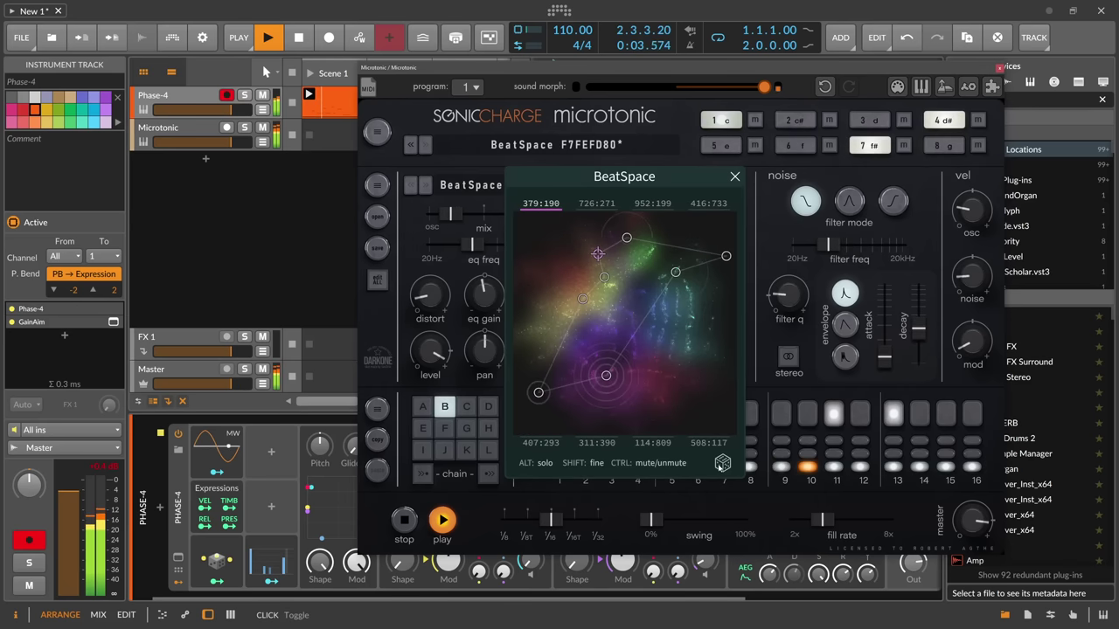
pyautogui.click(722, 464)
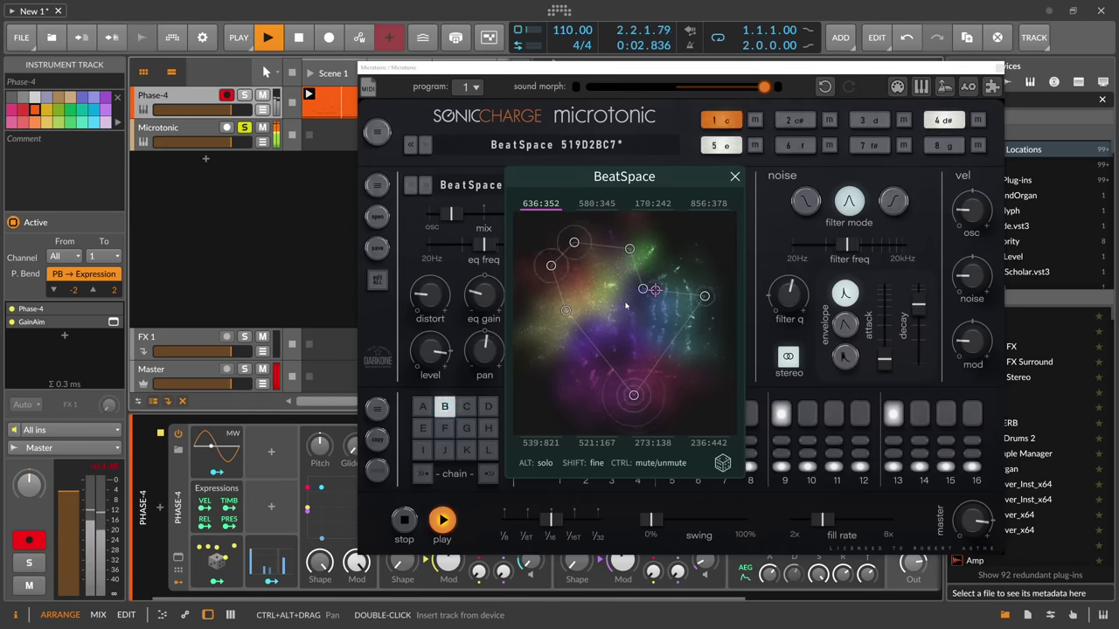
# Apply the Polarity Pitch script to the randomized kit, close BeatSpace, and unsolo the Microtonic track.
pyautogui.click(992, 85)
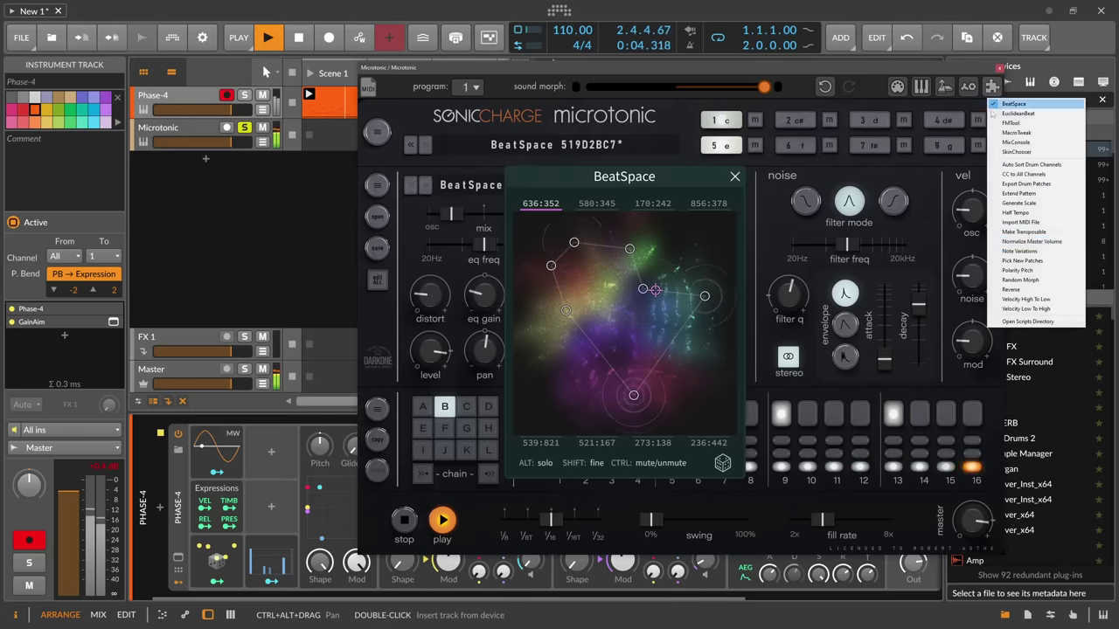
pyautogui.click(1017, 272)
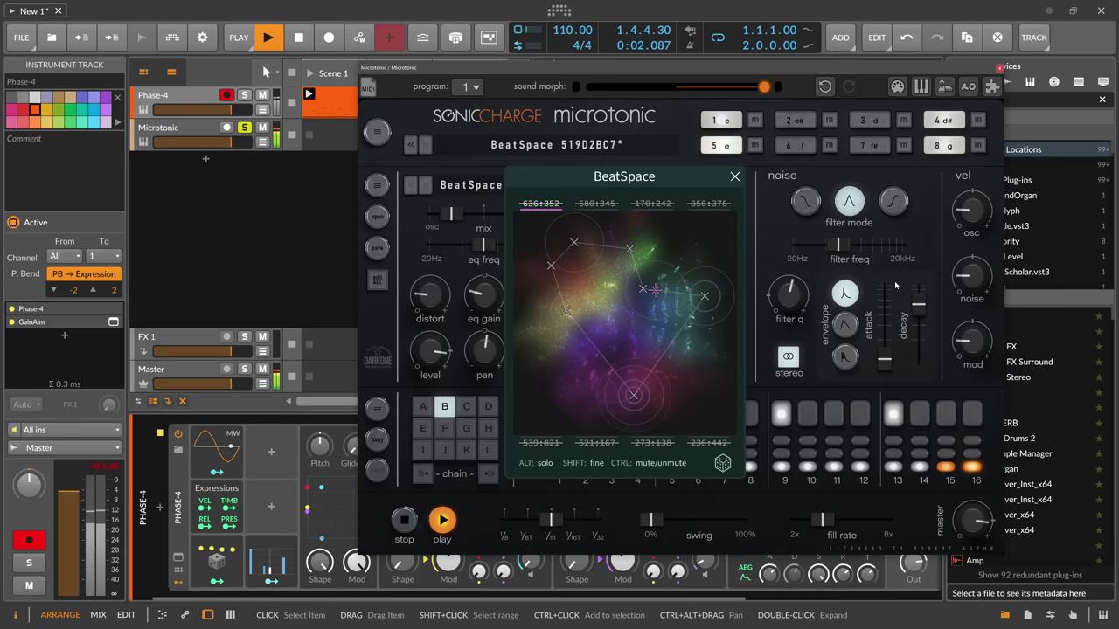
pyautogui.click(734, 176)
pyautogui.click(246, 128)
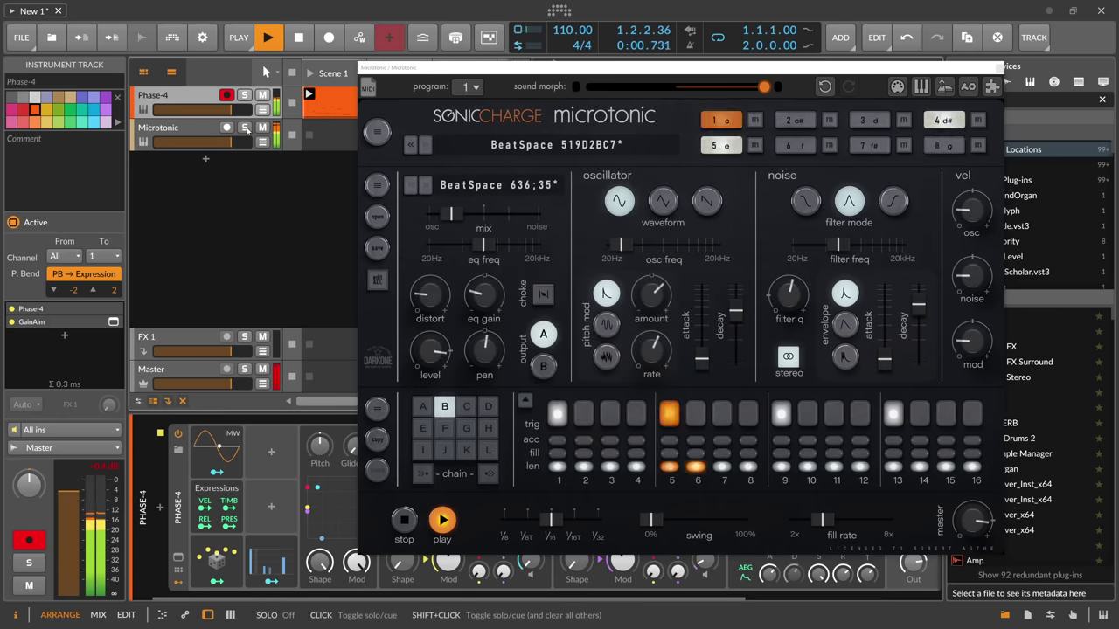
# Close the Microtonic window and insert dblue Glitch v1.3 after Microtonic on the Microtonic track.
pyautogui.click(999, 67)
pyautogui.moveTo(594, 598); pyautogui.dragTo(813, 599)
pyautogui.click(191, 142)
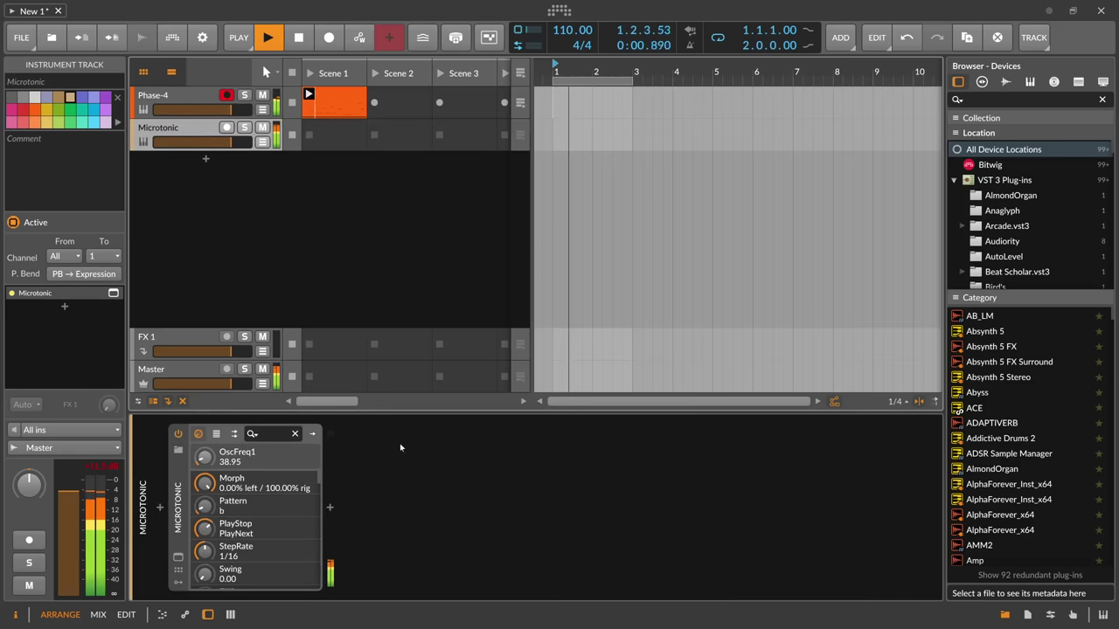
pyautogui.click(331, 507)
pyautogui.write('glitch')
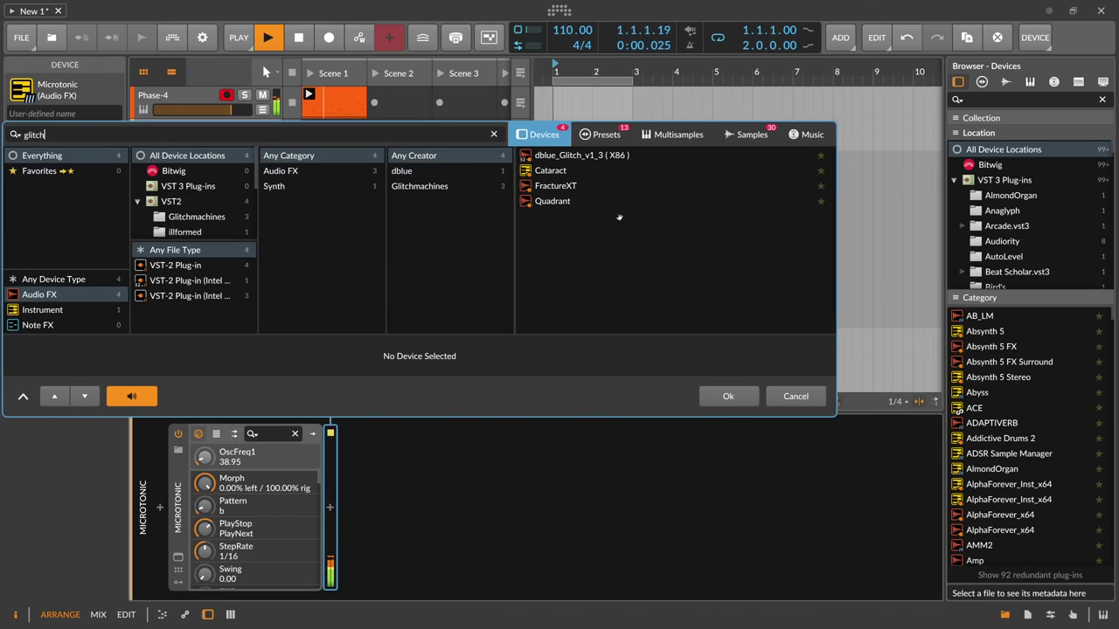
pyautogui.doubleClick(580, 154)
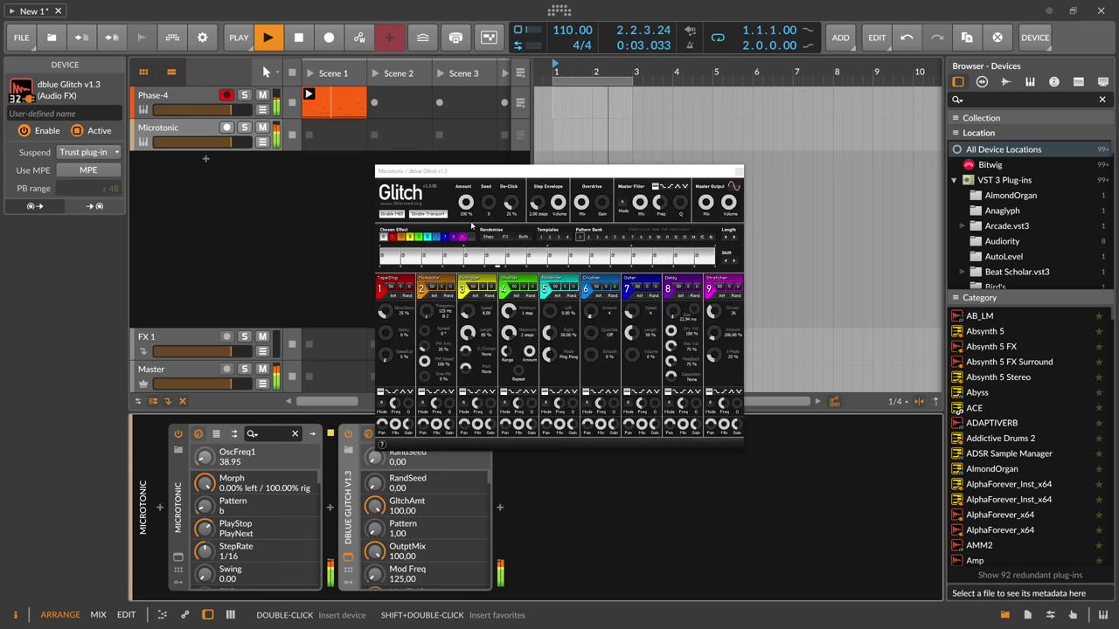
# Randomize both the steps and effects in dblue Glitch, set its output mix to 17.78, and close its window.
pyautogui.click(523, 237)
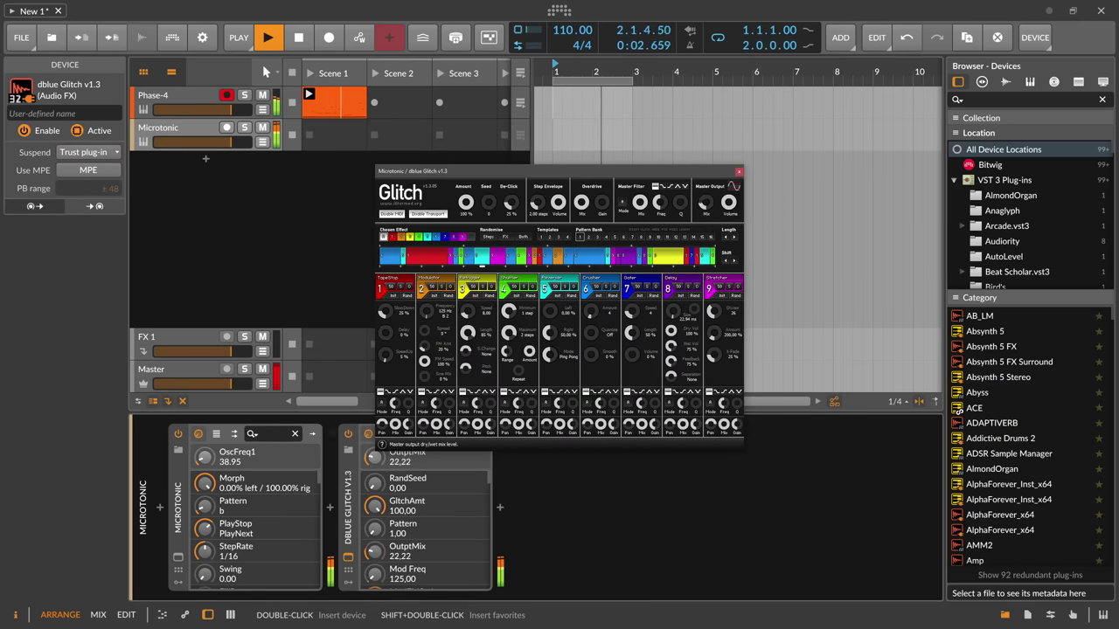
pyautogui.click(738, 171)
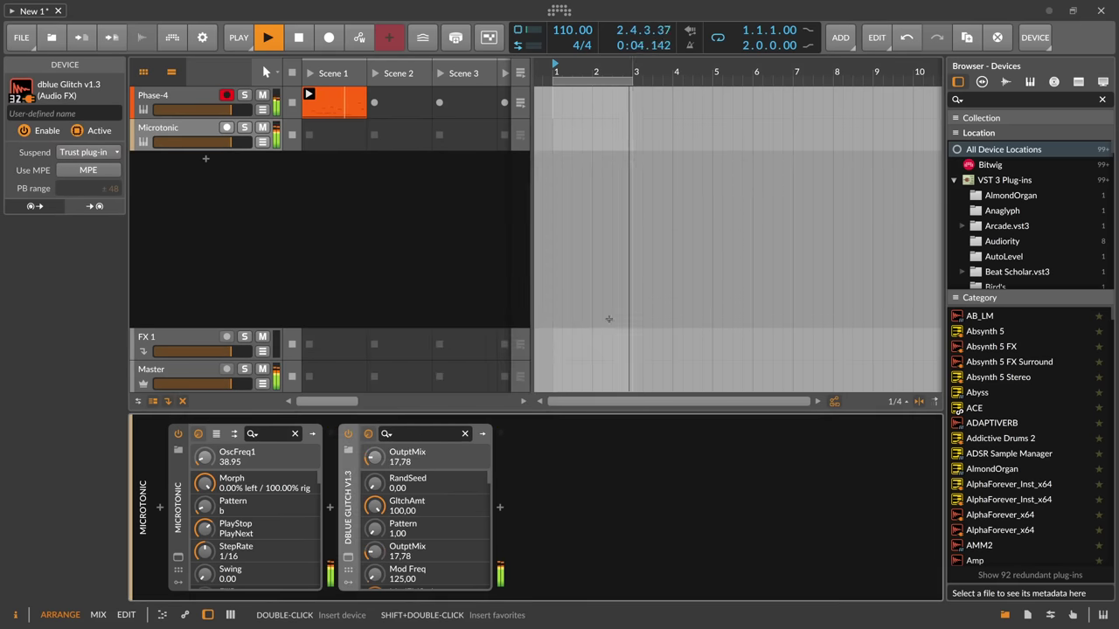
# Insert a Crossover preset after dblue Glitch on the Microtonic track.
pyautogui.click(500, 508)
pyautogui.write('cross')
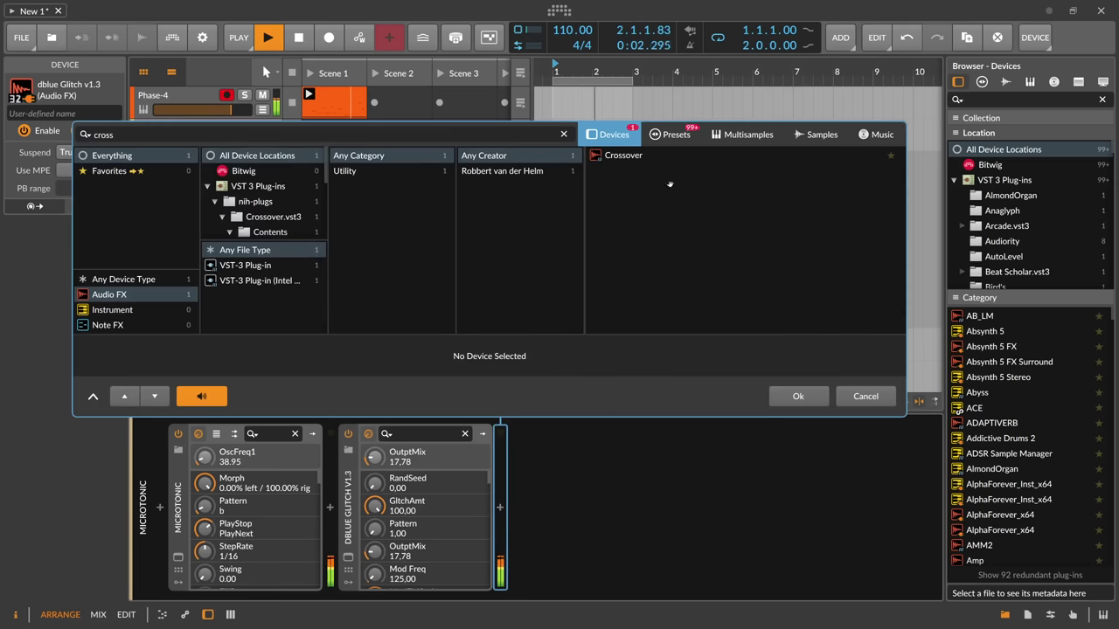
pyautogui.click(671, 134)
pyautogui.doubleClick(704, 171)
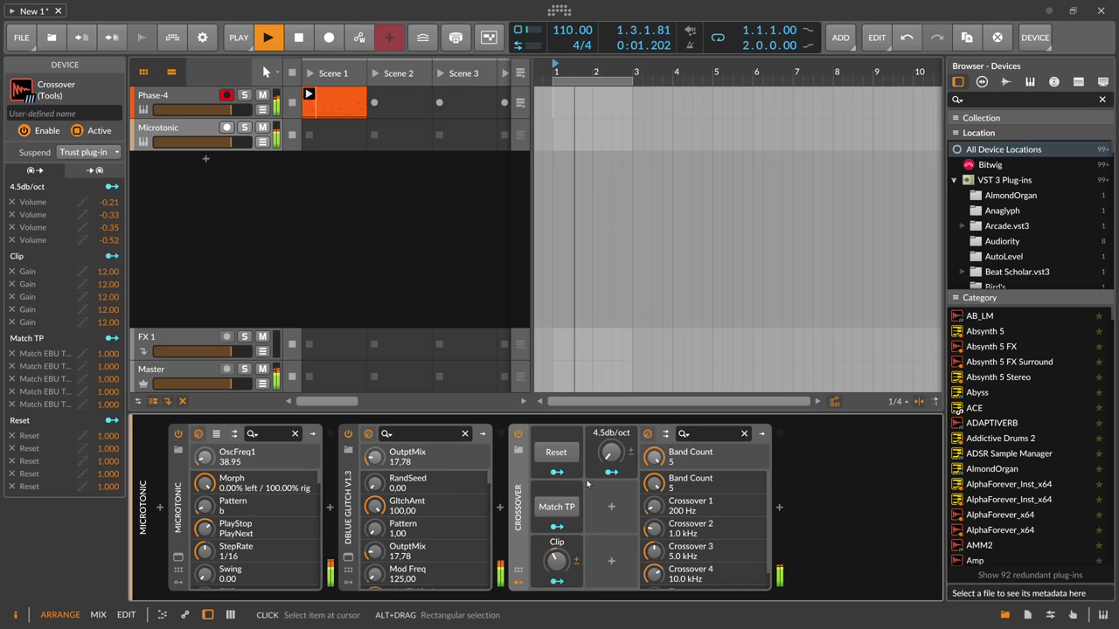
pyautogui.click(339, 301)
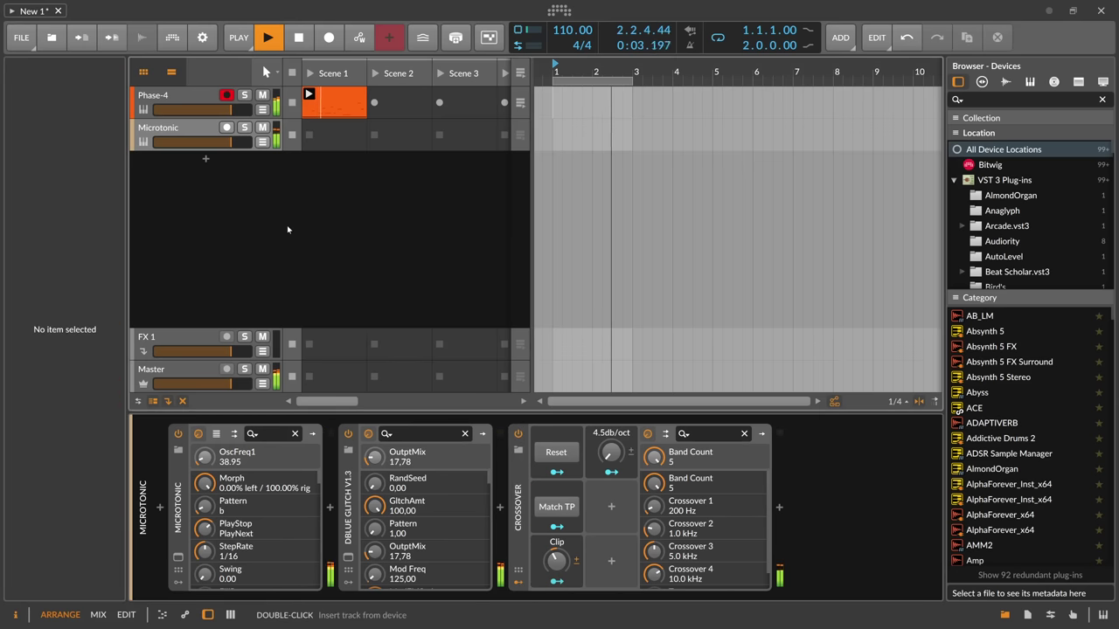
pyautogui.click(278, 219)
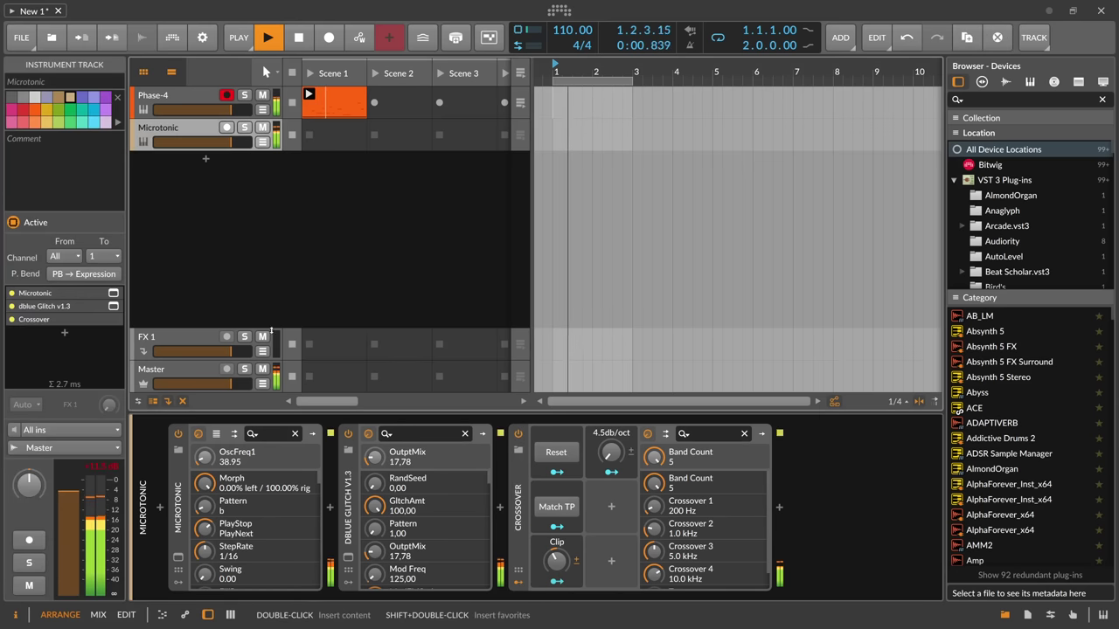
# Mute the Master track and examine the Crossover's band layers and the devices inside Band 4 and Band 2.
pyautogui.click(262, 369)
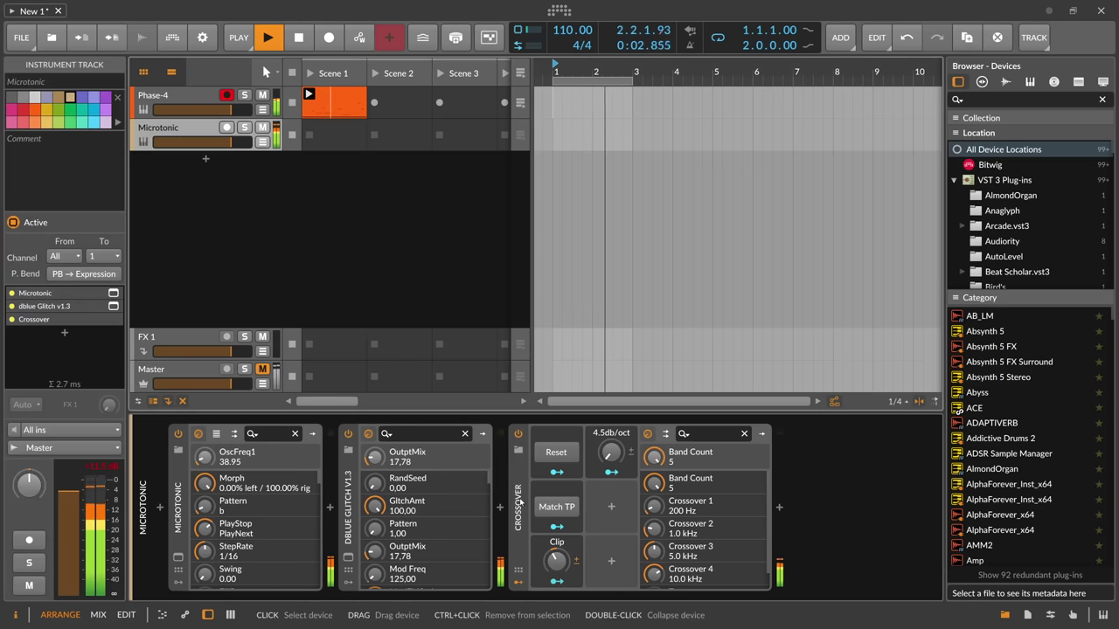
pyautogui.click(520, 507)
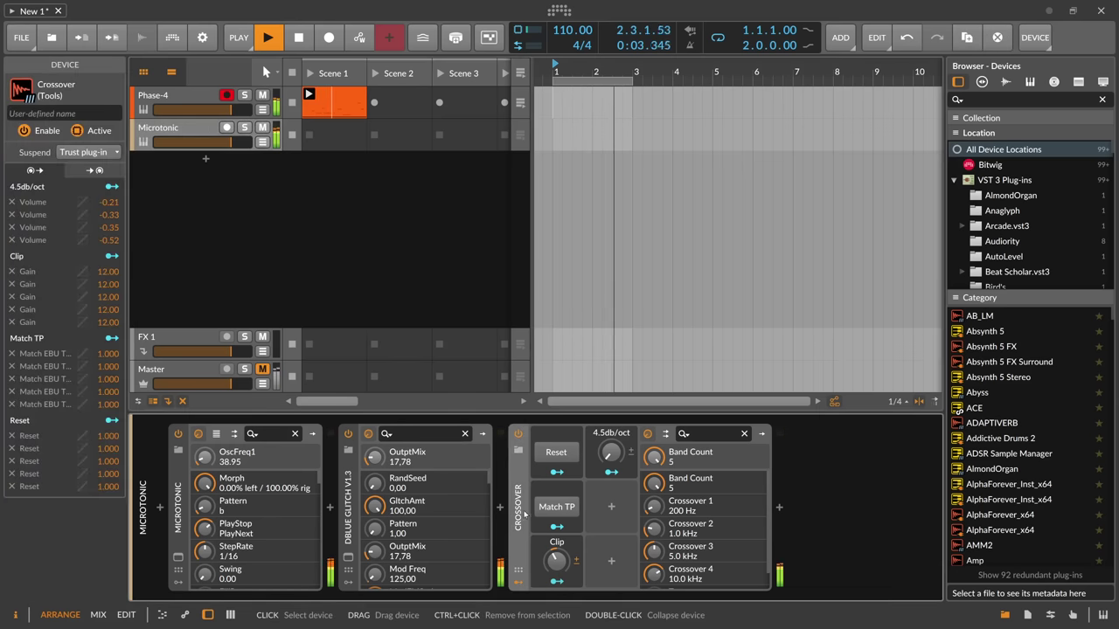
pyautogui.click(665, 433)
pyautogui.click(669, 497)
pyautogui.click(673, 517)
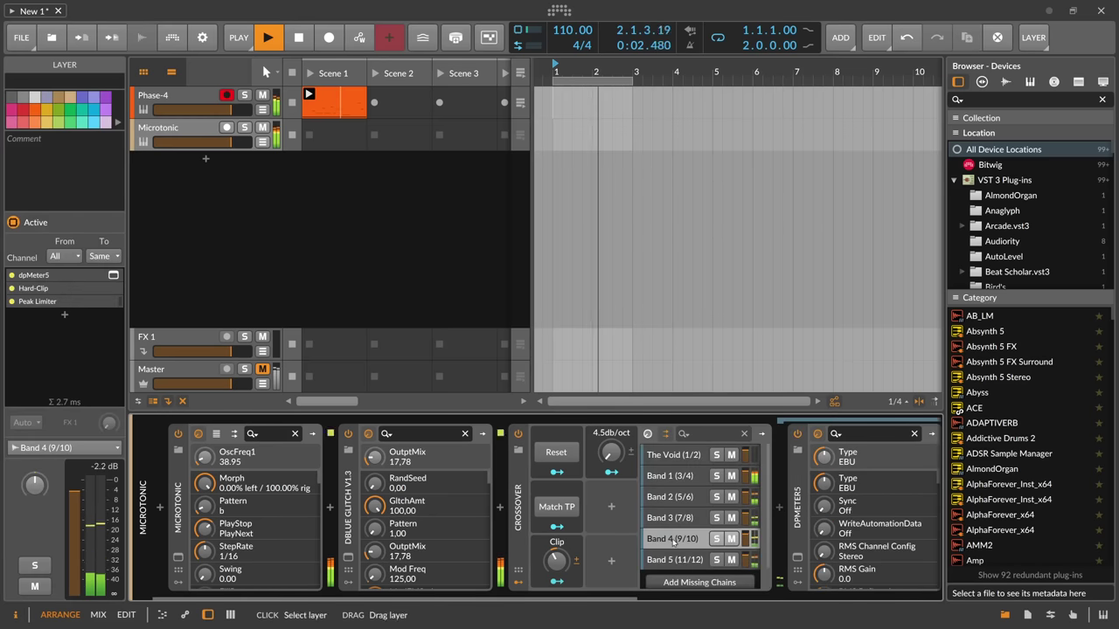
pyautogui.click(670, 497)
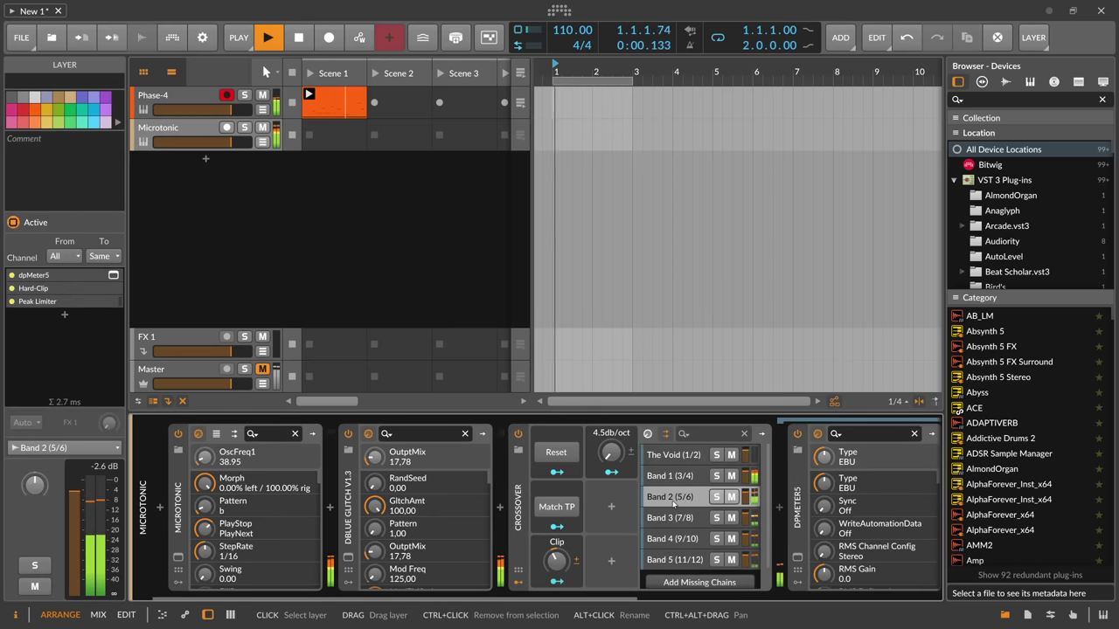
pyautogui.scroll(-5, 633, 594)
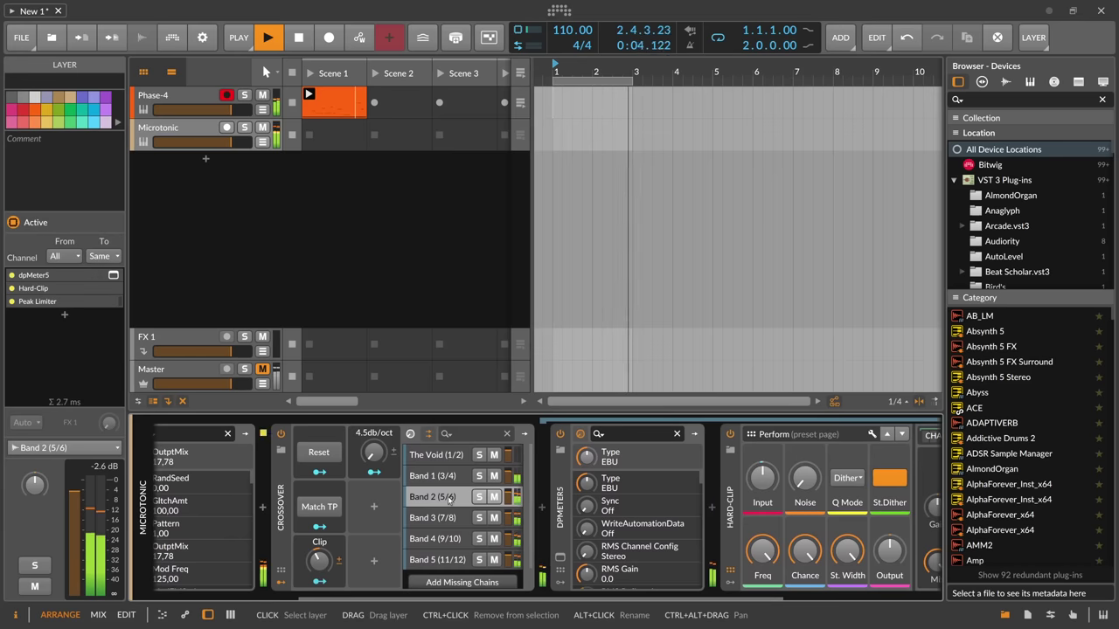
pyautogui.scroll(5, 473, 512)
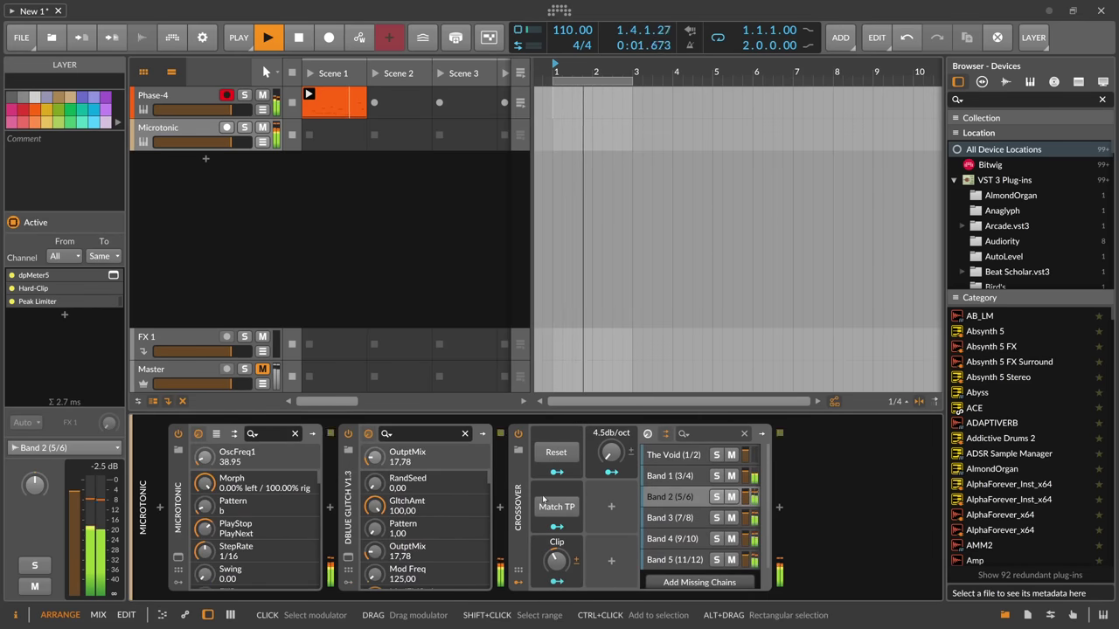
# Insert the VST3 Spectral Compressor after Crossover and open its window, toggling the analyzer off and back on.
pyautogui.click(779, 508)
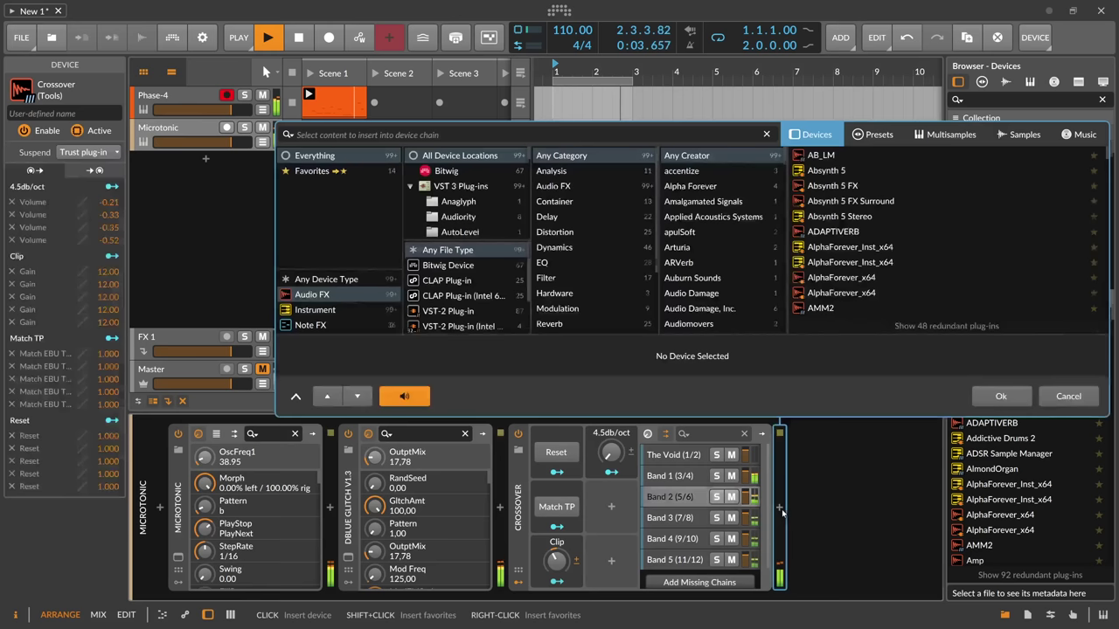
pyautogui.write('spec')
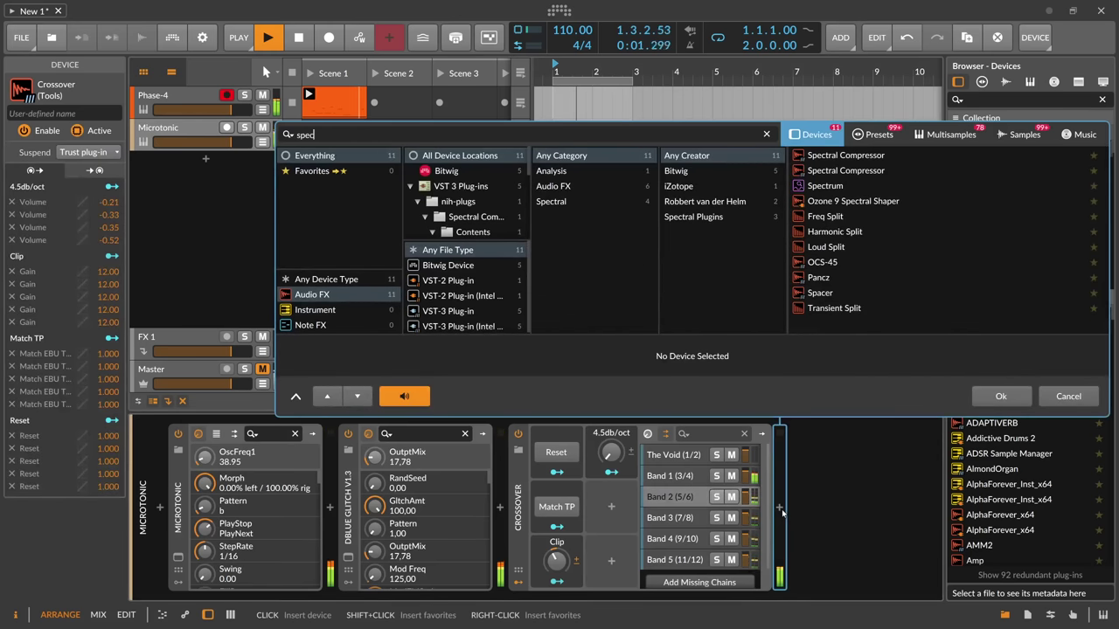
pyautogui.click(853, 171)
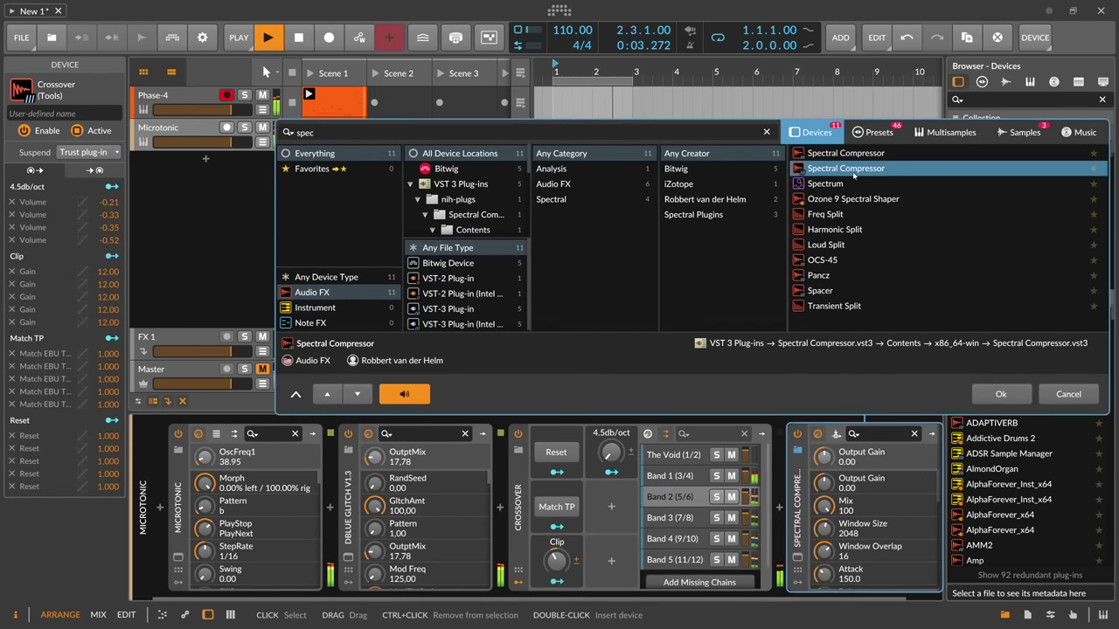
pyautogui.click(798, 557)
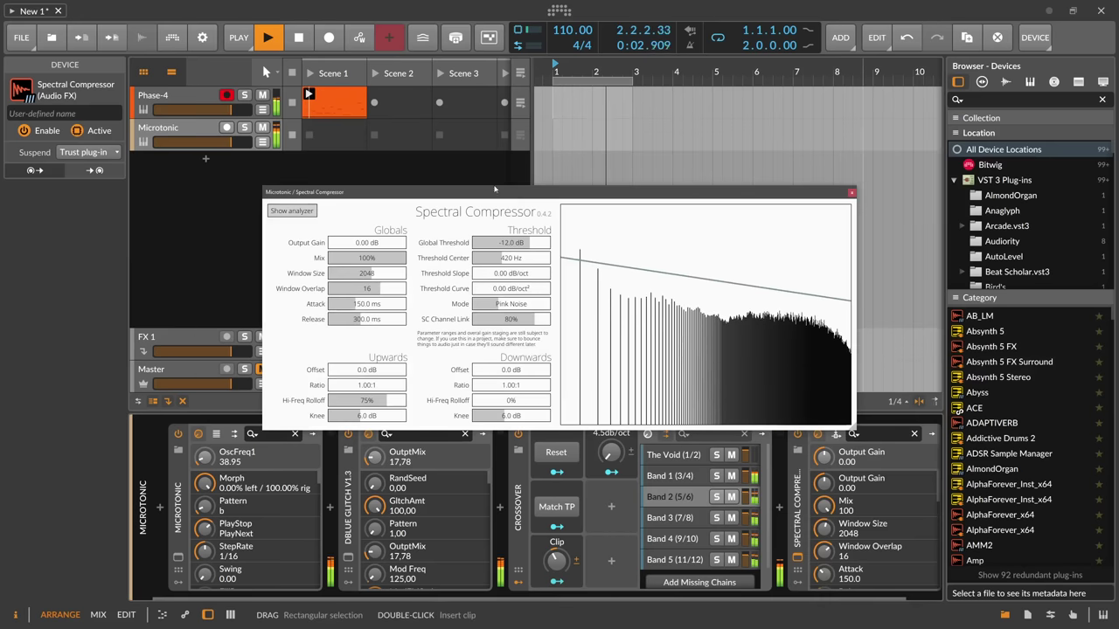
pyautogui.moveTo(494, 189); pyautogui.dragTo(422, 139)
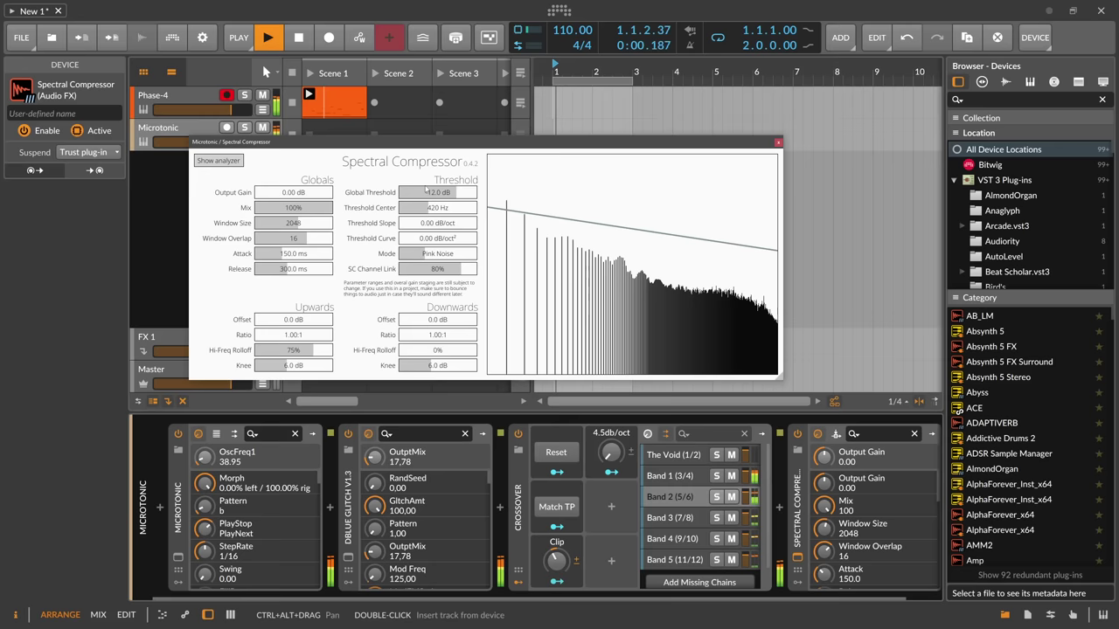
pyautogui.click(234, 162)
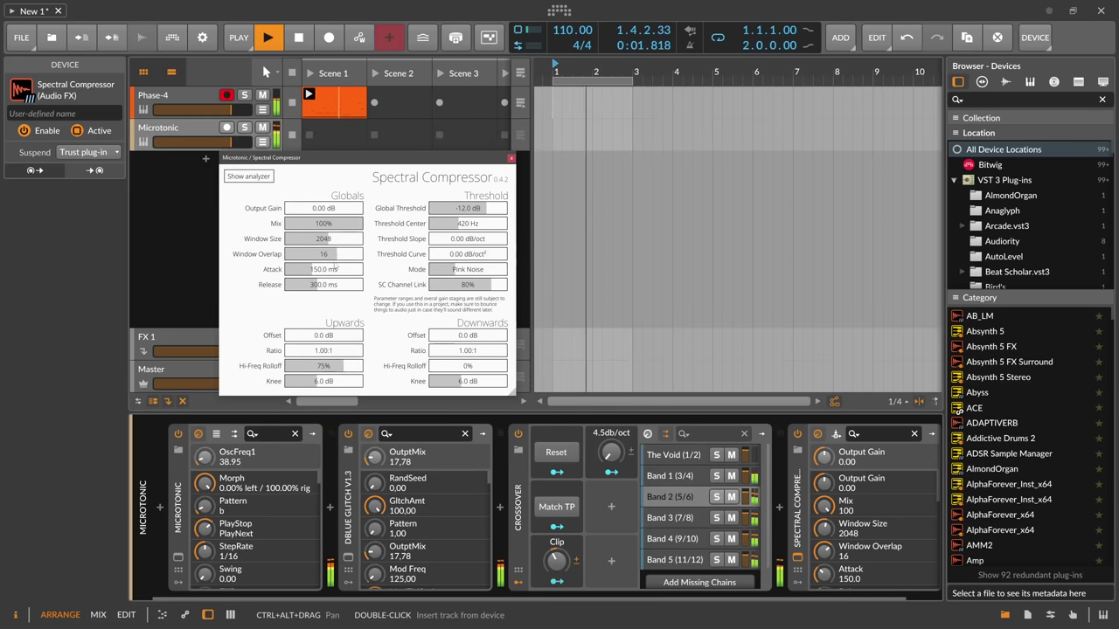
pyautogui.click(249, 177)
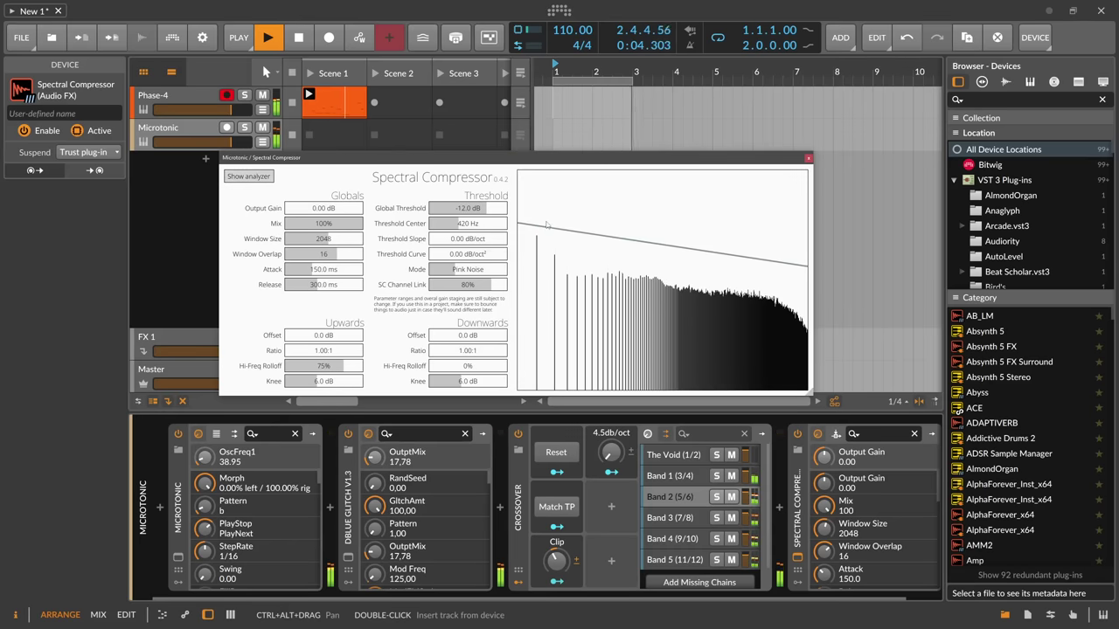
# Solo the Microtonic track and delete the Crossover device from its chain.
pyautogui.click(246, 129)
pyautogui.click(520, 473)
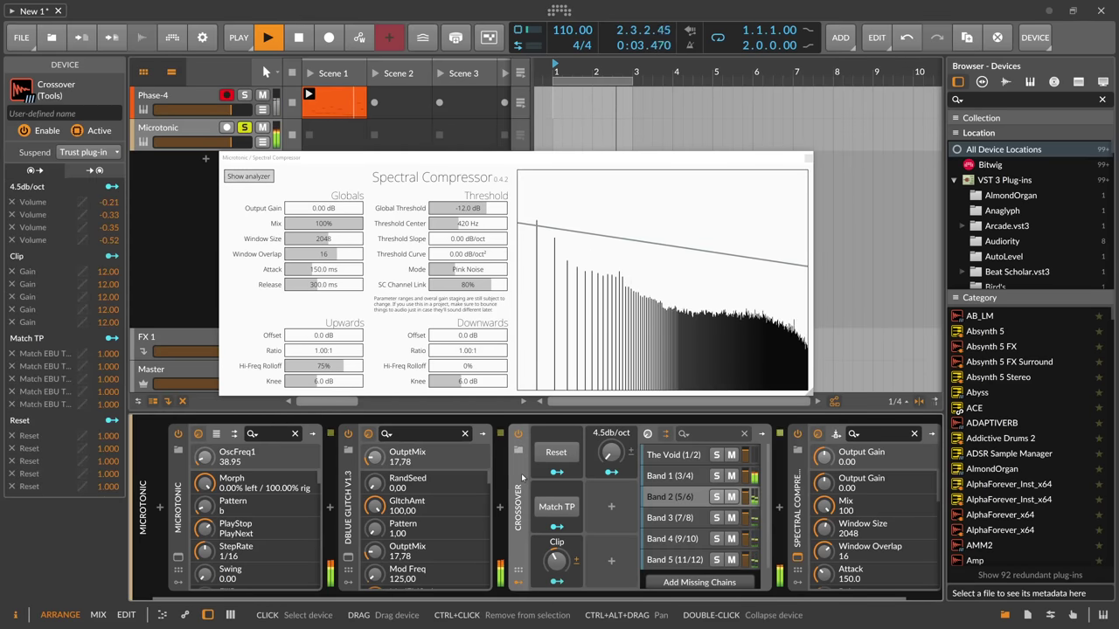
pyautogui.press('Delete')
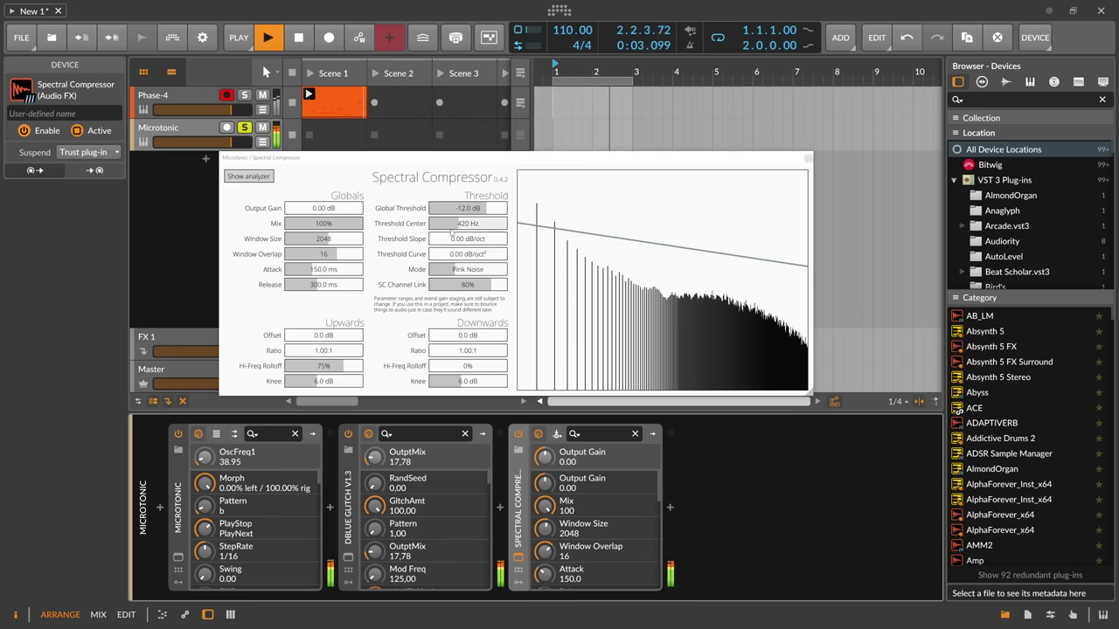
# Set the Spectral Compressor's global threshold to -30.6 dB and toggle the Microtonic solo off and on to compare.
pyautogui.moveTo(486, 210); pyautogui.dragTo(473, 214)
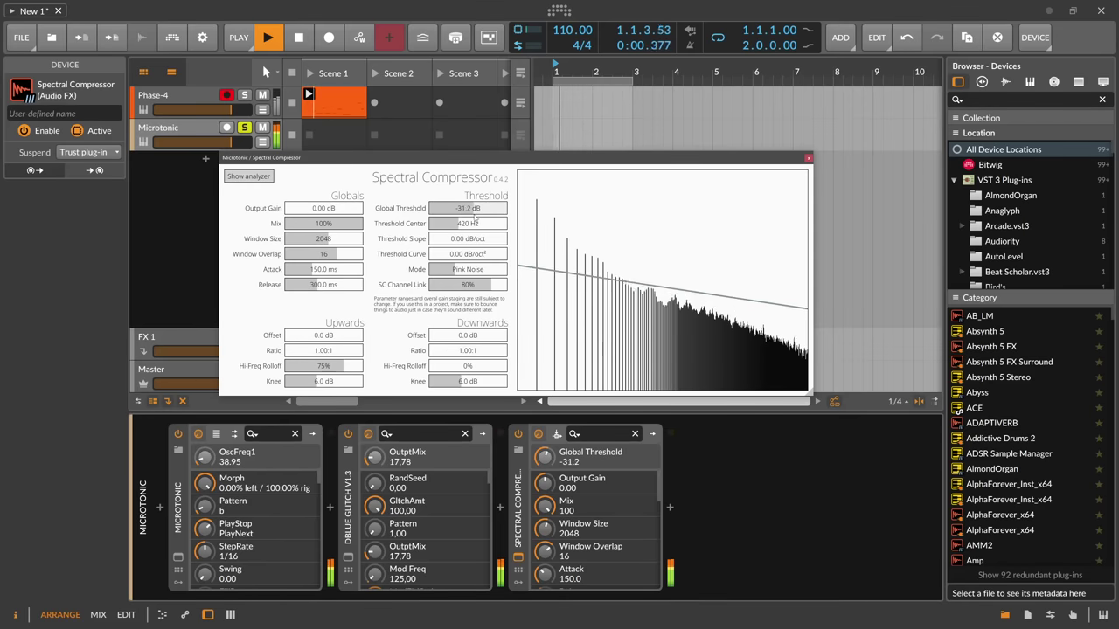
pyautogui.click(246, 128)
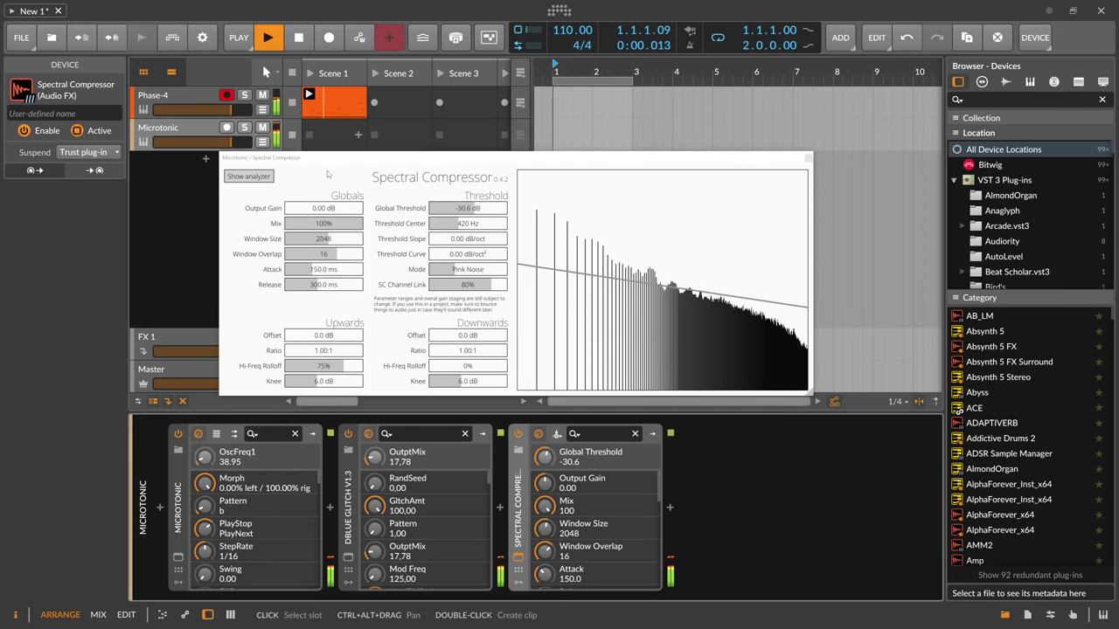
pyautogui.moveTo(289, 159)
pyautogui.mouseDown()
pyautogui.moveTo(428, 150)
pyautogui.moveTo(411, 138)
pyautogui.moveTo(297, 147)
pyautogui.mouseUp()
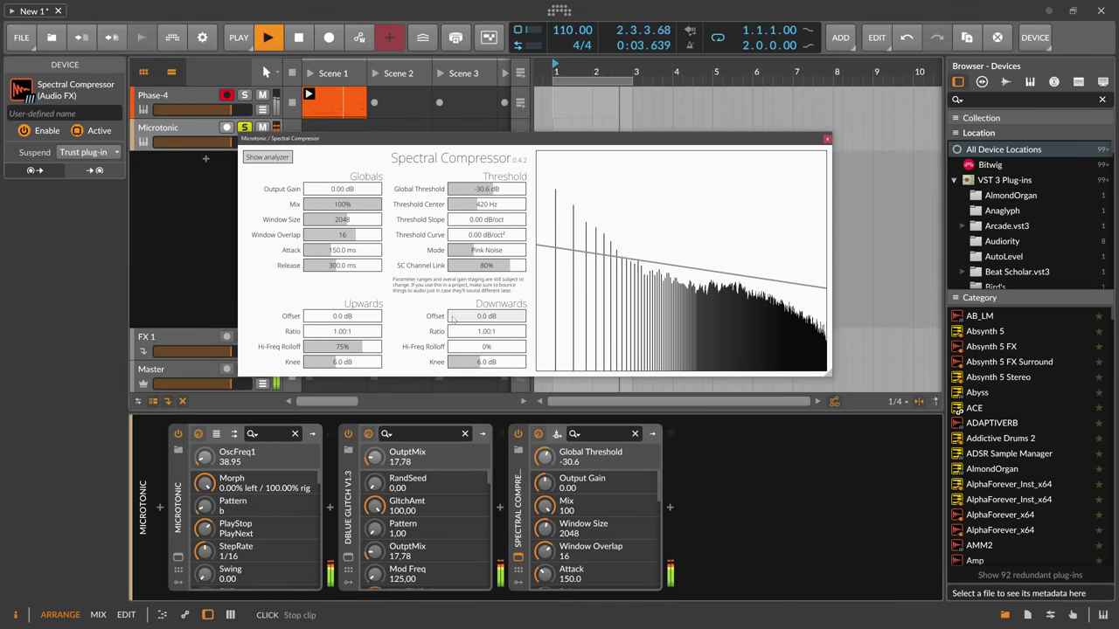
# Try downwards ratios of 2.27:1, 16.73:1 and 1.00:1 in the Spectral Compressor, ending at 4.36:1.
pyautogui.click(466, 333)
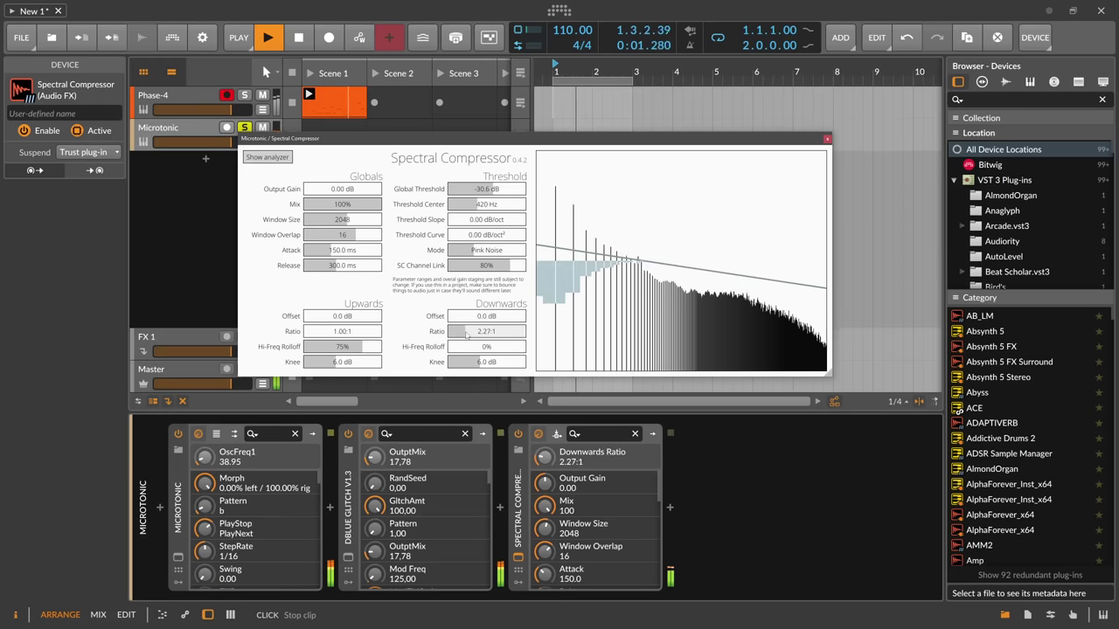
pyautogui.moveTo(466, 332); pyautogui.dragTo(483, 334)
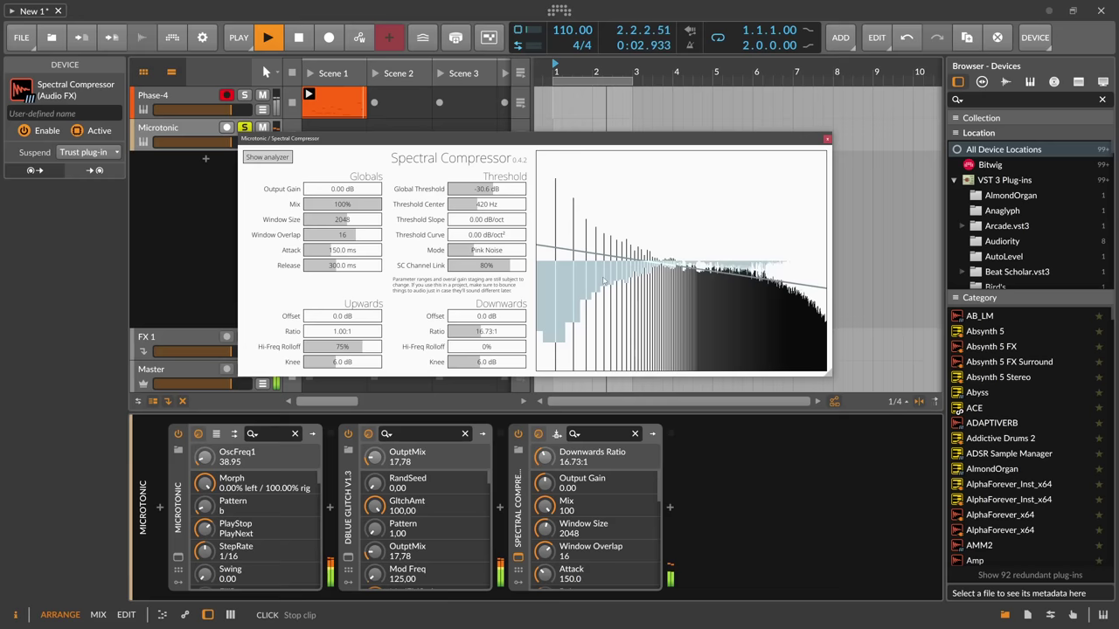
pyautogui.moveTo(481, 334); pyautogui.dragTo(466, 333)
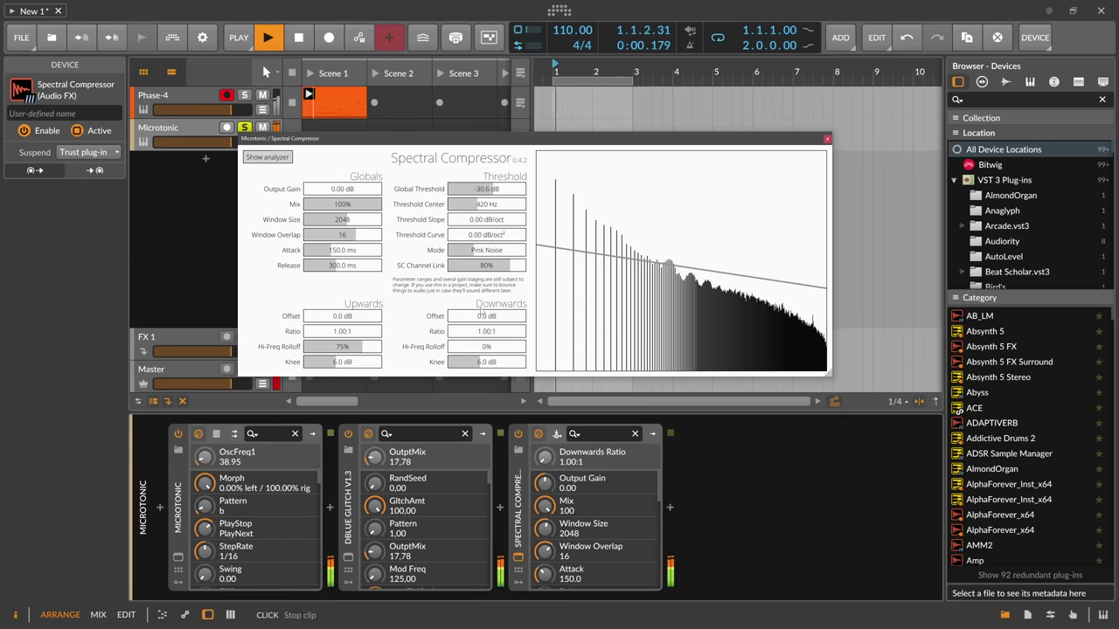
pyautogui.moveTo(457, 333); pyautogui.dragTo(472, 334)
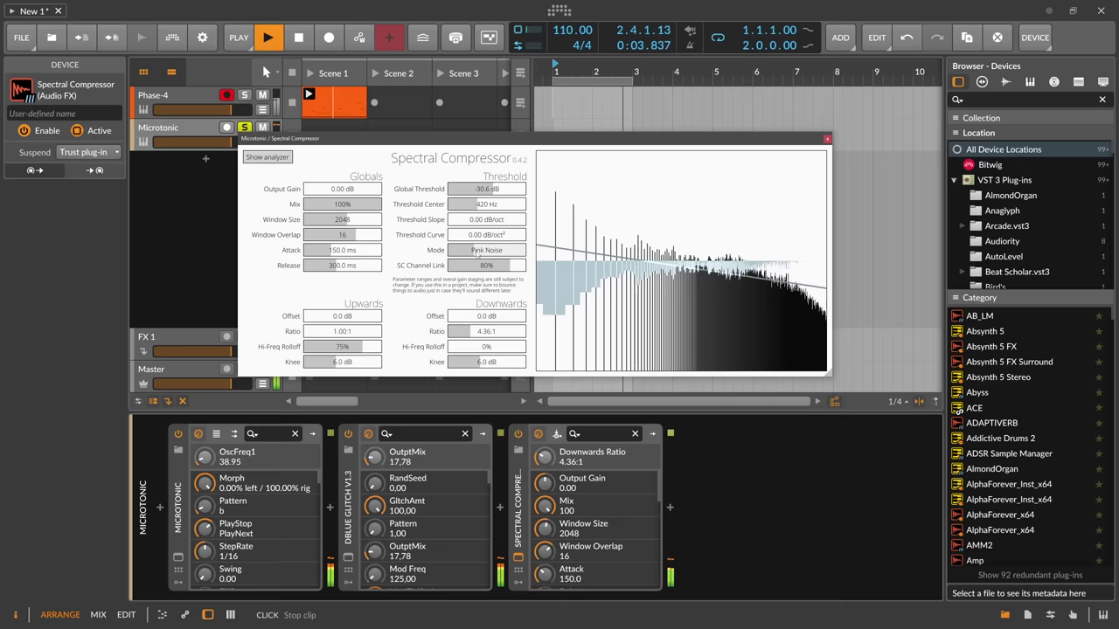
# Set the Spectral Compressor's threshold slope to 3.05 dB/oct.
pyautogui.click(484, 225)
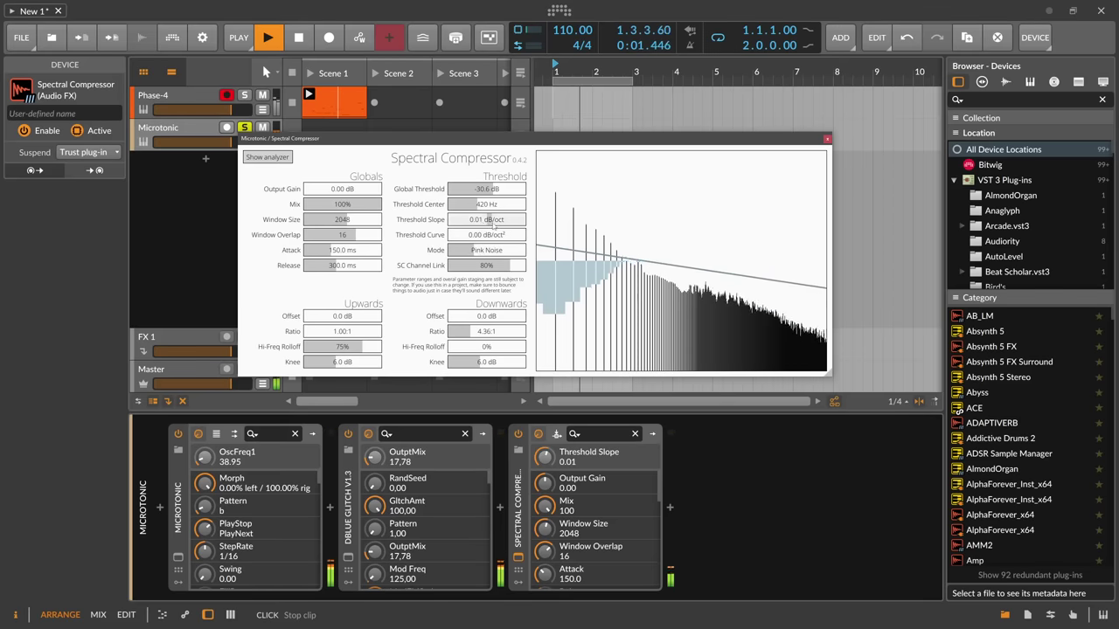
pyautogui.moveTo(492, 224)
pyautogui.mouseDown()
pyautogui.moveTo(463, 224)
pyautogui.moveTo(511, 228)
pyautogui.mouseUp()
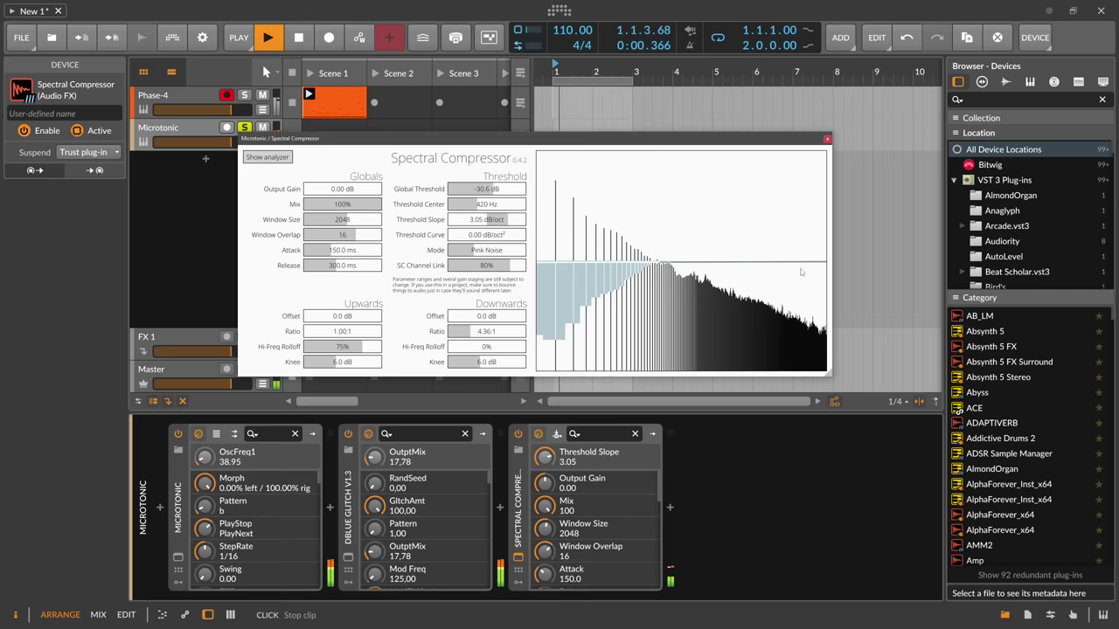
# Set the downwards ratio to 8.34:1 and lower the global threshold to -58.9 dB.
pyautogui.moveTo(472, 332)
pyautogui.mouseDown()
pyautogui.moveTo(519, 335)
pyautogui.moveTo(465, 335)
pyautogui.mouseUp()
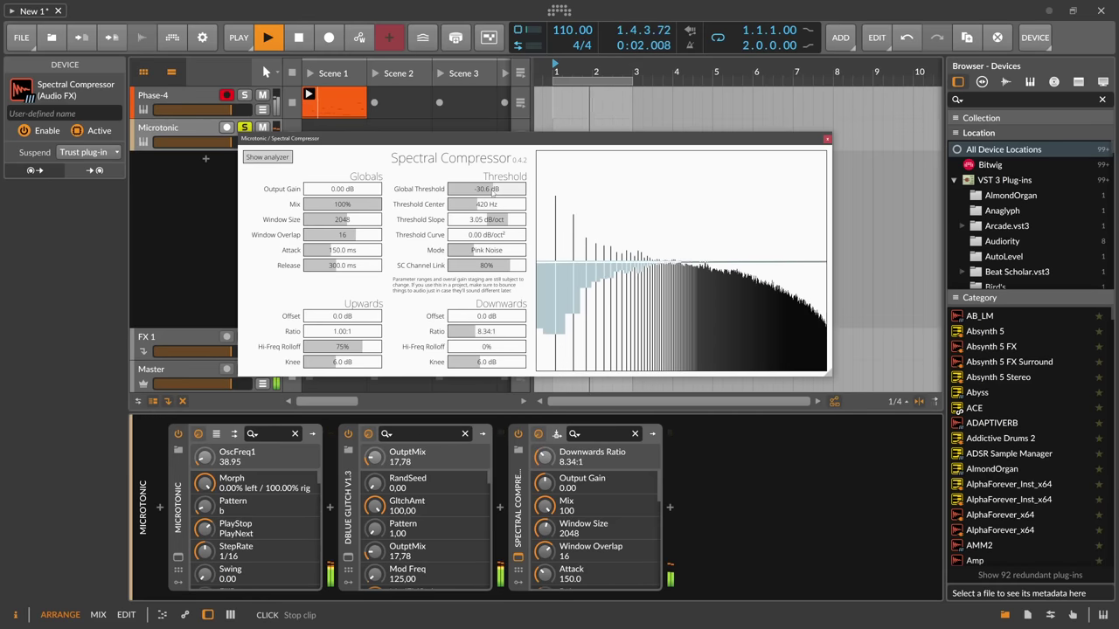
pyautogui.moveTo(494, 189); pyautogui.dragTo(481, 191)
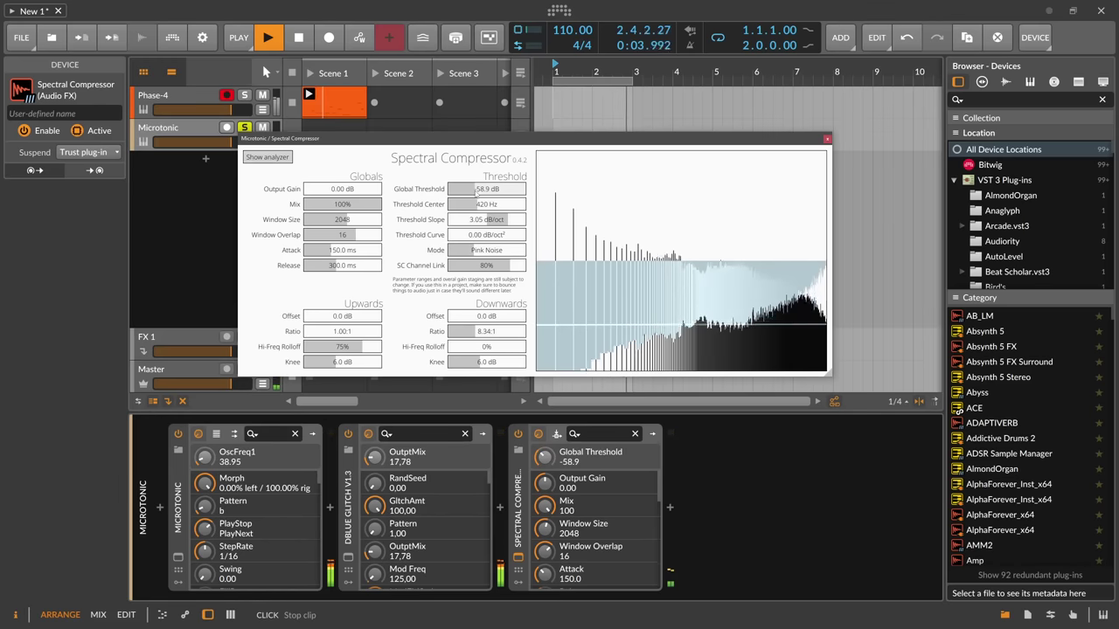
# Try global thresholds of -30.6 dB and -100.0 dB in the Spectral Compressor and show the device's sidechain input selector.
pyautogui.moveTo(477, 194); pyautogui.dragTo(495, 194)
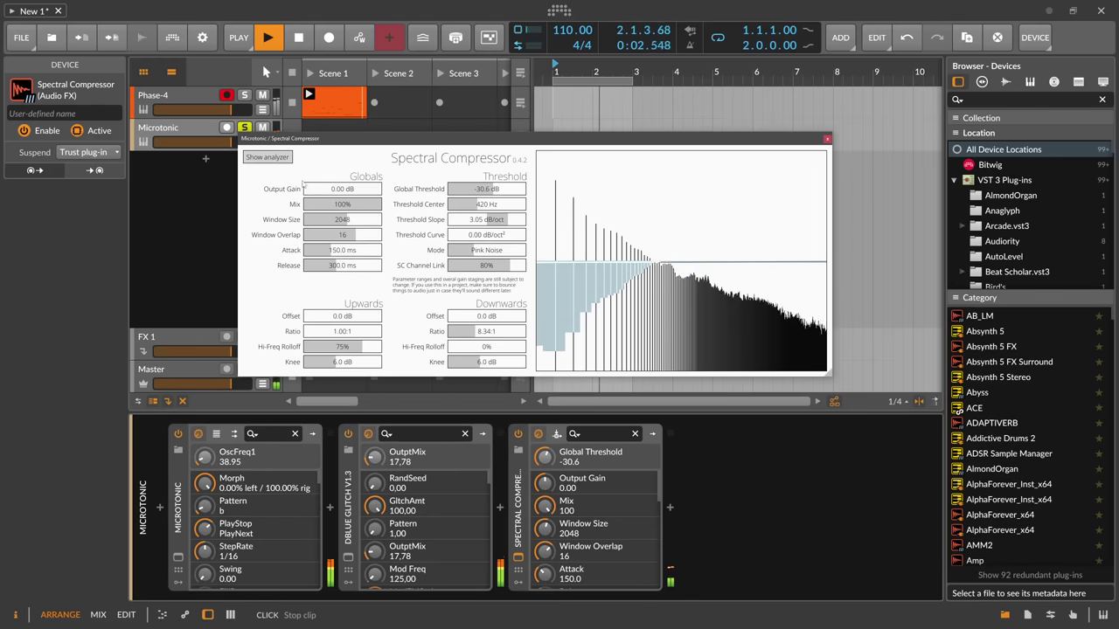
pyautogui.click(557, 435)
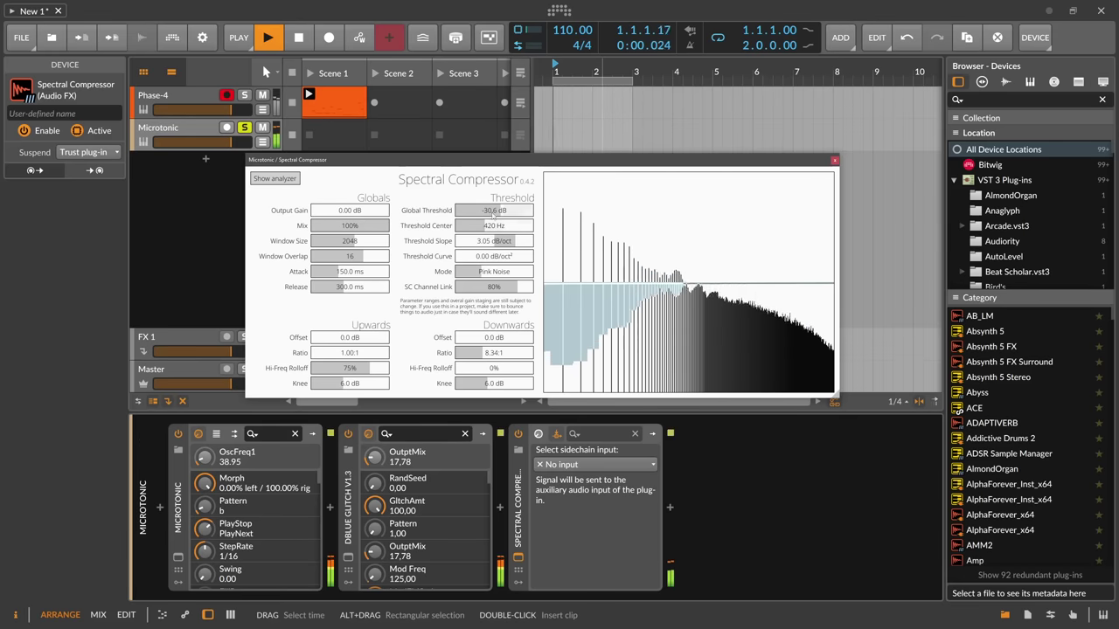
pyautogui.moveTo(469, 211); pyautogui.dragTo(504, 237)
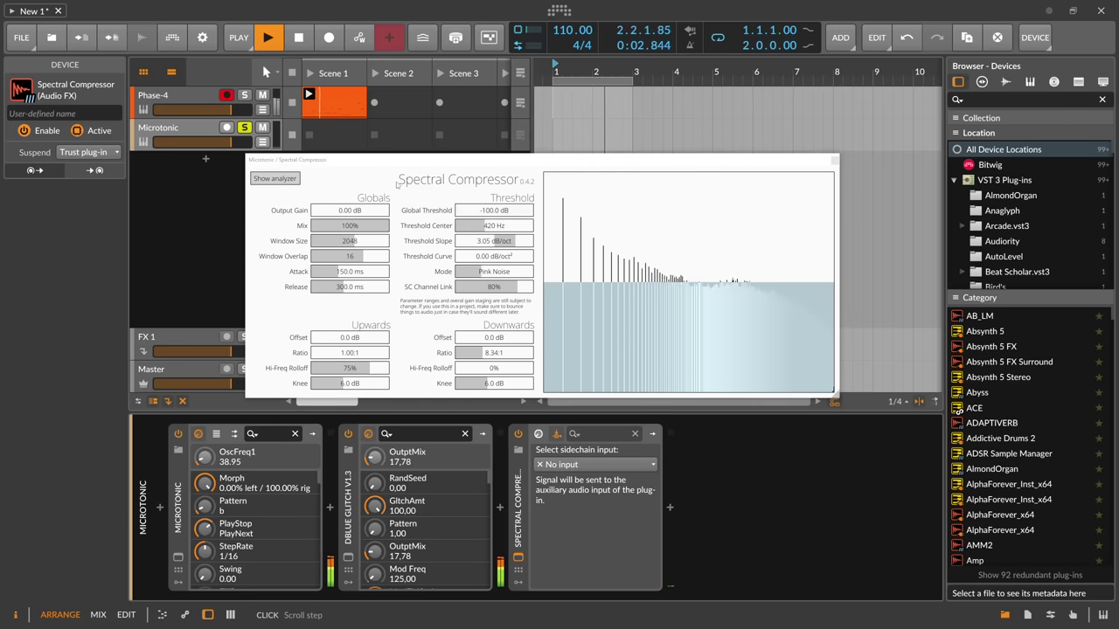
# Close the Spectral Compressor window and delete all devices on the Microtonic track along with both instrument tracks.
pyautogui.click(355, 163)
pyautogui.click(834, 160)
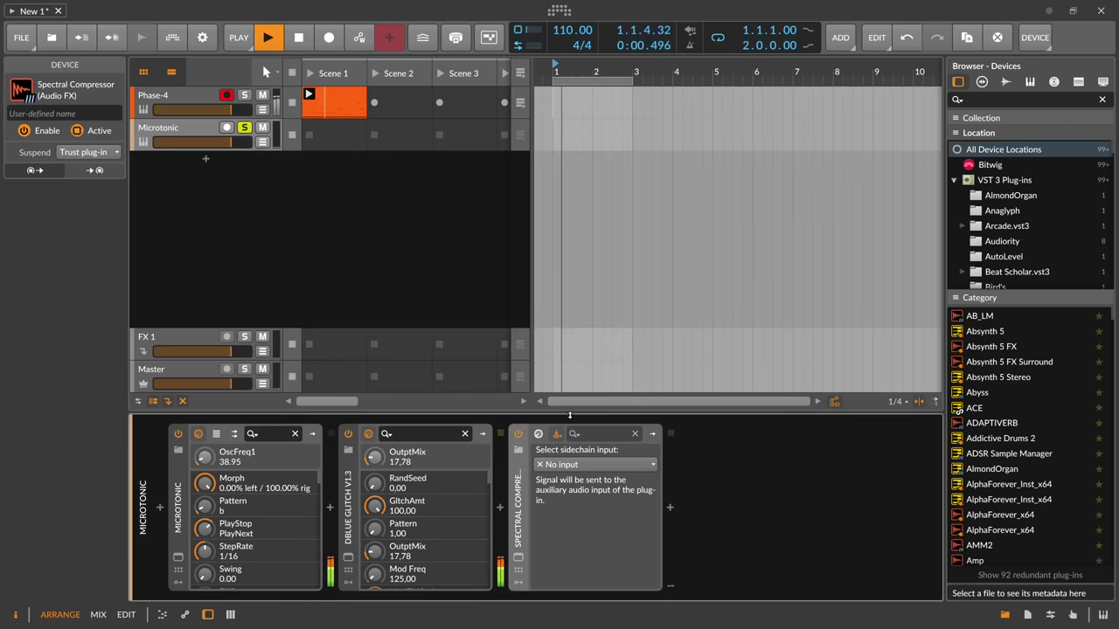
pyautogui.press('Delete')
pyautogui.press('Delete')
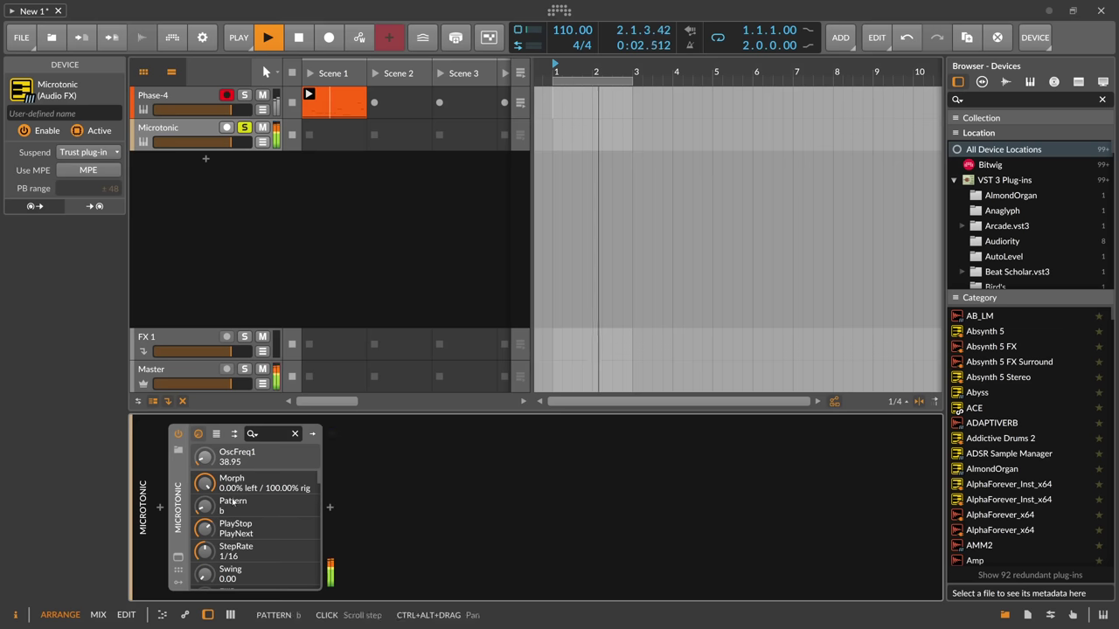
pyautogui.press('Delete')
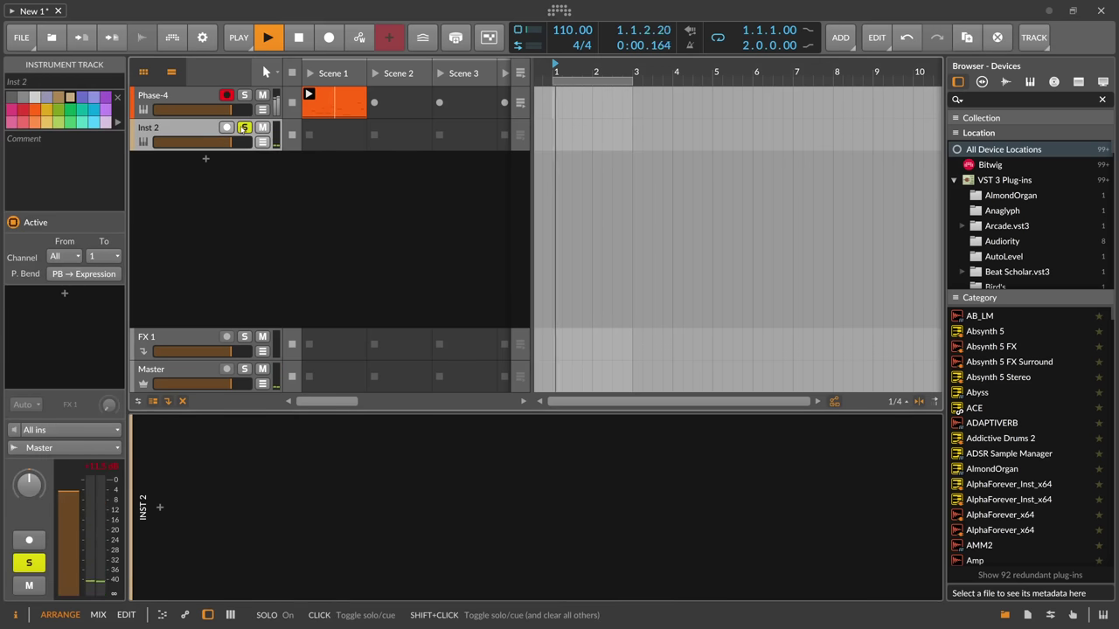
pyautogui.press('Delete')
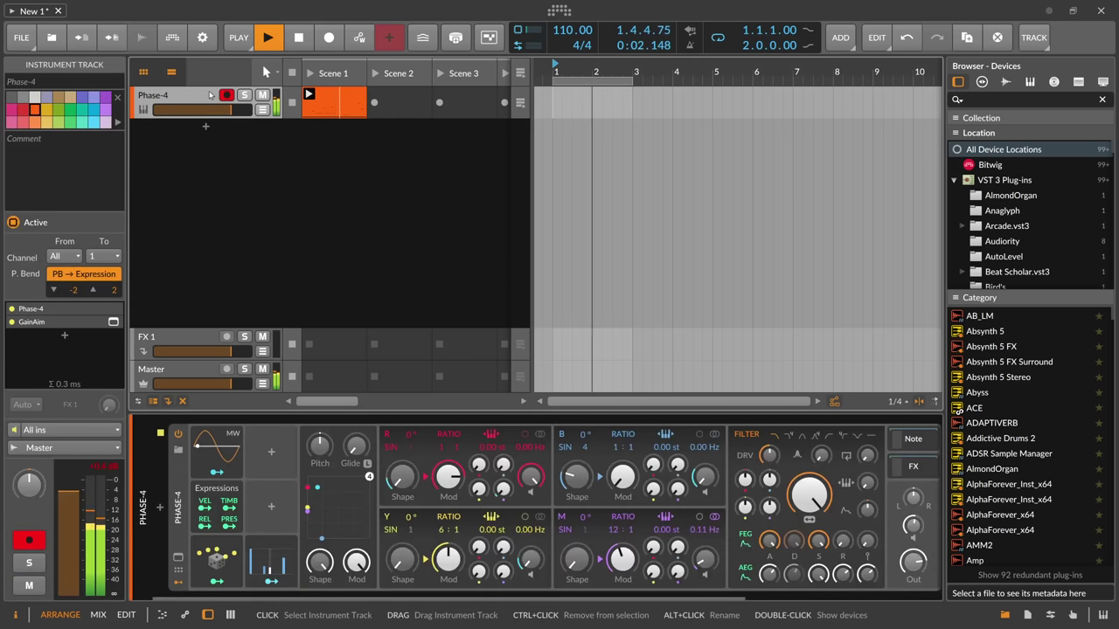
pyautogui.press('Delete')
# Create an instrument track with the Organ device and raise its Primary (8') level to 0.0 dB.
pyautogui.doubleClick(207, 103)
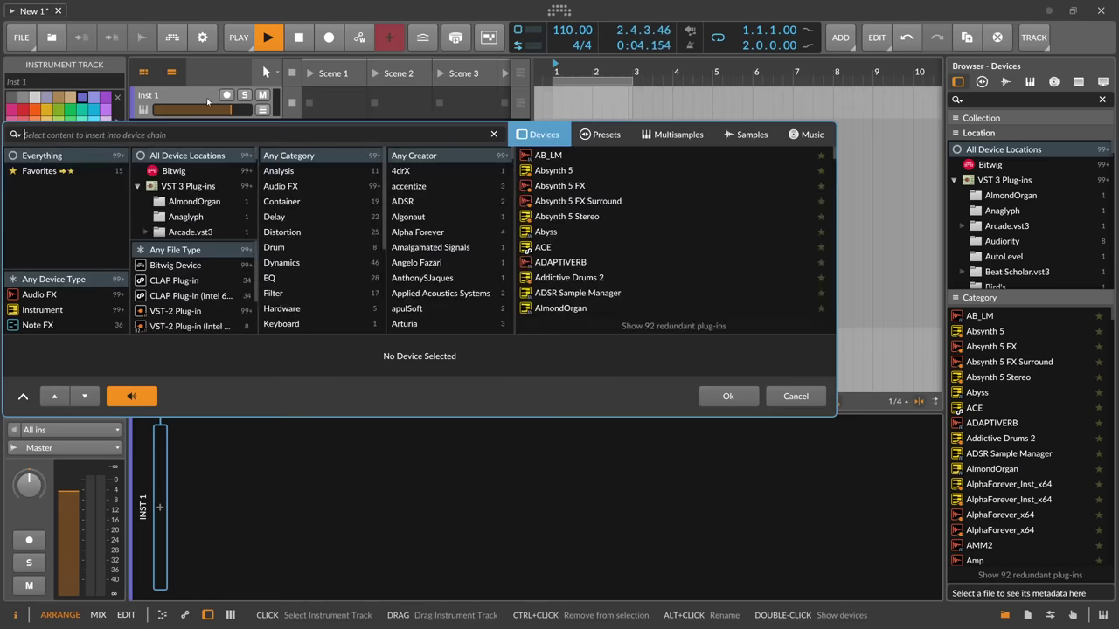
pyautogui.write('organ')
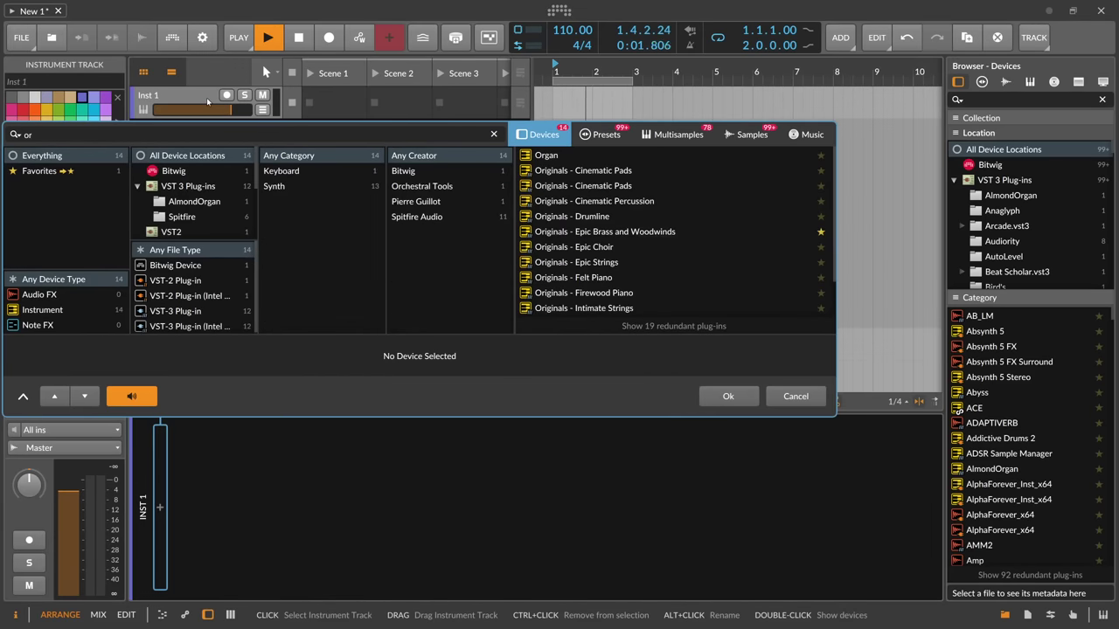
pyautogui.doubleClick(542, 155)
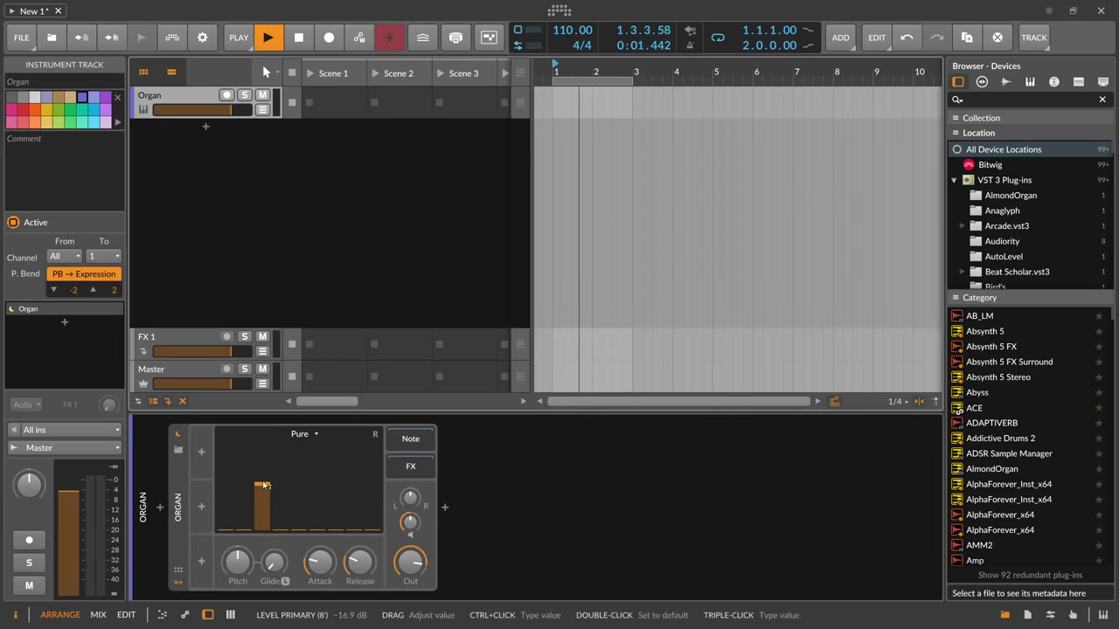
pyautogui.moveTo(263, 484); pyautogui.dragTo(262, 441)
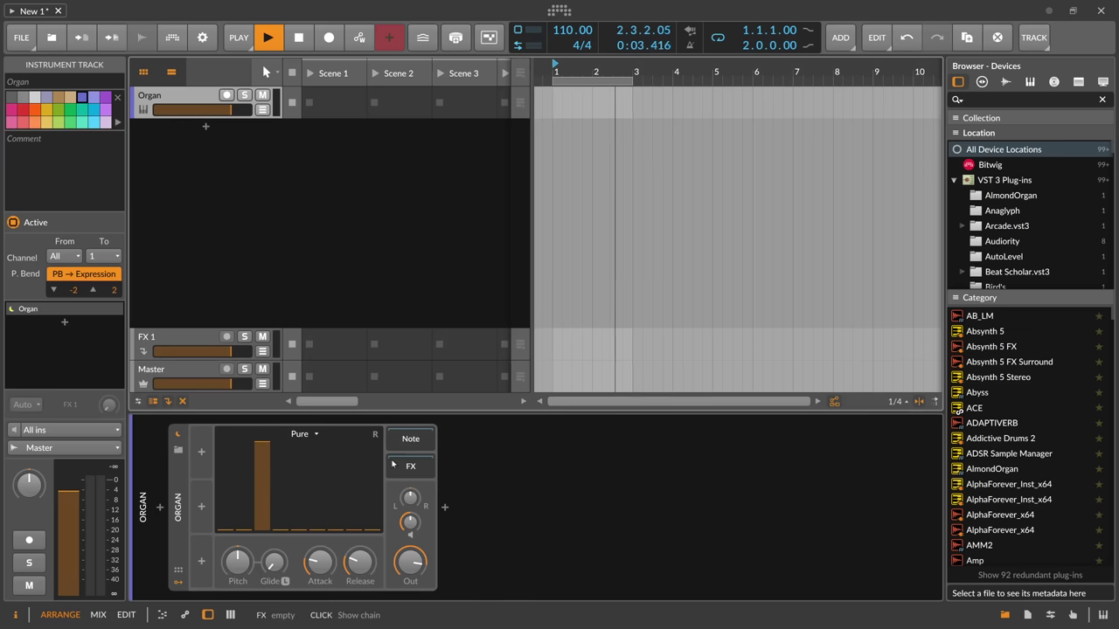
# Insert ValhallaSupermassive into the Organ's FX chain and move its window clear of the device panel.
pyautogui.click(444, 509)
pyautogui.write('supe')
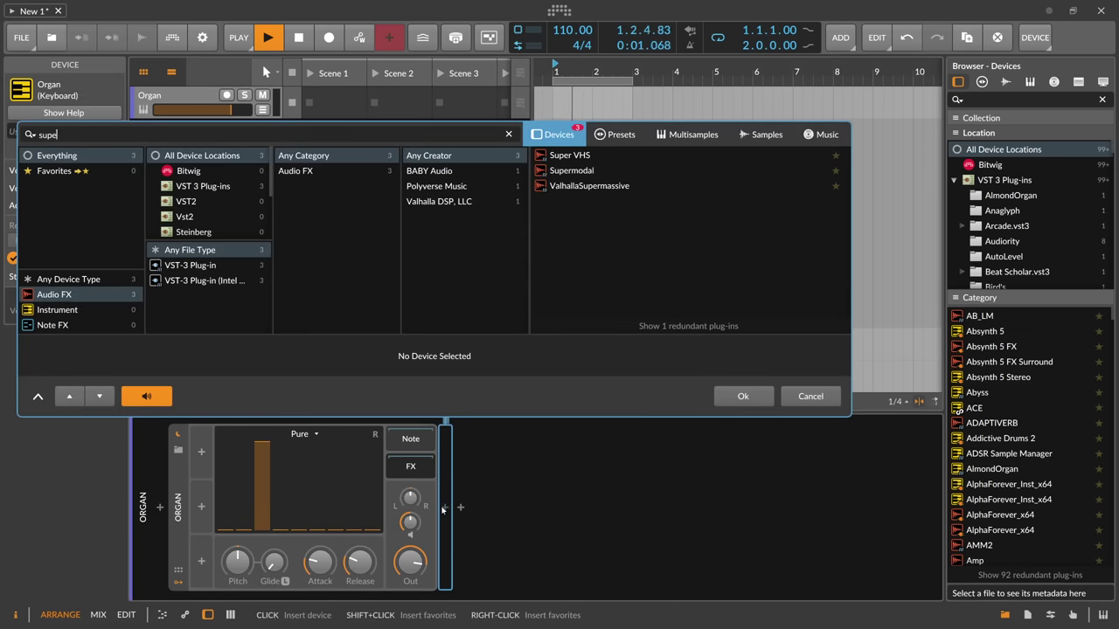
pyautogui.write('r')
pyautogui.press('Down')
pyautogui.press('Down')
pyautogui.press('Down')
pyautogui.press('Return')
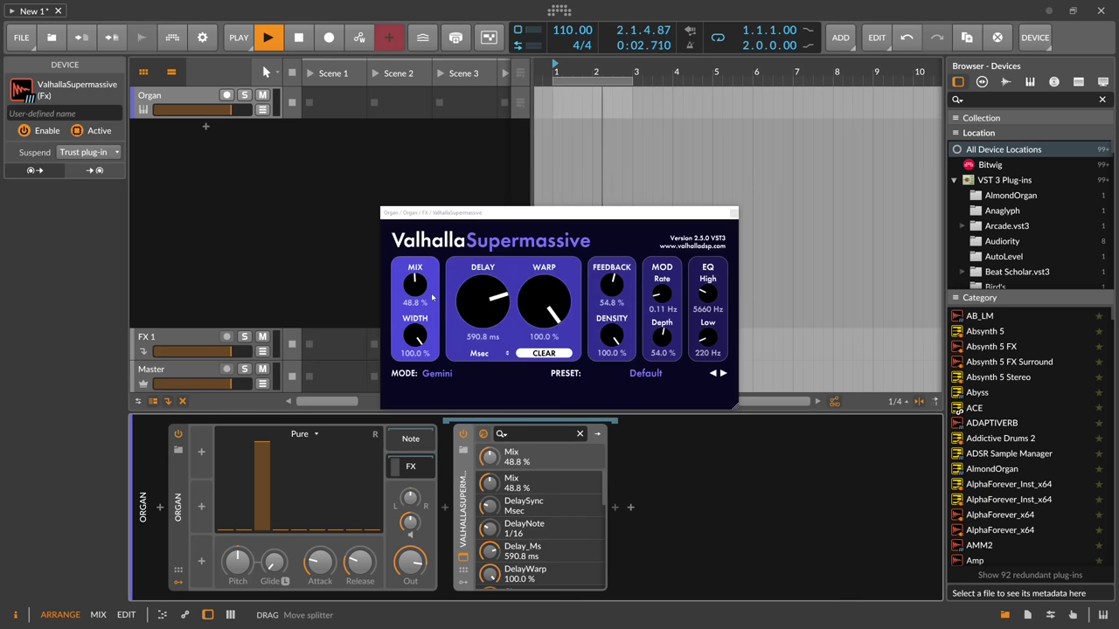
pyautogui.moveTo(480, 212); pyautogui.dragTo(435, 121)
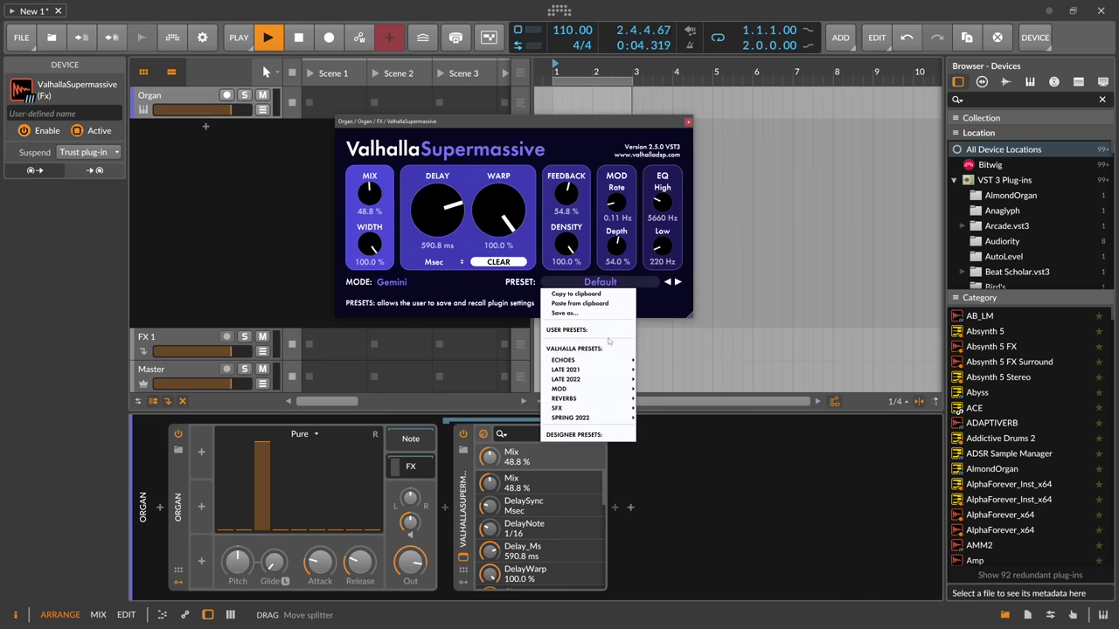
# Load the Splashy Synth preset from the C-Large reverbs in ValhallaSupermassive.
pyautogui.moveTo(601, 361)
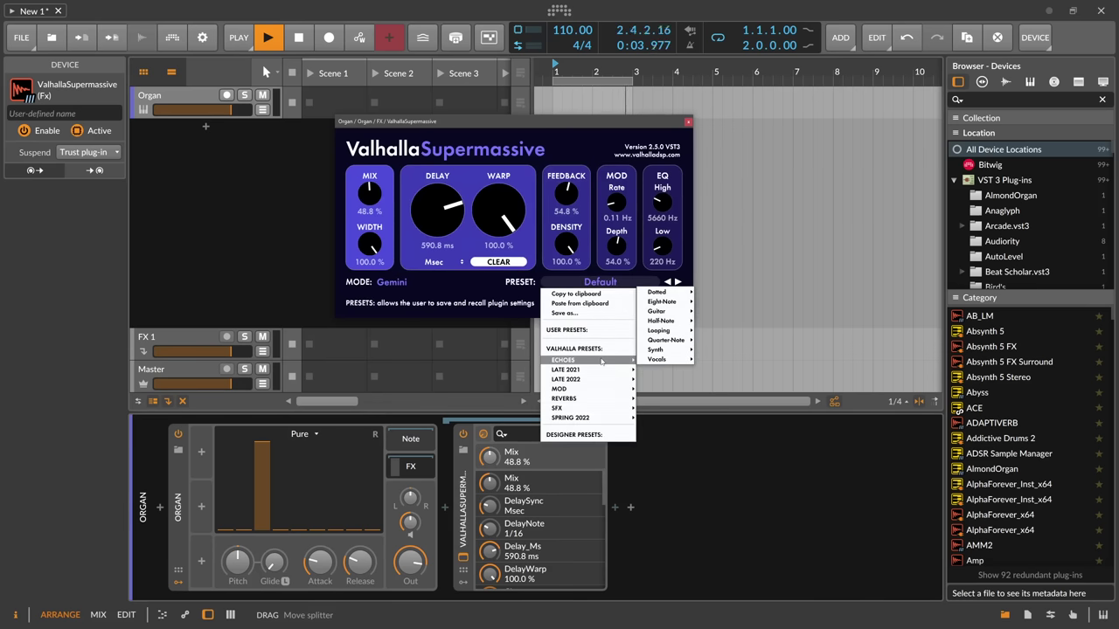
pyautogui.moveTo(611, 418)
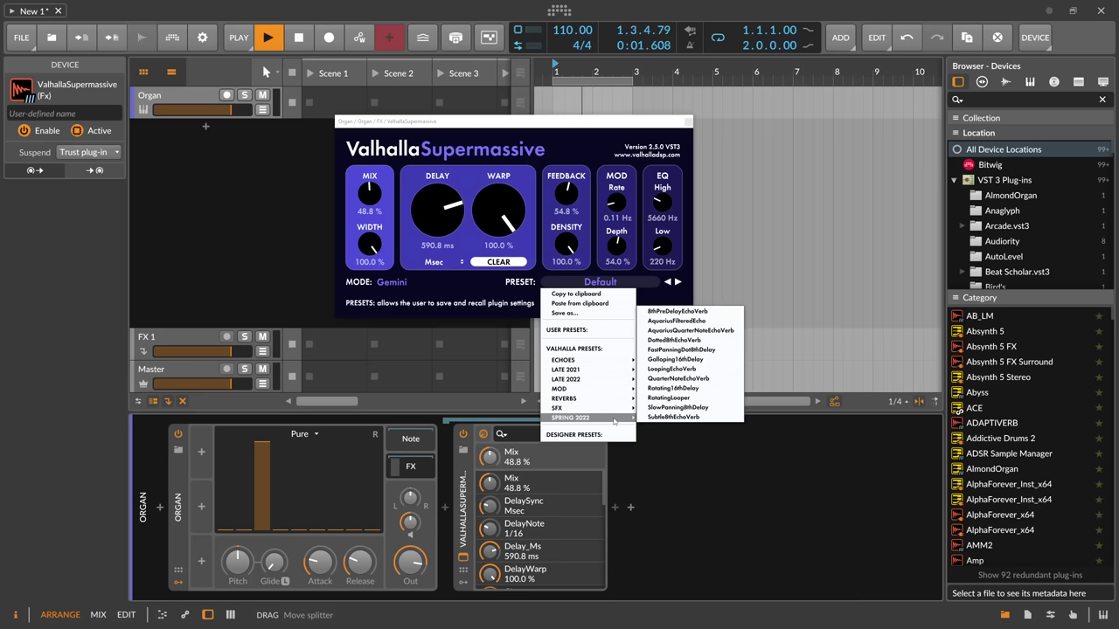
pyautogui.moveTo(598, 401)
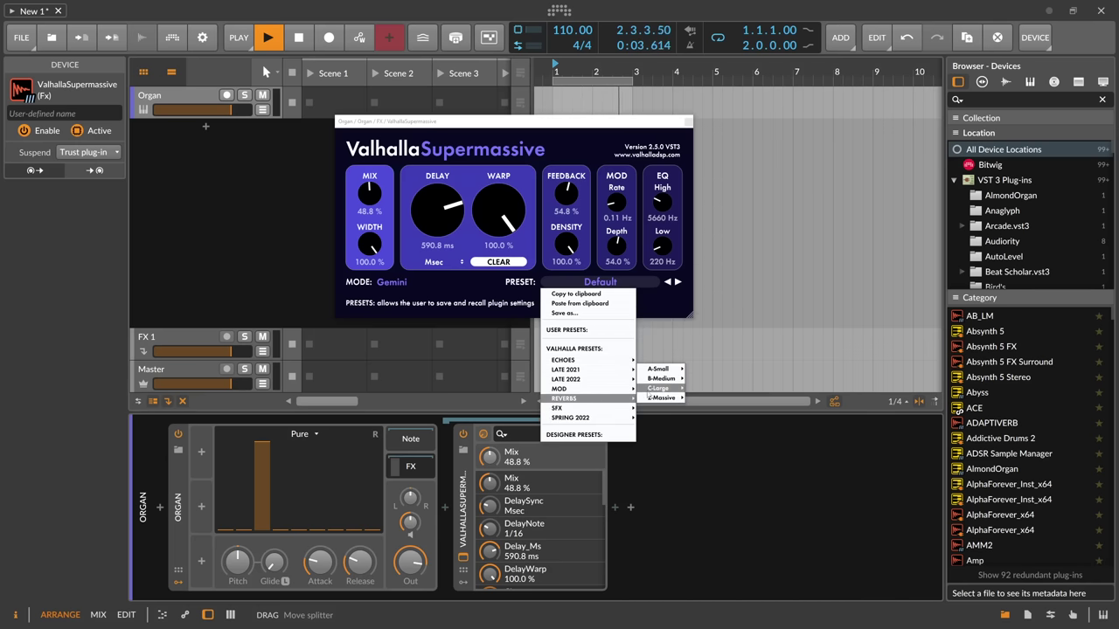
pyautogui.moveTo(664, 403)
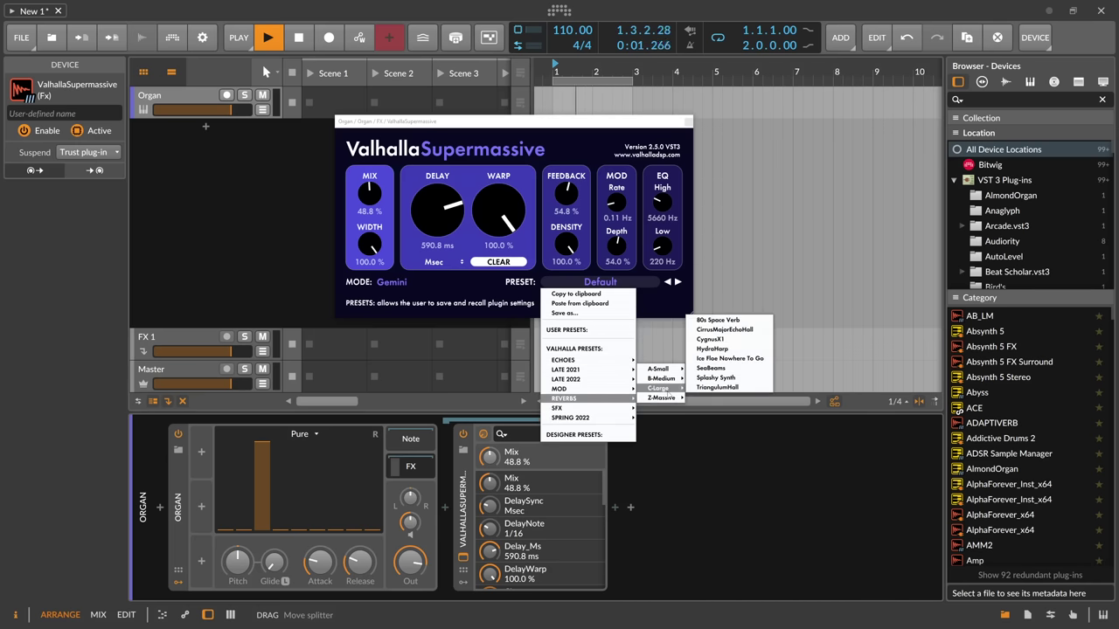
pyautogui.click(704, 376)
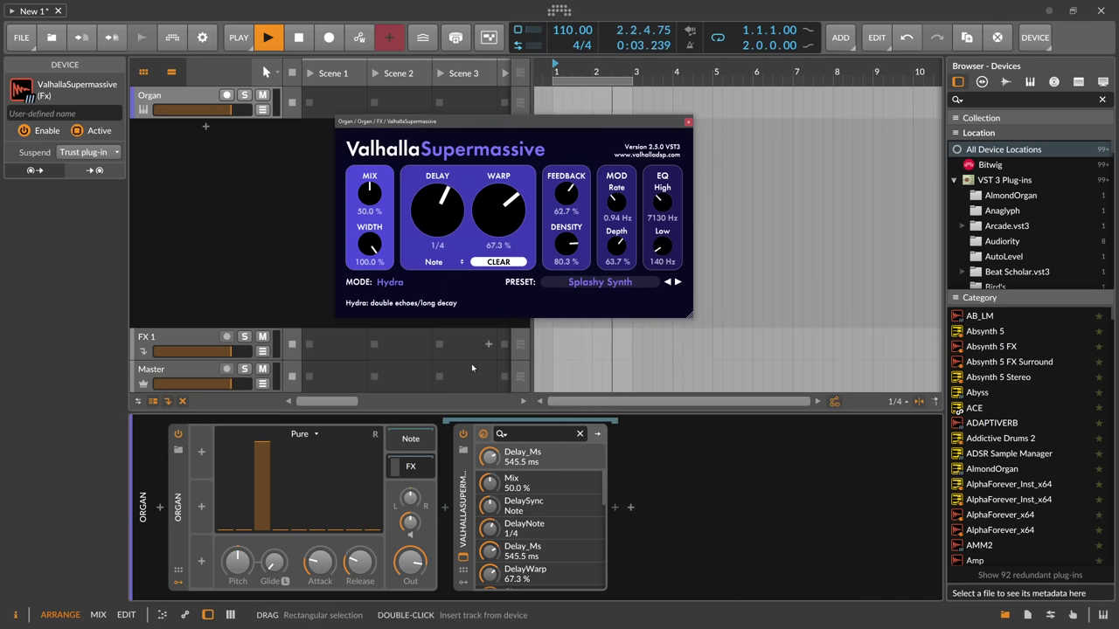
# Load the FinalFrontier preset from the Z-Massive reverbs in ValhallaSupermassive and arm the Organ track for recording.
pyautogui.click(600, 282)
pyautogui.moveTo(592, 409)
pyautogui.moveTo(662, 388)
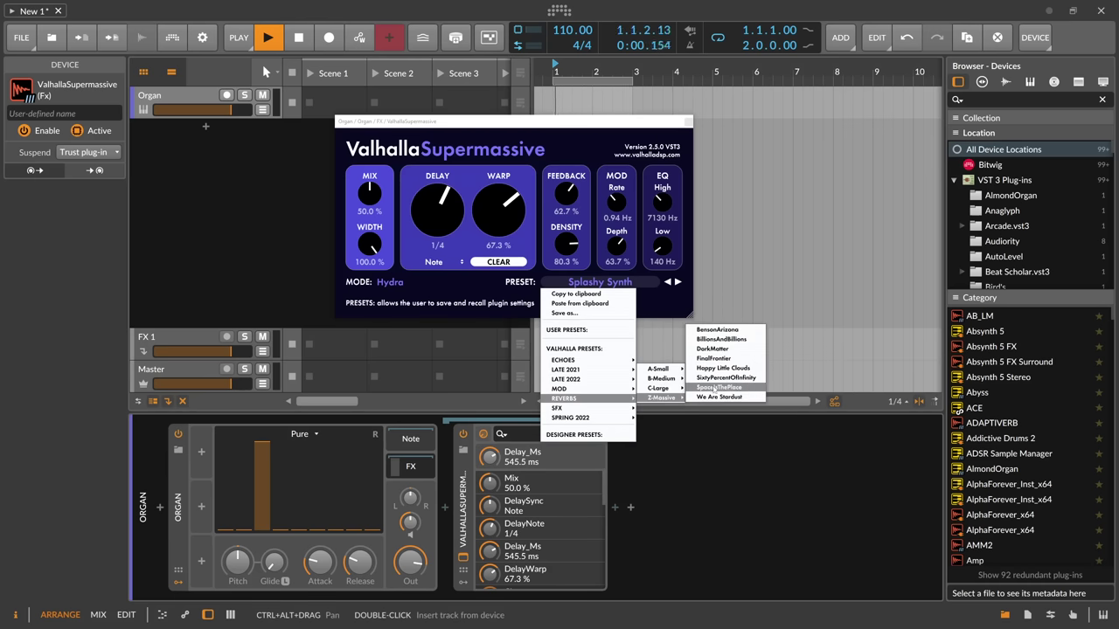
pyautogui.click(713, 359)
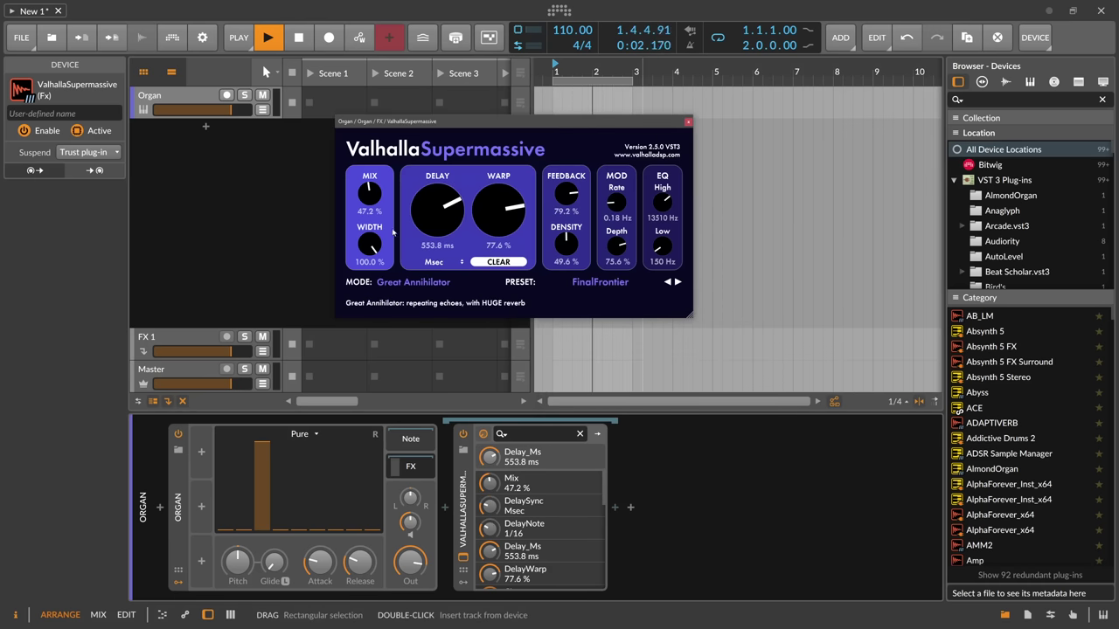
pyautogui.click(221, 136)
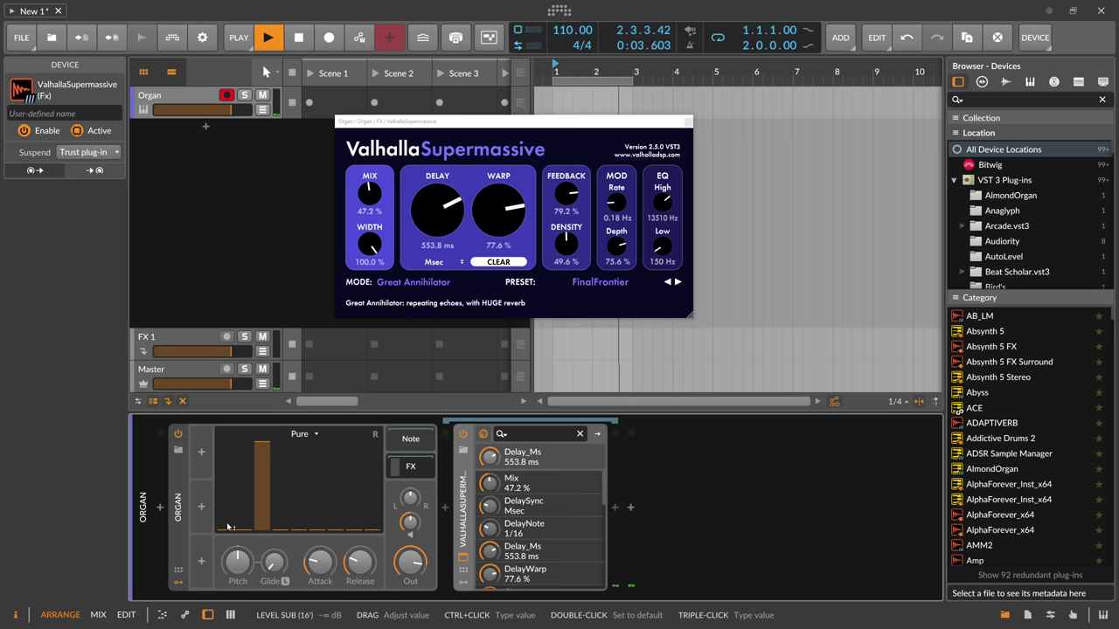
# Set the Organ drawbars to a full Sub (16') and a partly raised second drawbar, with Primary (8') and all higher ones at zero.
pyautogui.moveTo(228, 527); pyautogui.dragTo(225, 446)
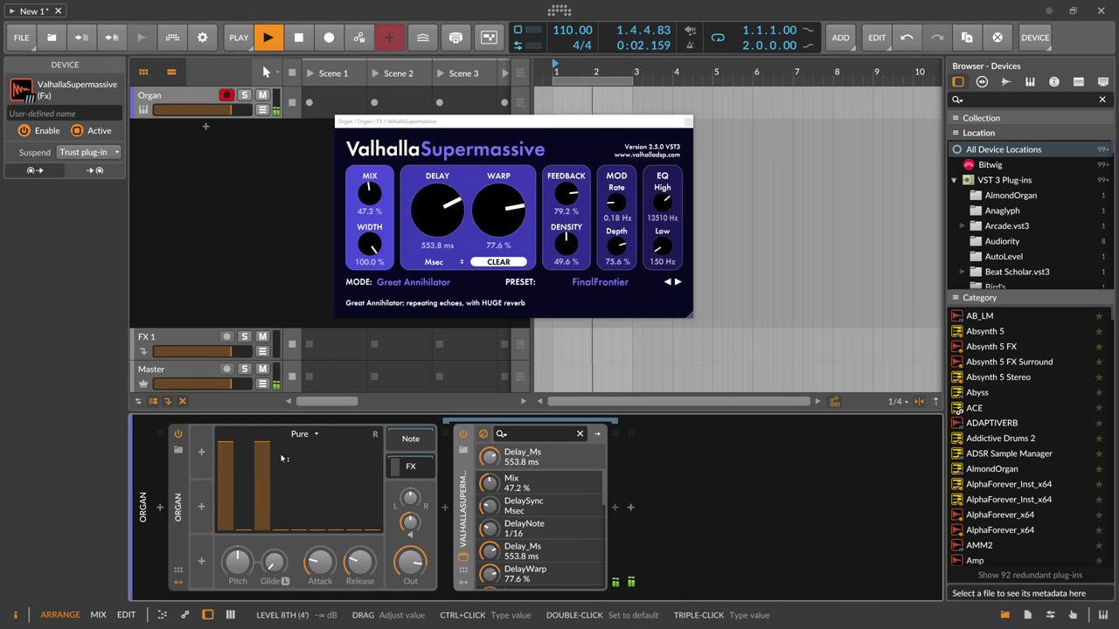
pyautogui.moveTo(280, 516); pyautogui.dragTo(279, 486)
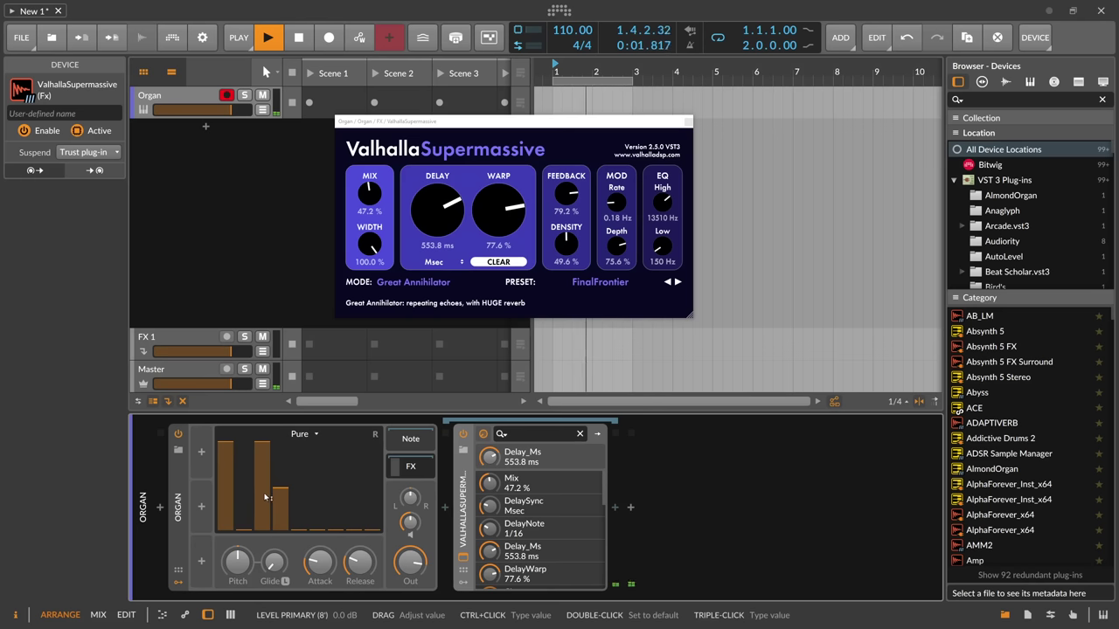
pyautogui.moveTo(278, 492); pyautogui.dragTo(298, 529)
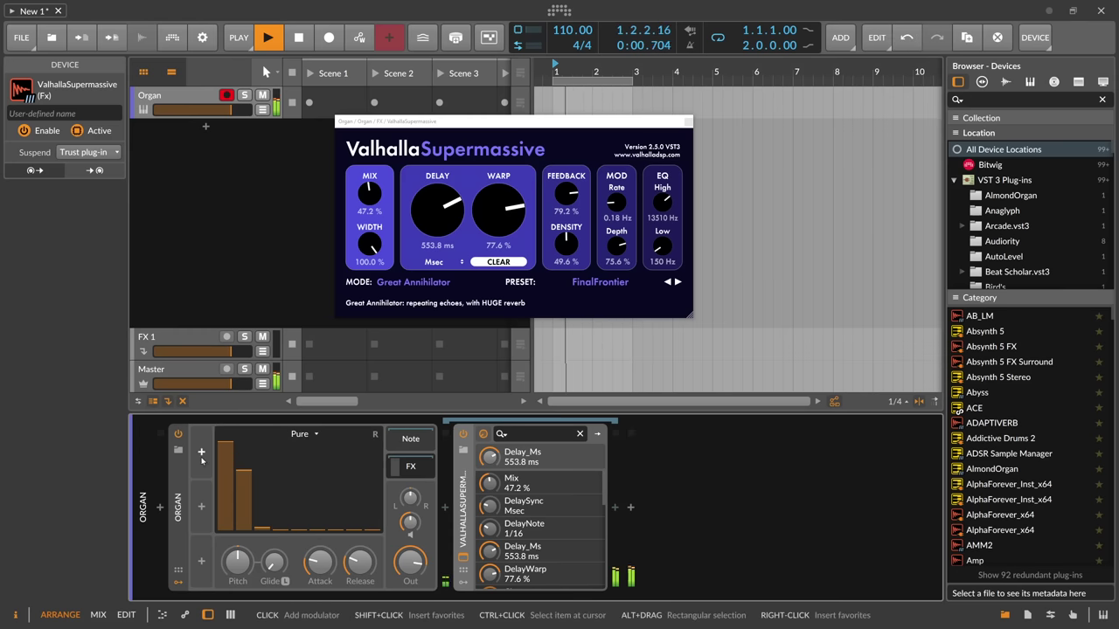
pyautogui.click(201, 455)
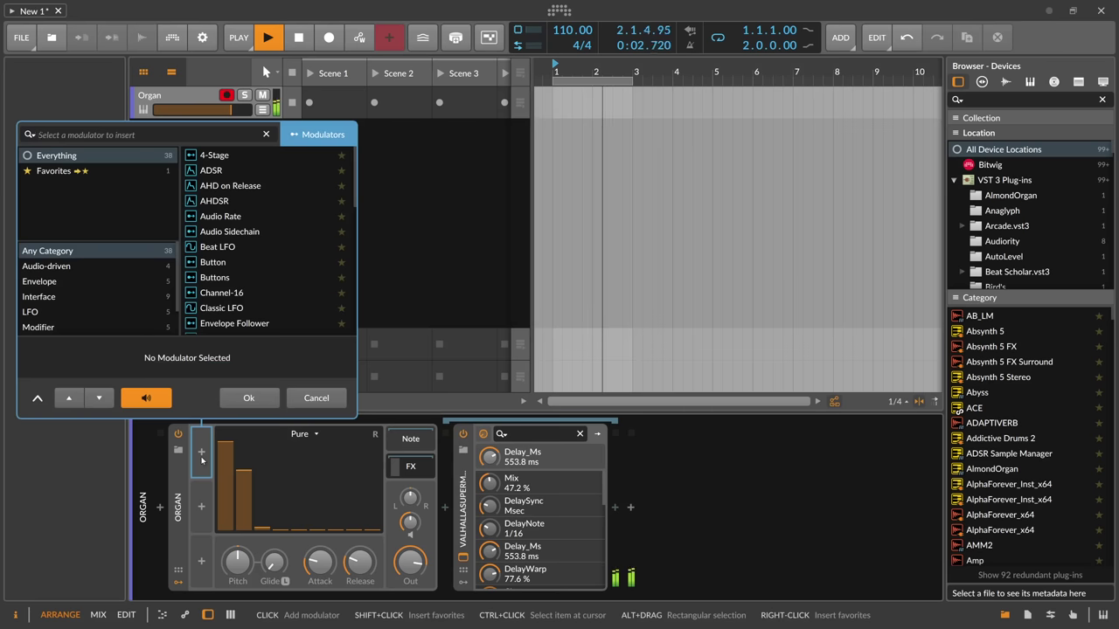
pyautogui.write('rand')
pyautogui.press('Down')
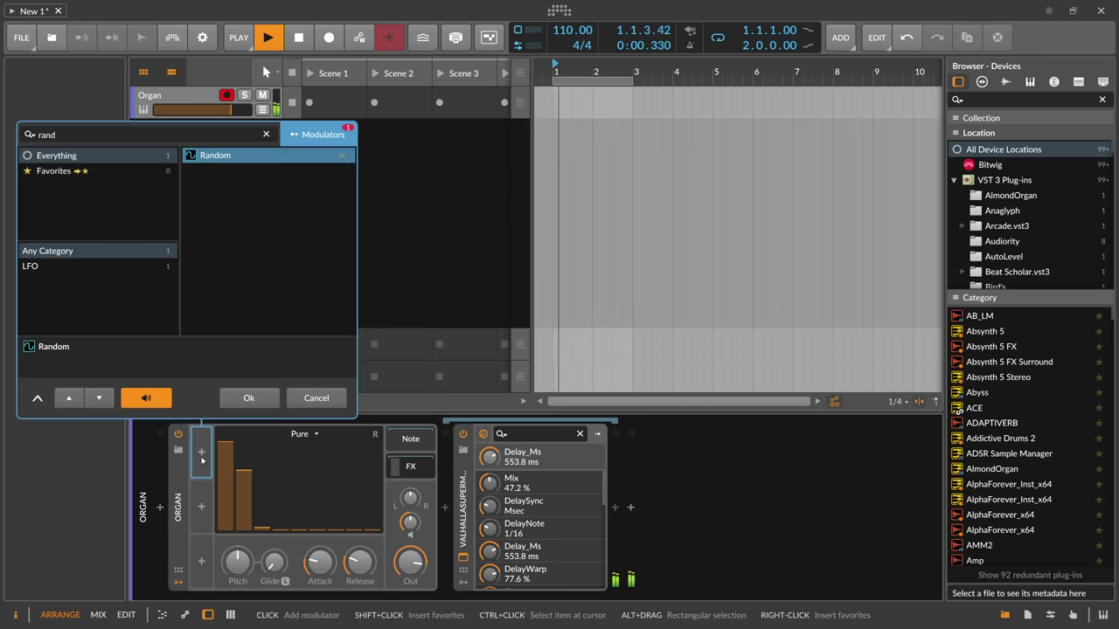
pyautogui.press('Return')
pyautogui.press('Delete')
# Add a Steps modulator to the Organ device.
pyautogui.click(201, 453)
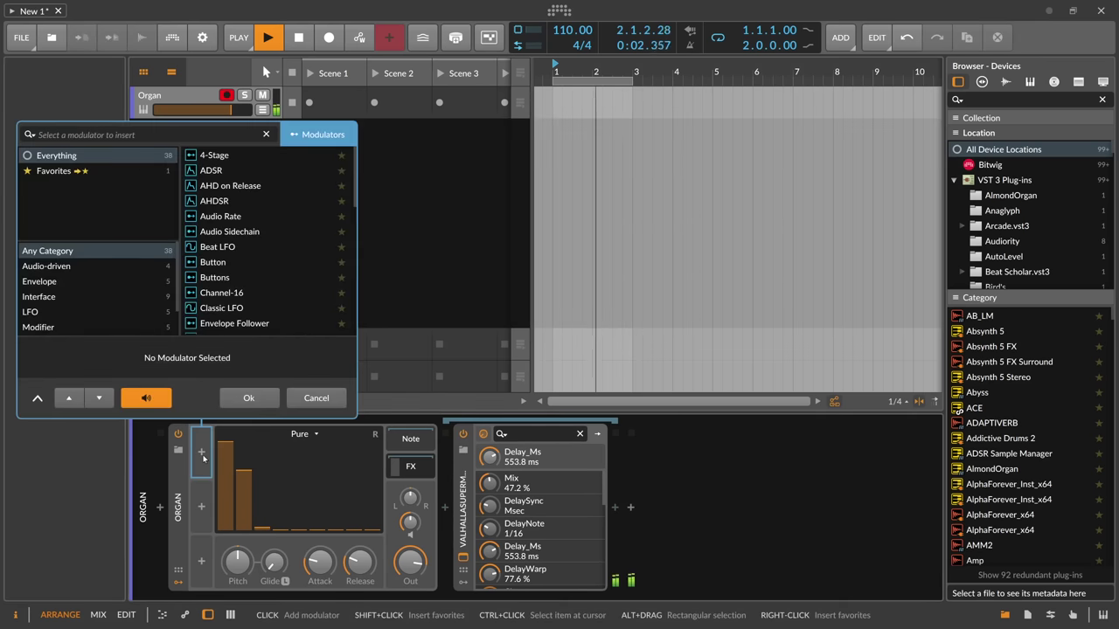
pyautogui.write('step')
pyautogui.press('Down')
pyautogui.press('Return')
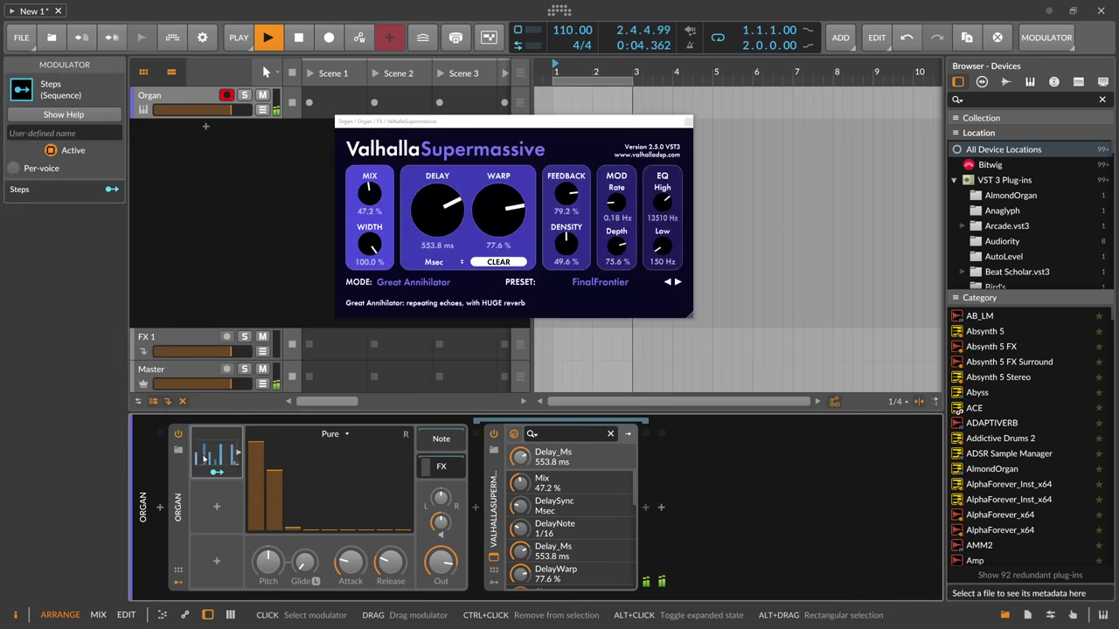
# Set the Steps modulator's timebase to quarter note and turn its smoothing up.
pyautogui.click(428, 577)
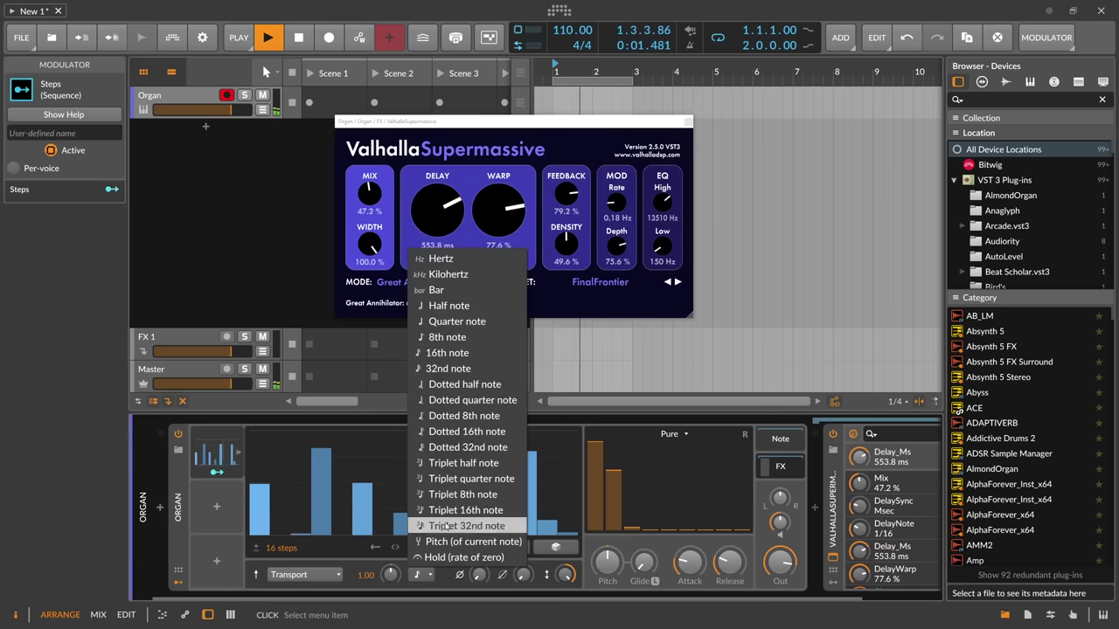
pyautogui.click(437, 321)
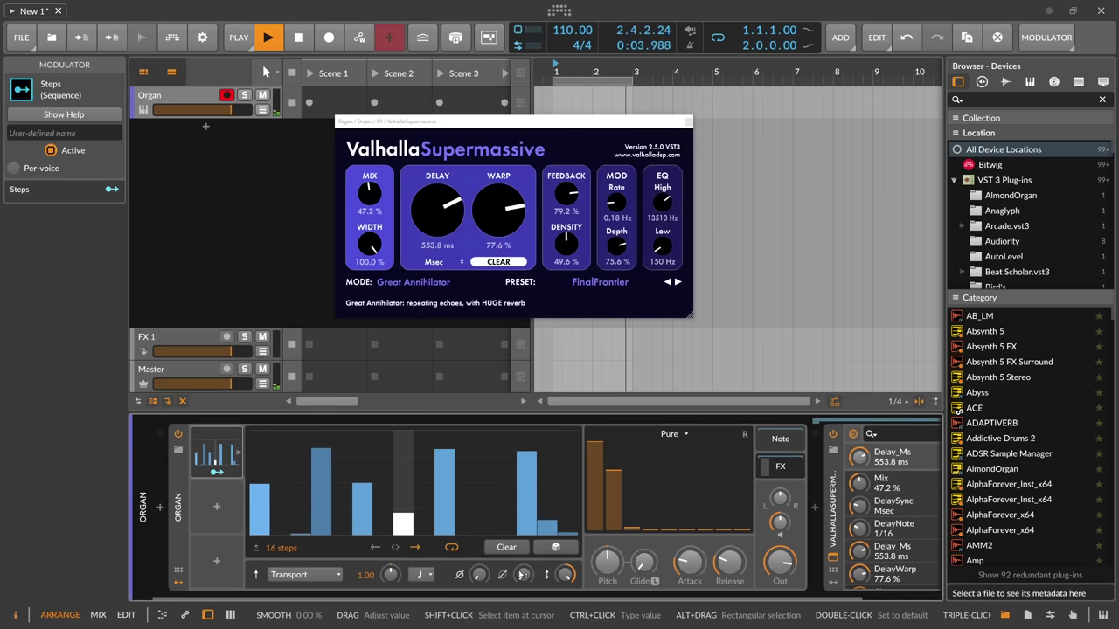
pyautogui.moveTo(523, 574); pyautogui.dragTo(523, 547)
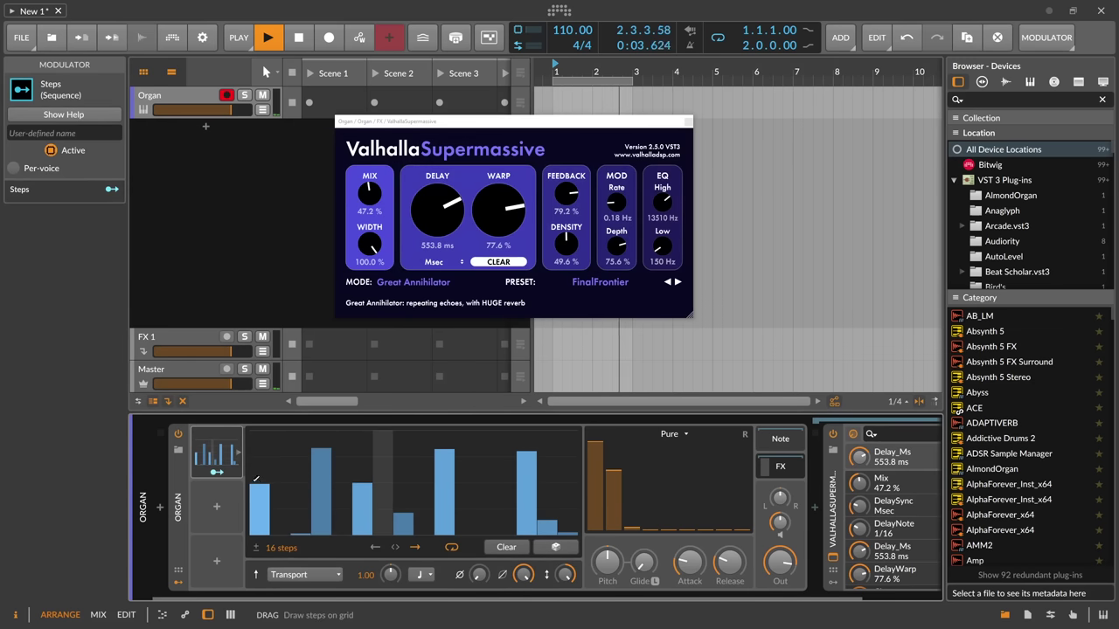
# Modulate the Organ's Primary (8') level from the Steps modulator by 0.971 and set the modulator's timebase to Bar.
pyautogui.click(216, 472)
pyautogui.moveTo(631, 525); pyautogui.dragTo(631, 444)
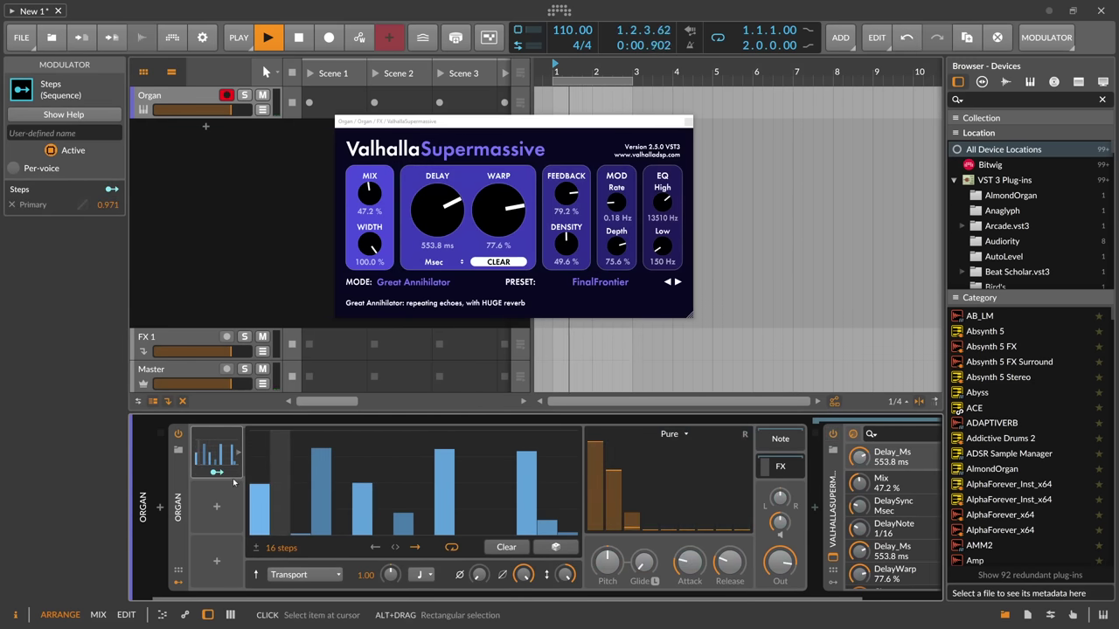
pyautogui.click(422, 574)
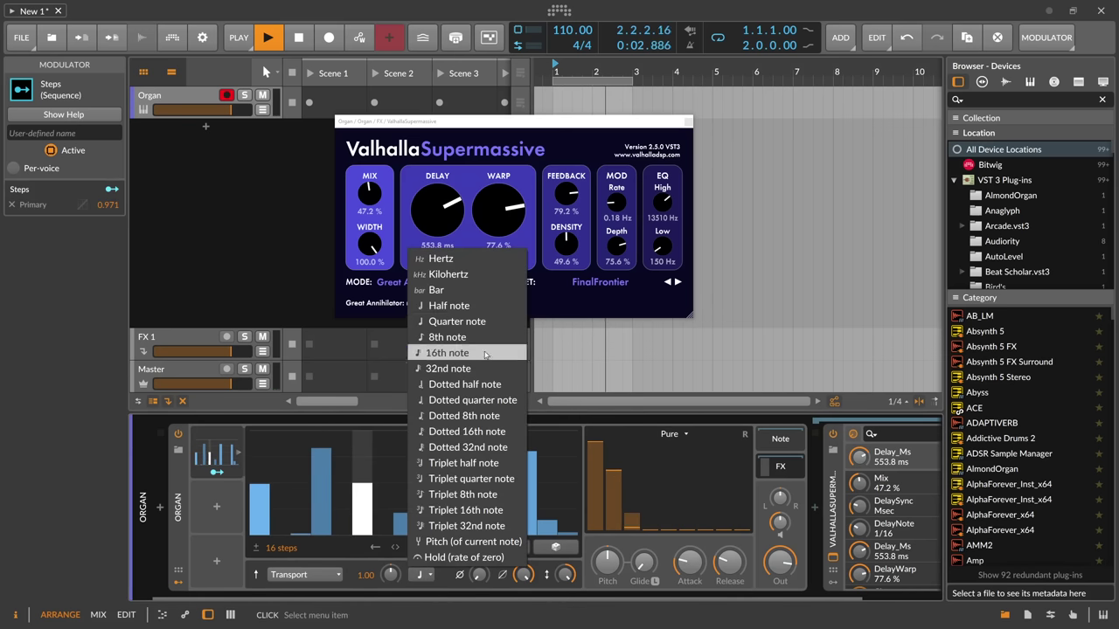
pyautogui.click(436, 289)
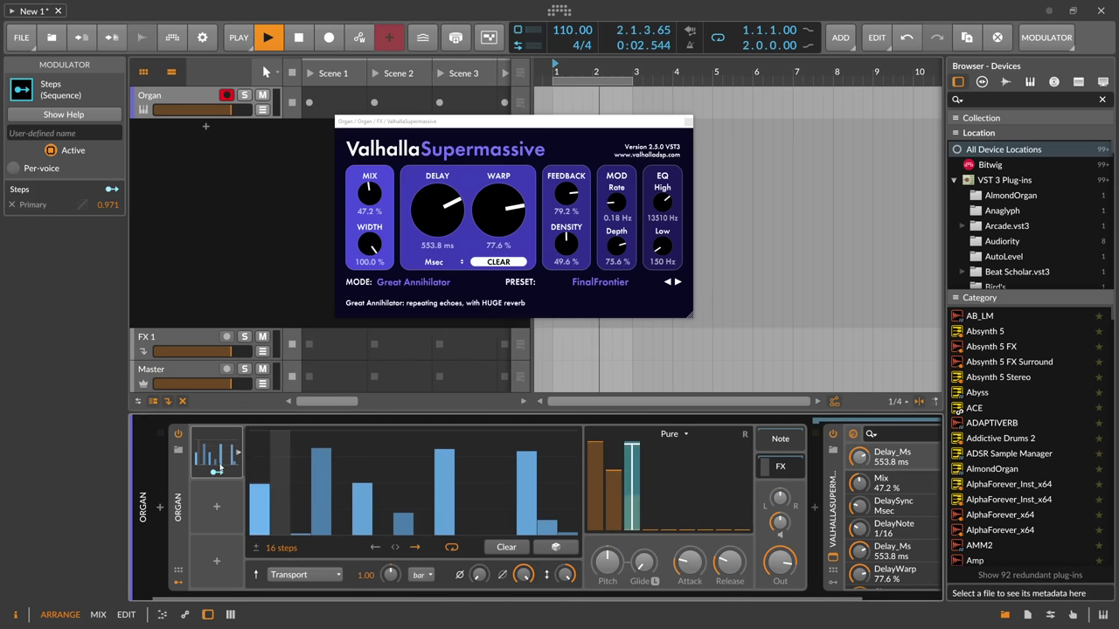
# Randomize the Steps modulator's pattern, clear its first, ninth and tenth steps, and set the eighth to a medium level.
pyautogui.click(555, 546)
pyautogui.moveTo(258, 509); pyautogui.dragTo(260, 590)
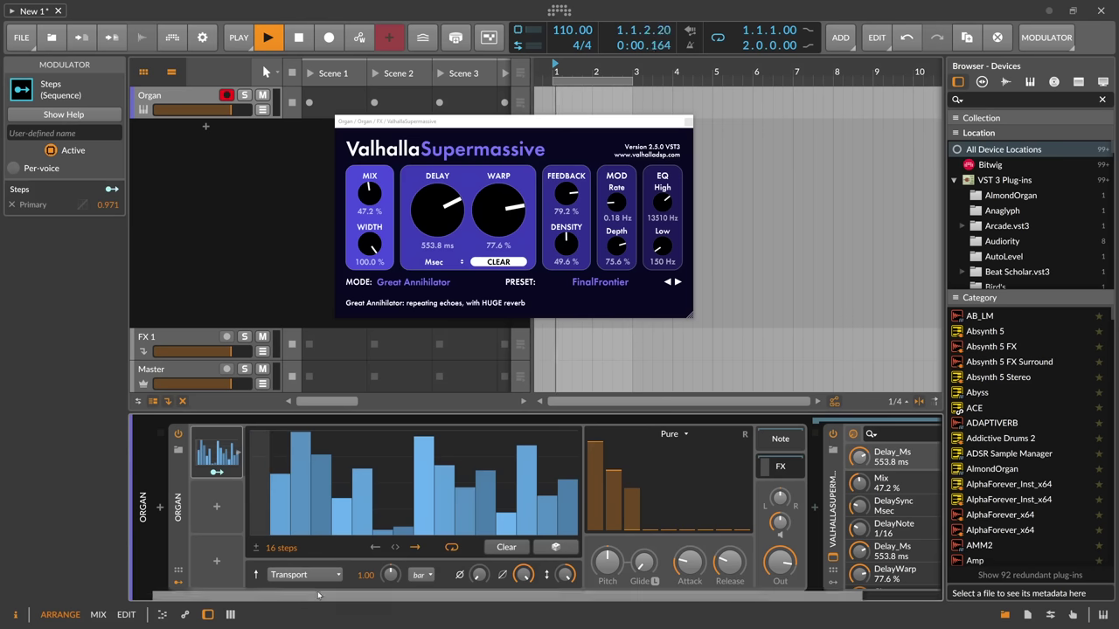
pyautogui.moveTo(423, 512); pyautogui.dragTo(442, 590)
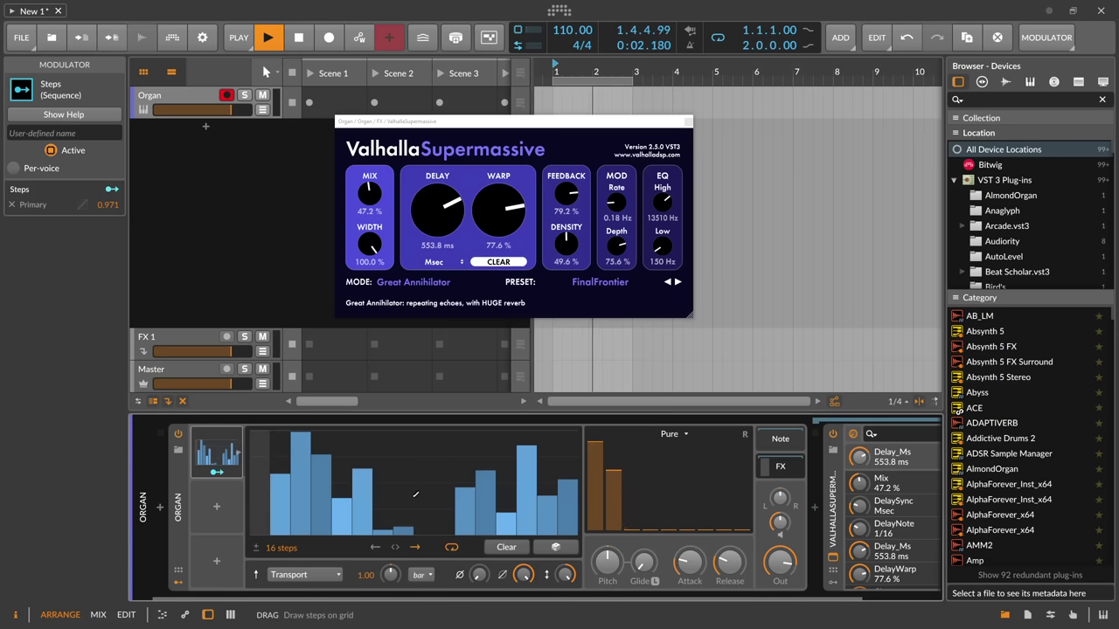
pyautogui.click(405, 487)
# Duplicate the Steps modulator, lower the Organ's 5th drawbar and modulate its level from the copy by 0.794.
pyautogui.keyDown('ctrl'); pyautogui.moveTo(217, 455); pyautogui.dragTo(222, 513); pyautogui.keyUp('ctrl')
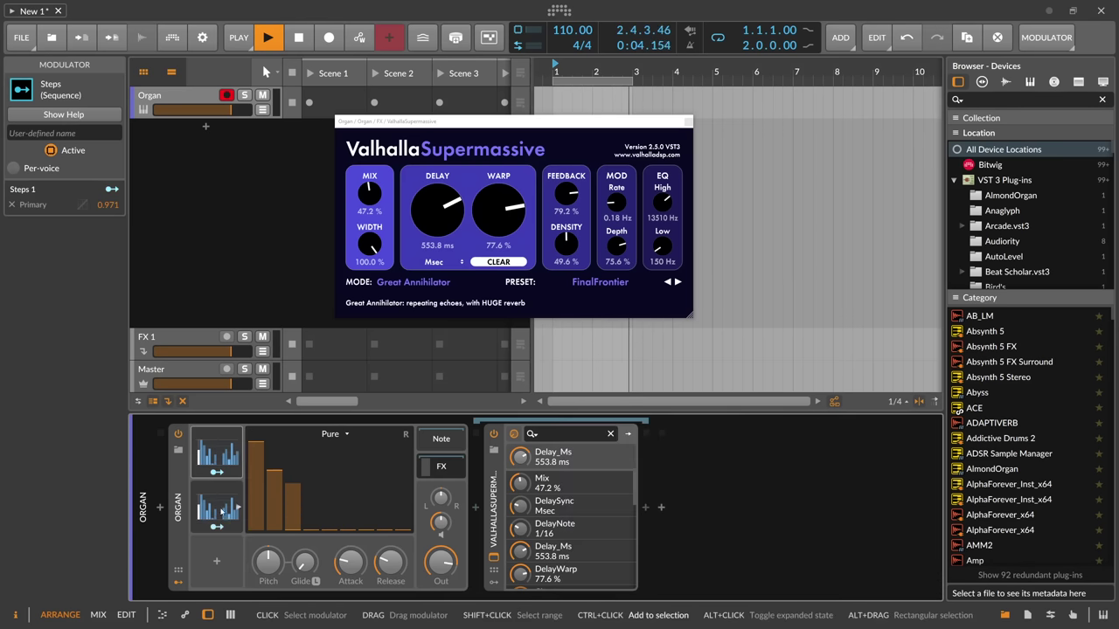
pyautogui.click(217, 526)
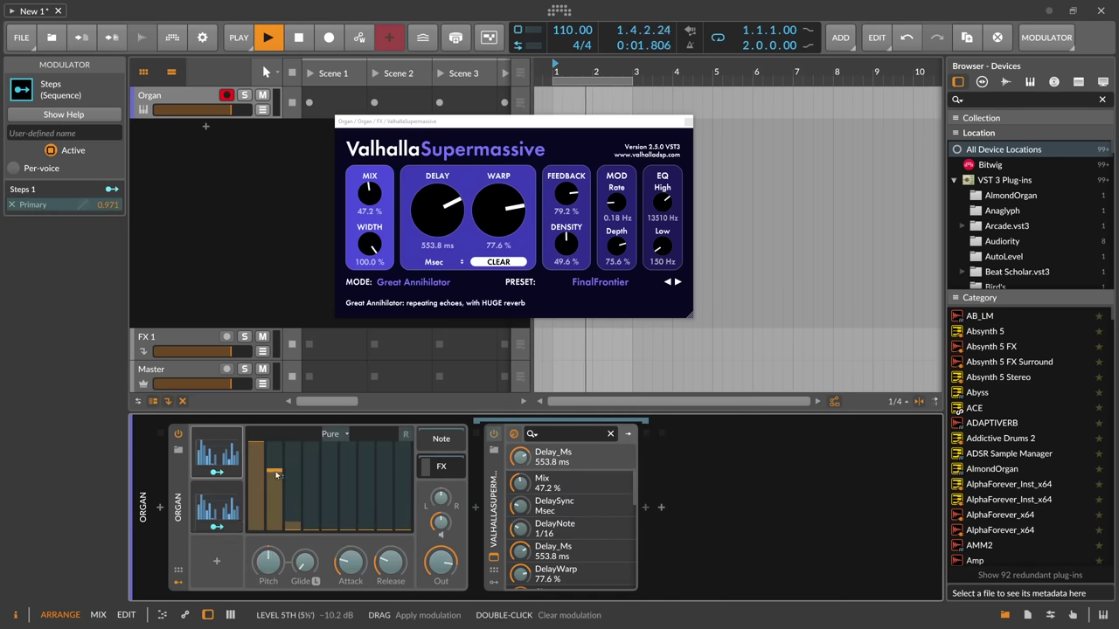
pyautogui.moveTo(276, 474); pyautogui.dragTo(275, 513)
pyautogui.click(217, 526)
pyautogui.click(217, 526)
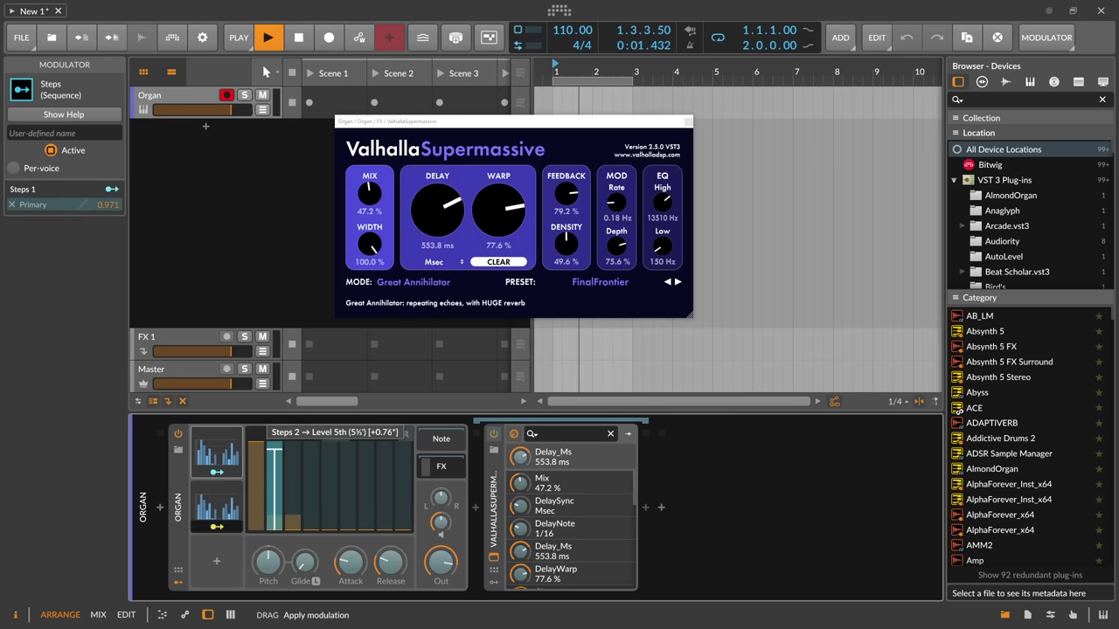
pyautogui.moveTo(274, 449); pyautogui.dragTo(275, 447)
pyautogui.click(217, 526)
# Extend the second Steps modulator to 18 steps and randomize its pattern.
pyautogui.click(237, 508)
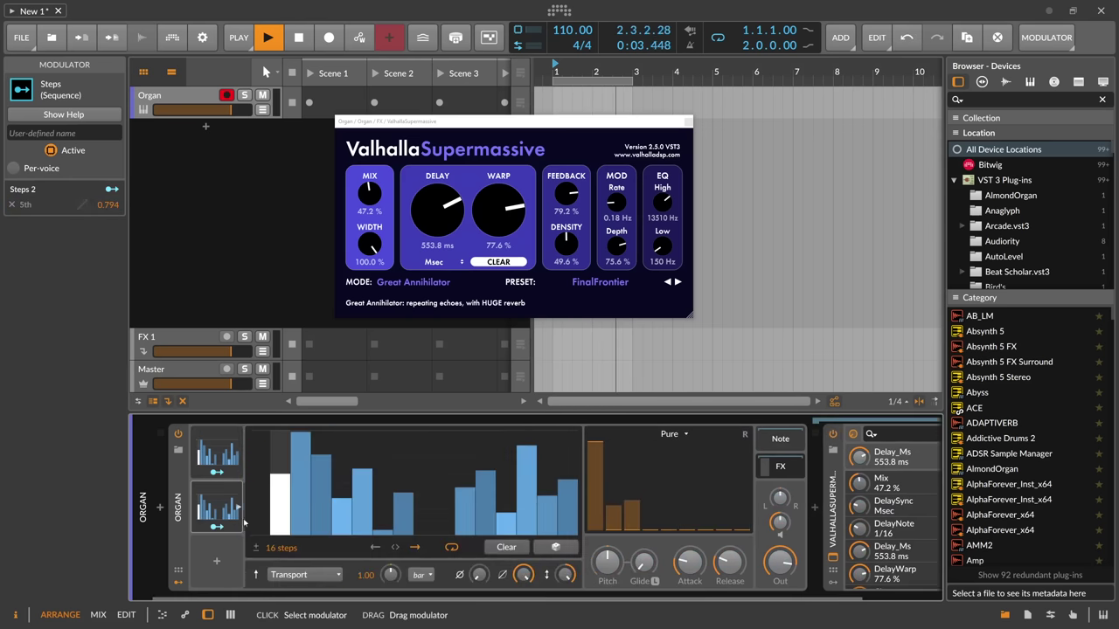
pyautogui.click(555, 548)
pyautogui.moveTo(273, 547); pyautogui.dragTo(278, 513)
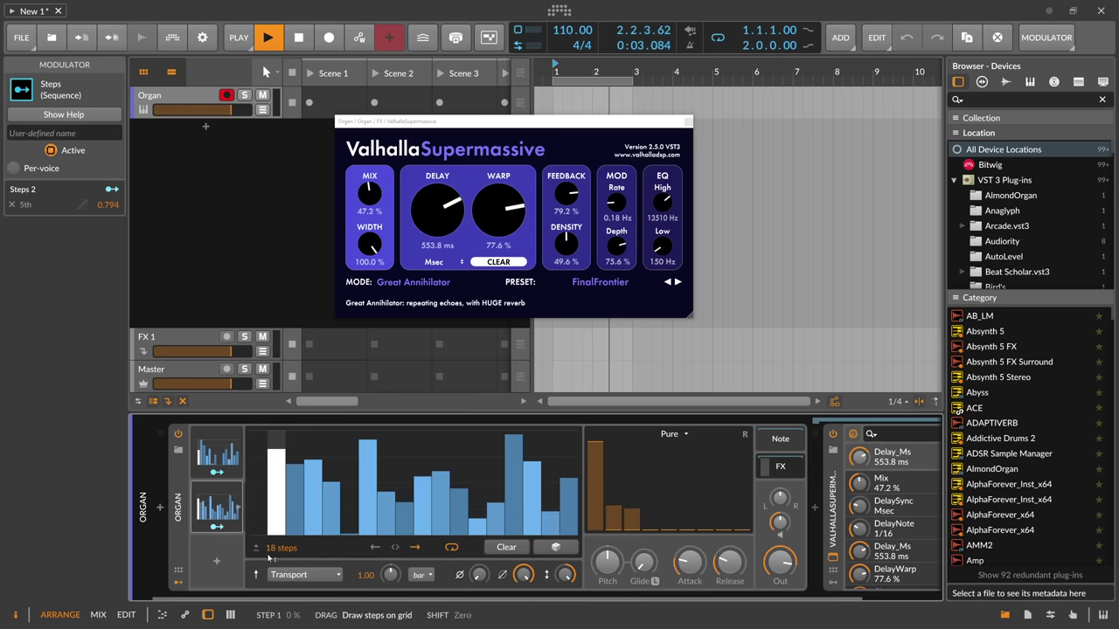
pyautogui.click(555, 547)
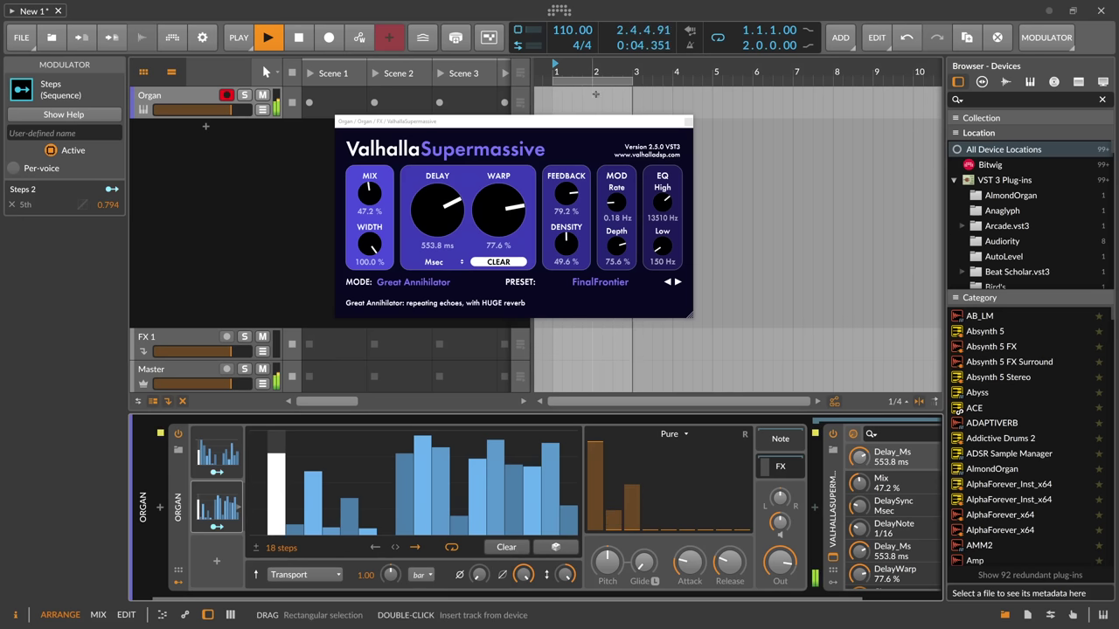
# Extend the arranger loop region to a length of 24 bars.
pyautogui.moveTo(595, 72); pyautogui.dragTo(593, 40)
pyautogui.moveTo(574, 80); pyautogui.dragTo(804, 39)
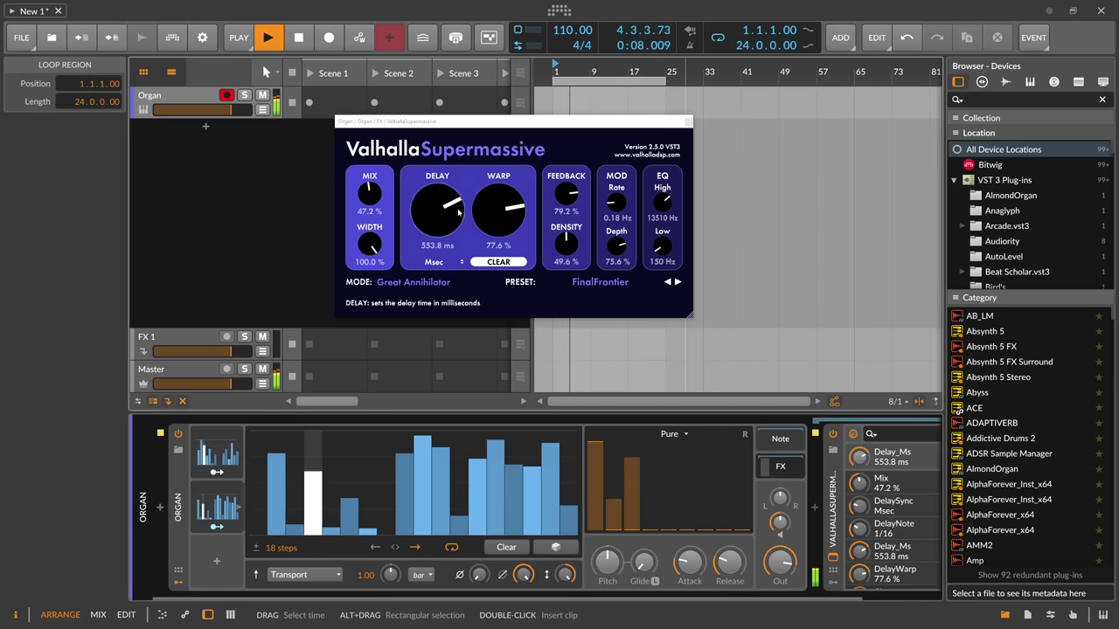
# Set the ValhallaSupermassive mix to 52.8 % and raise the Organ's Attack to about 2.64 s along with its Release.
pyautogui.moveTo(369, 198); pyautogui.dragTo(374, 192)
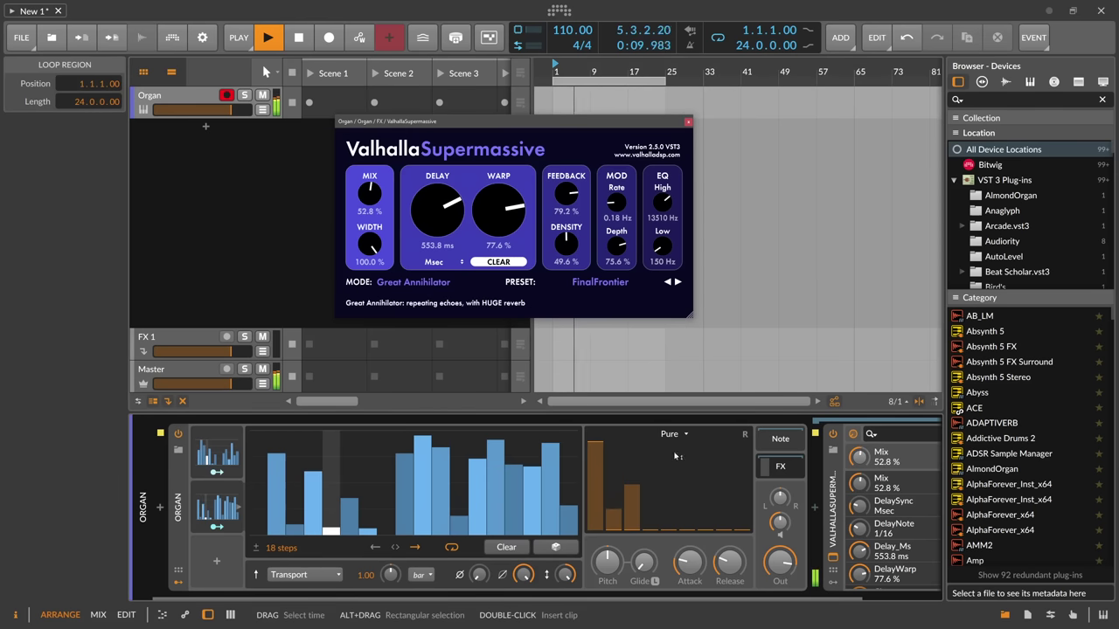
pyautogui.moveTo(690, 562); pyautogui.dragTo(689, 516)
pyautogui.moveTo(728, 562); pyautogui.dragTo(728, 474)
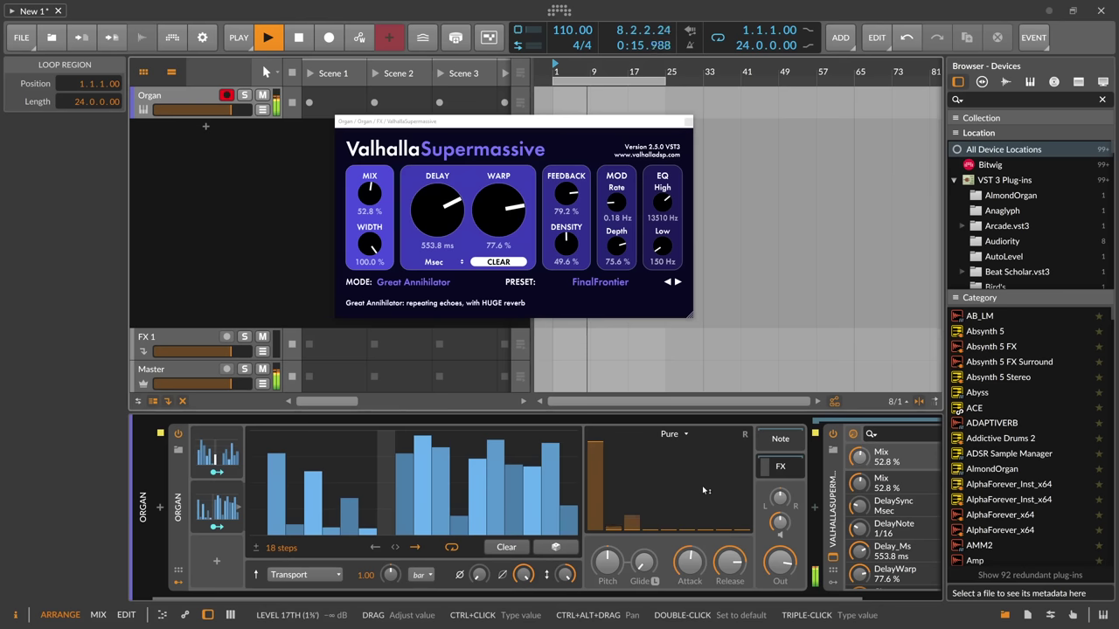
pyautogui.moveTo(690, 562); pyautogui.dragTo(690, 564)
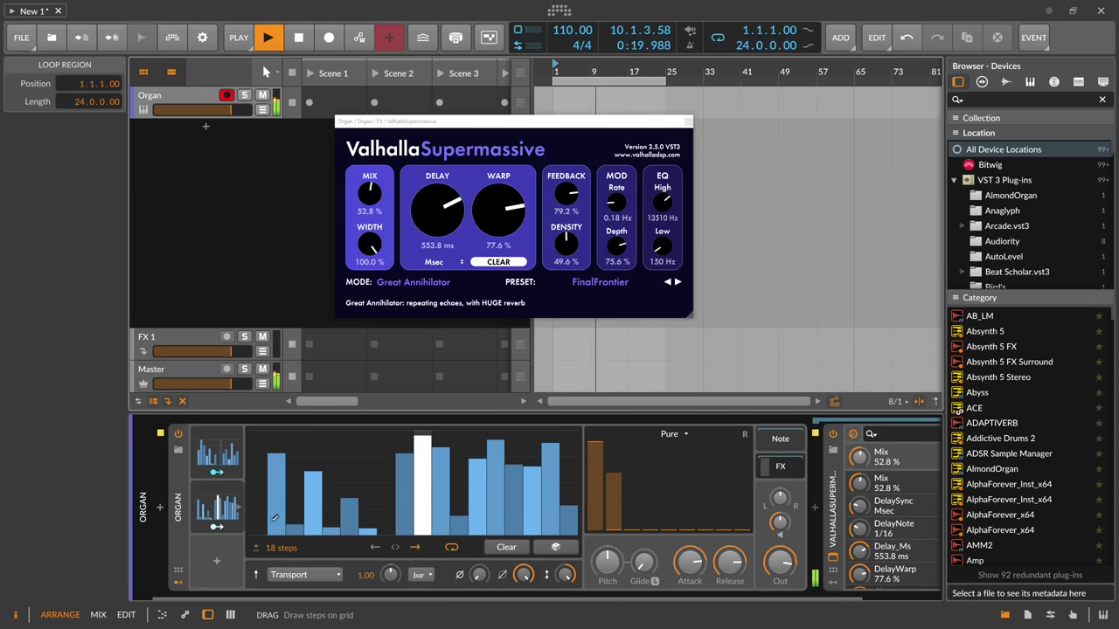
# Add a Random modulator to the Organ device and set its timebase to bar.
pyautogui.click(217, 560)
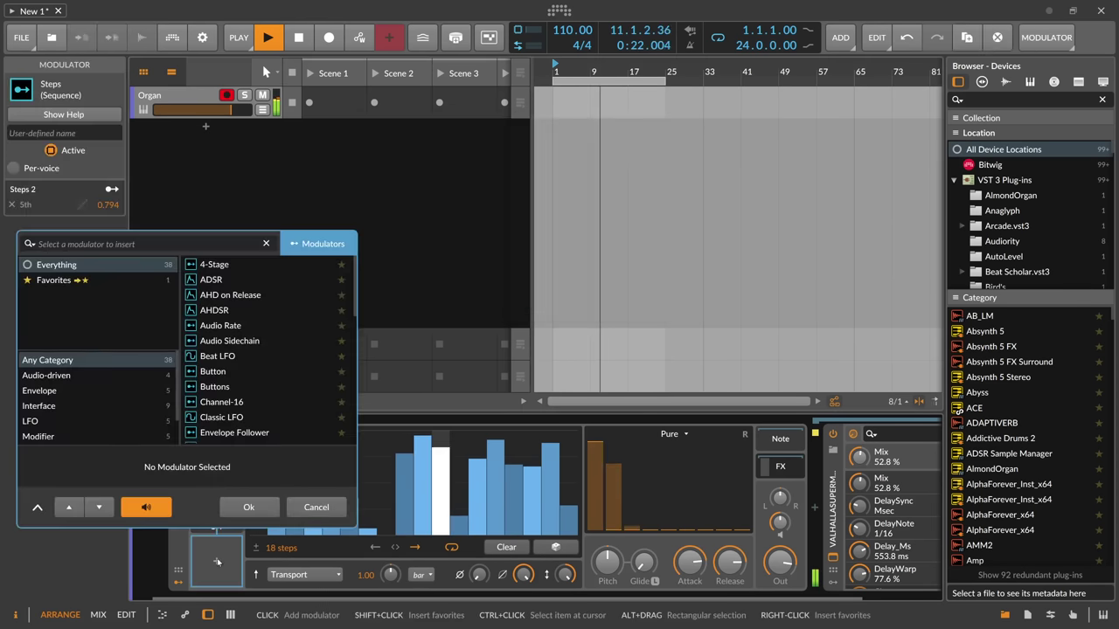
pyautogui.write('rand')
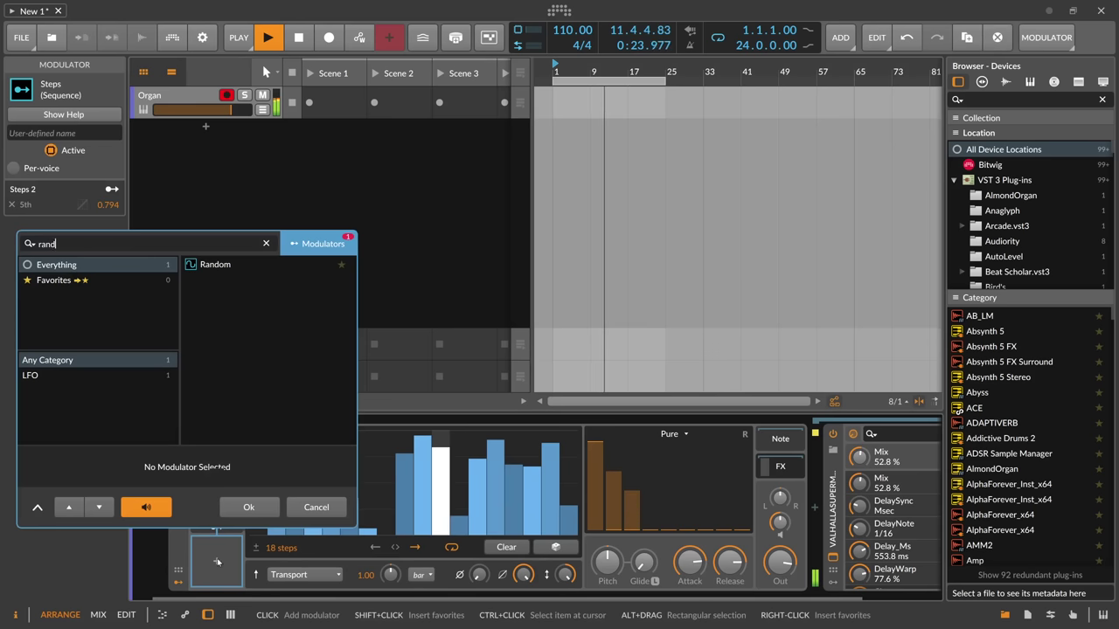
pyautogui.press('Return')
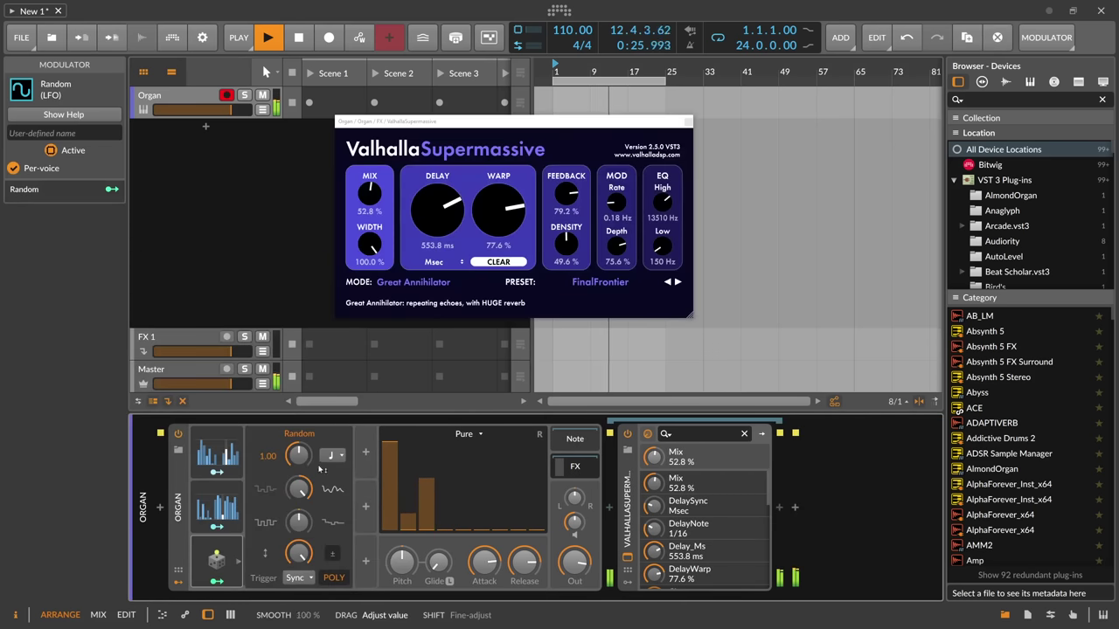
pyautogui.click(332, 456)
pyautogui.click(367, 186)
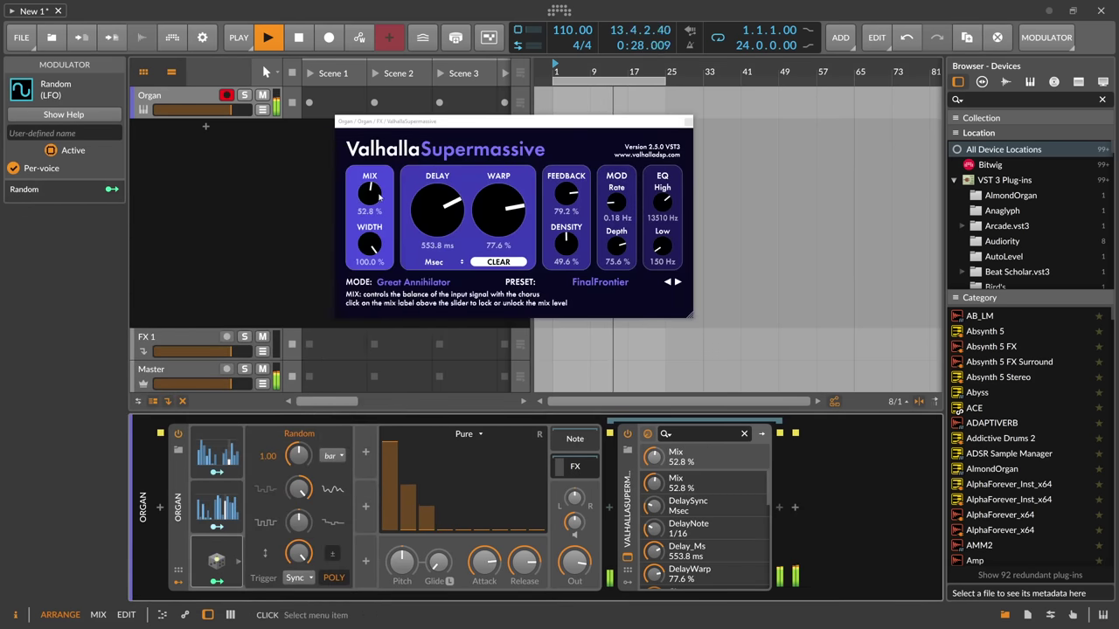
# Modulate the Organ's 17th drawbar level from the Random modulator by 0.397.
pyautogui.moveTo(499, 531); pyautogui.dragTo(500, 447)
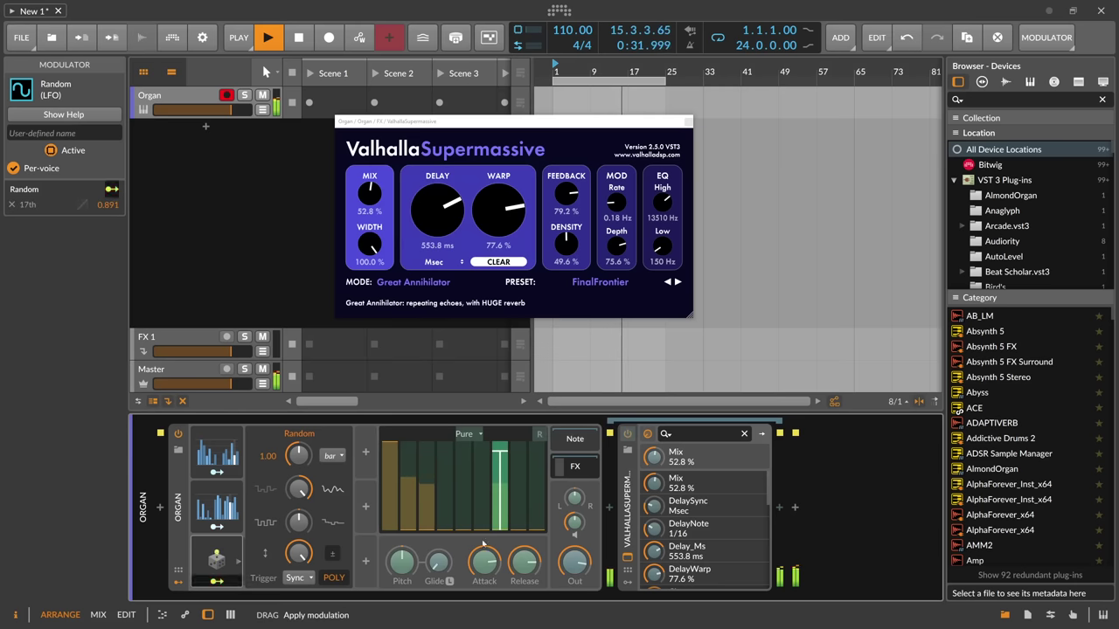
pyautogui.moveTo(500, 447); pyautogui.dragTo(500, 473)
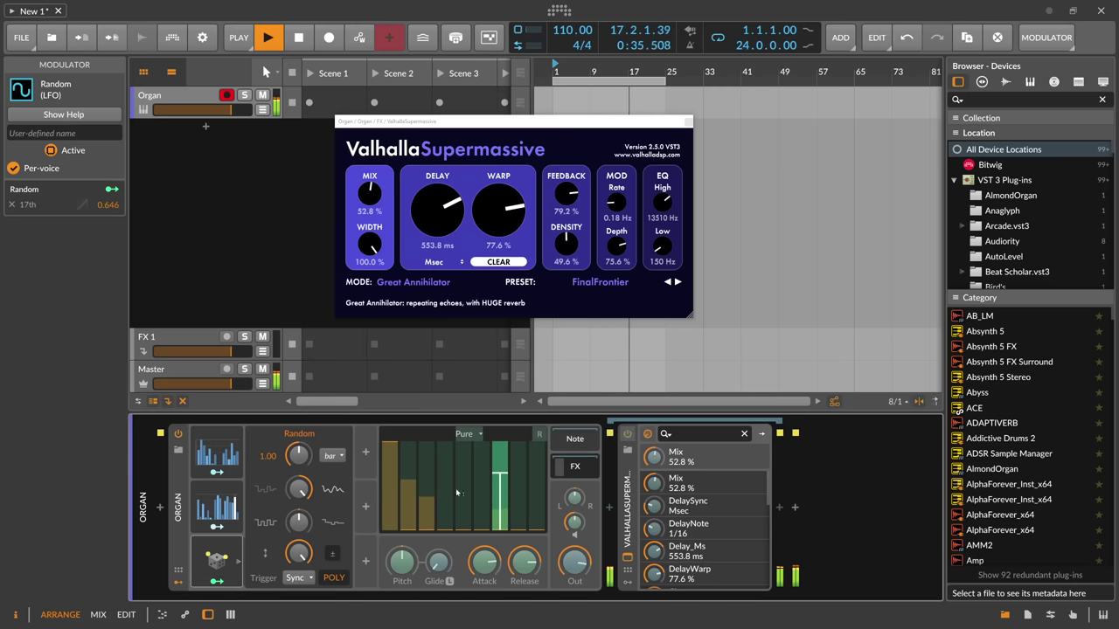
pyautogui.click(234, 584)
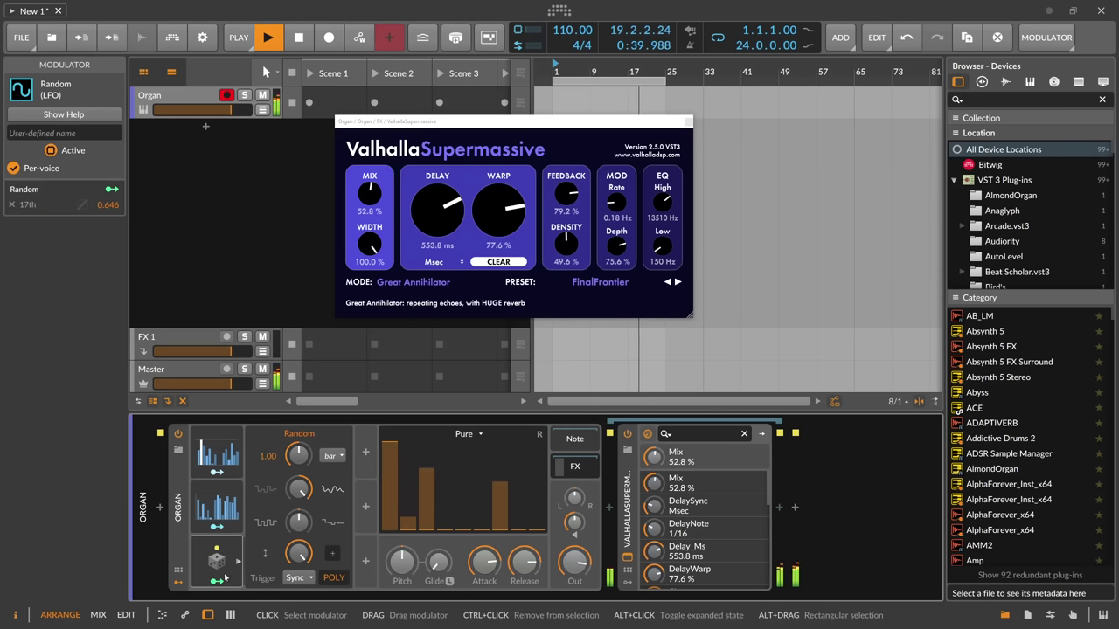
pyautogui.click(226, 581)
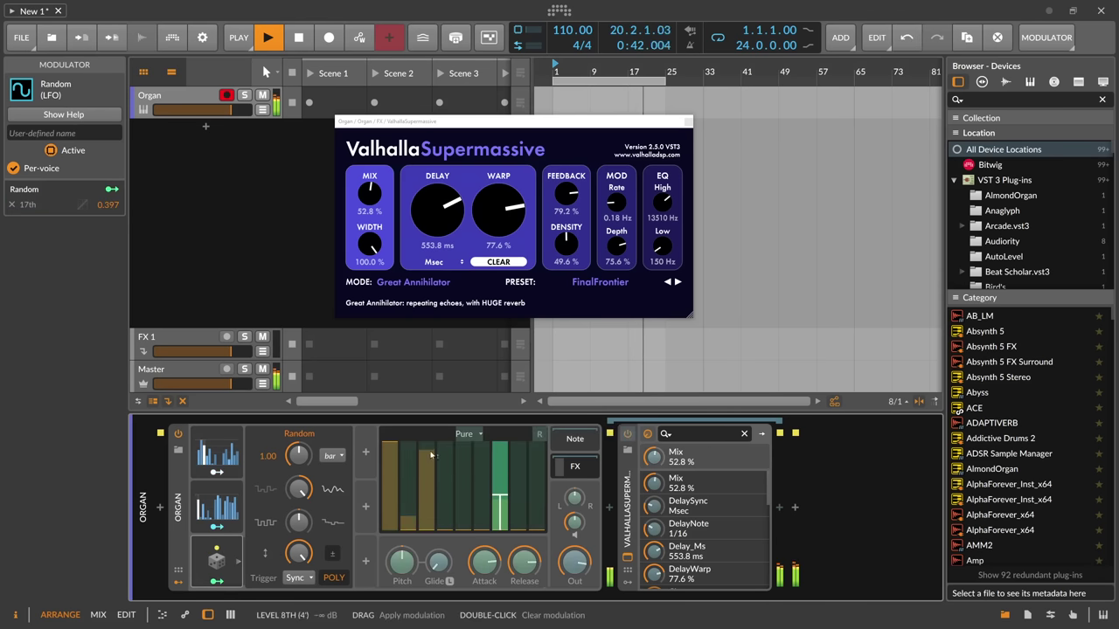
pyautogui.click(233, 576)
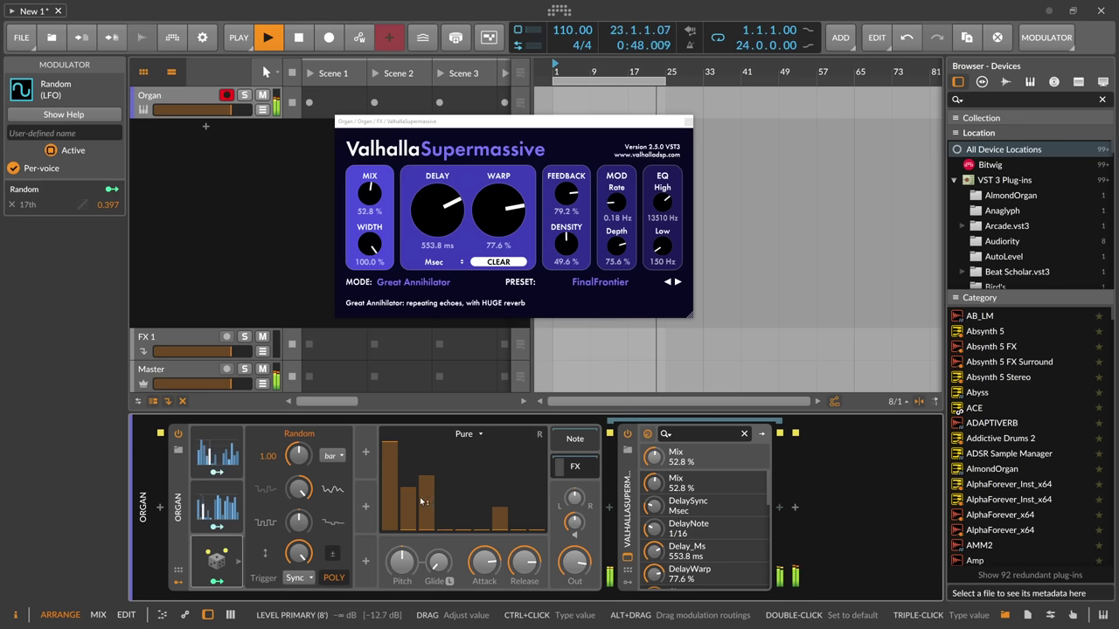
# Try the Full and Rich tonewheel models on the Organ.
pyautogui.click(472, 436)
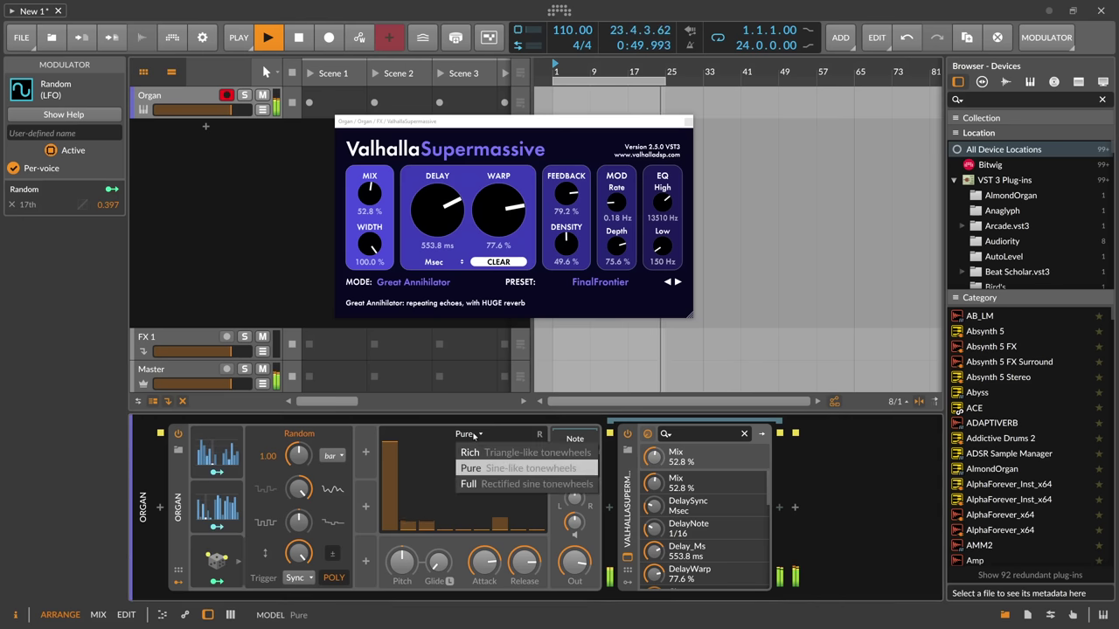
pyautogui.click(495, 491)
pyautogui.click(468, 433)
pyautogui.click(475, 451)
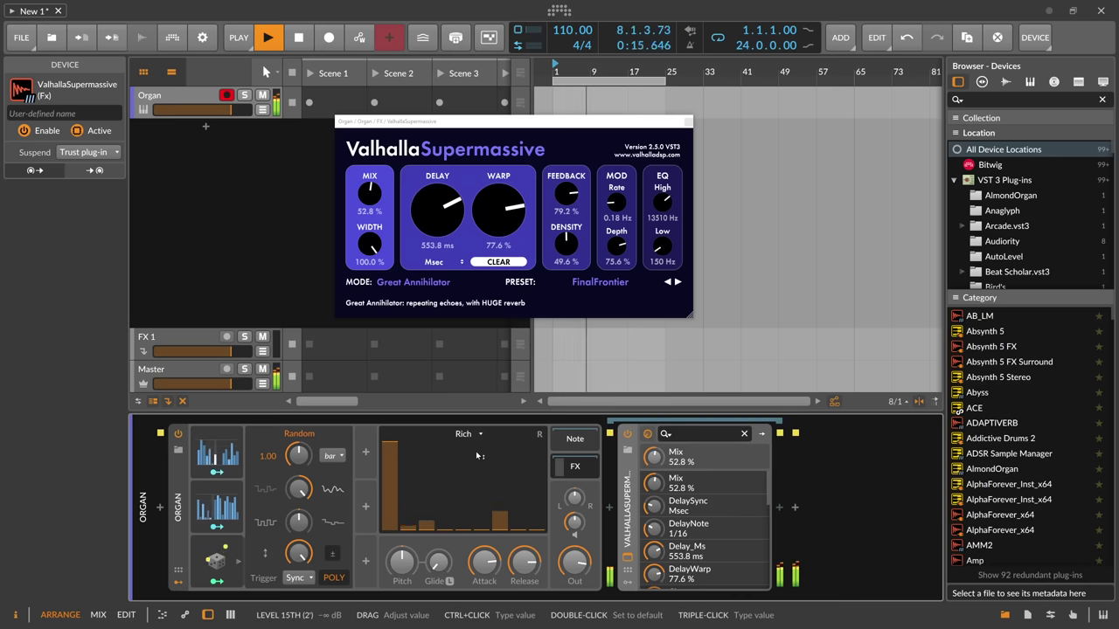
# Insert a Chorus+ device between the Organ and ValhallaSupermassive.
pyautogui.click(609, 507)
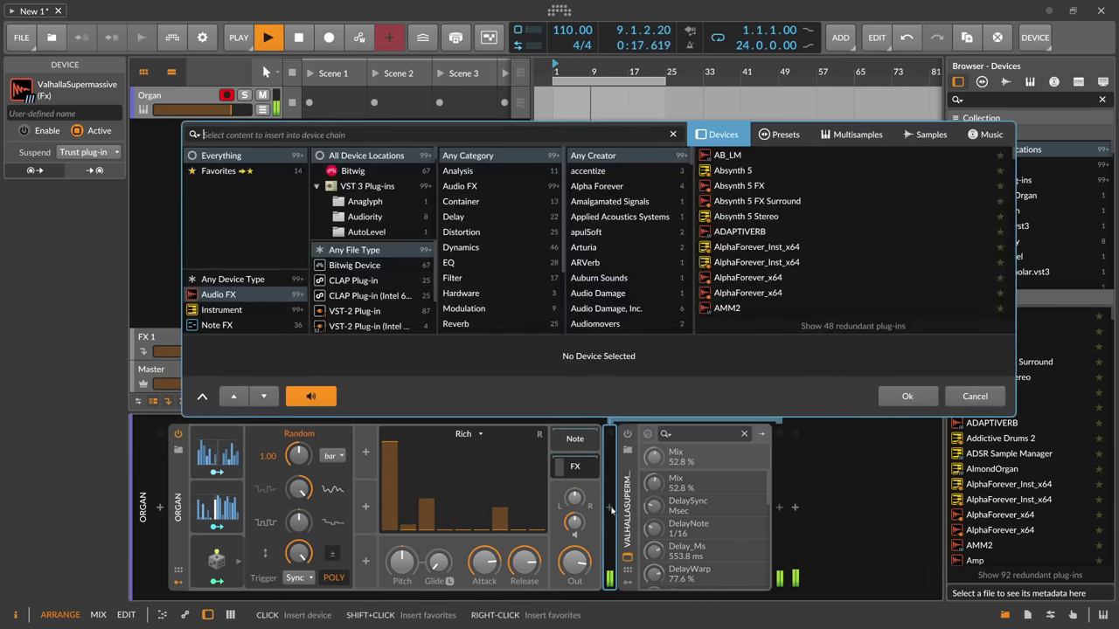
pyautogui.write('choru')
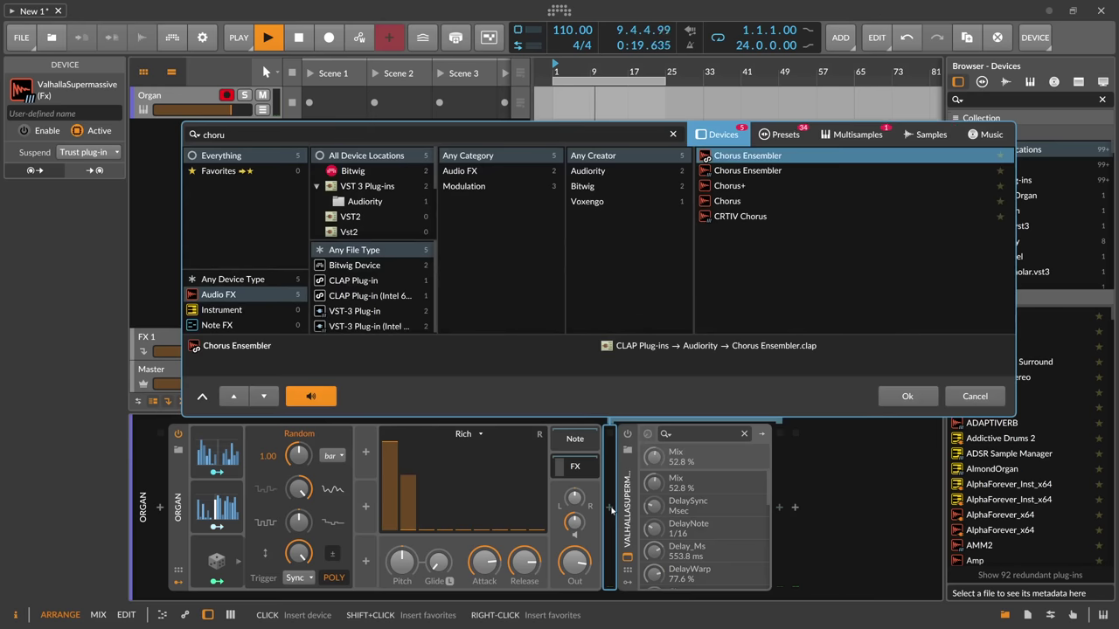
pyautogui.press('Down')
pyautogui.press('Down')
pyautogui.press('Return')
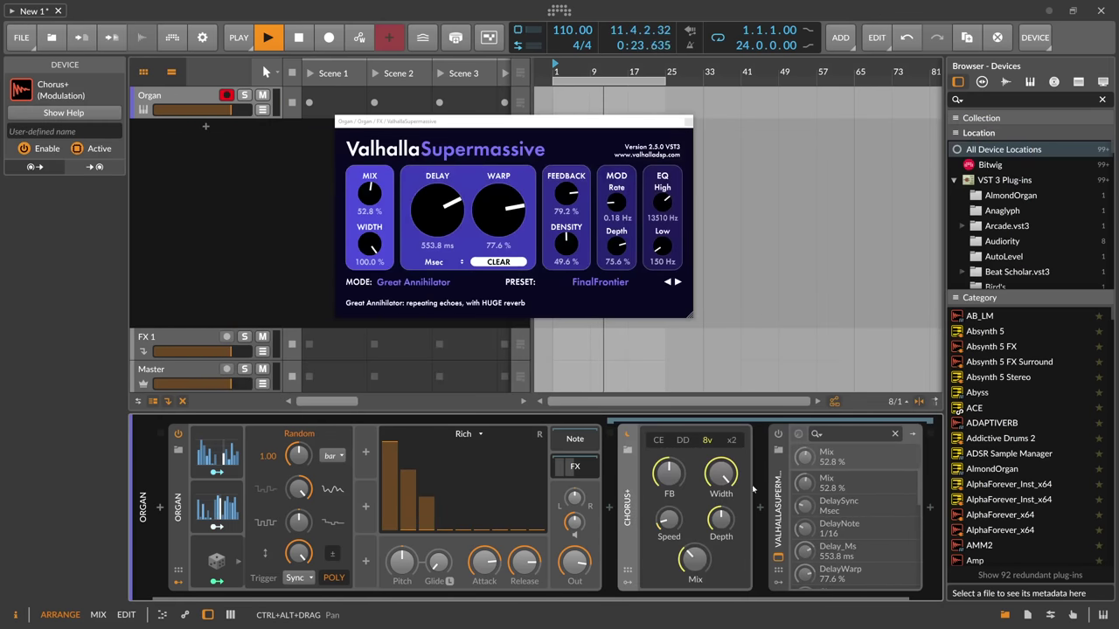
# Set the Chorus+ Speed to 19.6 % and Mix to 56.3 %, and raise its FB and Depth.
pyautogui.moveTo(694, 560); pyautogui.dragTo(694, 543)
pyautogui.moveTo(668, 520); pyautogui.dragTo(669, 516)
pyautogui.moveTo(669, 473); pyautogui.dragTo(669, 446)
pyautogui.moveTo(721, 520); pyautogui.dragTo(721, 510)
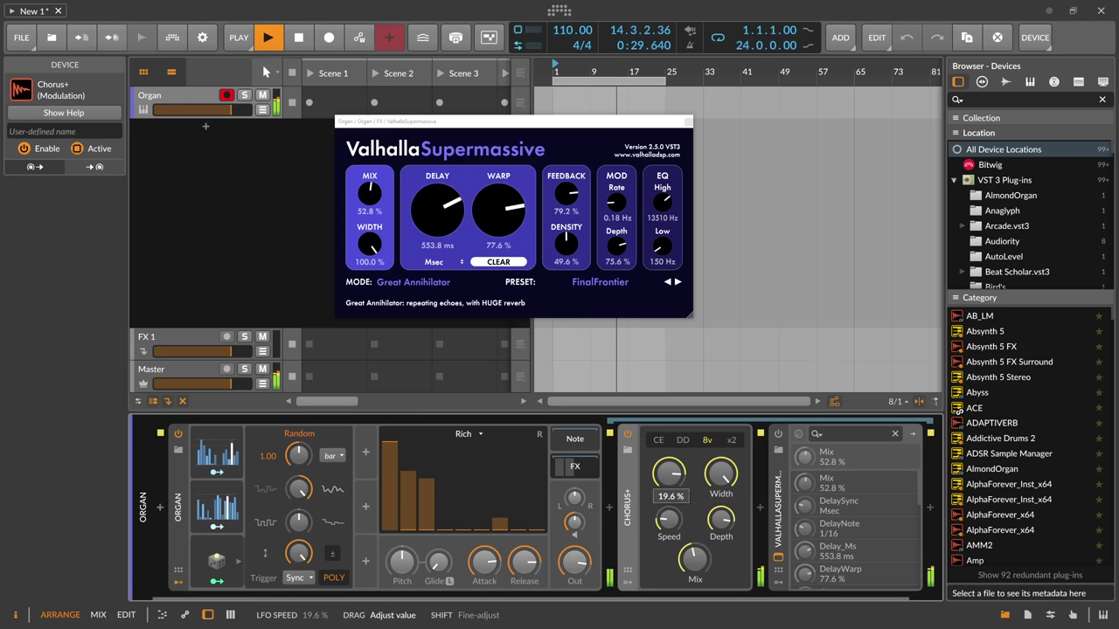
pyautogui.moveTo(720, 519)
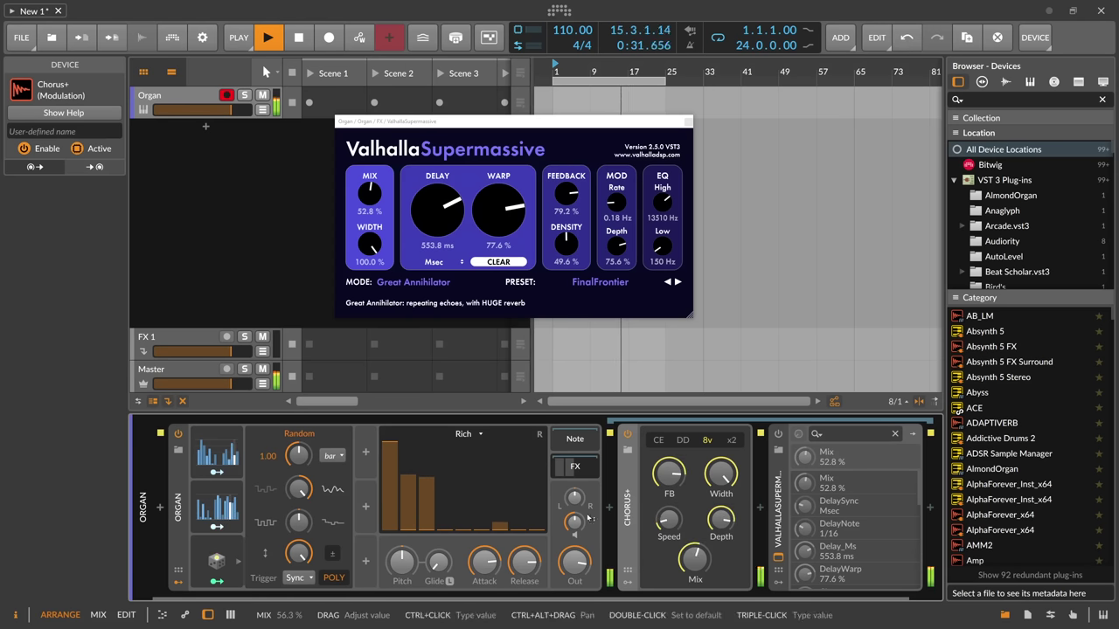
# Compare the Organ's Full tonewheel model and set the model to Pure.
pyautogui.click(467, 434)
pyautogui.click(476, 482)
pyautogui.click(467, 434)
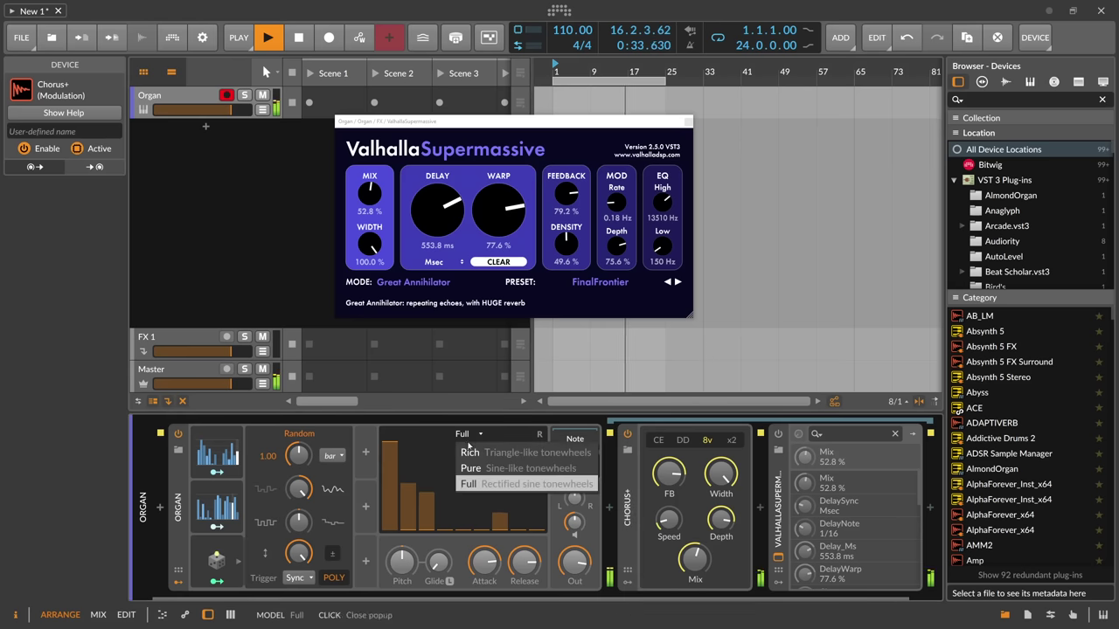
pyautogui.click(478, 470)
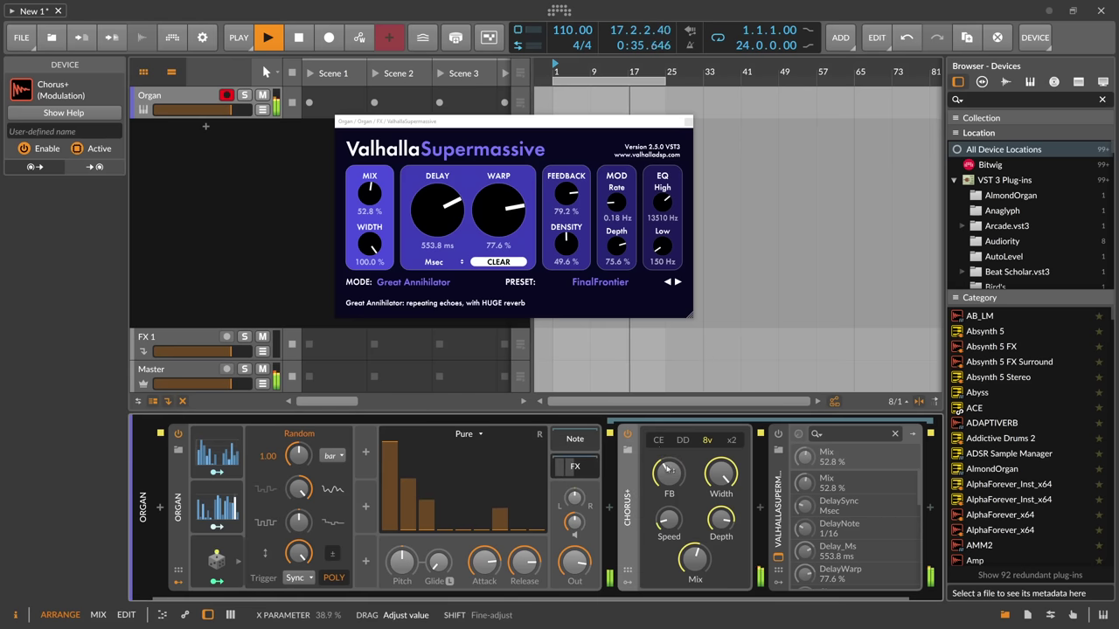
# Compare the Chorus+ x2 character with 8v, keep 8v and lower the Mix slightly.
pyautogui.click(699, 442)
pyautogui.click(706, 441)
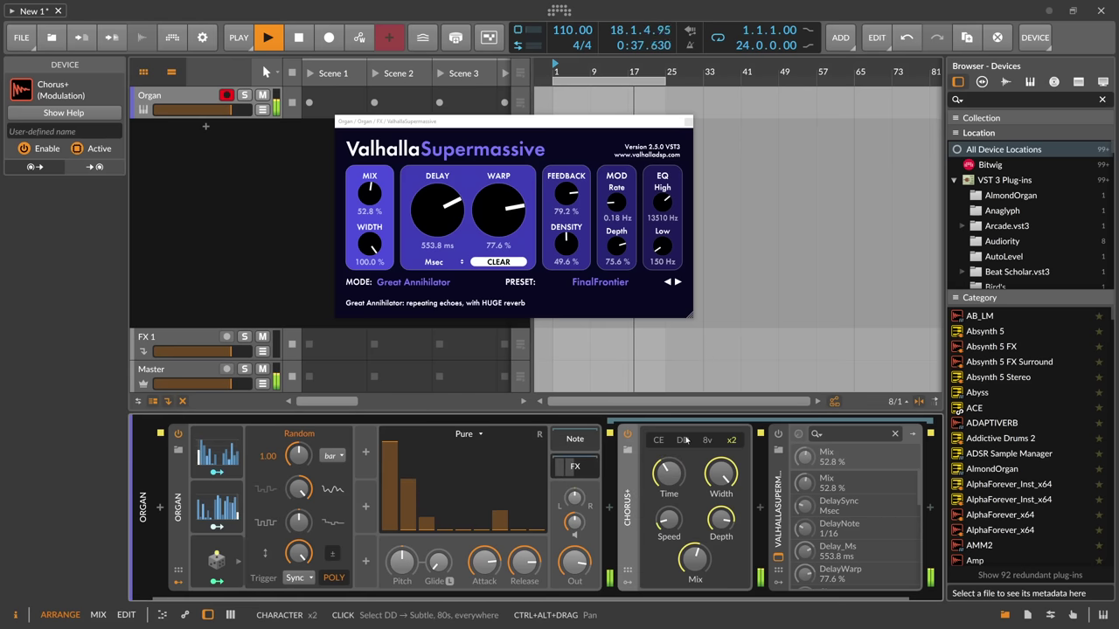
pyautogui.moveTo(693, 556); pyautogui.dragTo(693, 575)
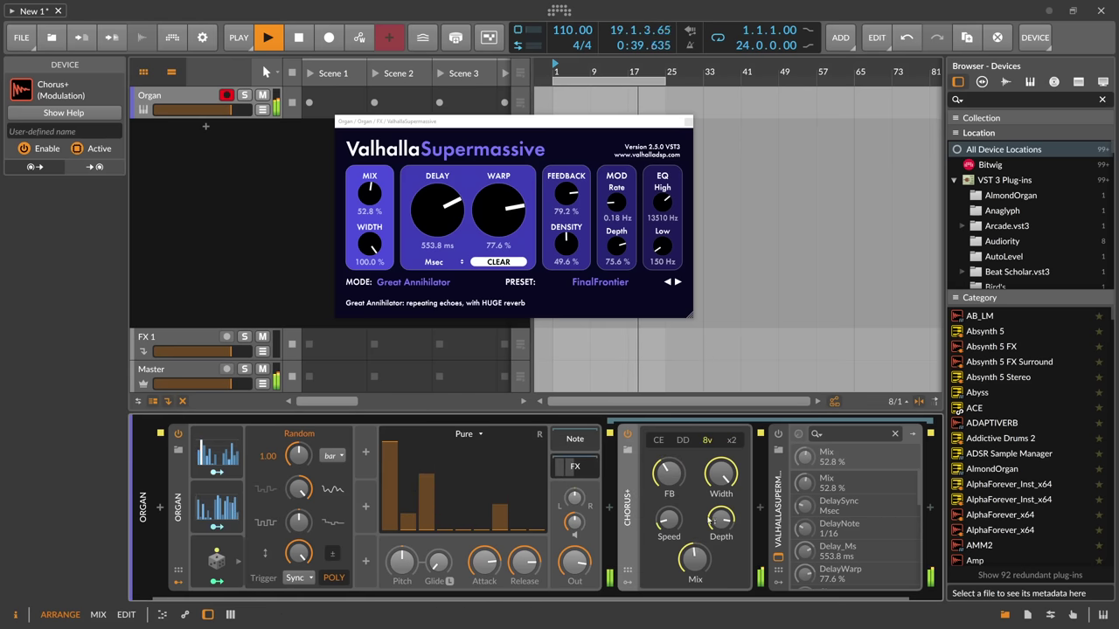
# Re-enable ValhallaSupermassive and set its mix to 59.6 %.
pyautogui.click(778, 433)
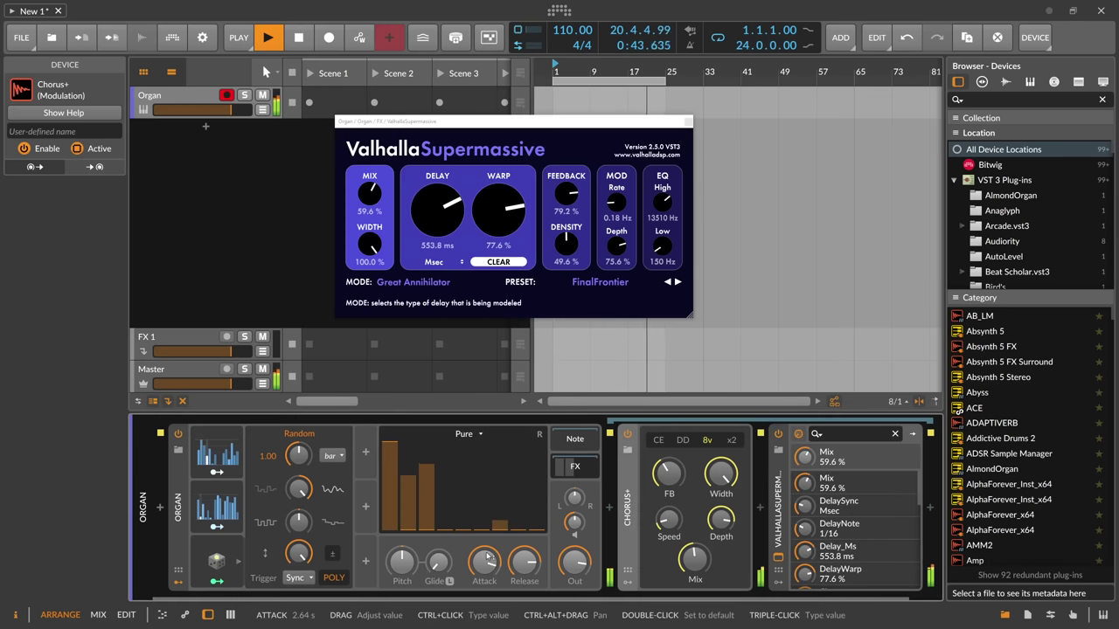
pyautogui.moveTo(482, 528)
pyautogui.mouseDown()
pyautogui.moveTo(481, 472)
pyautogui.moveTo(481, 530)
pyautogui.mouseUp()
# Duplicate the Random modulator and modulate the Organ's 15th drawbar level from the copy by 0.594.
pyautogui.rightClick(220, 560)
pyautogui.click(348, 612)
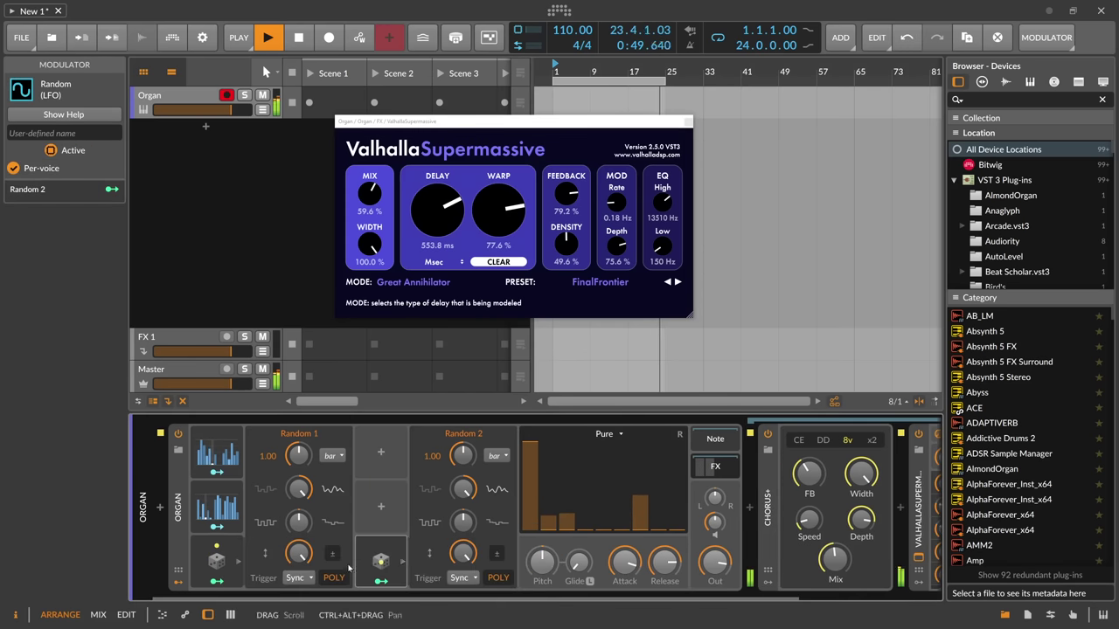
pyautogui.moveTo(381, 581); pyautogui.dragTo(622, 478)
pyautogui.click(381, 580)
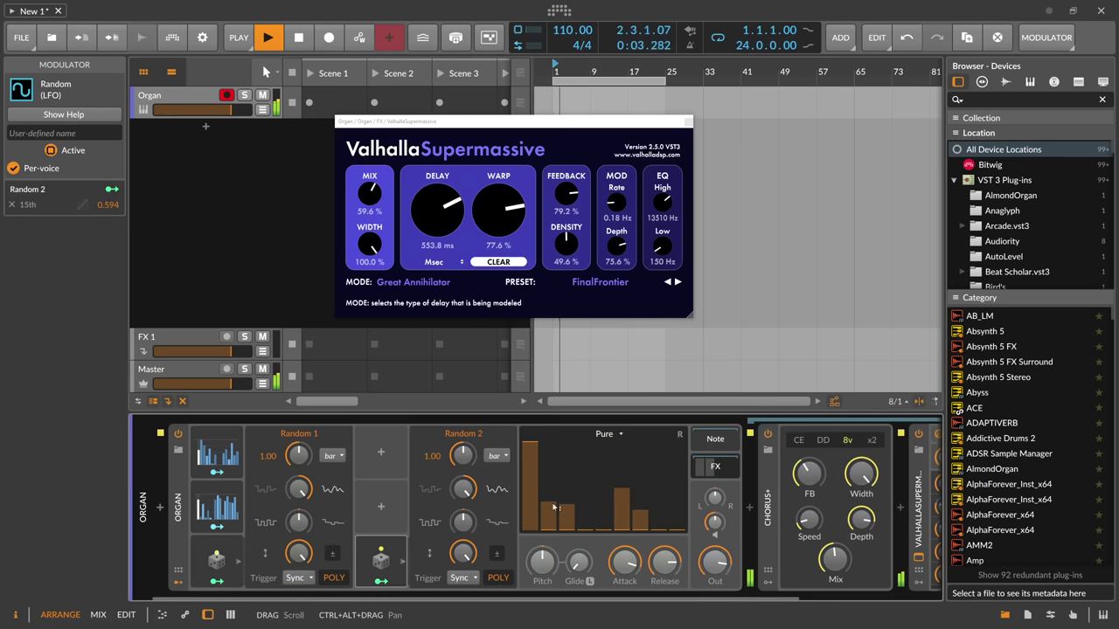
# Replace ValhallaSupermassive with a Delay+ device after Chorus+ in the Organ's FX chain.
pyautogui.click(402, 561)
pyautogui.click(237, 560)
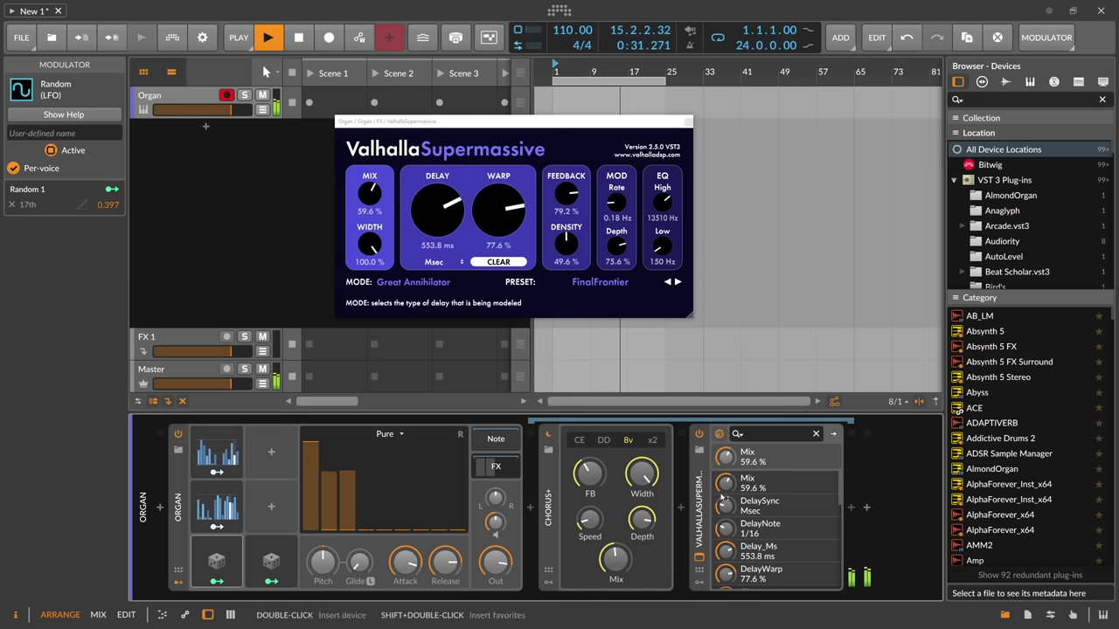
pyautogui.click(701, 520)
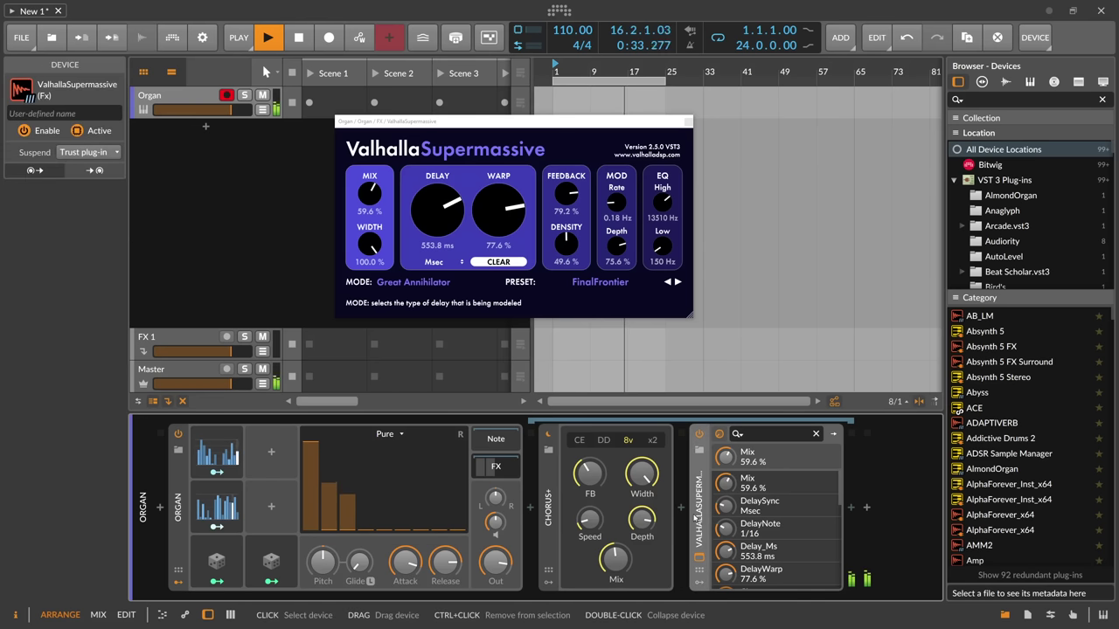
pyautogui.press('Delete')
pyautogui.click(682, 508)
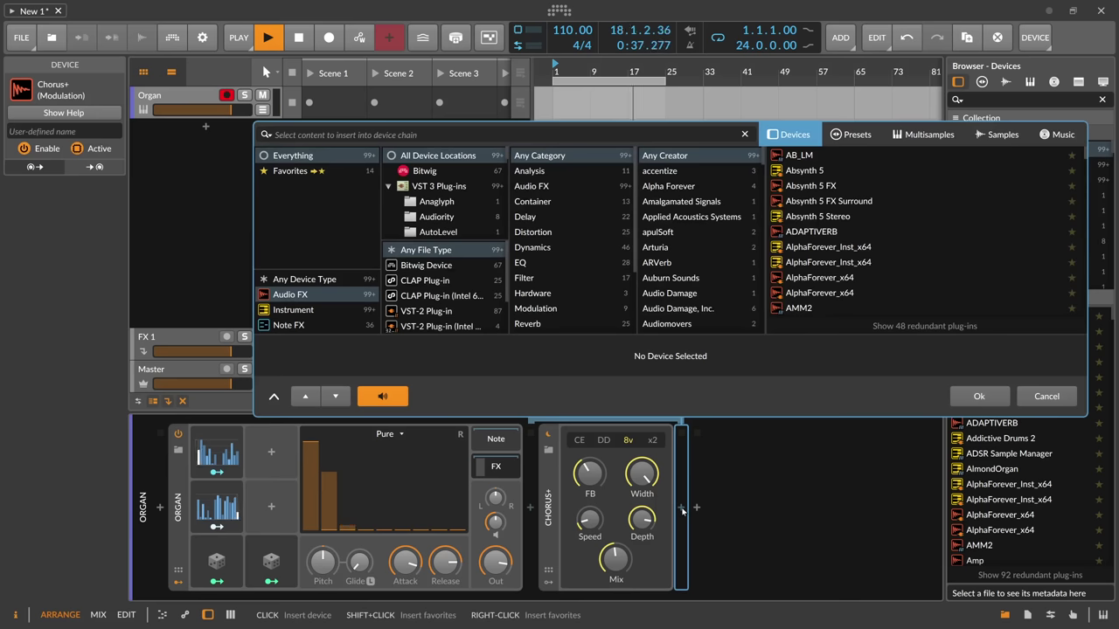
pyautogui.write('delay')
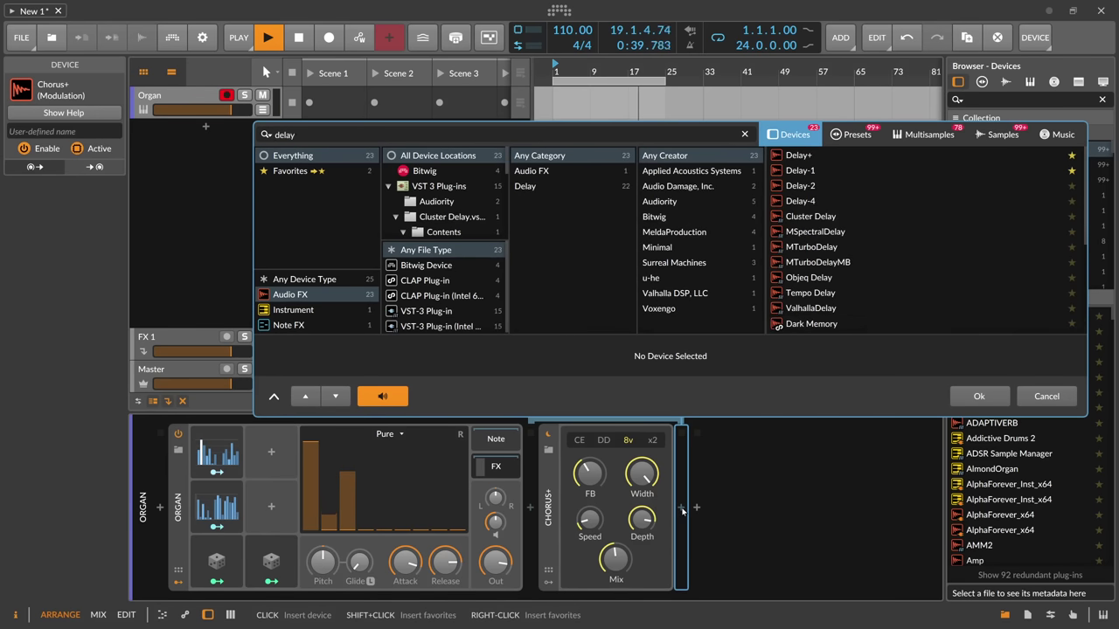
pyautogui.press('Down')
pyautogui.press('Return')
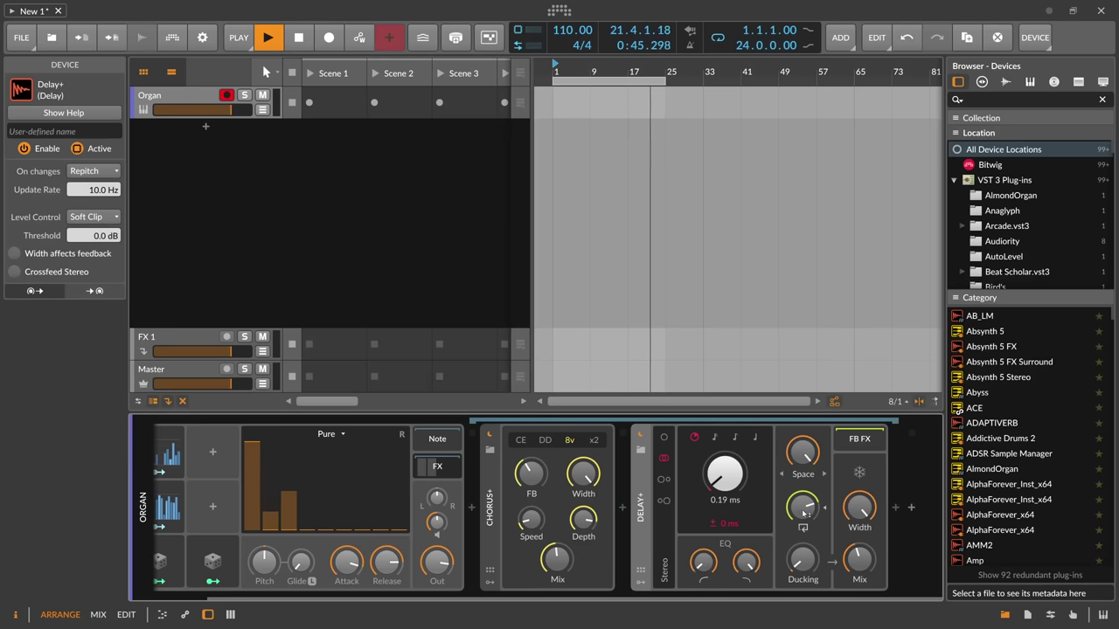
# Set the Delay+ time to 2.21 s and its detune to about 4 ms.
pyautogui.moveTo(727, 480); pyautogui.dragTo(727, 428)
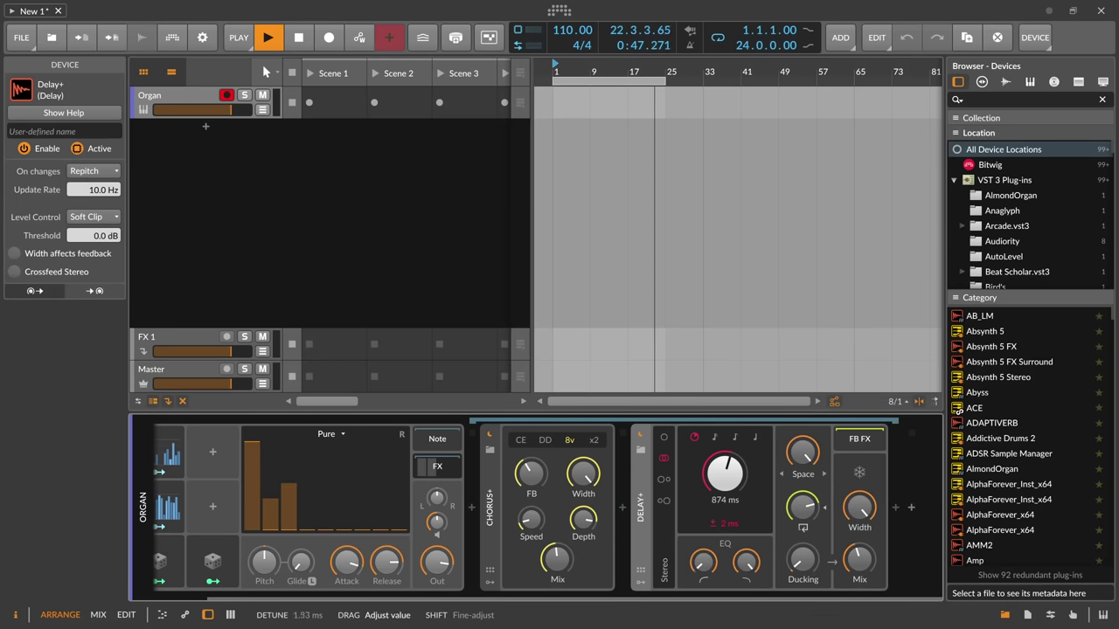
pyautogui.moveTo(724, 525); pyautogui.dragTo(725, 530)
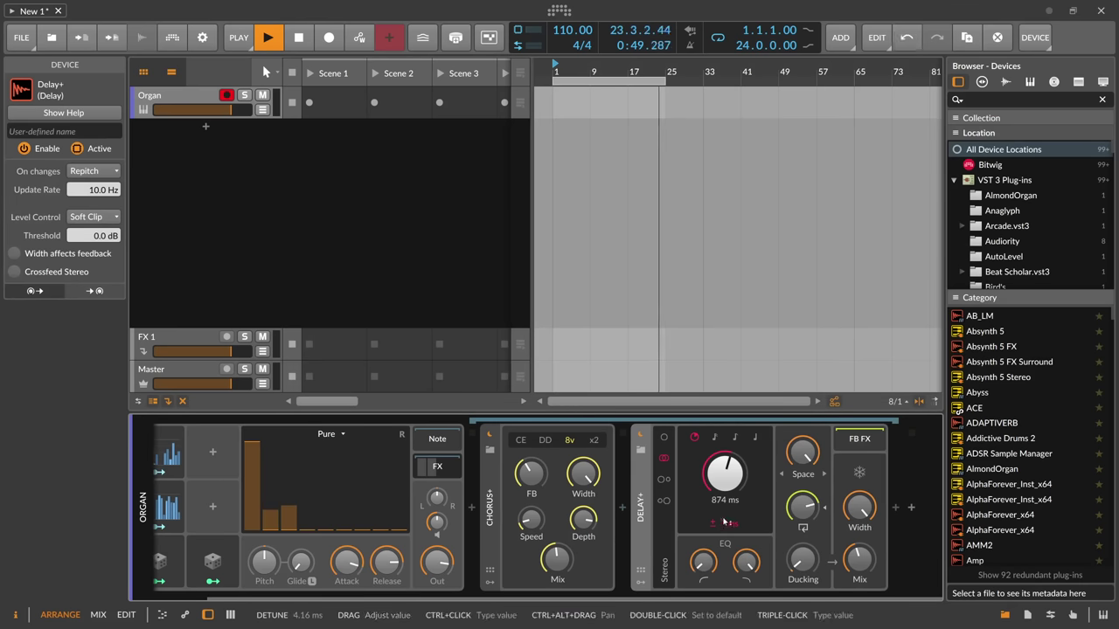
pyautogui.moveTo(726, 479); pyautogui.dragTo(726, 447)
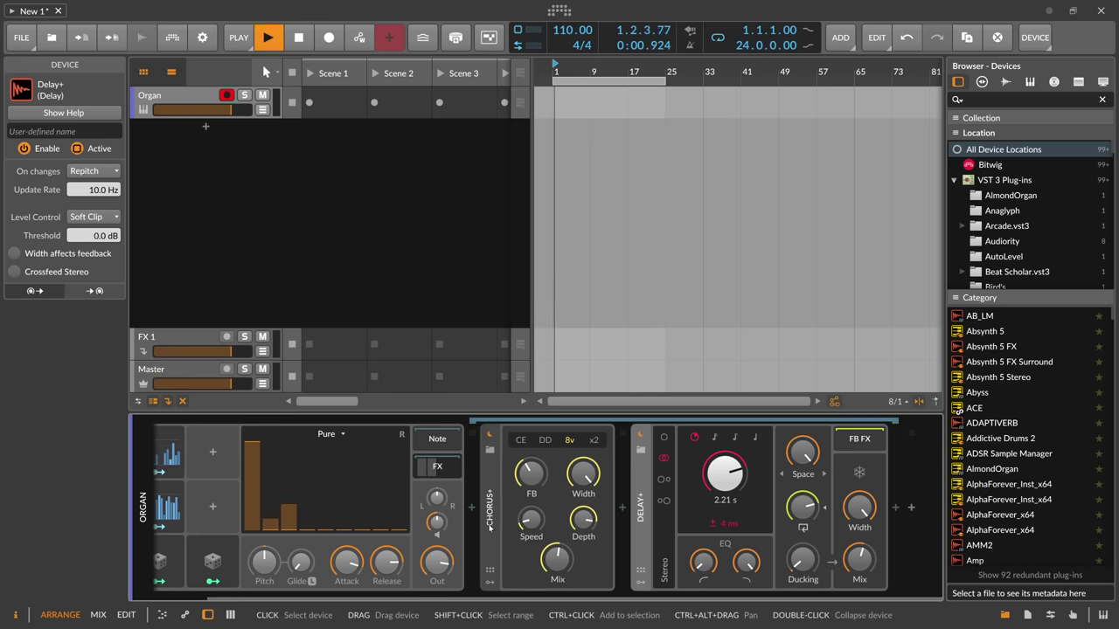
# Duplicate Chorus+ to the end of the FX chain after Delay+ and set the copy's character to DD.
pyautogui.keyDown('ctrl'); pyautogui.moveTo(489, 523); pyautogui.dragTo(891, 542); pyautogui.keyUp('ctrl')
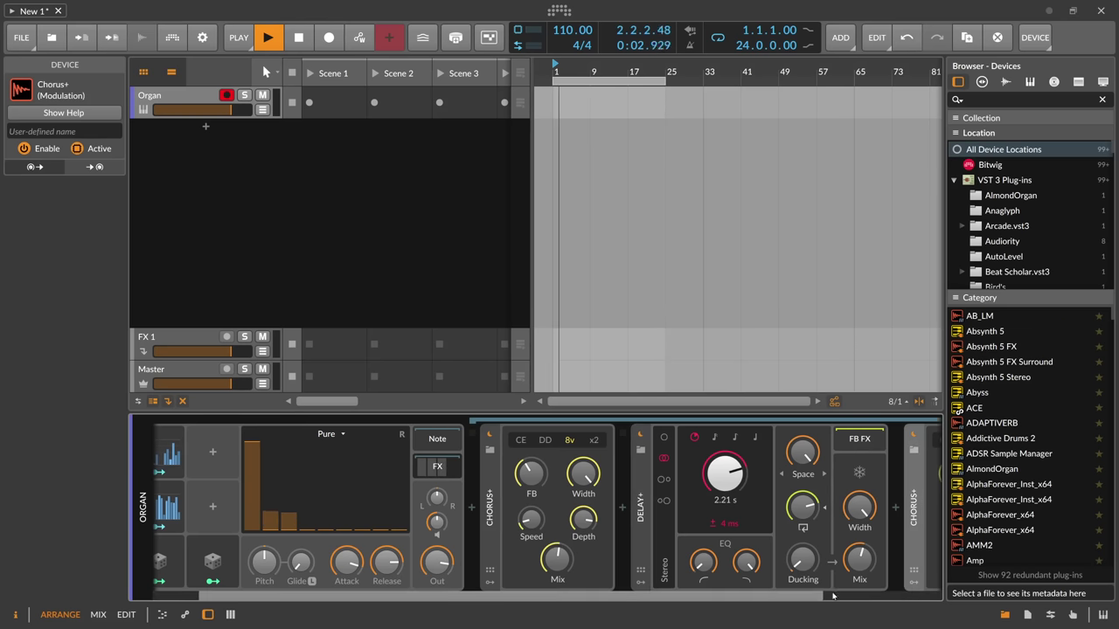
pyautogui.moveTo(753, 596); pyautogui.dragTo(872, 596)
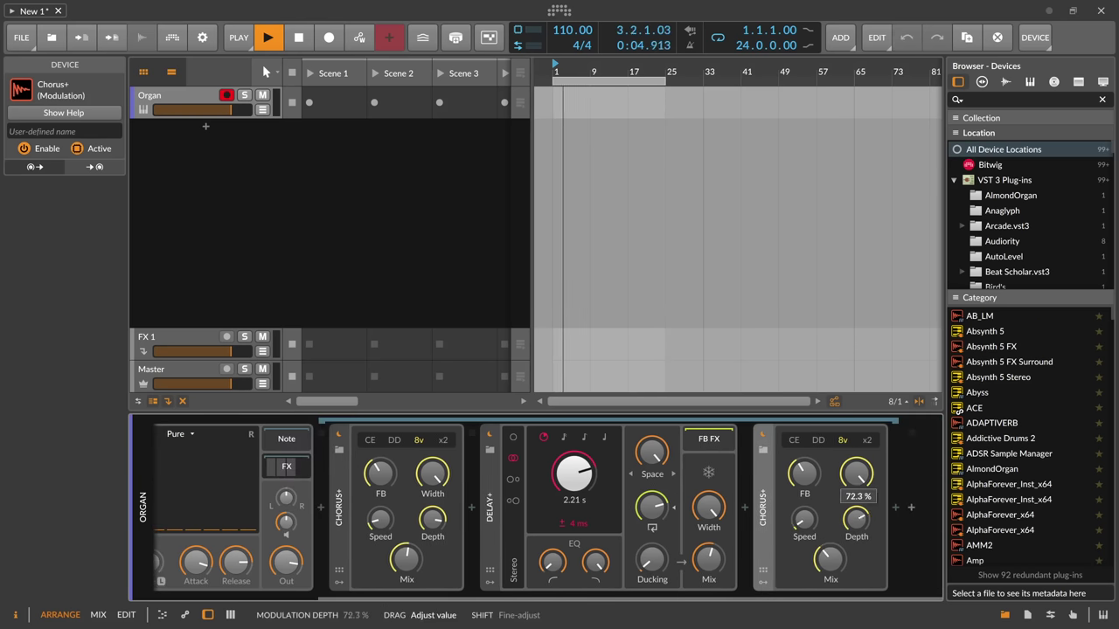
pyautogui.click(818, 440)
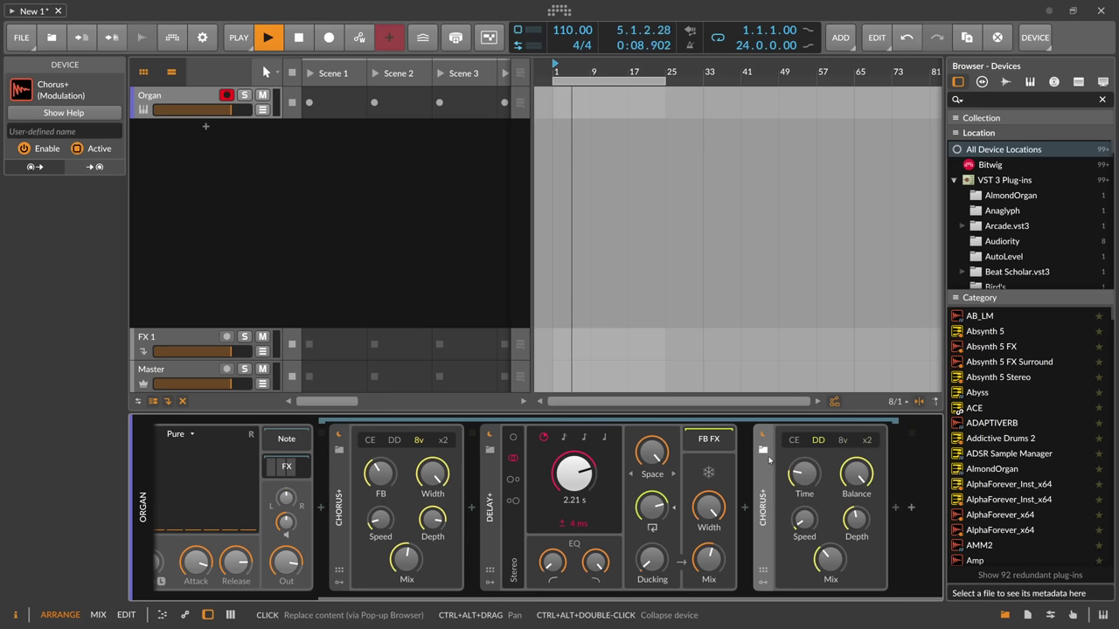
# Balance the effects: raise Delay+ Mix and Ducking, adjust its feedback, and set the second Chorus+ Mix to 26.6 %.
pyautogui.moveTo(708, 559)
pyautogui.mouseDown()
pyautogui.moveTo(708, 544)
pyautogui.moveTo(709, 558)
pyautogui.mouseUp()
pyautogui.moveTo(653, 519); pyautogui.dragTo(653, 519)
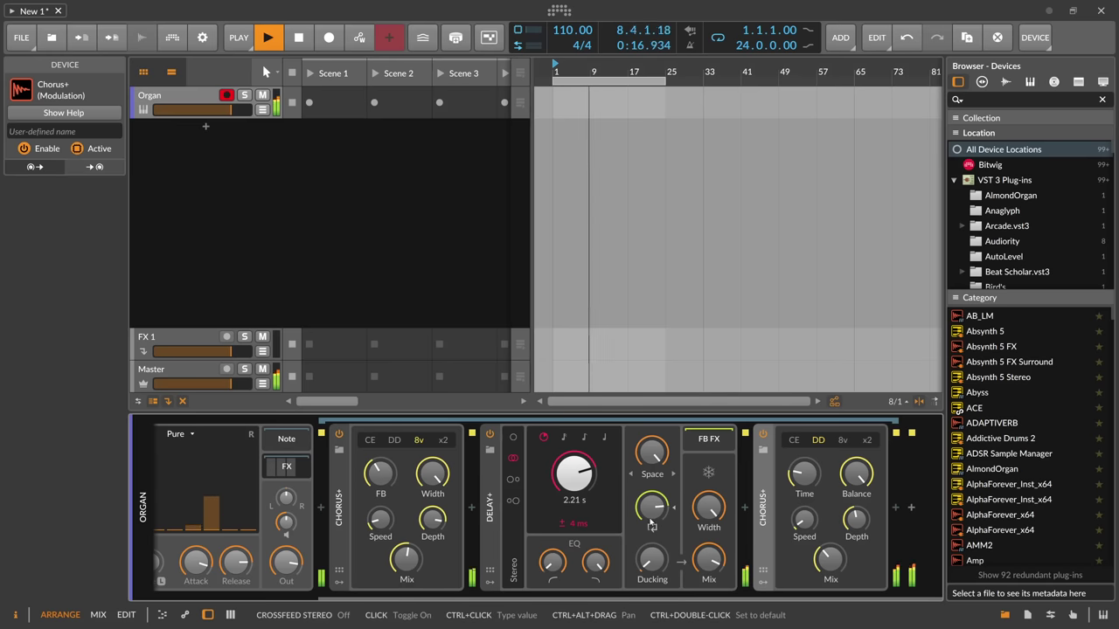
pyautogui.moveTo(829, 558)
pyautogui.mouseDown()
pyautogui.moveTo(830, 573)
pyautogui.moveTo(828, 560)
pyautogui.mouseUp()
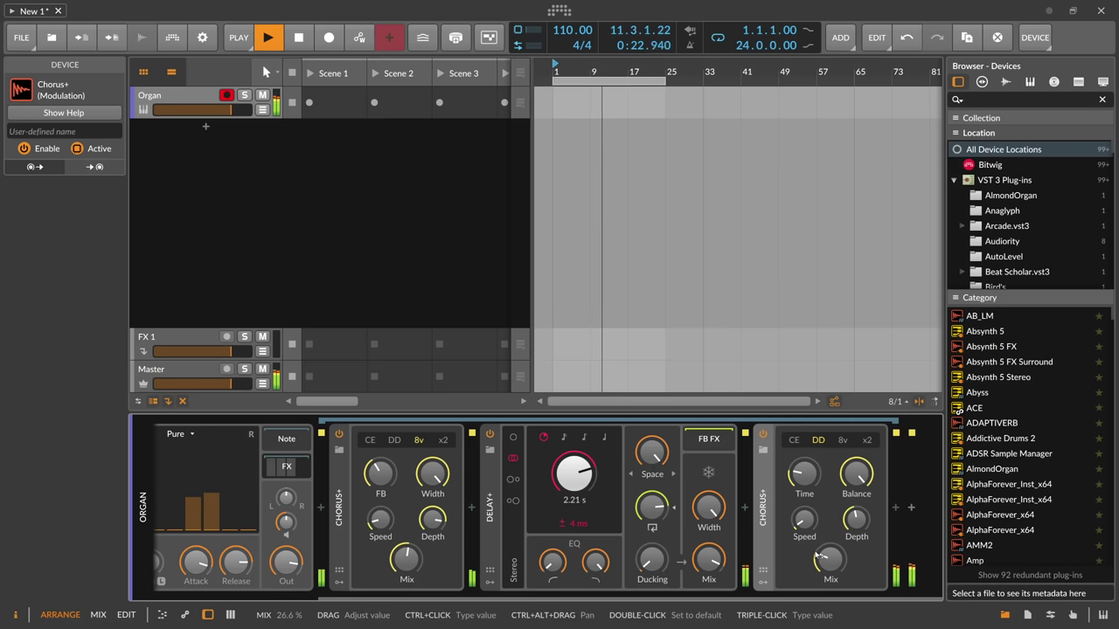
pyautogui.moveTo(652, 509); pyautogui.dragTo(652, 513)
pyautogui.moveTo(652, 559); pyautogui.dragTo(654, 551)
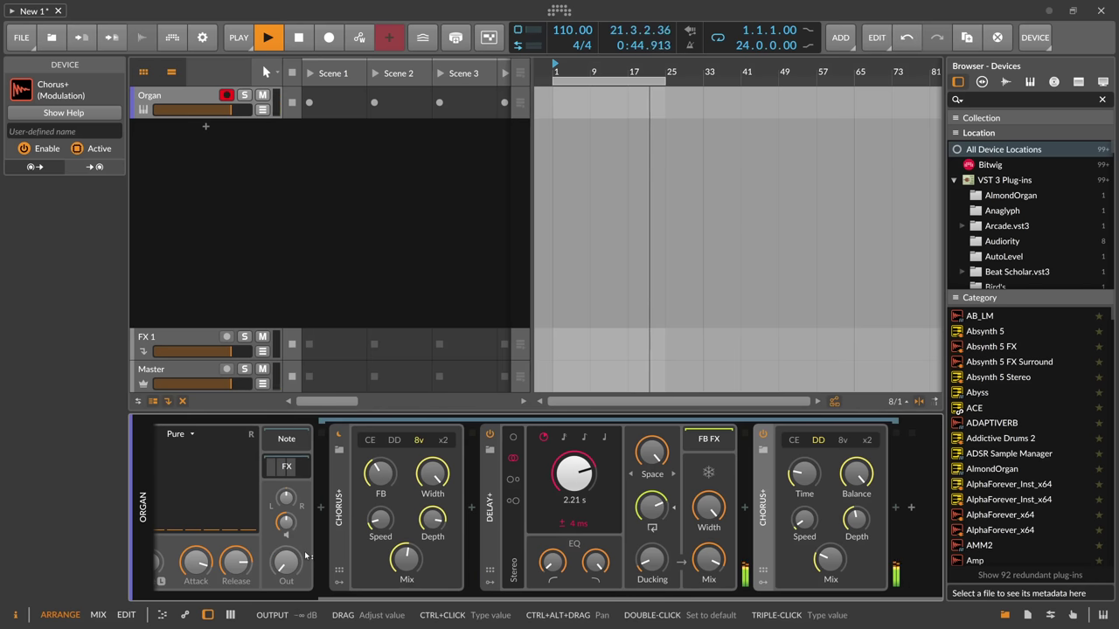
# Collapse the Organ's FX chain and turn its output level fully down.
pyautogui.scroll(3, 319, 533)
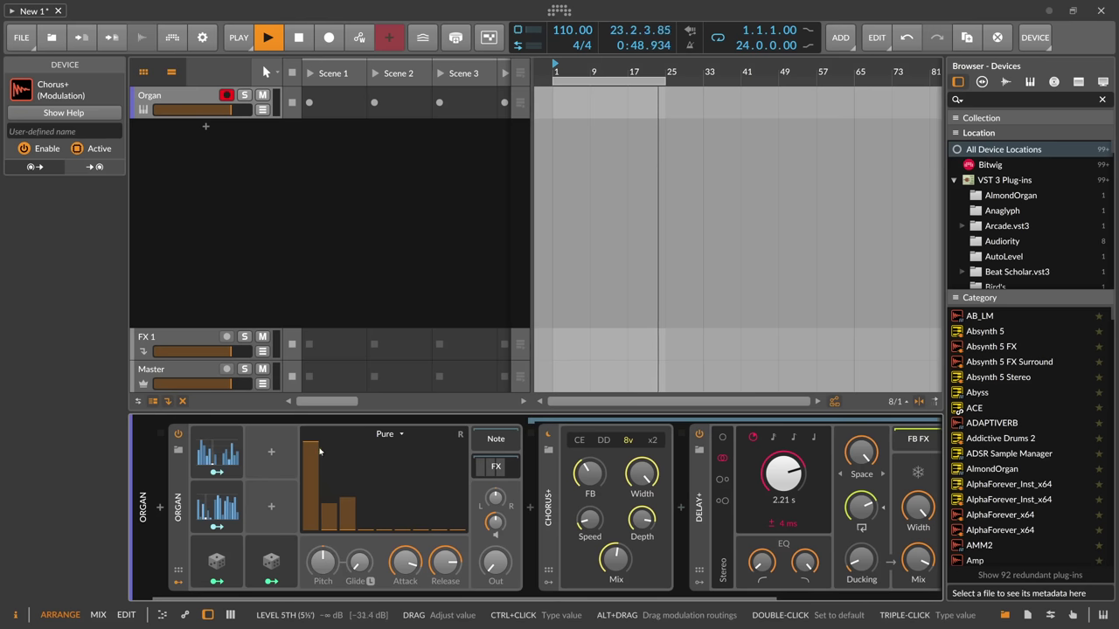
pyautogui.moveTo(480, 598); pyautogui.dragTo(646, 601)
pyautogui.scroll(3, 419, 601)
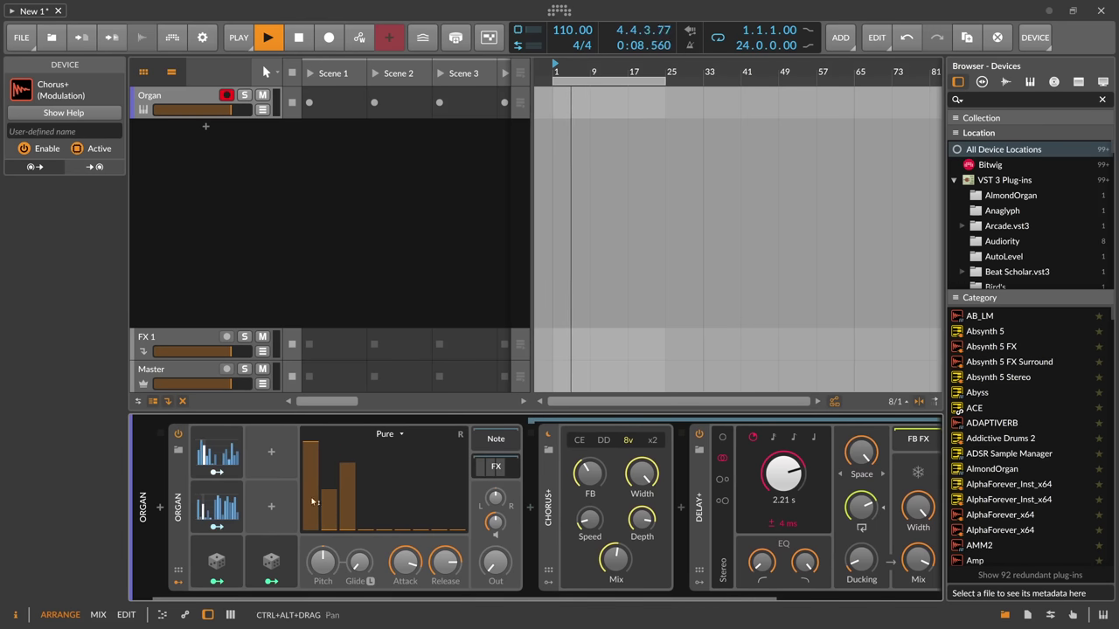
pyautogui.click(507, 468)
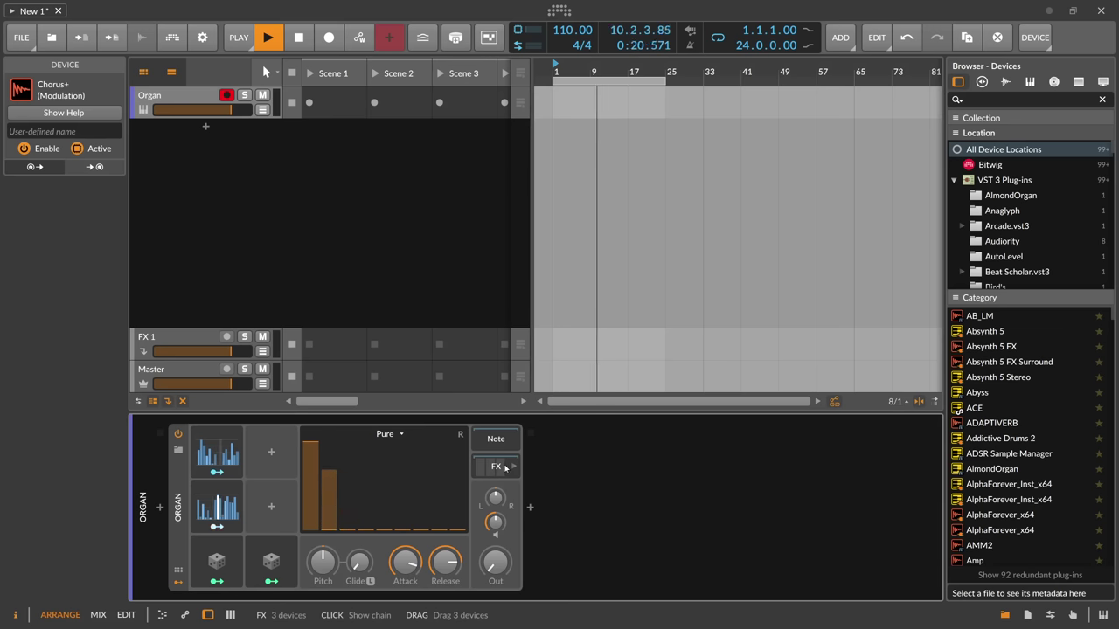
pyautogui.click(346, 481)
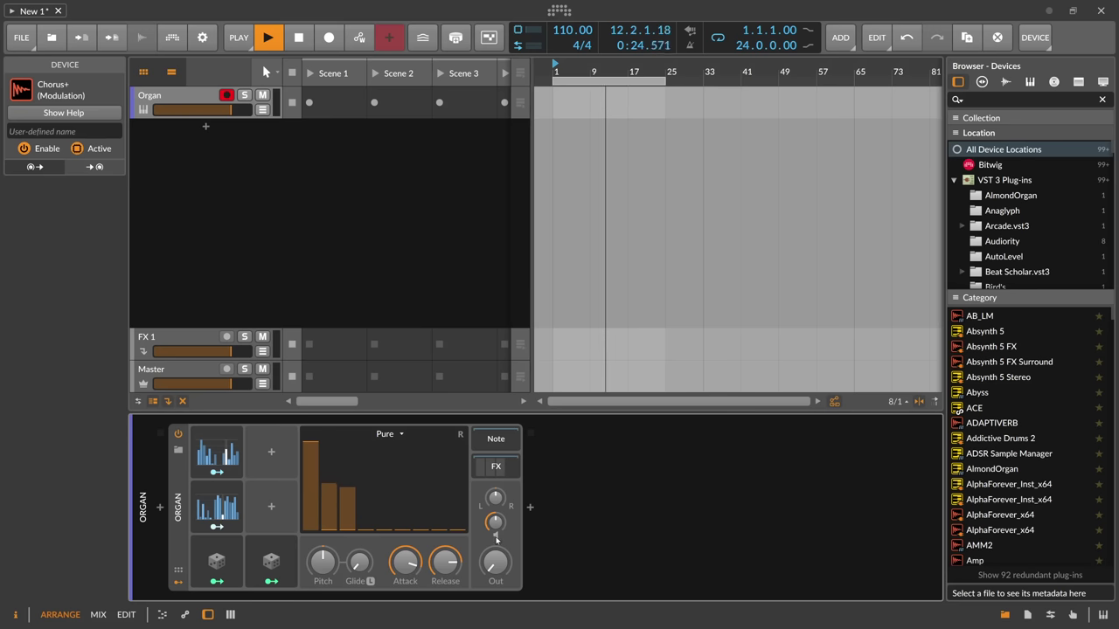
pyautogui.moveTo(496, 563)
pyautogui.mouseDown()
pyautogui.moveTo(496, 480)
pyautogui.moveTo(496, 568)
pyautogui.mouseUp()
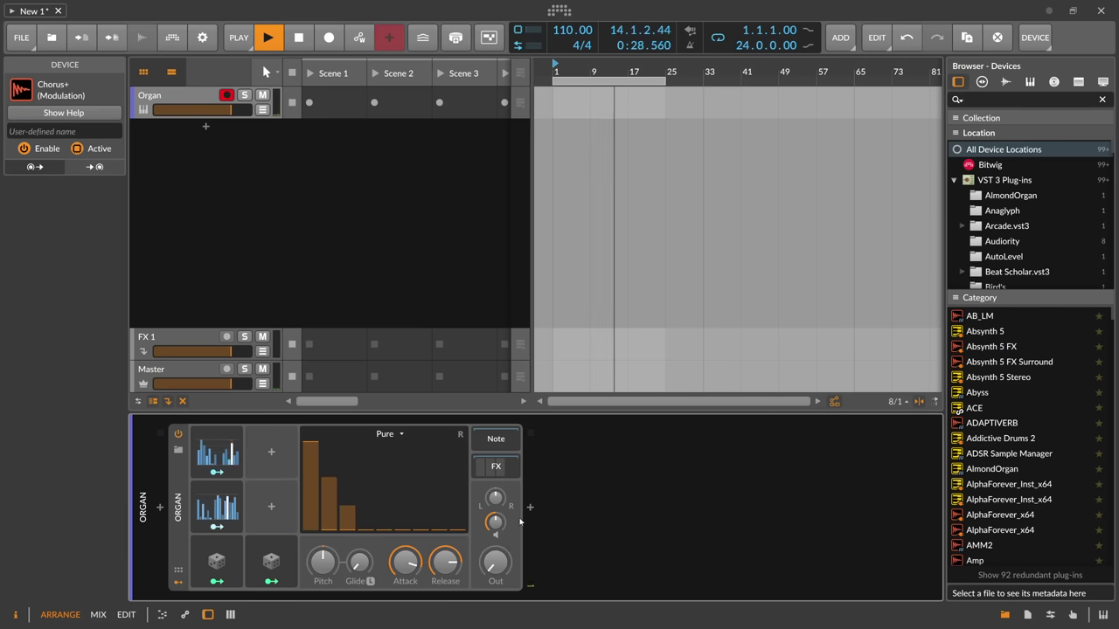